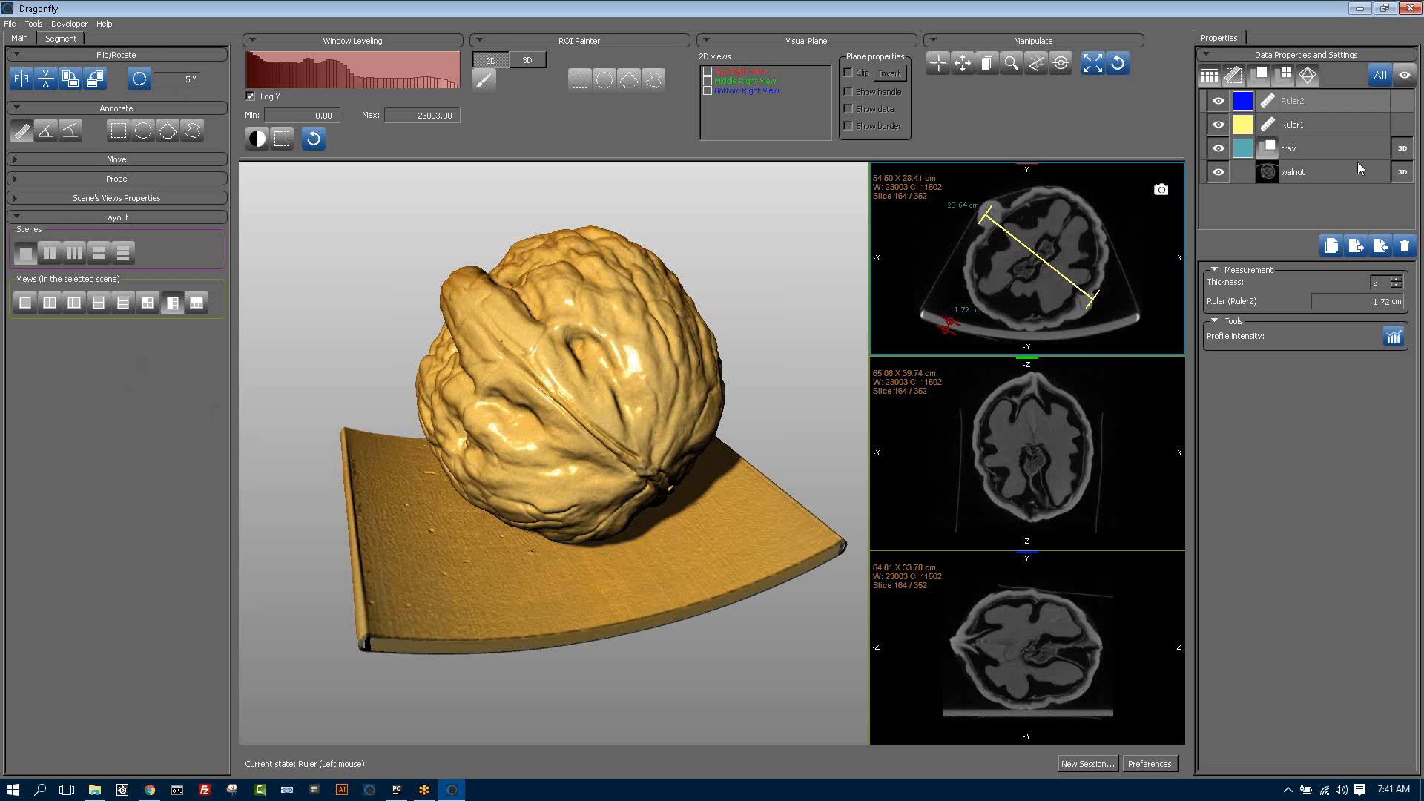
- Set the line thickness of Ruler1, the yellow ruler across the walnut, to 4
{"action": "left_click", "coordinate": [1327, 119]}
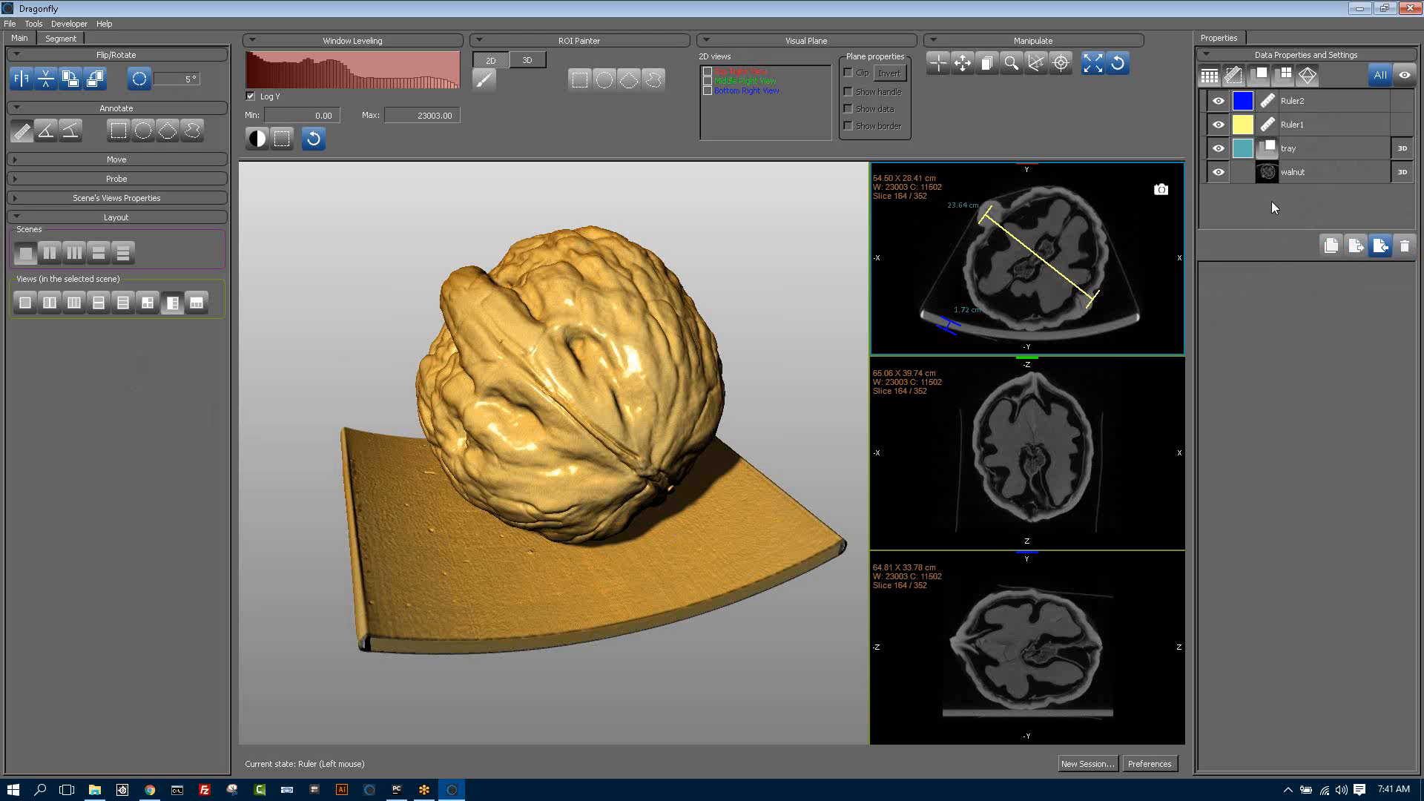
{"action": "left_click", "coordinate": [1297, 180]}
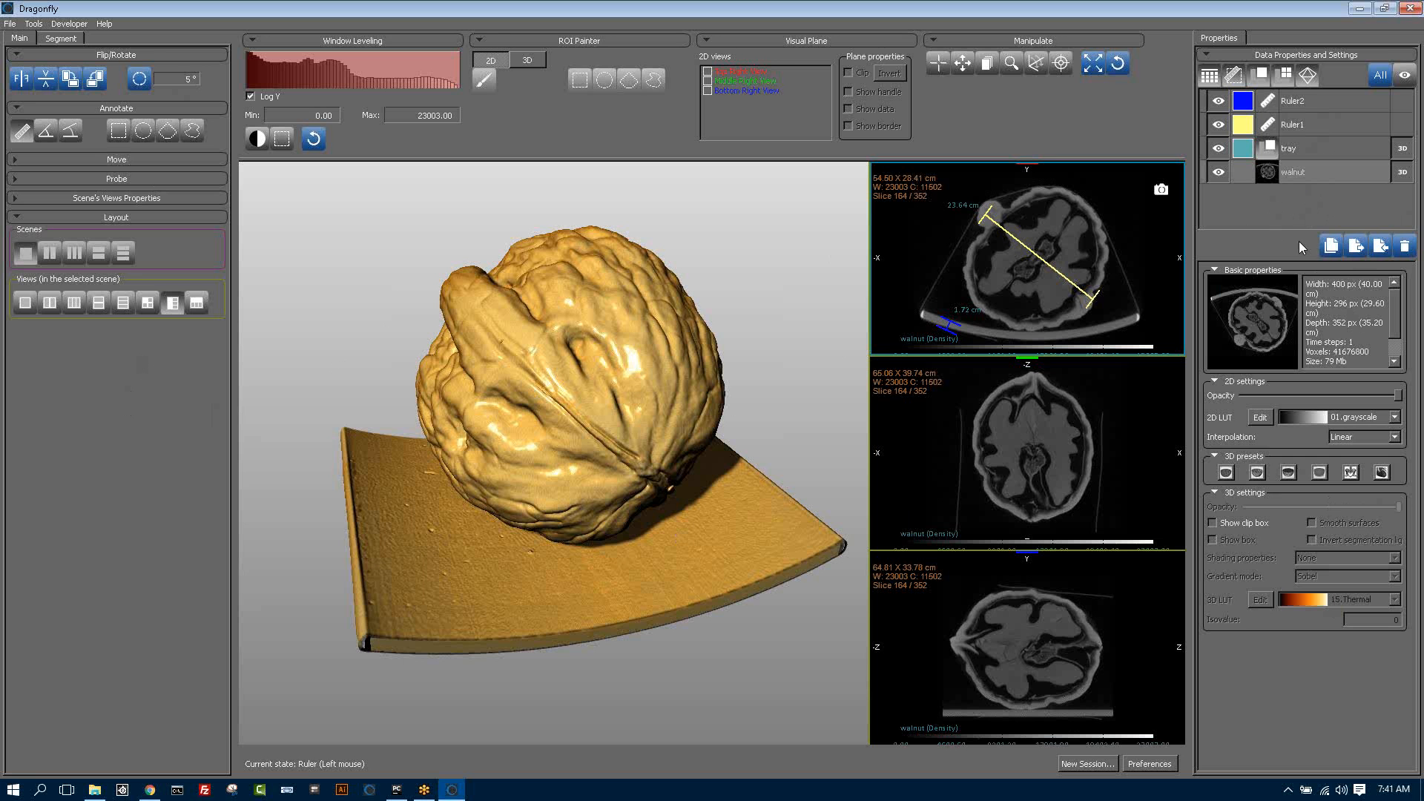
{"action": "left_click", "coordinate": [1305, 123]}
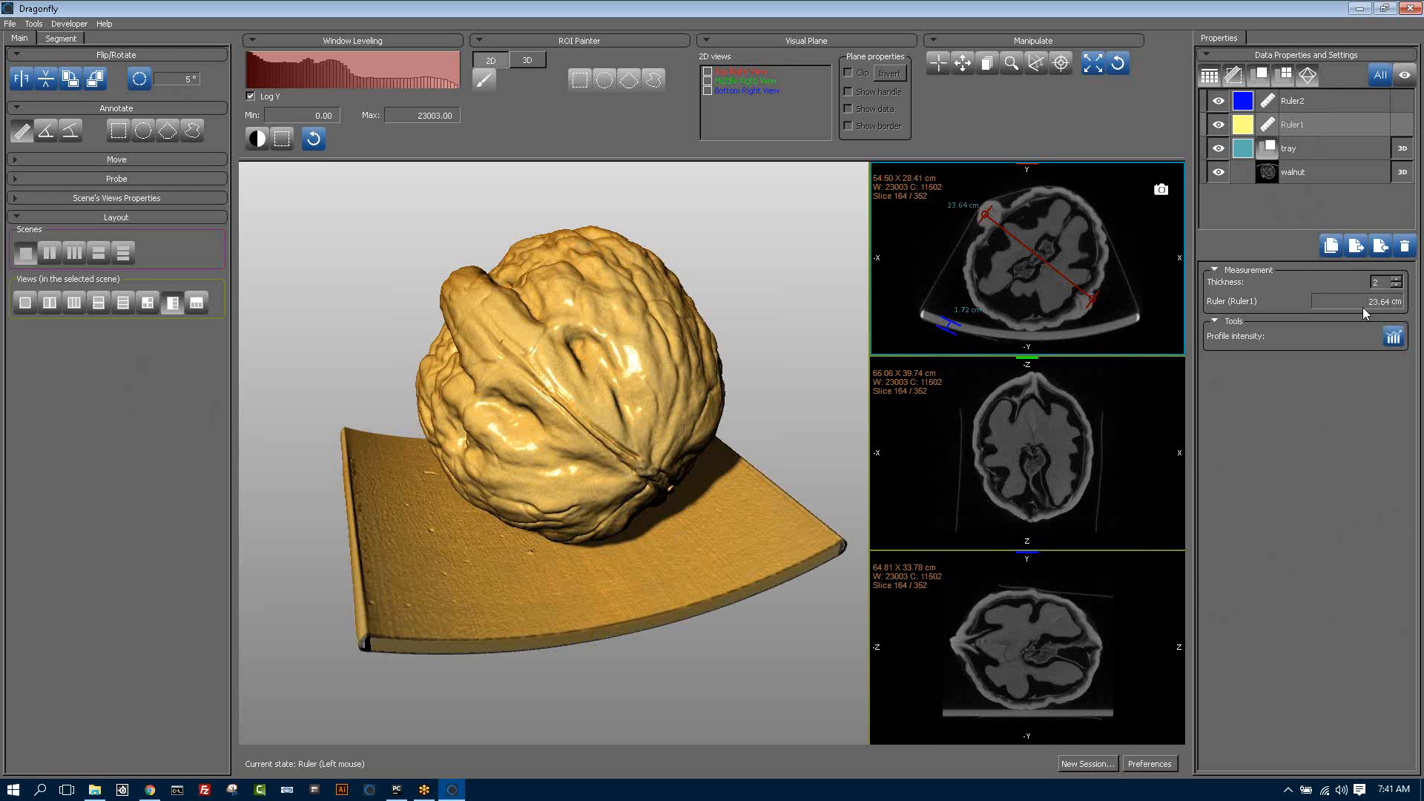
{"action": "left_click", "coordinate": [1396, 280]}
{"action": "left_click", "coordinate": [1397, 280]}
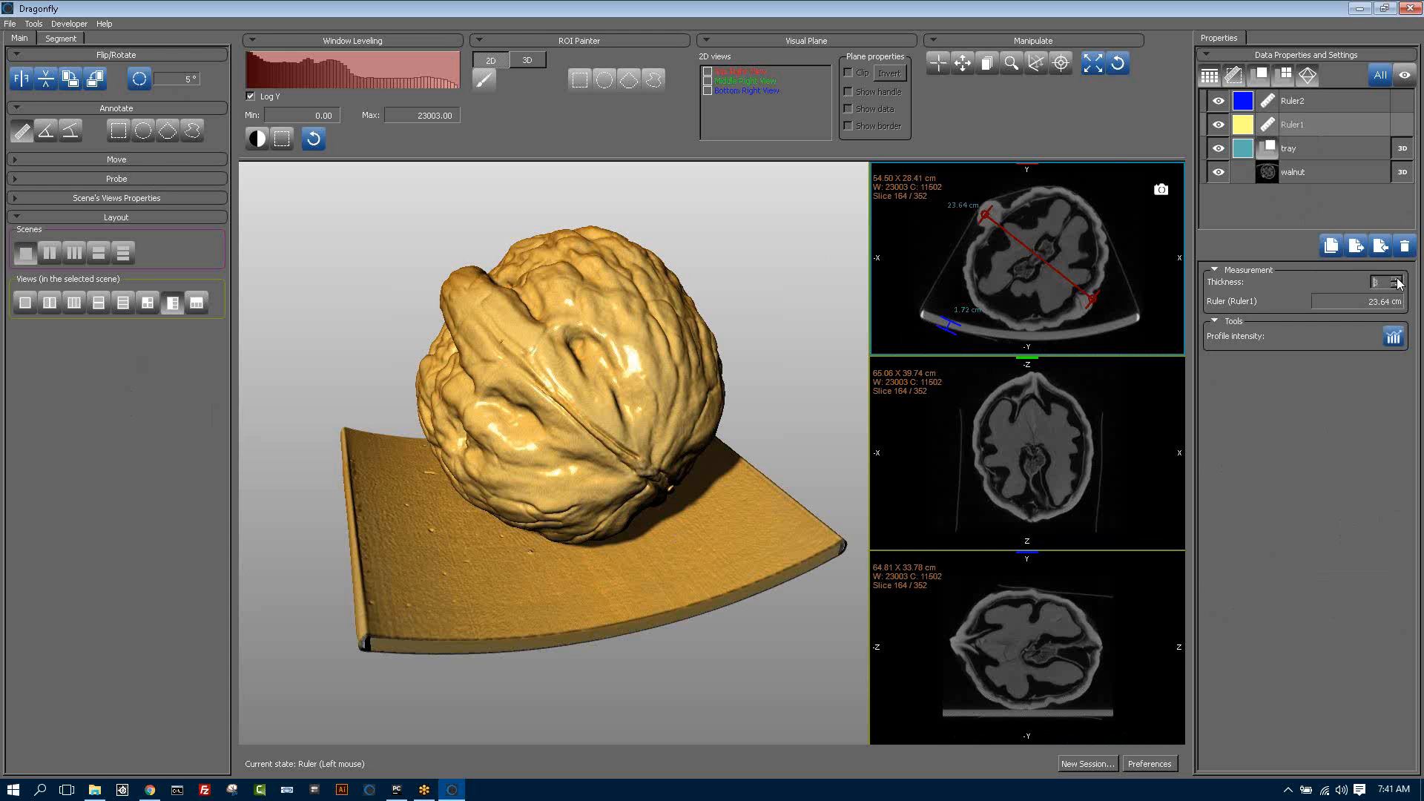
- Plot the intensity profile of the walnut dataset along Ruler1, close the plot and deselect the ruler
{"action": "left_click", "coordinate": [1394, 337]}
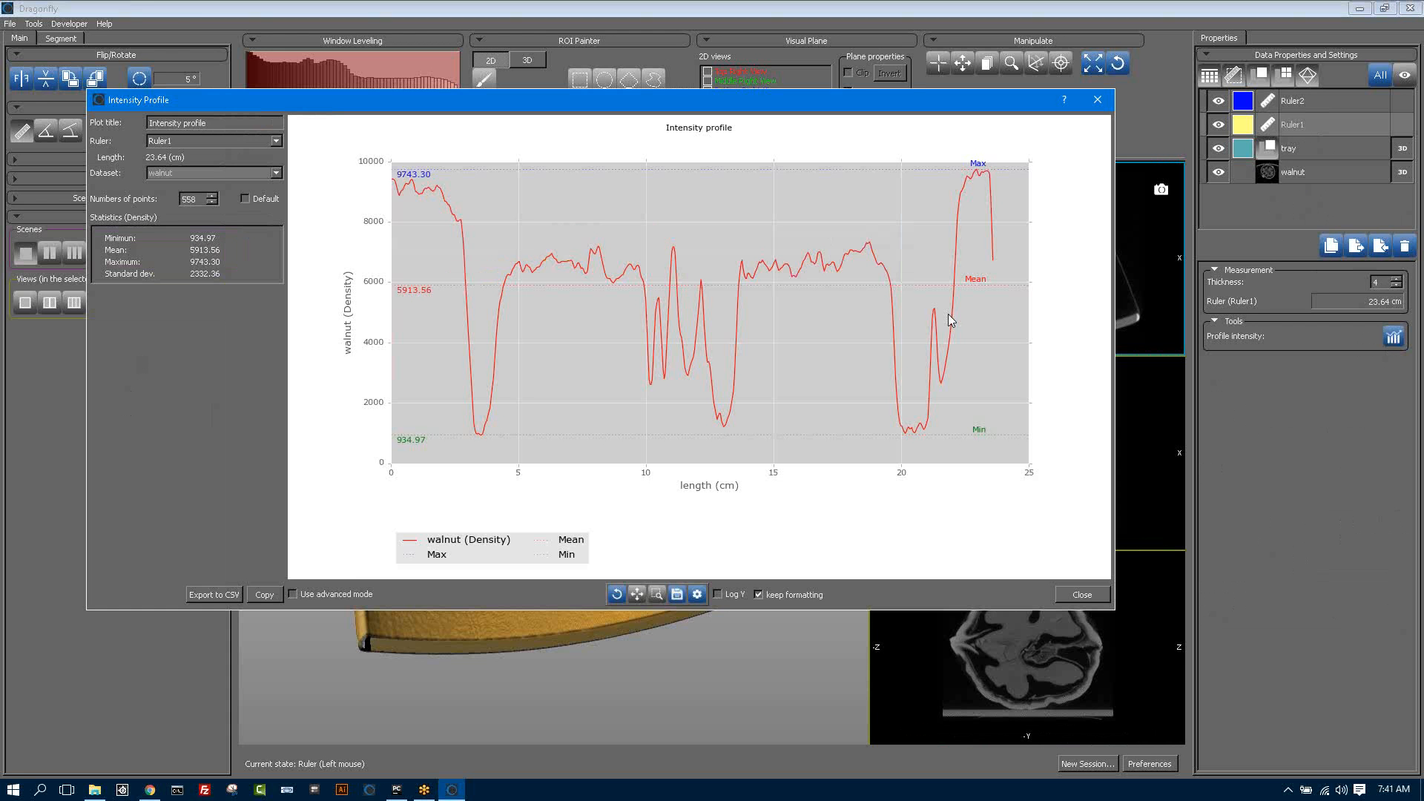
{"action": "left_click", "coordinate": [1097, 100]}
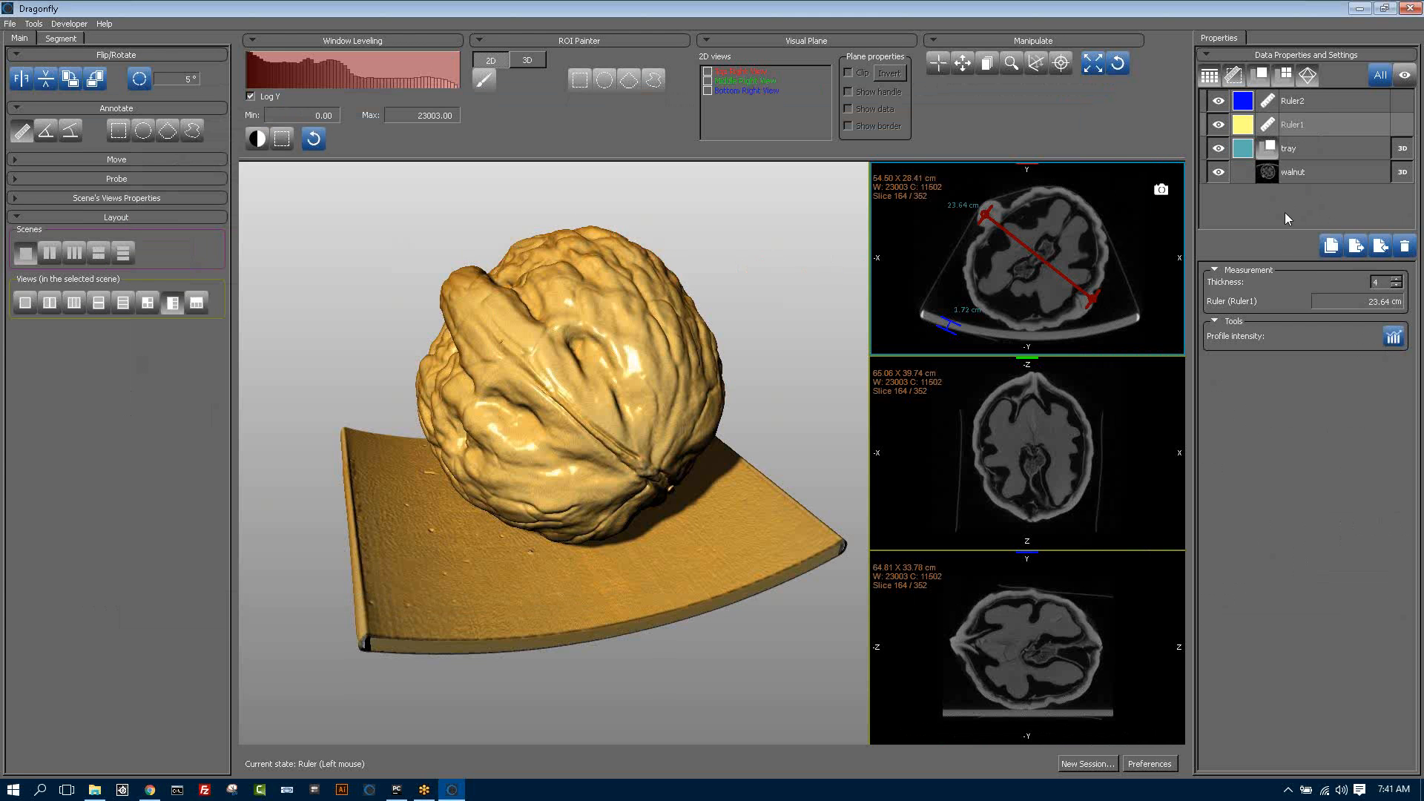
{"action": "left_click", "coordinate": [1287, 217]}
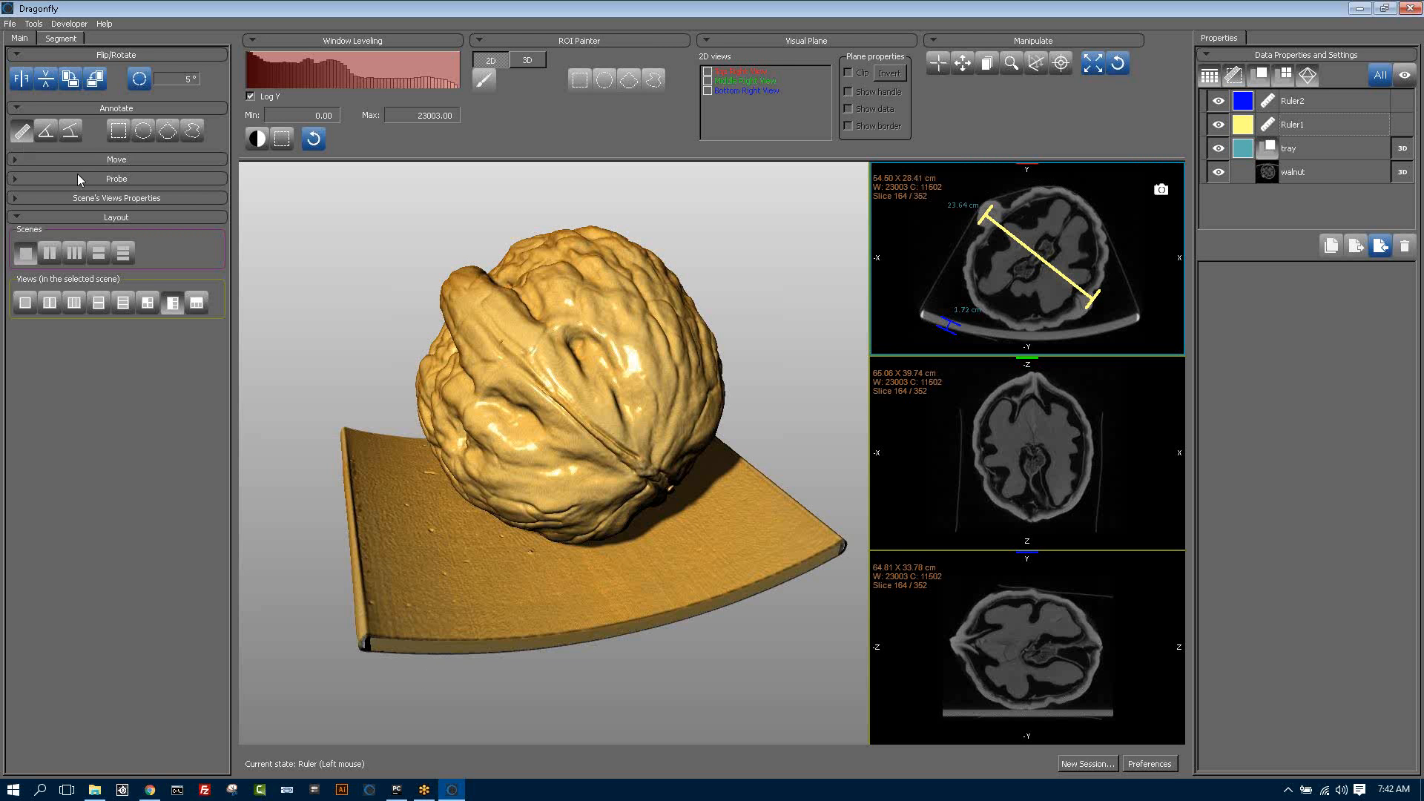
- Draw a ruler about 24.5 cm long diagonally across the walnut in the X–Z slice view, and pan the X–Y slice slightly
{"action": "left_click_drag", "start_coordinate": [983, 413], "coordinate": [1088, 470]}
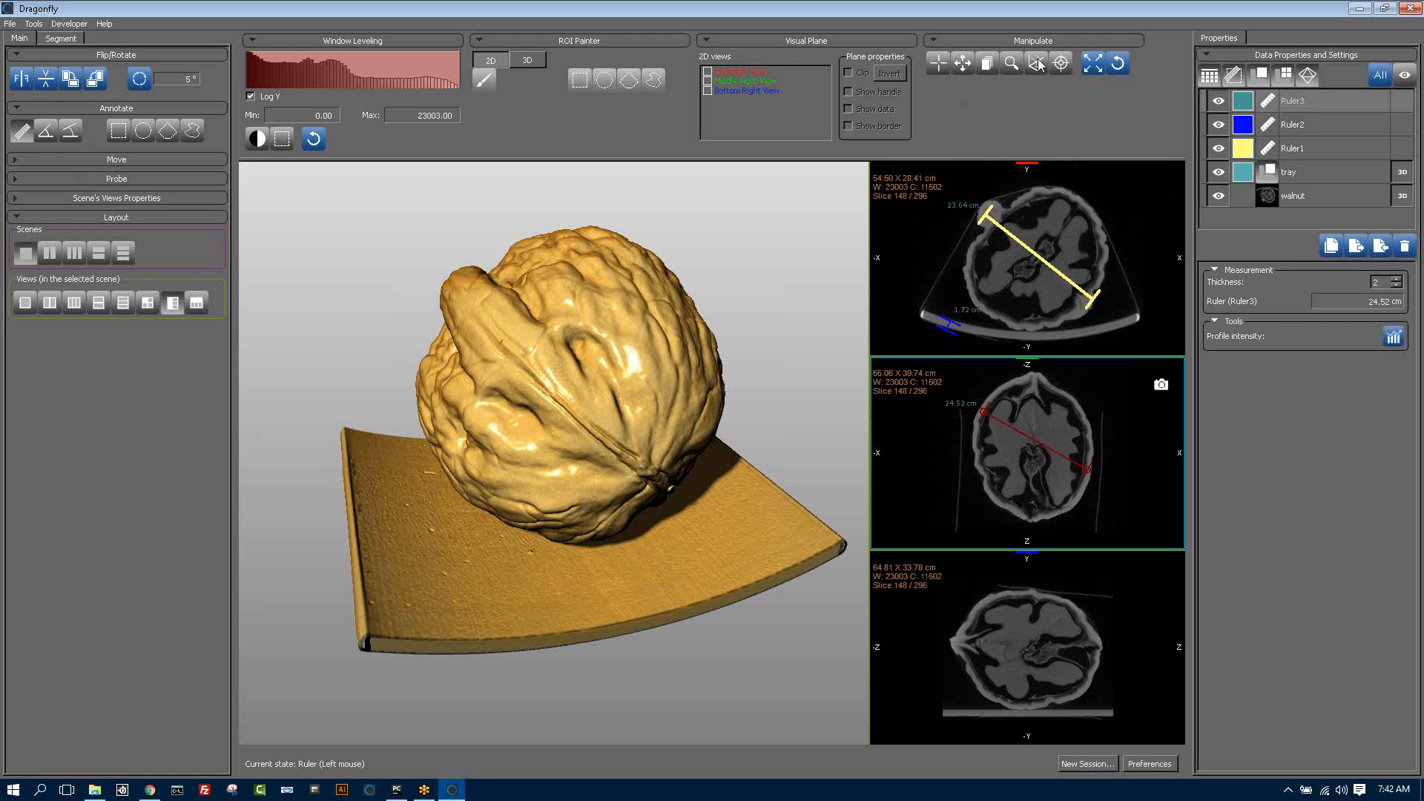
{"action": "left_click", "coordinate": [964, 66]}
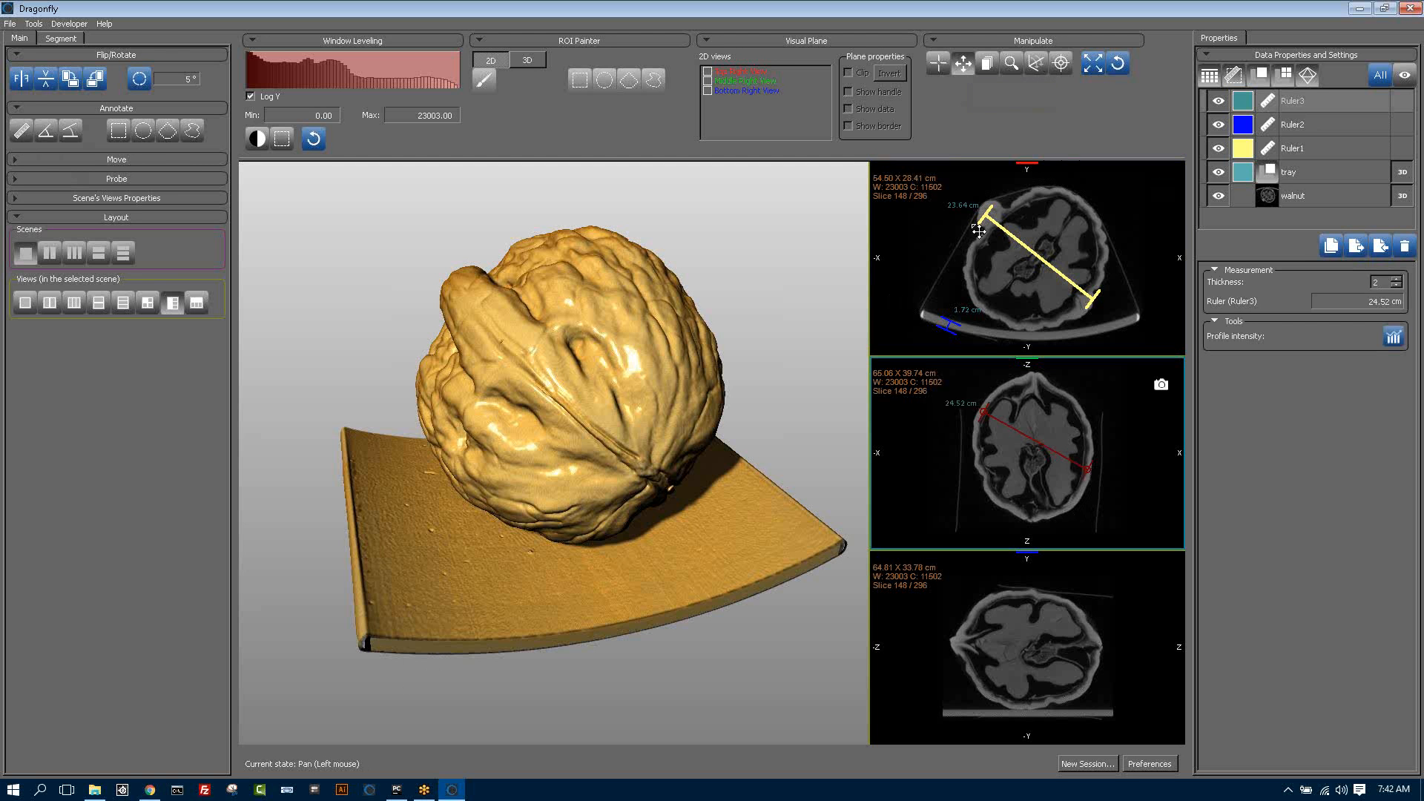
{"action": "left_click_drag", "start_coordinate": [978, 230], "coordinate": [1073, 263]}
- Using the Track tool, rotate, zoom and pan the 3D walnut rendering to inspect it from another angle
{"action": "left_click", "coordinate": [1007, 65]}
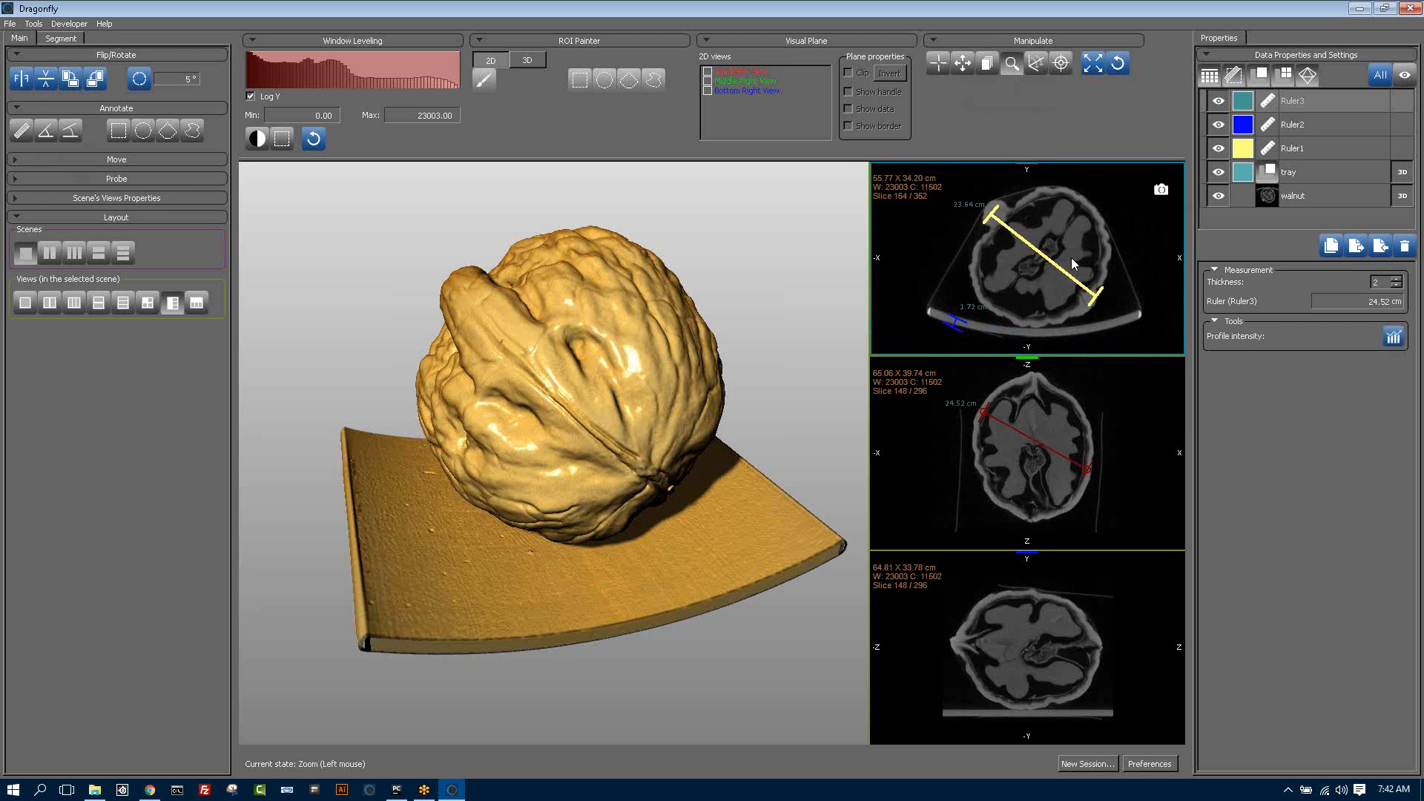
{"action": "left_click", "coordinate": [938, 65]}
{"action": "left_click", "coordinate": [709, 424]}
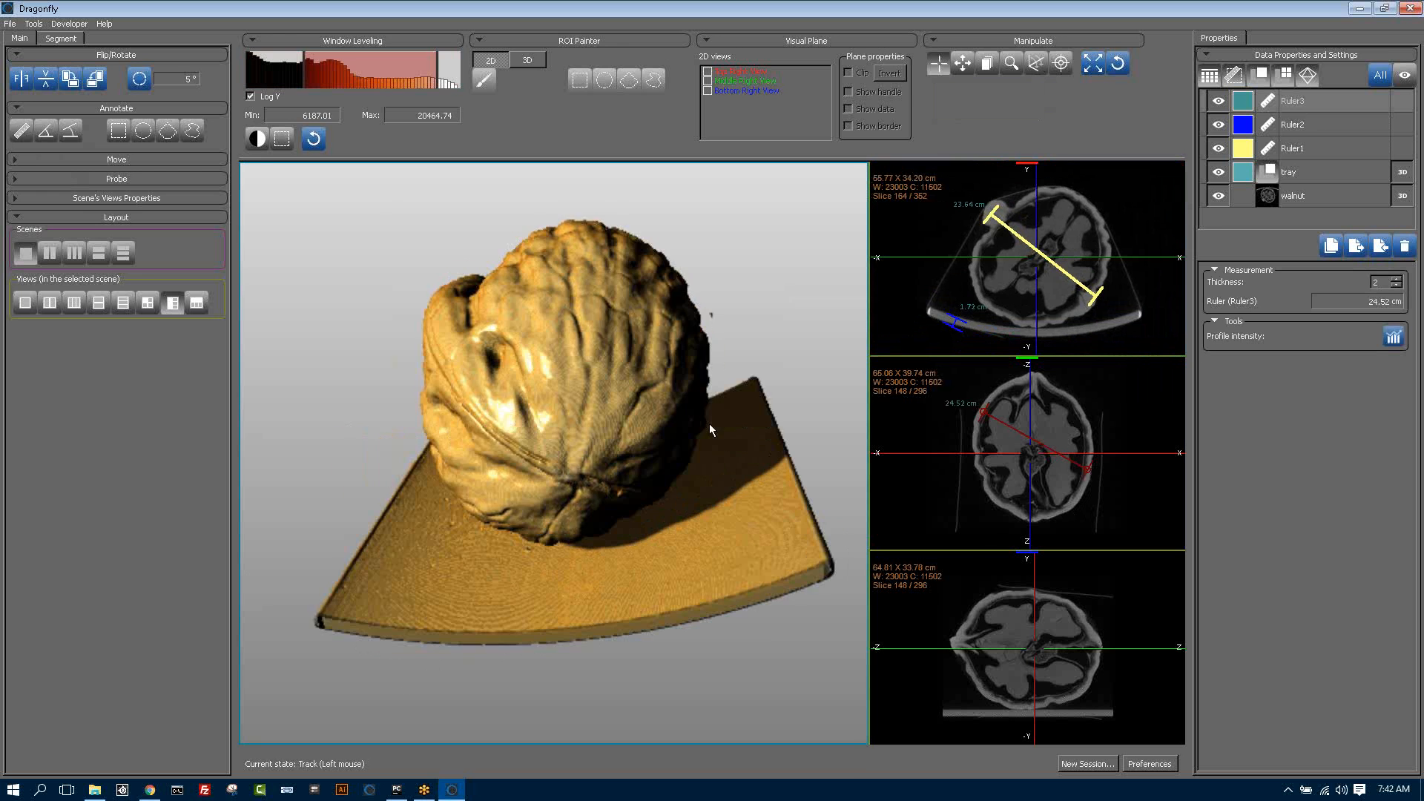
{"action": "left_click_drag", "start_coordinate": [709, 424], "coordinate": [669, 424]}
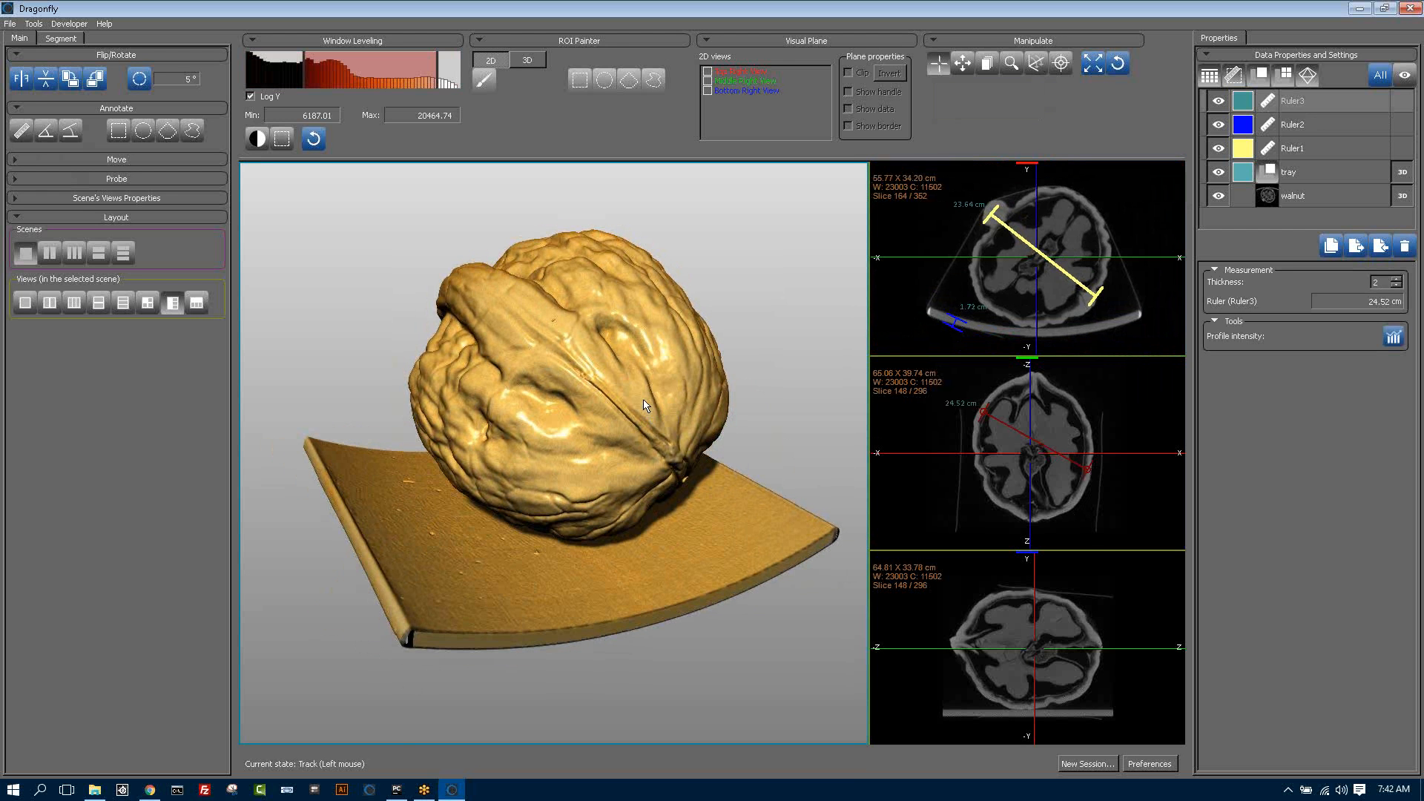
{"action": "right_click_drag", "start_coordinate": [600, 429], "coordinate": [562, 586]}
{"action": "middle_click_drag", "start_coordinate": [730, 395], "coordinate": [560, 395]}
{"action": "left_click_drag", "start_coordinate": [561, 395], "coordinate": [514, 390]}
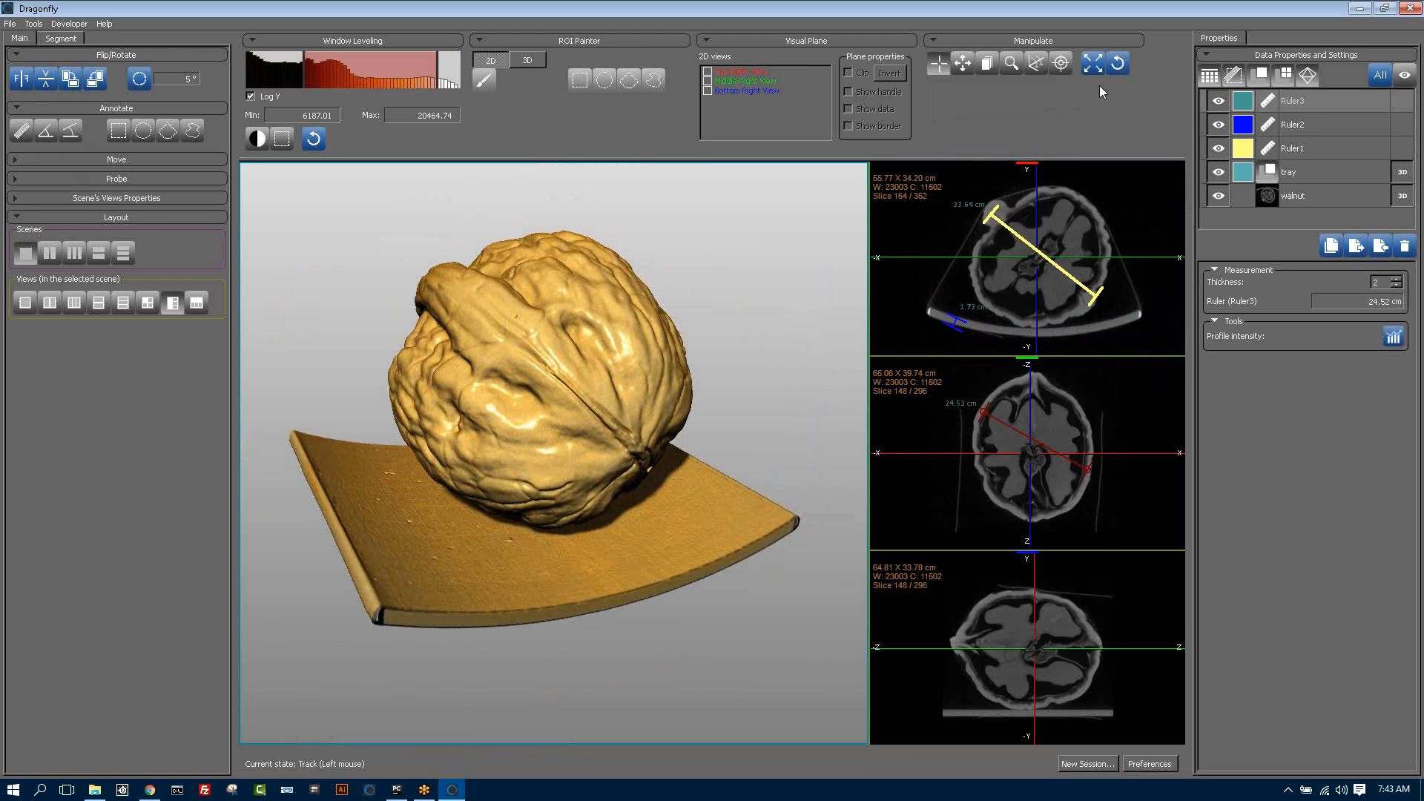
- Try a 90-degree rotation and a vertical flip on the X–Z slice view, reverting each one
{"action": "left_click", "coordinate": [1096, 408]}
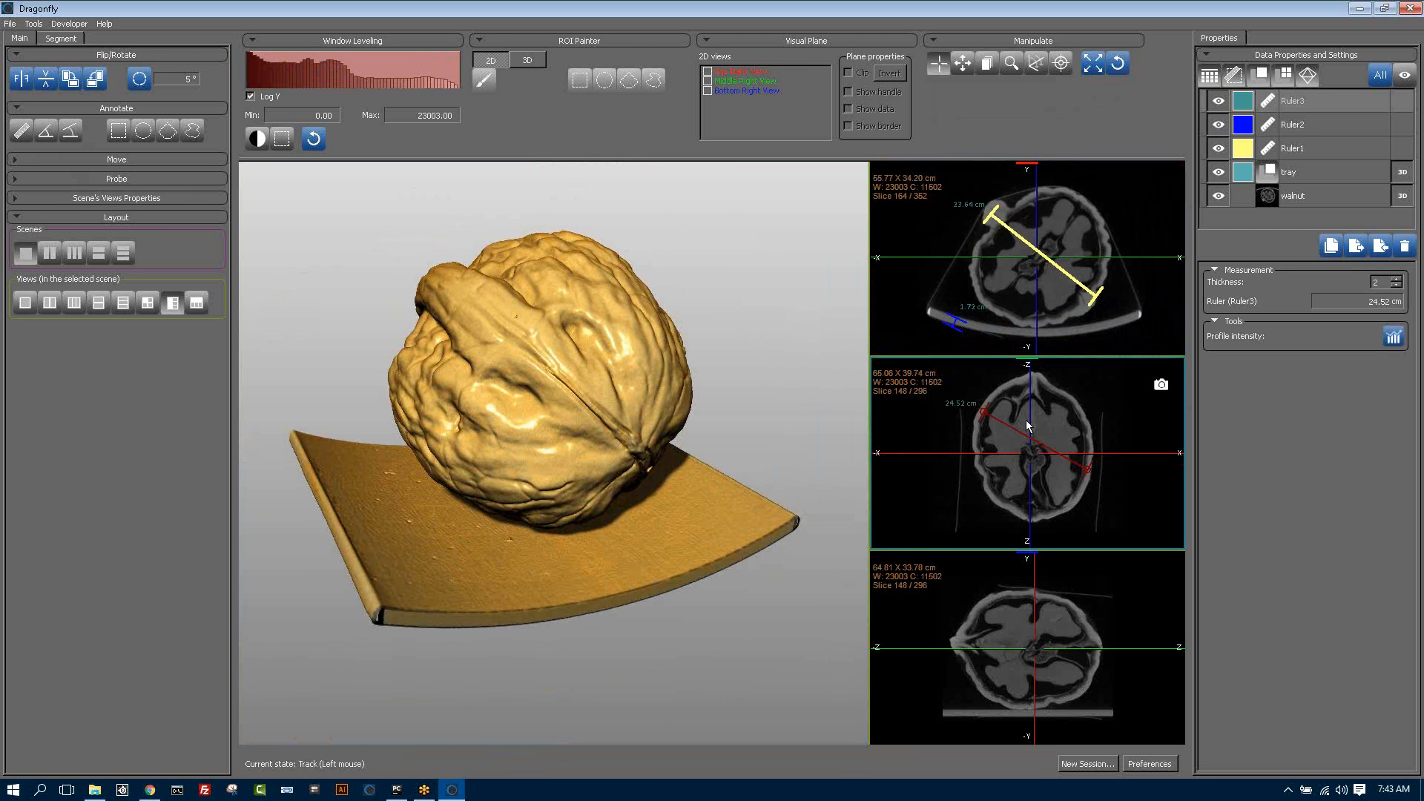
{"action": "left_click", "coordinate": [72, 80]}
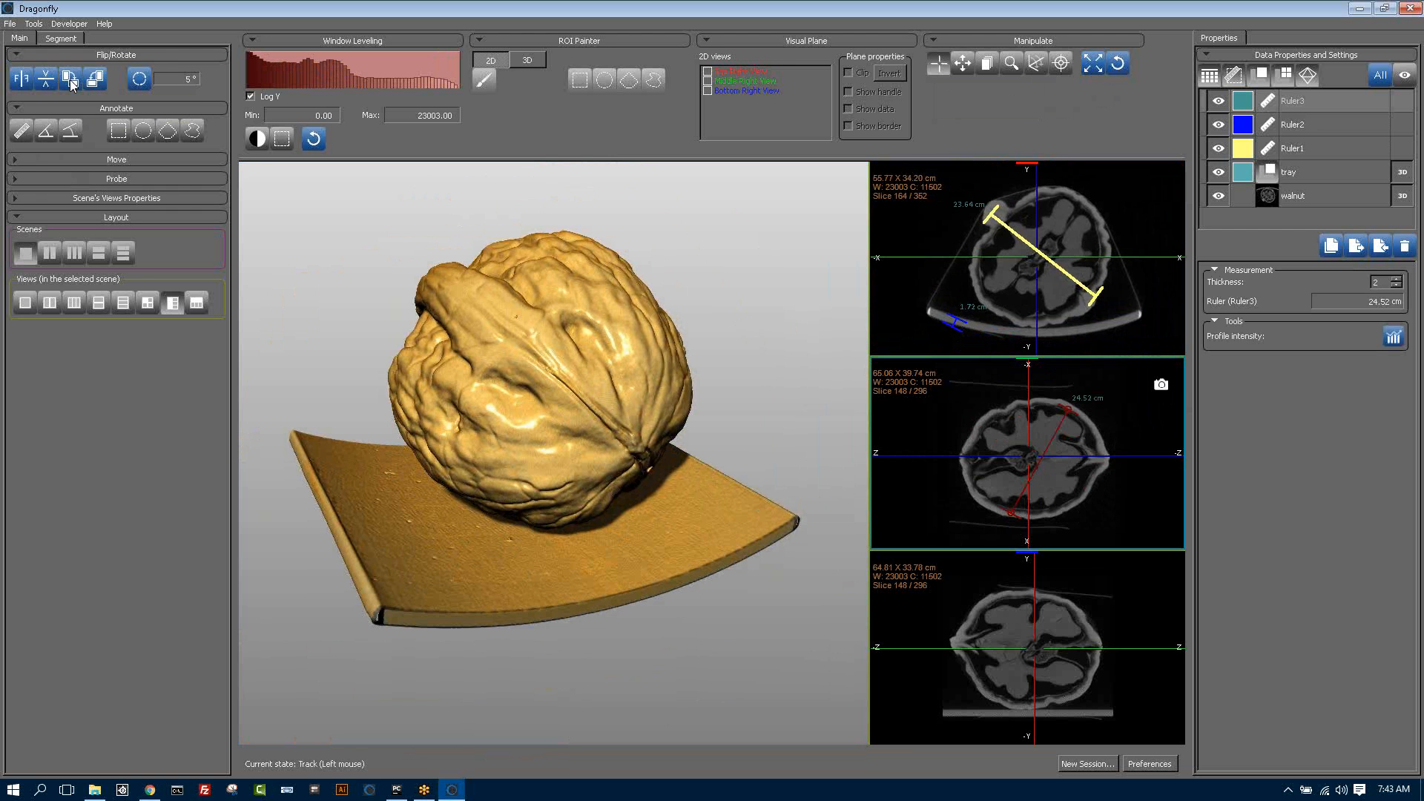
{"action": "left_click", "coordinate": [71, 80]}
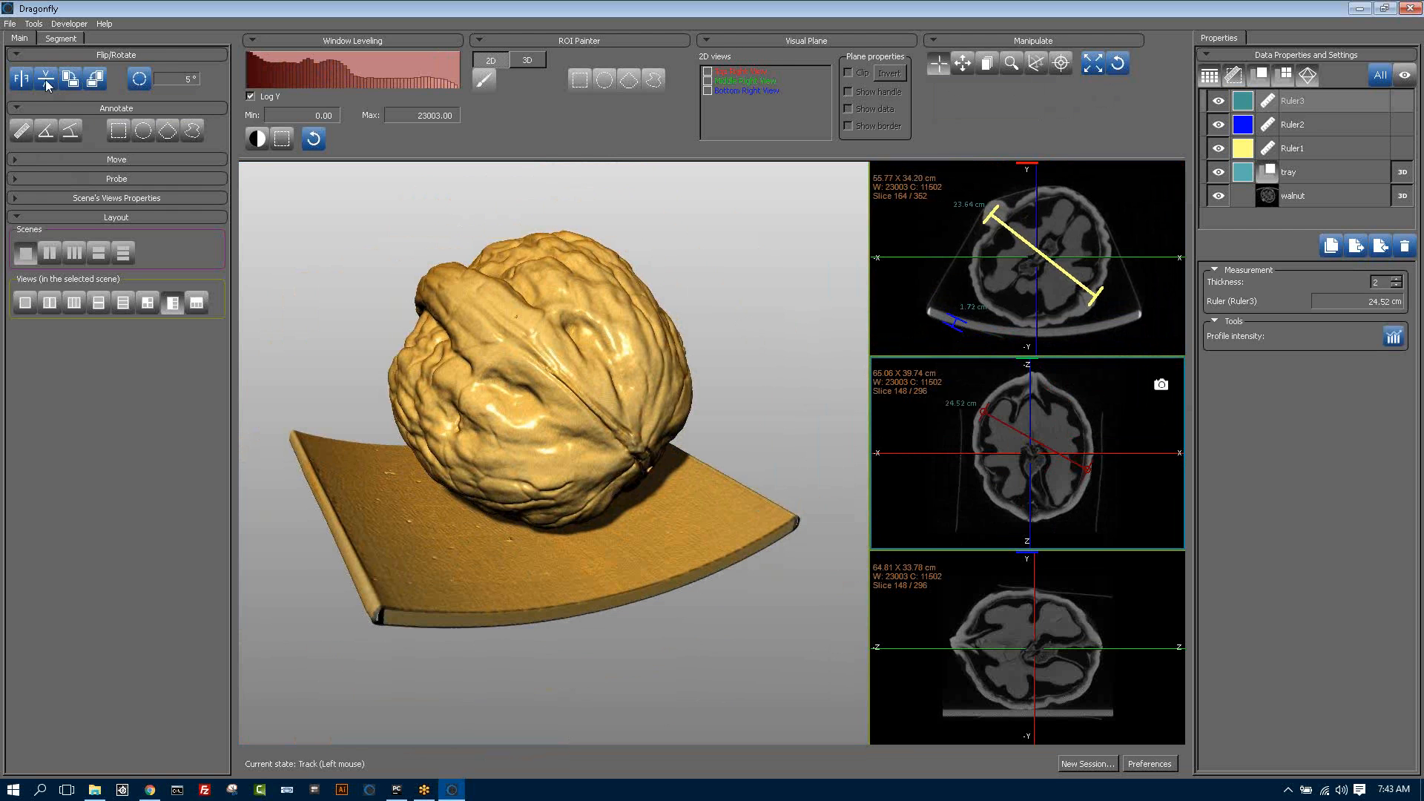
{"action": "left_click", "coordinate": [46, 81]}
{"action": "left_click", "coordinate": [46, 81]}
- Enlarge the X–Y slice view and adjust its histogram window range to about 3331–15547
{"action": "double_click", "coordinate": [1120, 237]}
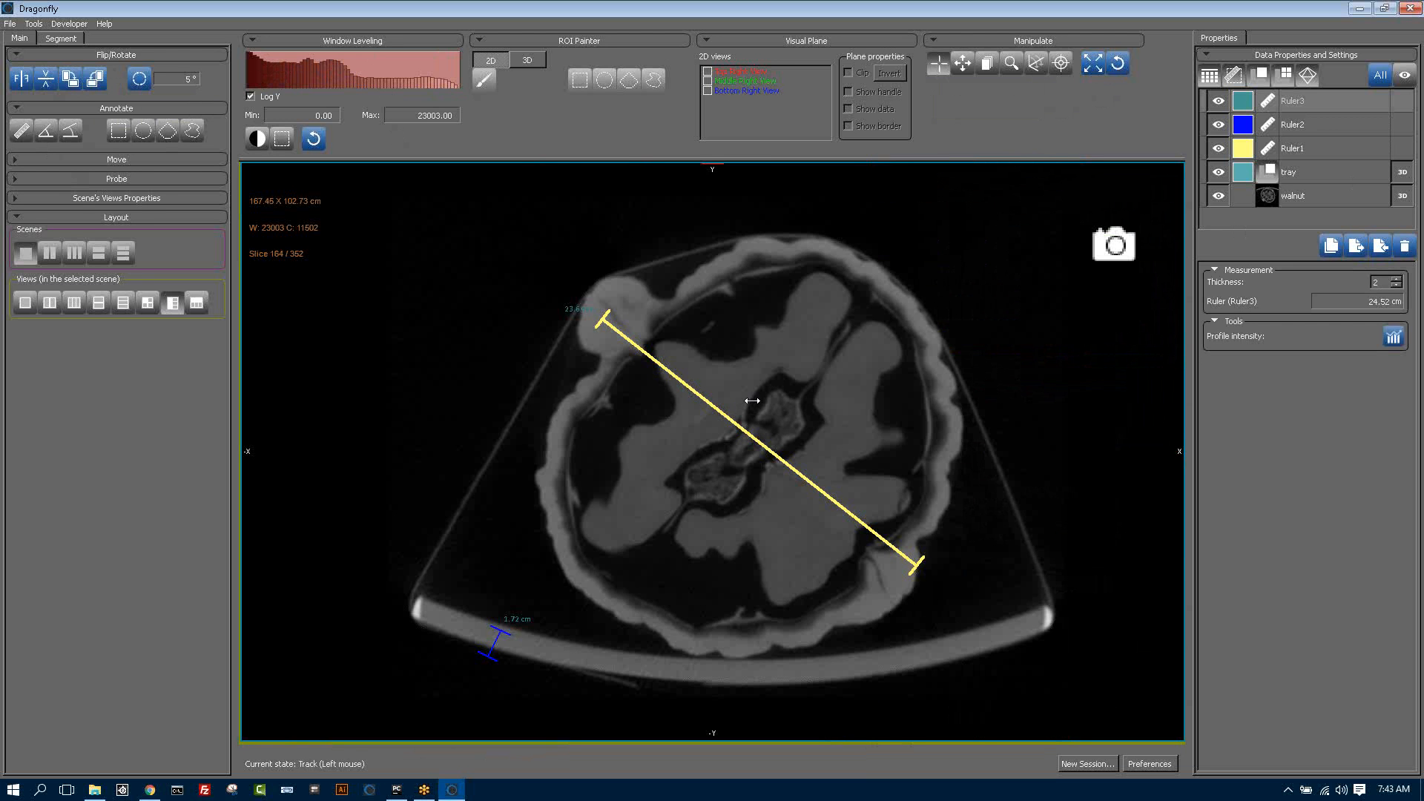
{"action": "left_click_drag", "start_coordinate": [247, 78], "coordinate": [289, 78]}
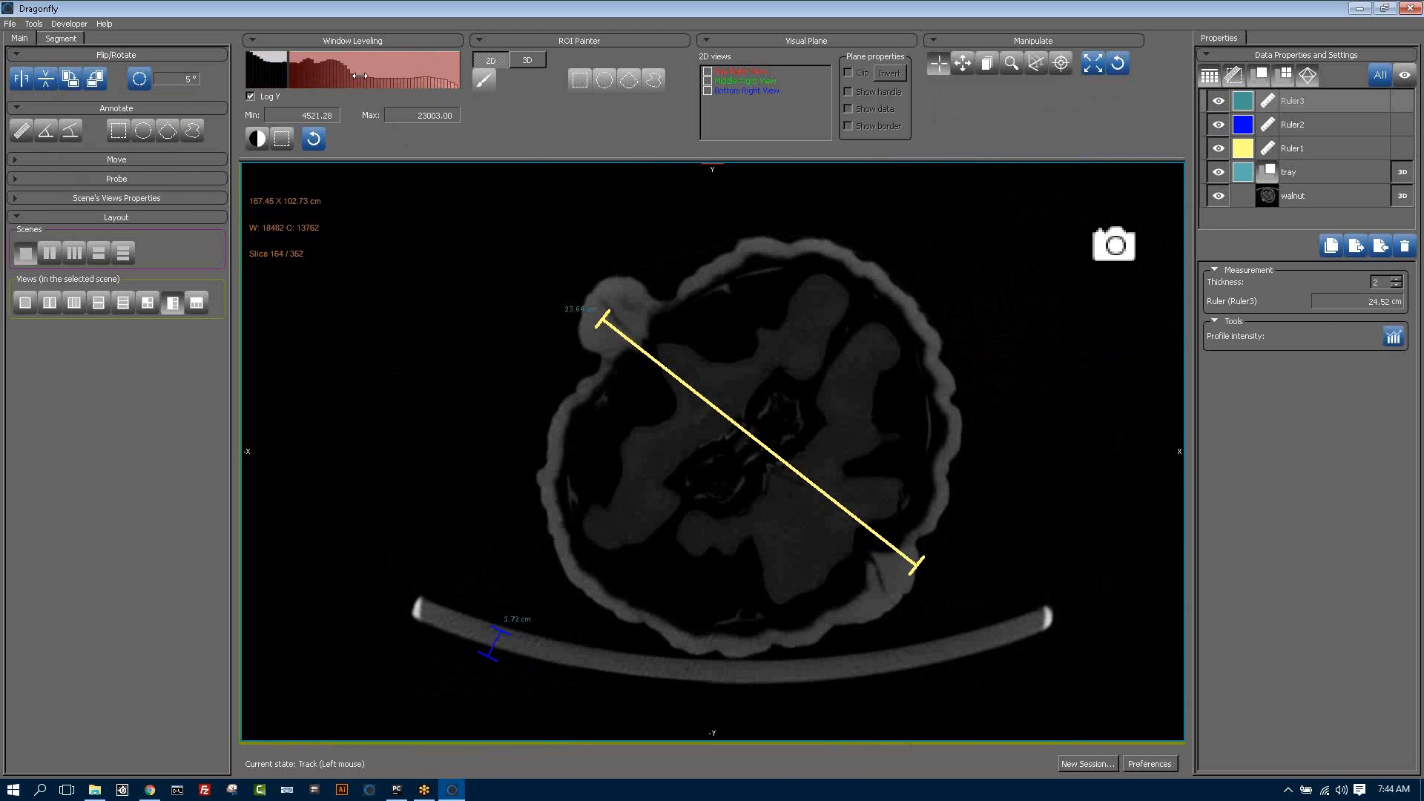
{"action": "left_click_drag", "start_coordinate": [459, 78], "coordinate": [294, 74]}
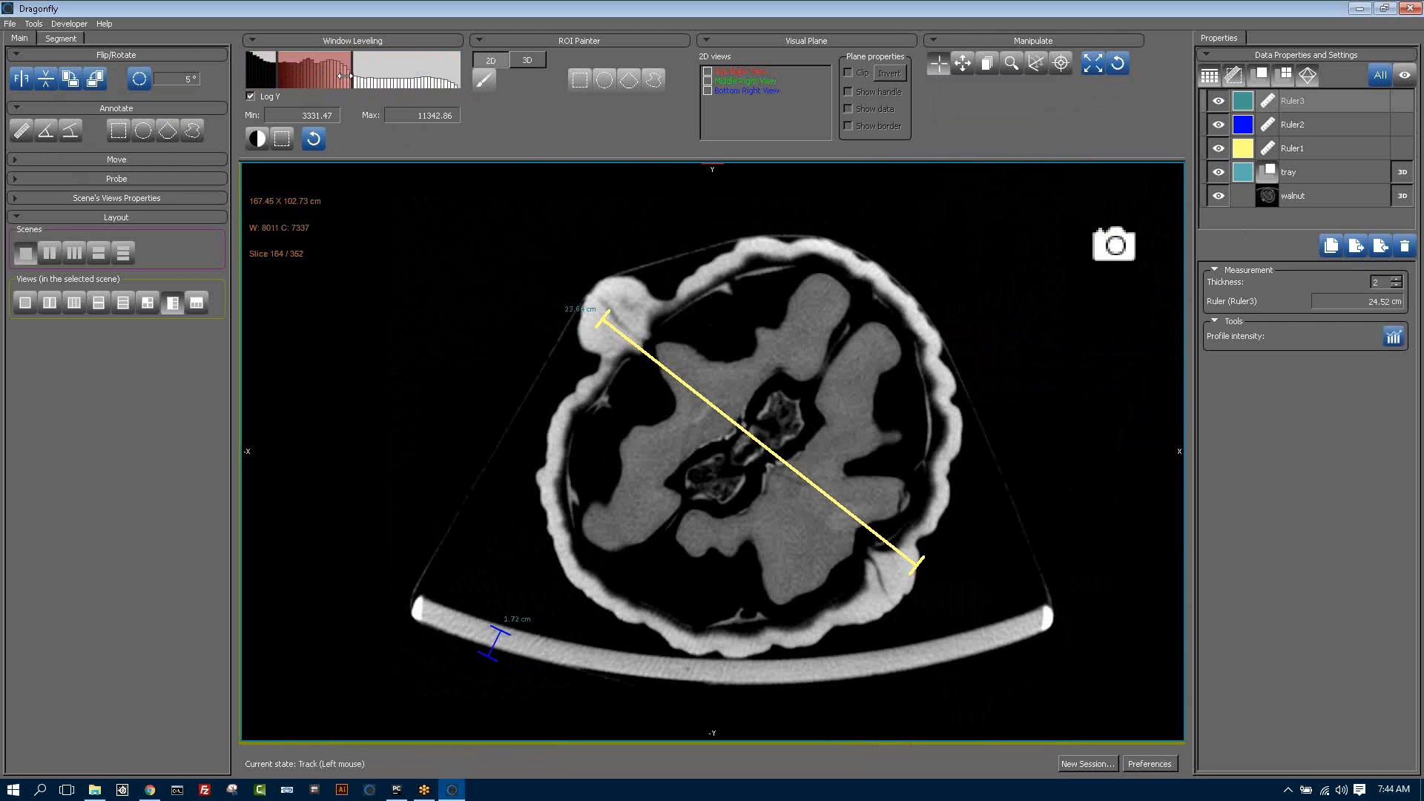
{"action": "left_click_drag", "start_coordinate": [351, 75], "coordinate": [284, 77]}
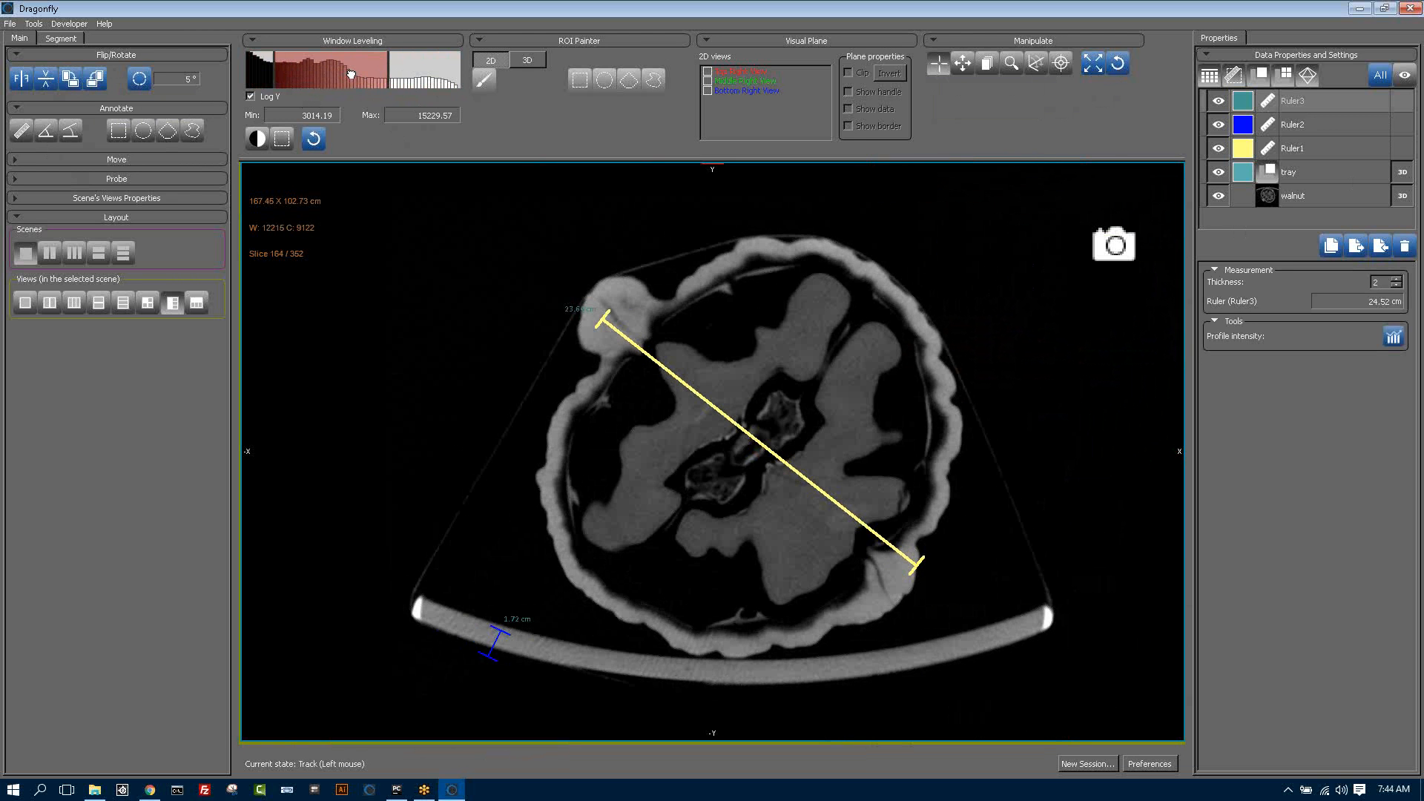
{"action": "left_click_drag", "start_coordinate": [350, 74], "coordinate": [304, 91]}
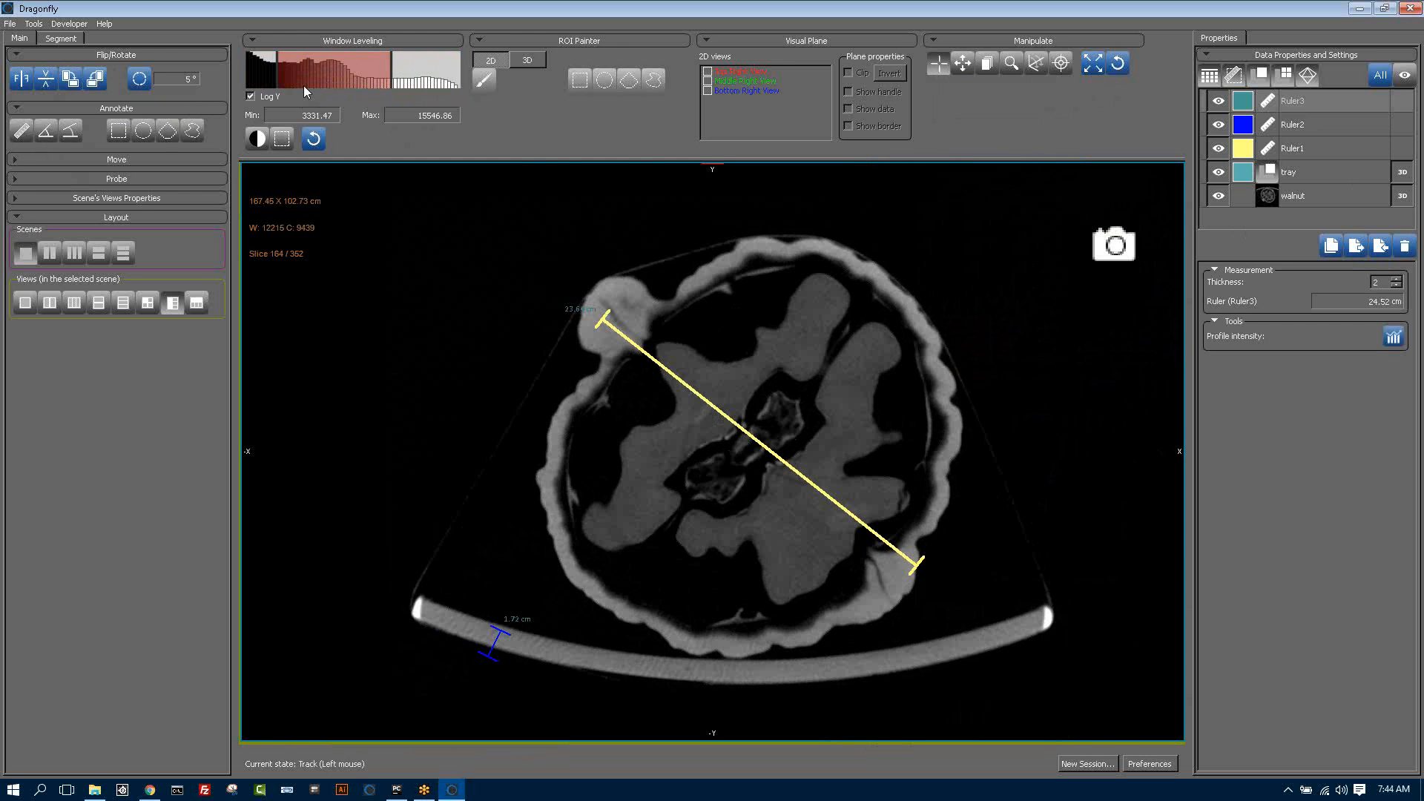
- Adjust the X–Y slice contrast interactively with the Leveling tool to a range of about -1254 to 8263
{"action": "left_click", "coordinate": [257, 139]}
{"action": "left_click_drag", "start_coordinate": [524, 344], "coordinate": [330, 179]}
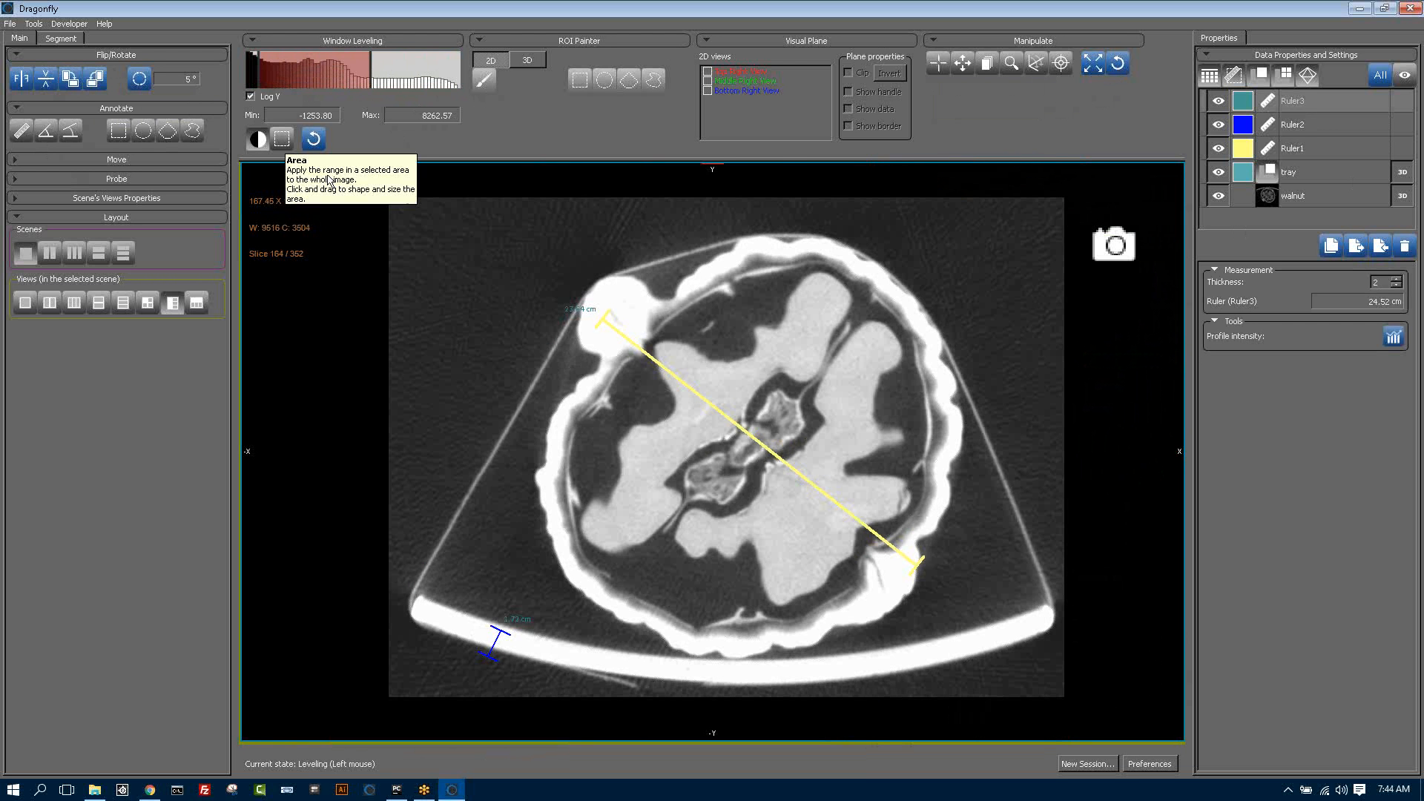
- Apply Area leveling from the walnut kernel, the shell bump and the tray-side background, finishing with a large region across the walnut
{"action": "left_click", "coordinate": [282, 139]}
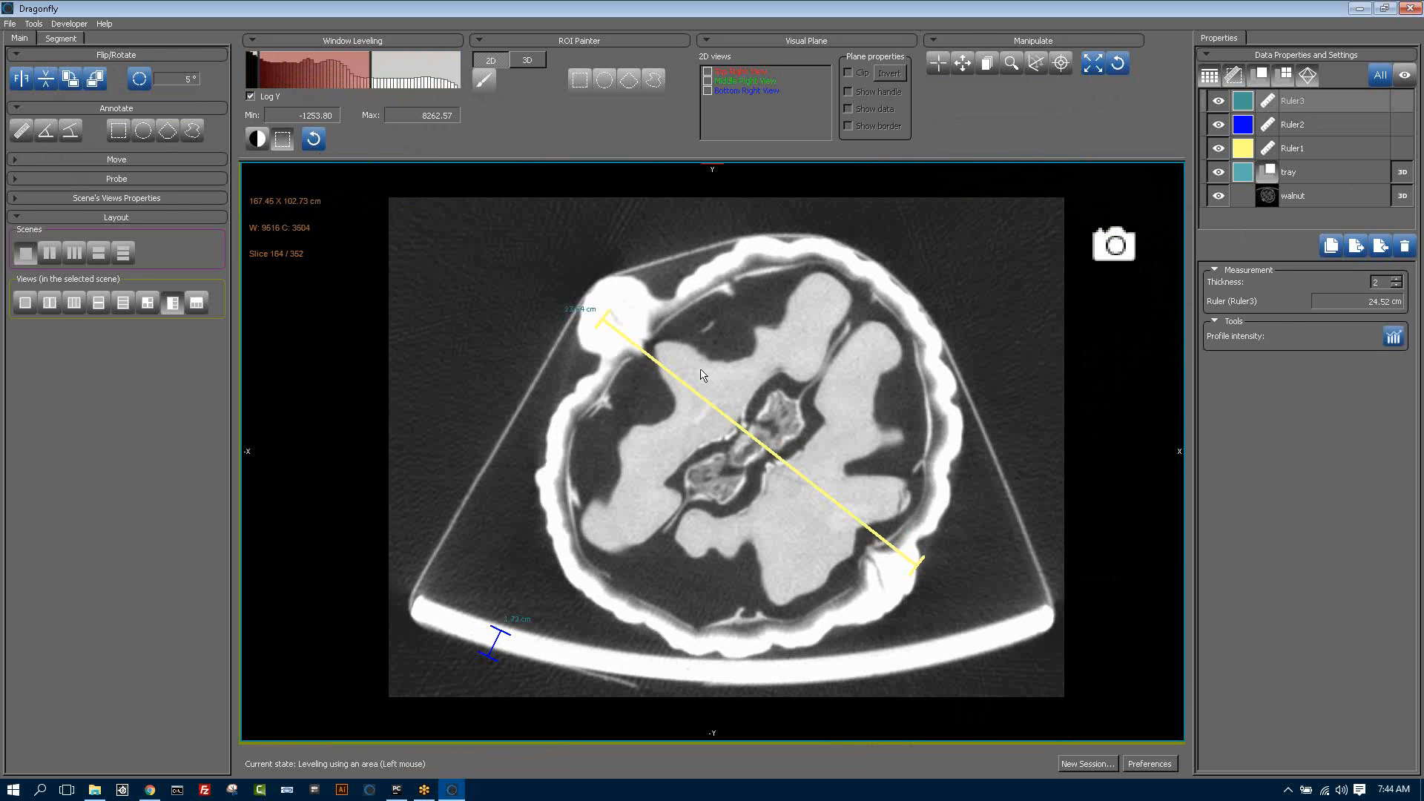
{"action": "left_click_drag", "start_coordinate": [702, 375], "coordinate": [734, 417]}
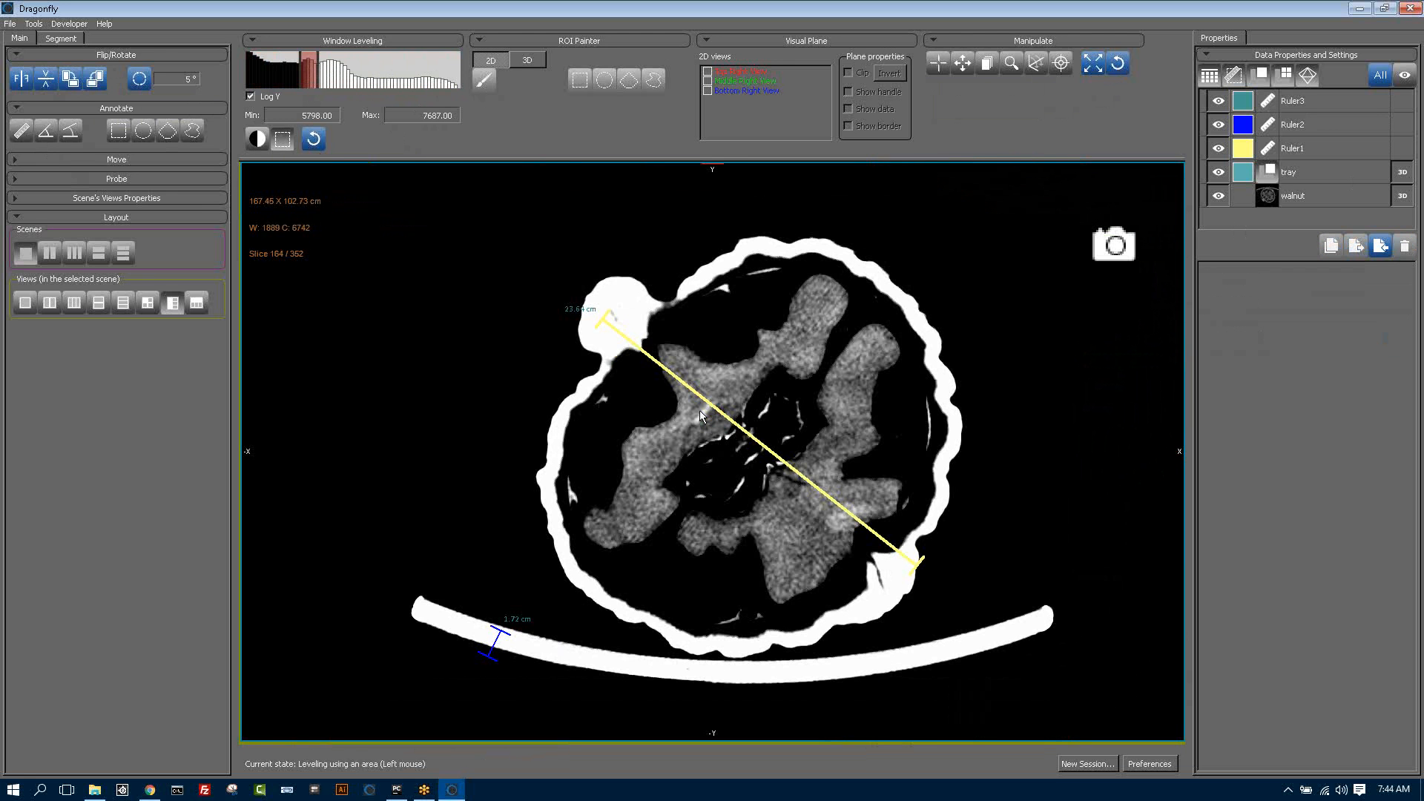
{"action": "left_click_drag", "start_coordinate": [602, 299], "coordinate": [632, 329]}
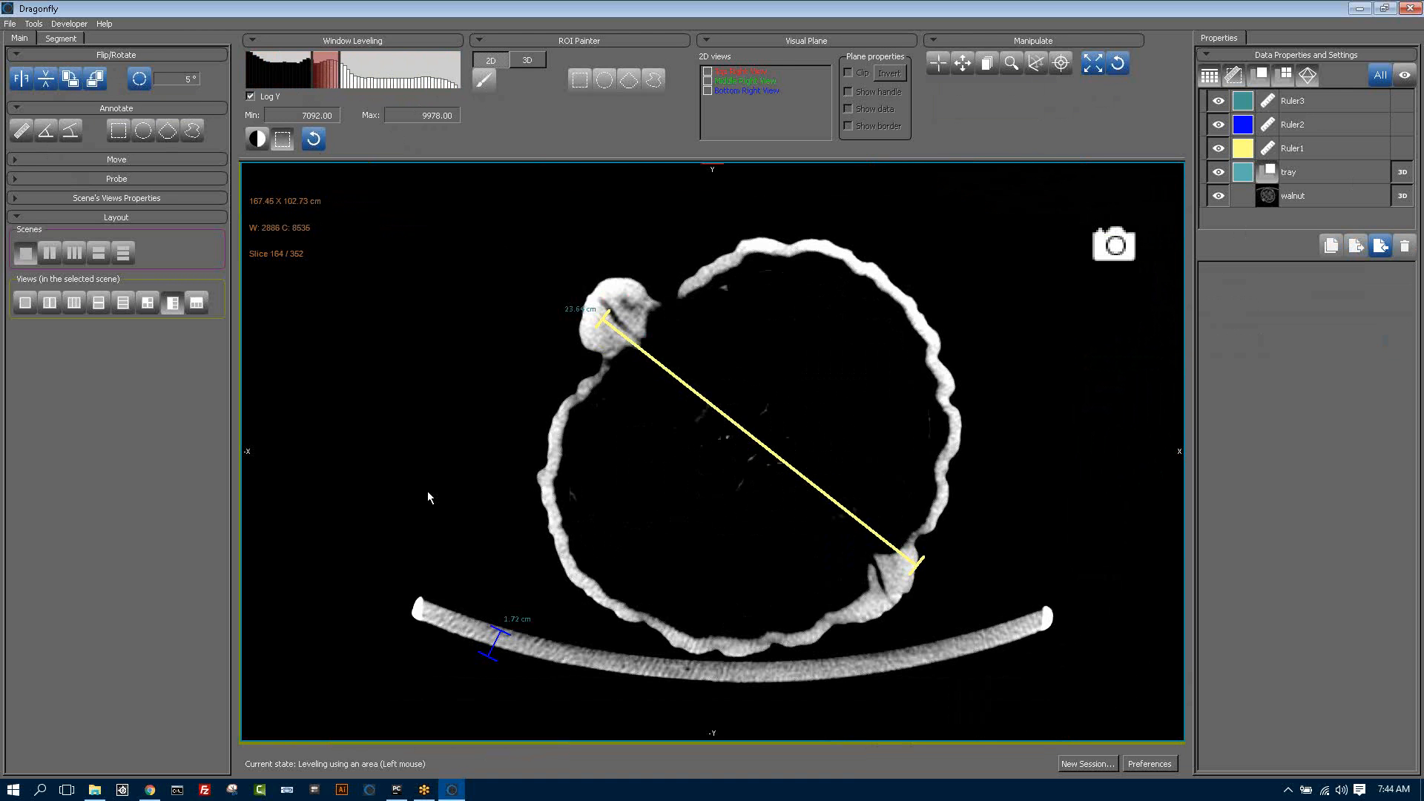
{"action": "left_click_drag", "start_coordinate": [429, 482], "coordinate": [528, 590]}
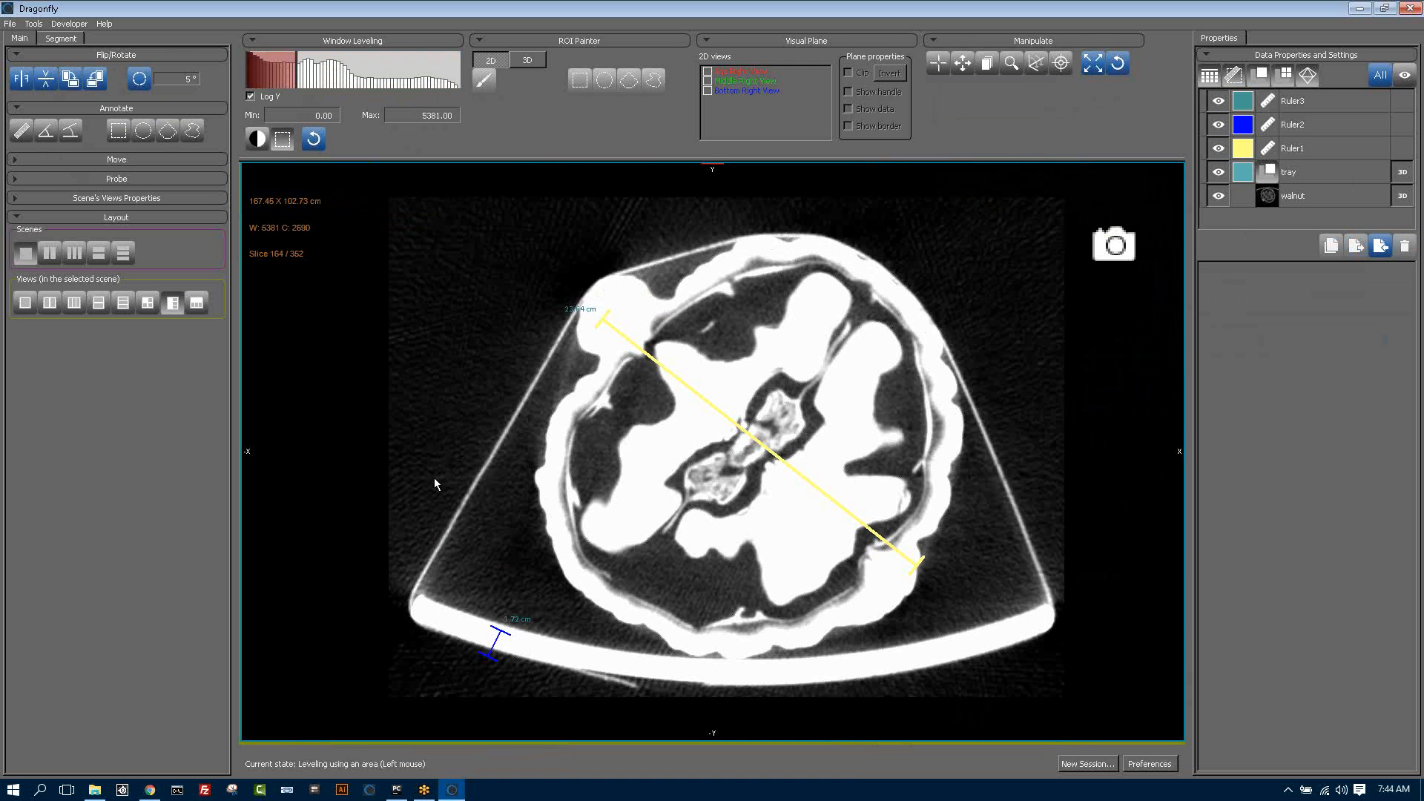
{"action": "left_click_drag", "start_coordinate": [534, 344], "coordinate": [875, 571]}
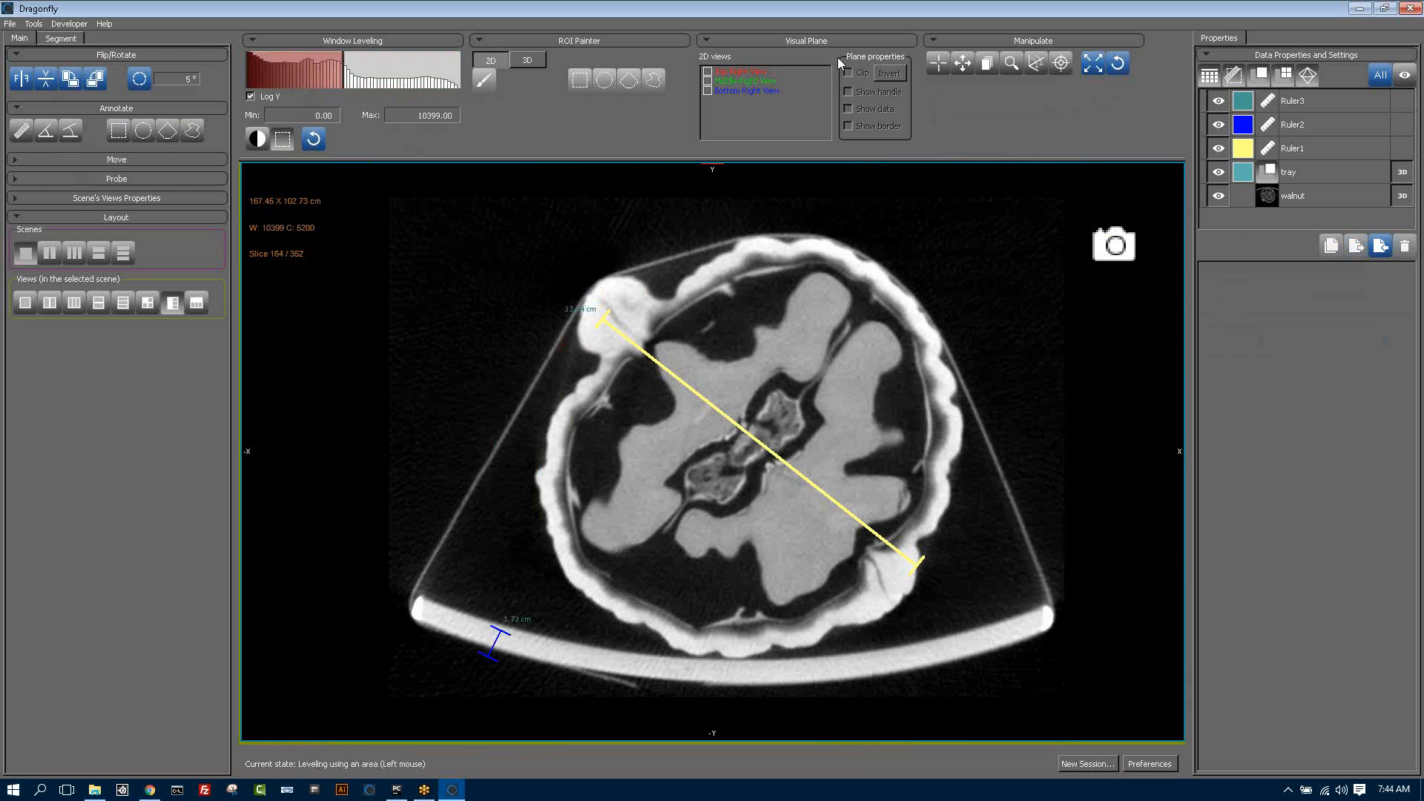
- With the Track tool, adjust the X–Y view to slice 166 and a window range of about 15–10506, and restore the four-view layout
{"action": "left_click", "coordinate": [939, 65]}
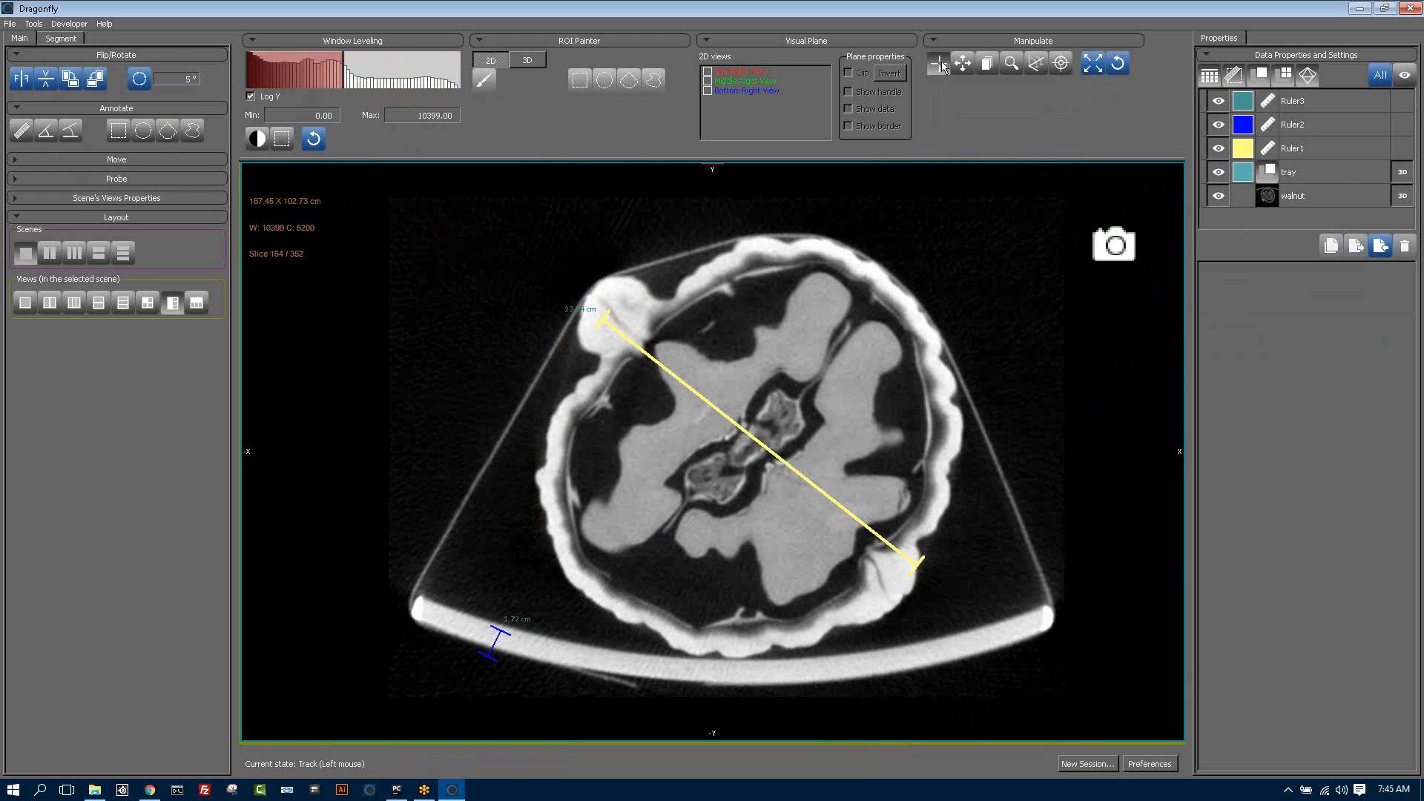
{"action": "left_click", "coordinate": [279, 227]}
{"action": "left_click_drag", "start_coordinate": [278, 180], "coordinate": [356, 496]}
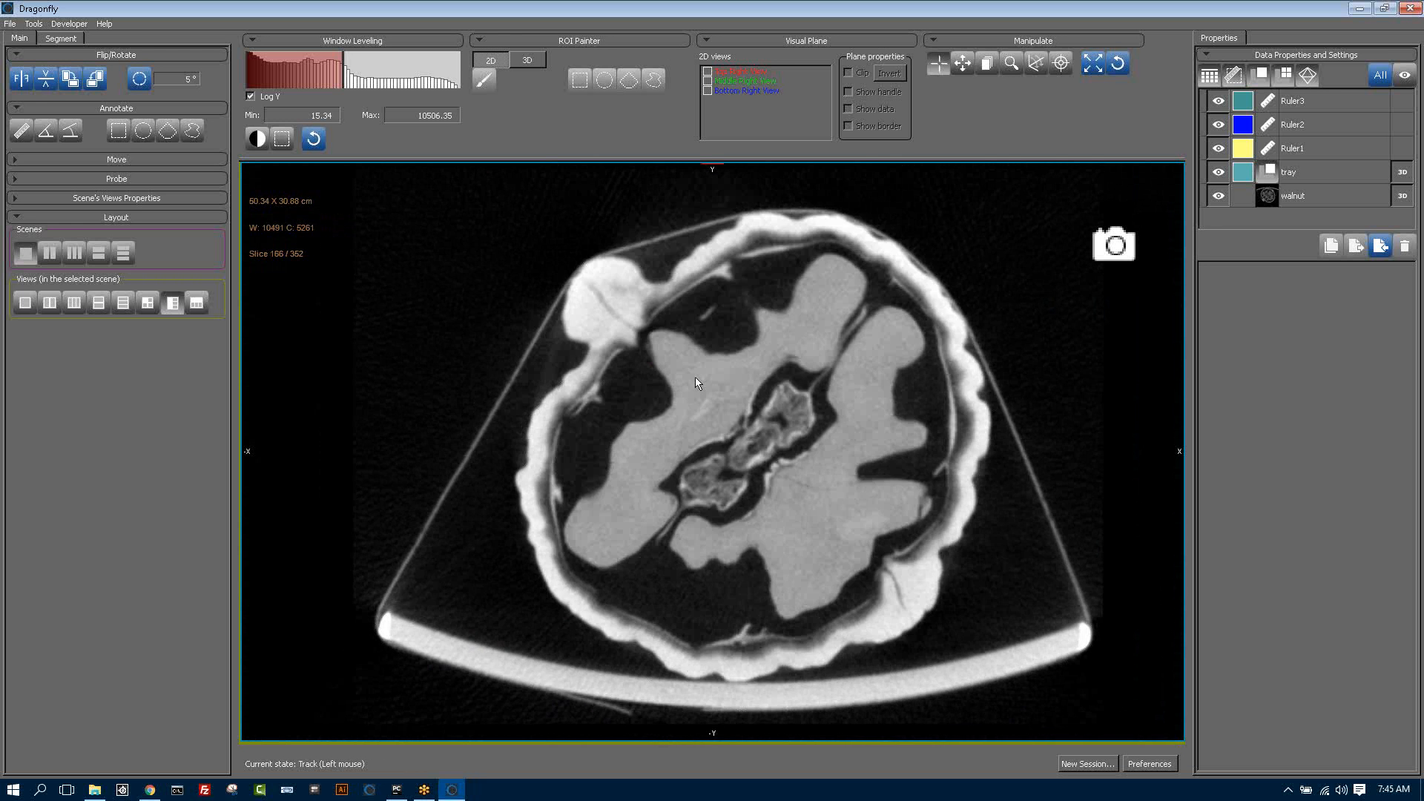
{"action": "double_click", "coordinate": [696, 376]}
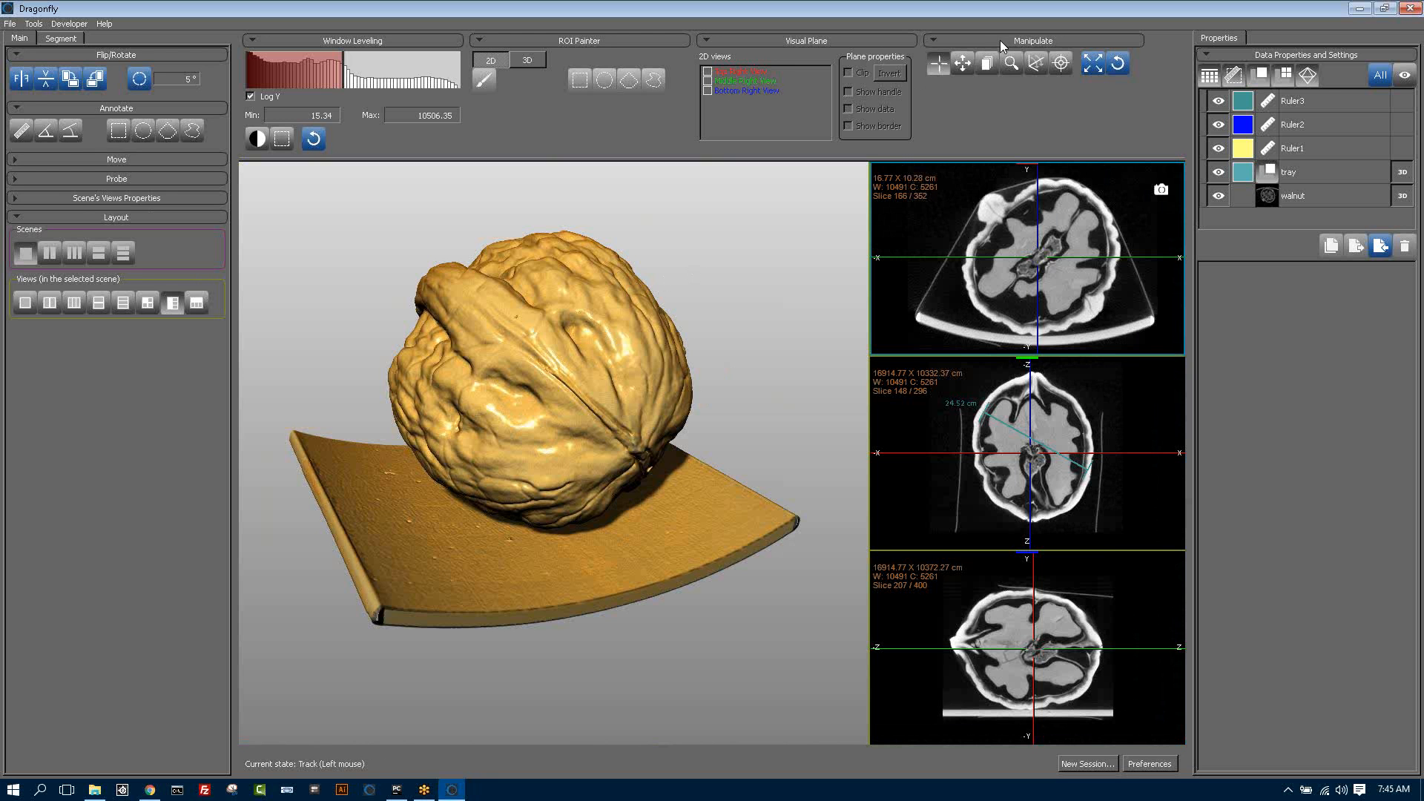
- Move the Manipulate tool group beneath the Layout group and return it to its original place beside Visual Plane
{"action": "left_click_drag", "start_coordinate": [437, 273], "coordinate": [98, 385]}
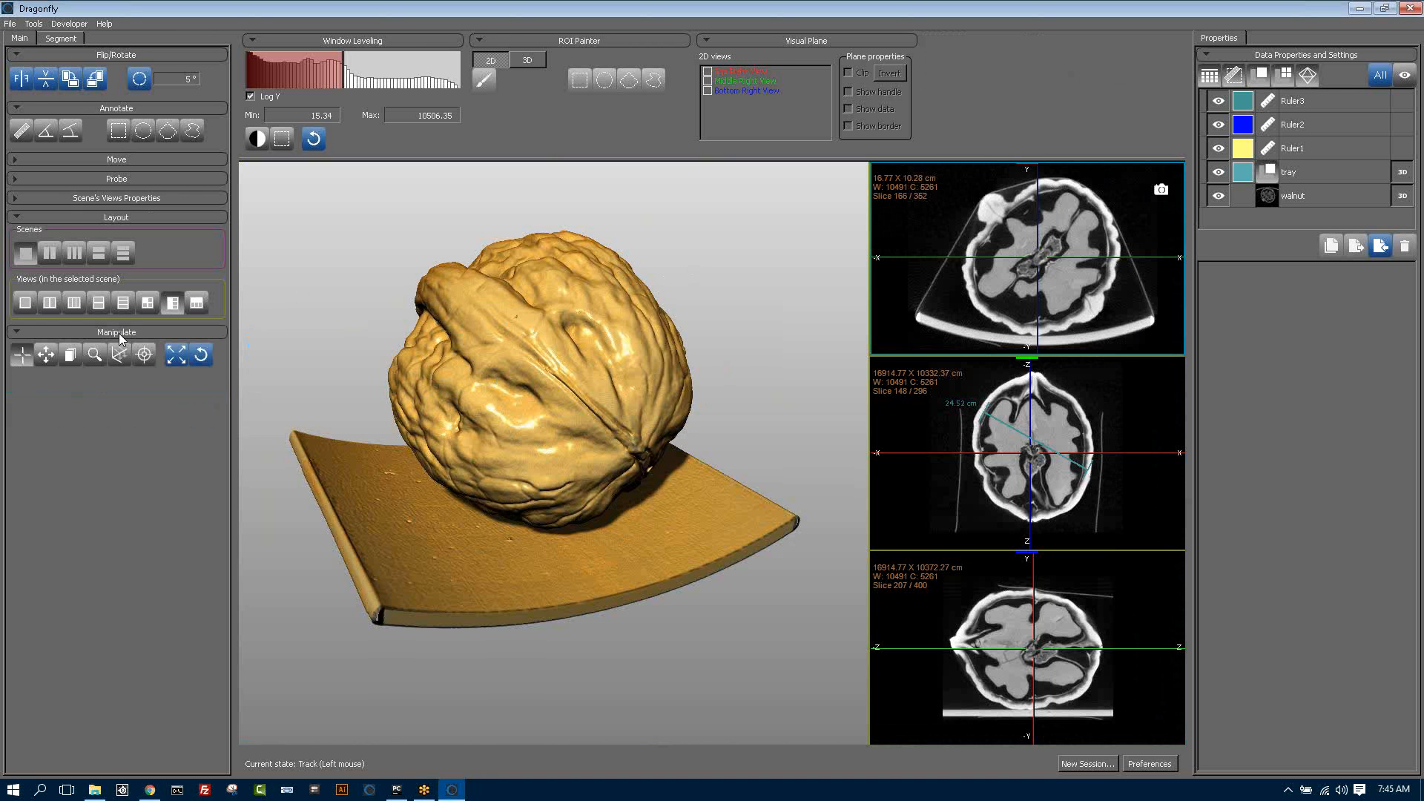
{"action": "left_click_drag", "start_coordinate": [117, 332], "coordinate": [1010, 66]}
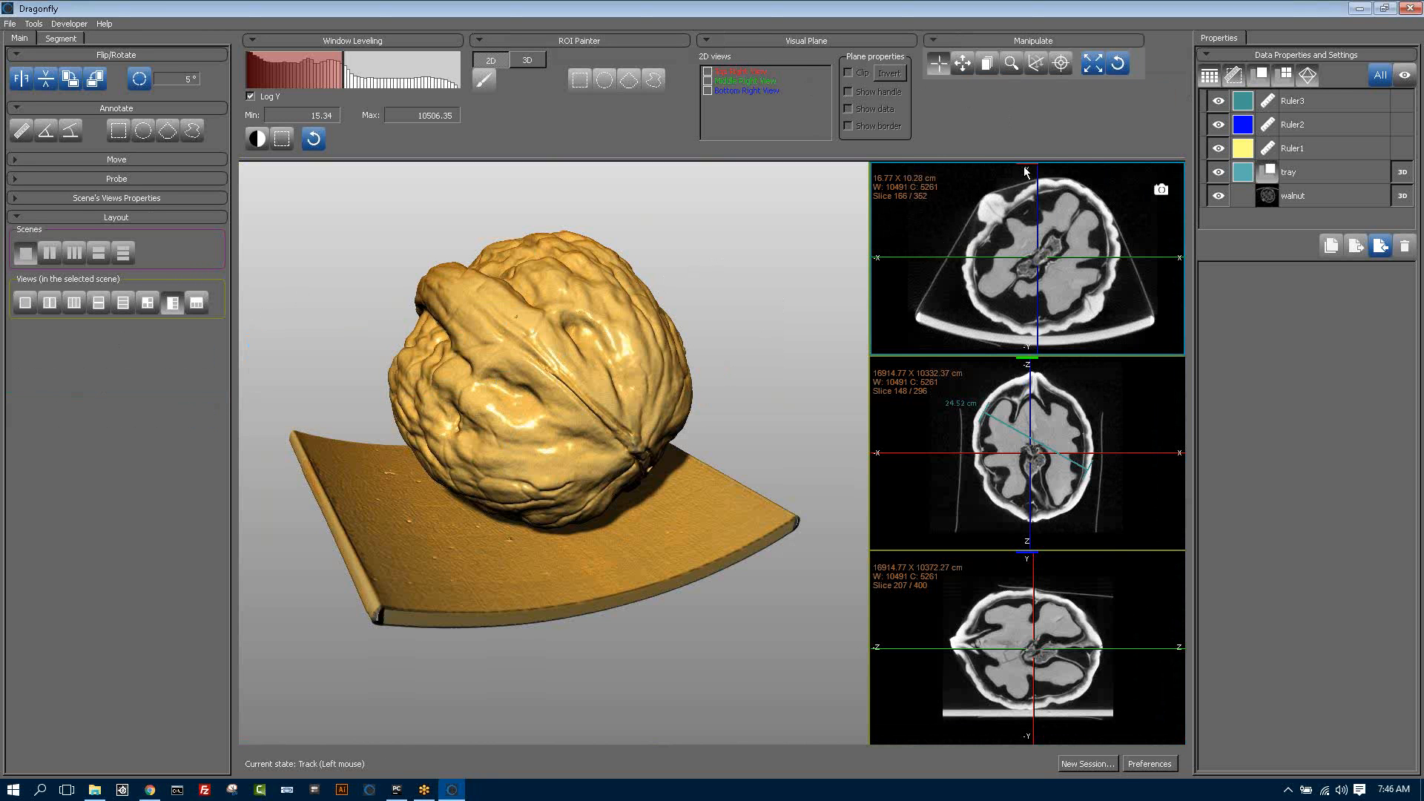
- Display the Top Right View plane in the 3D scene with its Show data and Clip properties turned off
{"action": "left_click", "coordinate": [708, 72]}
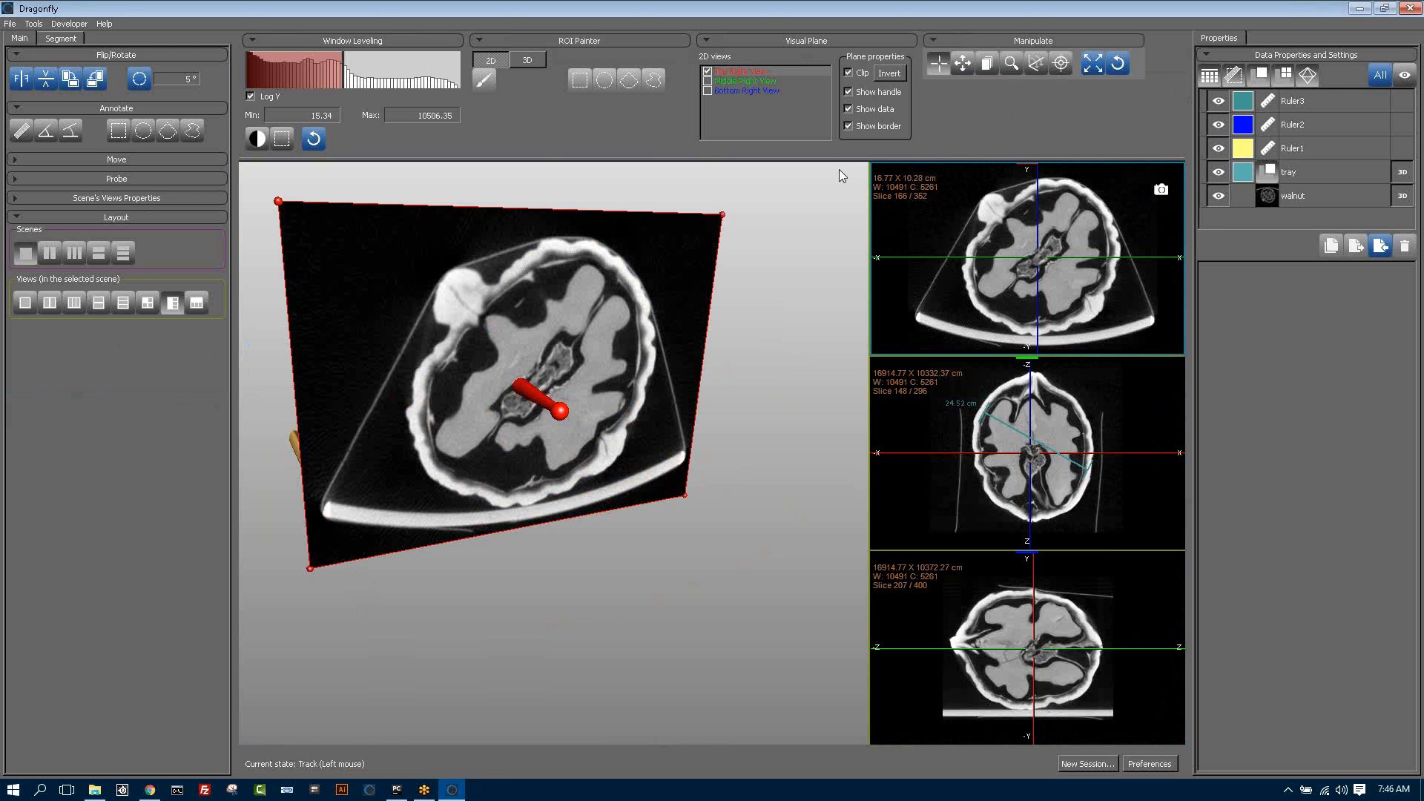
{"action": "left_click", "coordinate": [849, 109]}
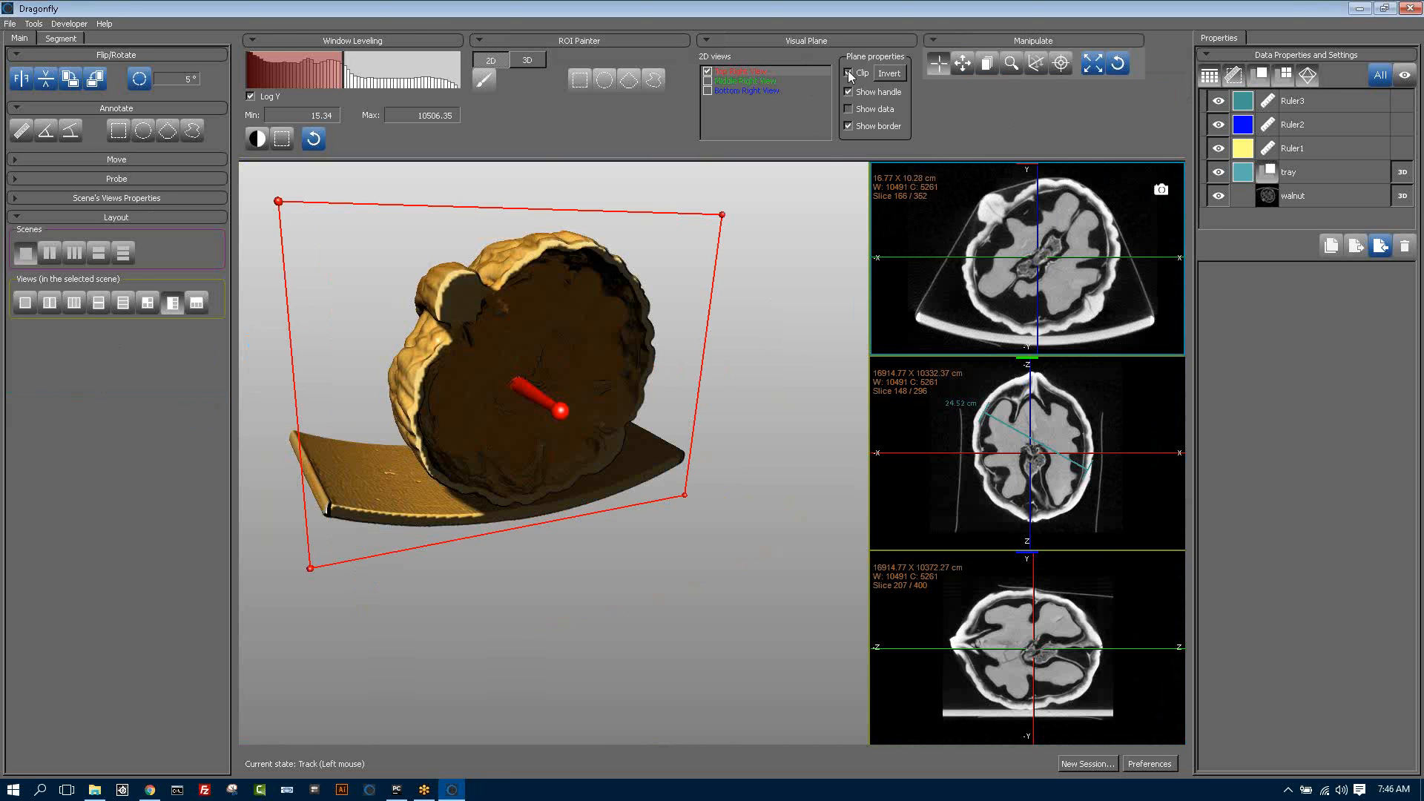
{"action": "left_click", "coordinate": [848, 72]}
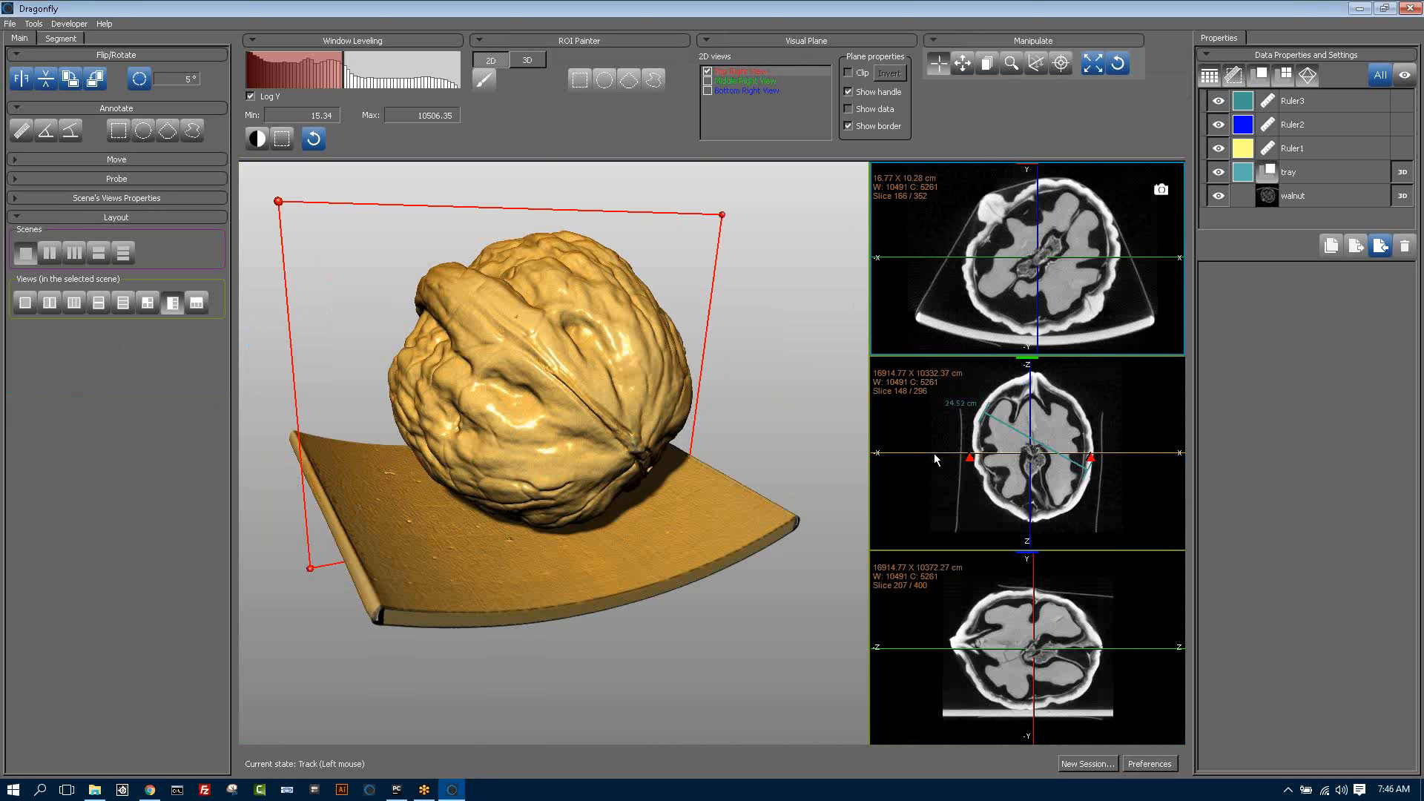
- Shift the red plane through the walnut using its line in the other 2D views, recentre the crosshair, and finish at slice 167
{"action": "left_click_drag", "start_coordinate": [933, 452], "coordinate": [949, 482]}
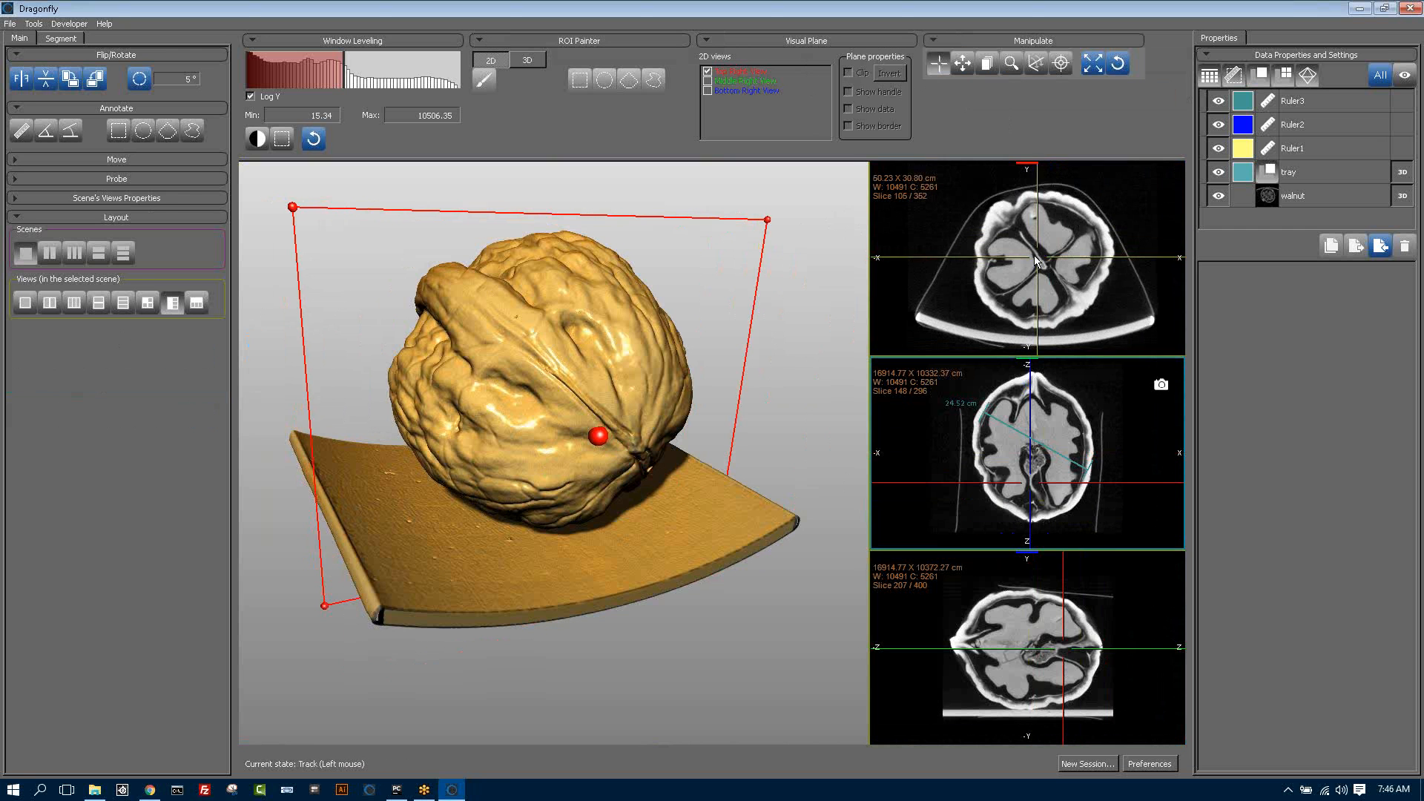
{"action": "left_click_drag", "start_coordinate": [1036, 261], "coordinate": [1042, 266]}
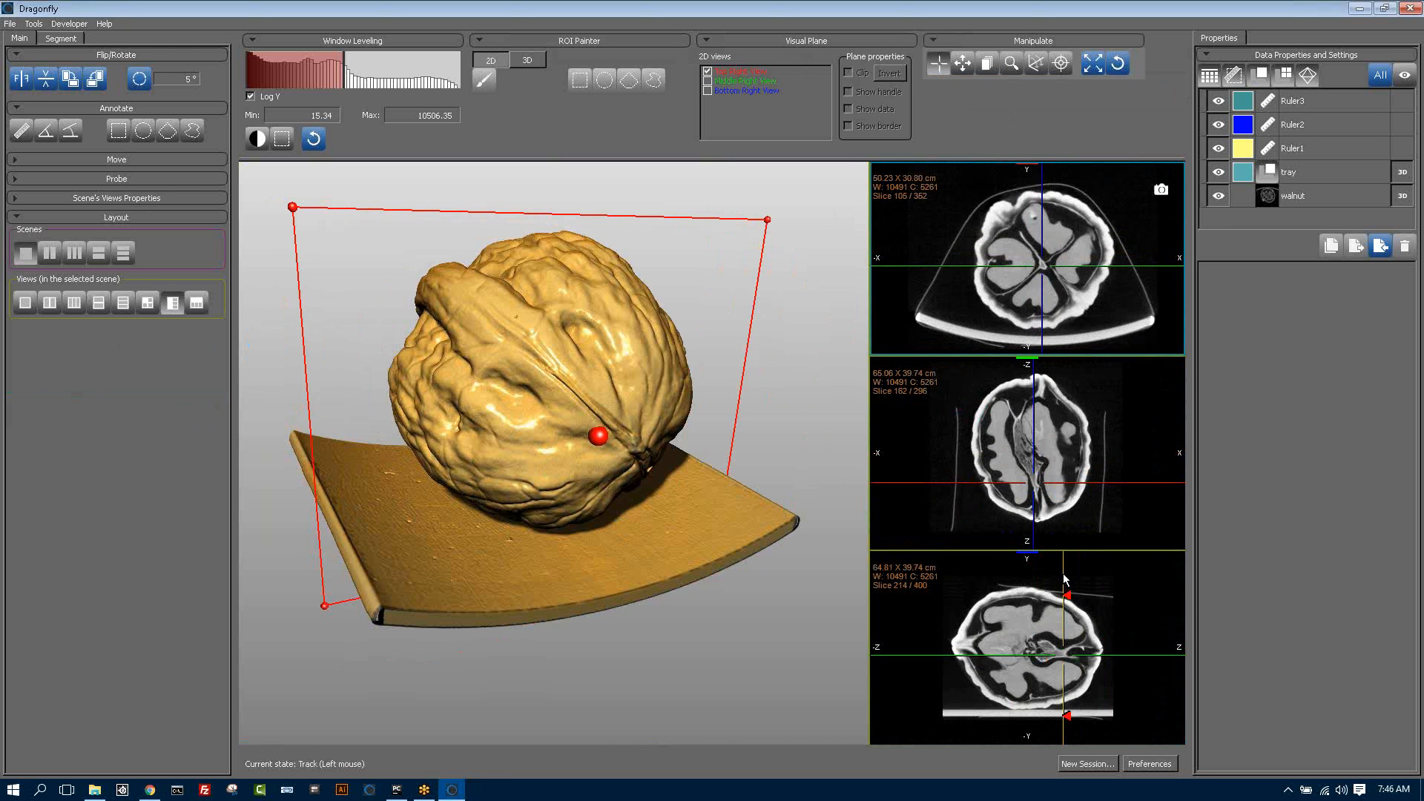
{"action": "left_click_drag", "start_coordinate": [1065, 579], "coordinate": [1013, 586]}
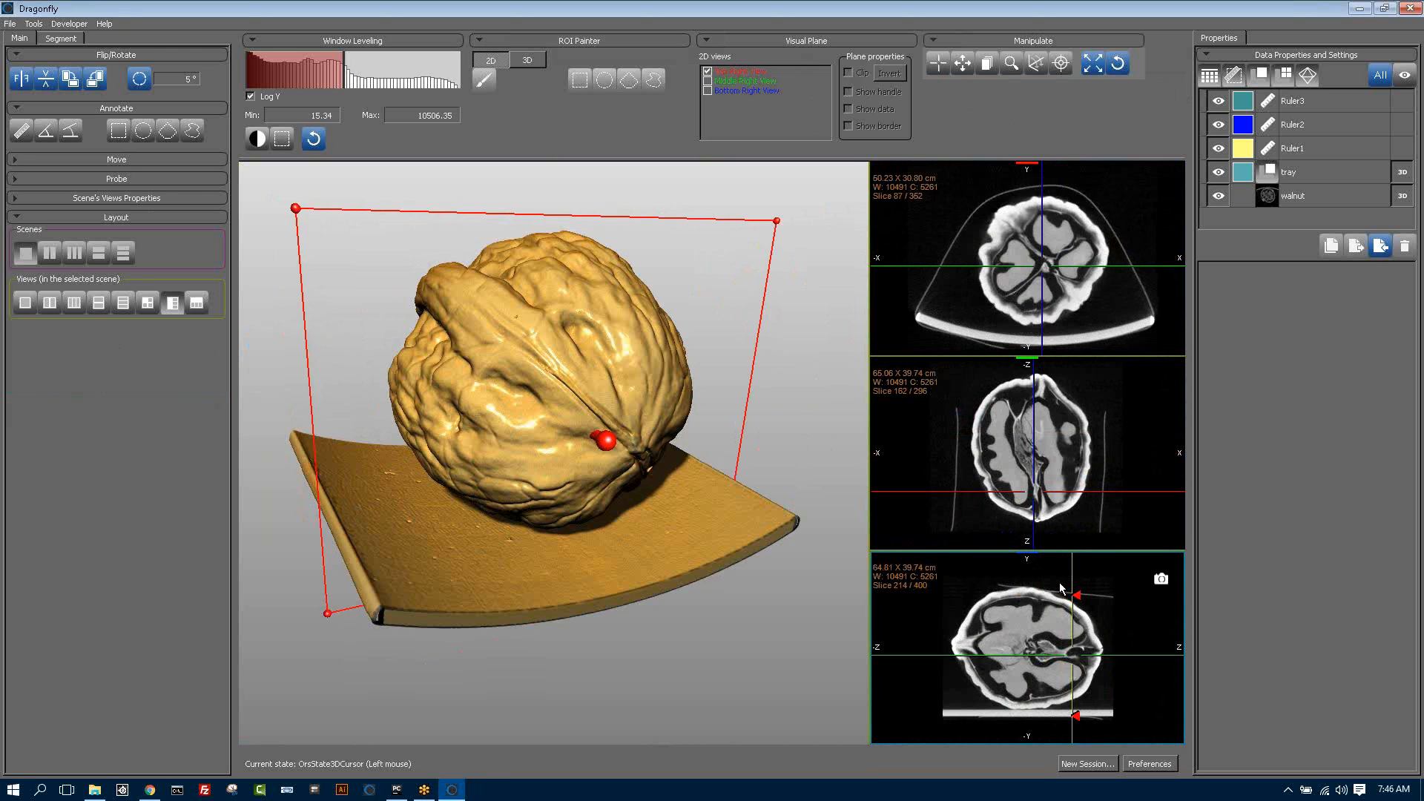
- Turn on Clip for the Top Right View plane, invert the clipped side and revert it, and turn on Show data
{"action": "left_click", "coordinate": [742, 77]}
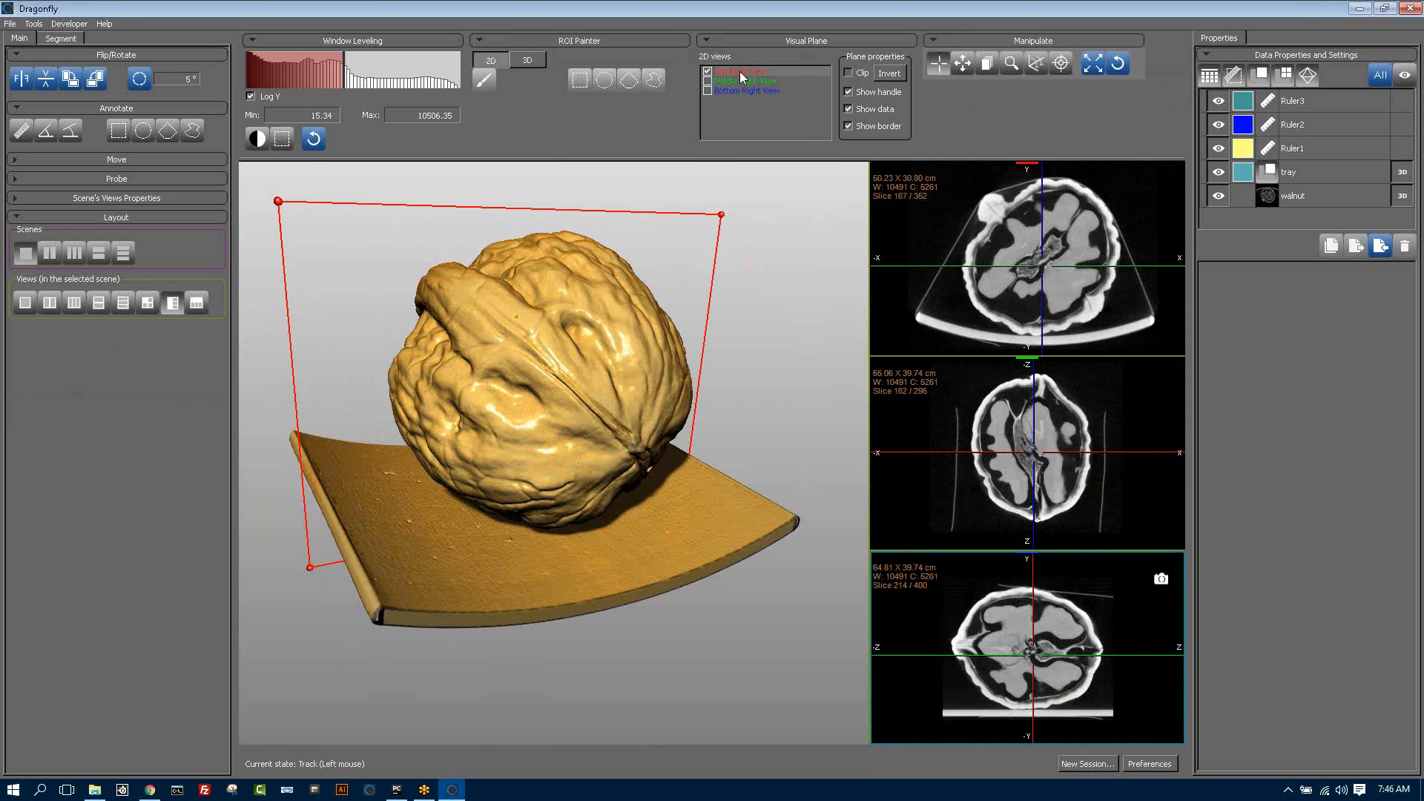
{"action": "left_click", "coordinate": [850, 73]}
{"action": "left_click", "coordinate": [888, 74]}
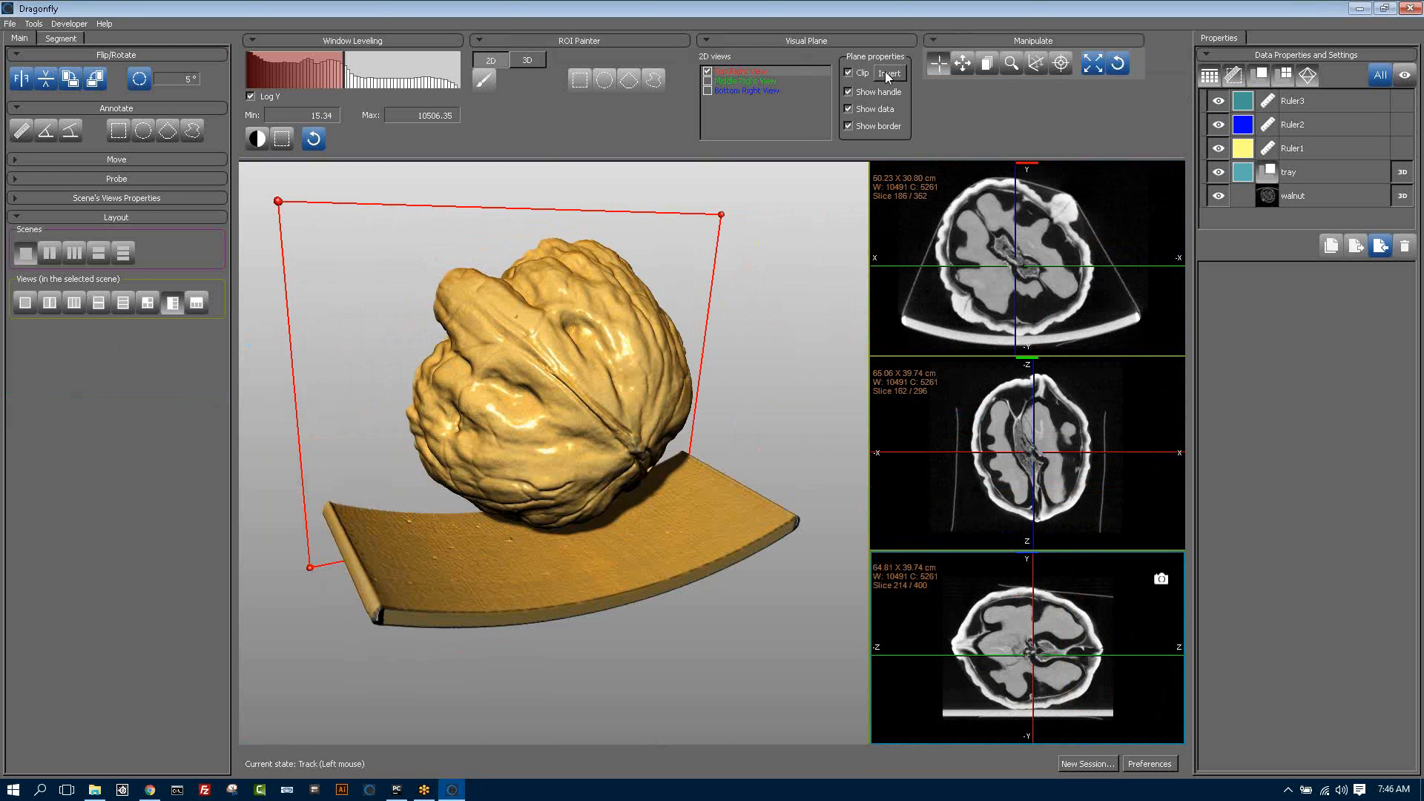
{"action": "left_click", "coordinate": [888, 74]}
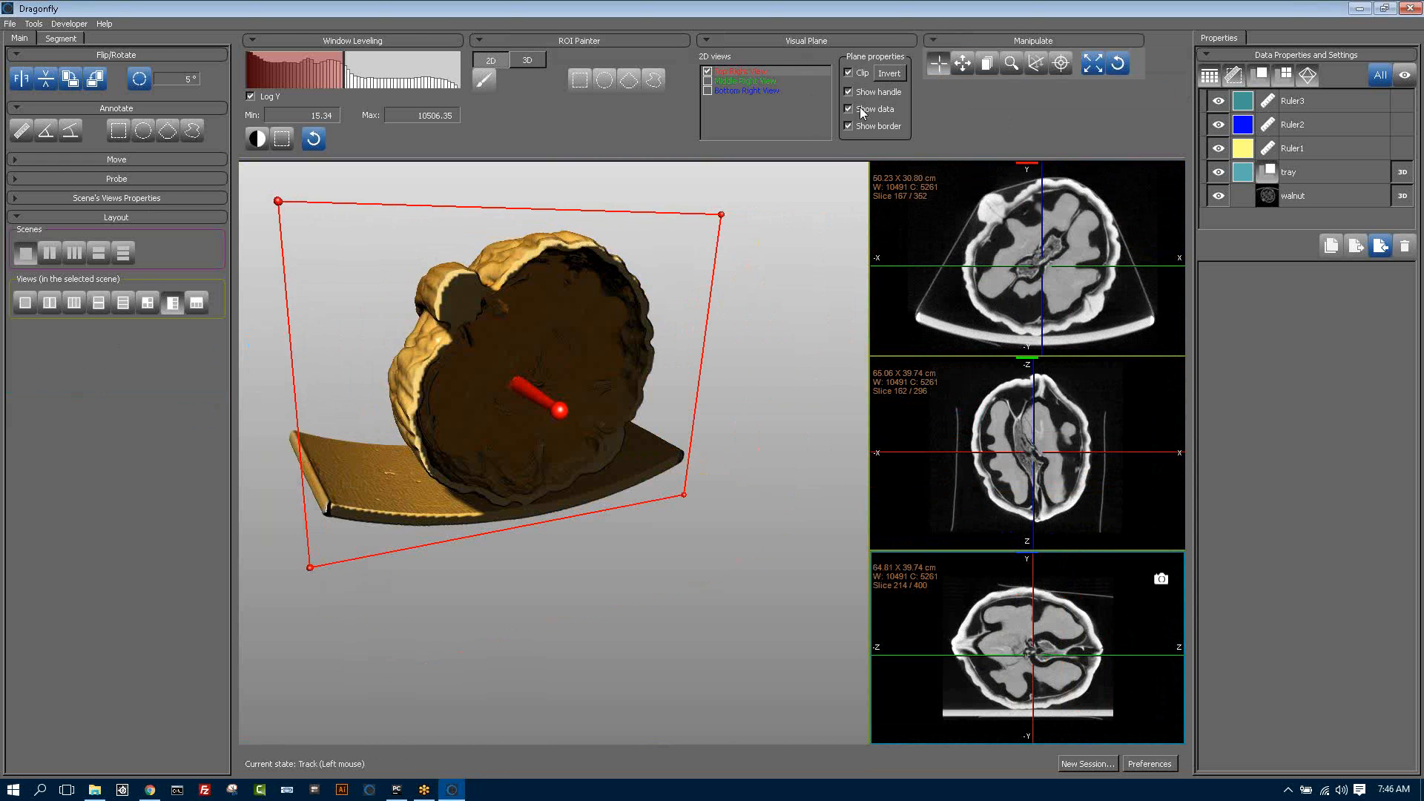
{"action": "left_click", "coordinate": [850, 109]}
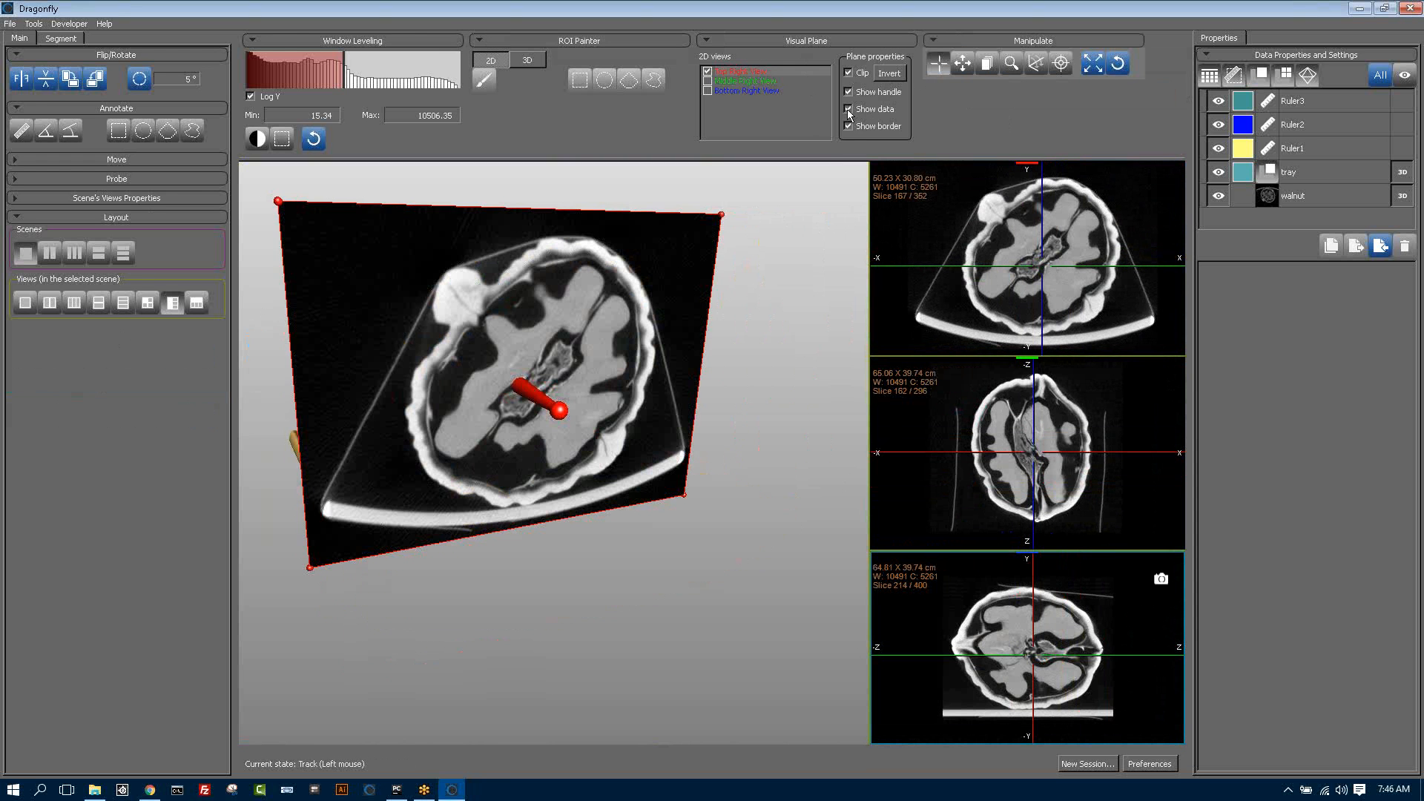
- Adjust the X–Y view's window leveling to a range of about 3136–13029 so the plane's dark background turns transparent
{"action": "left_click", "coordinate": [661, 409]}
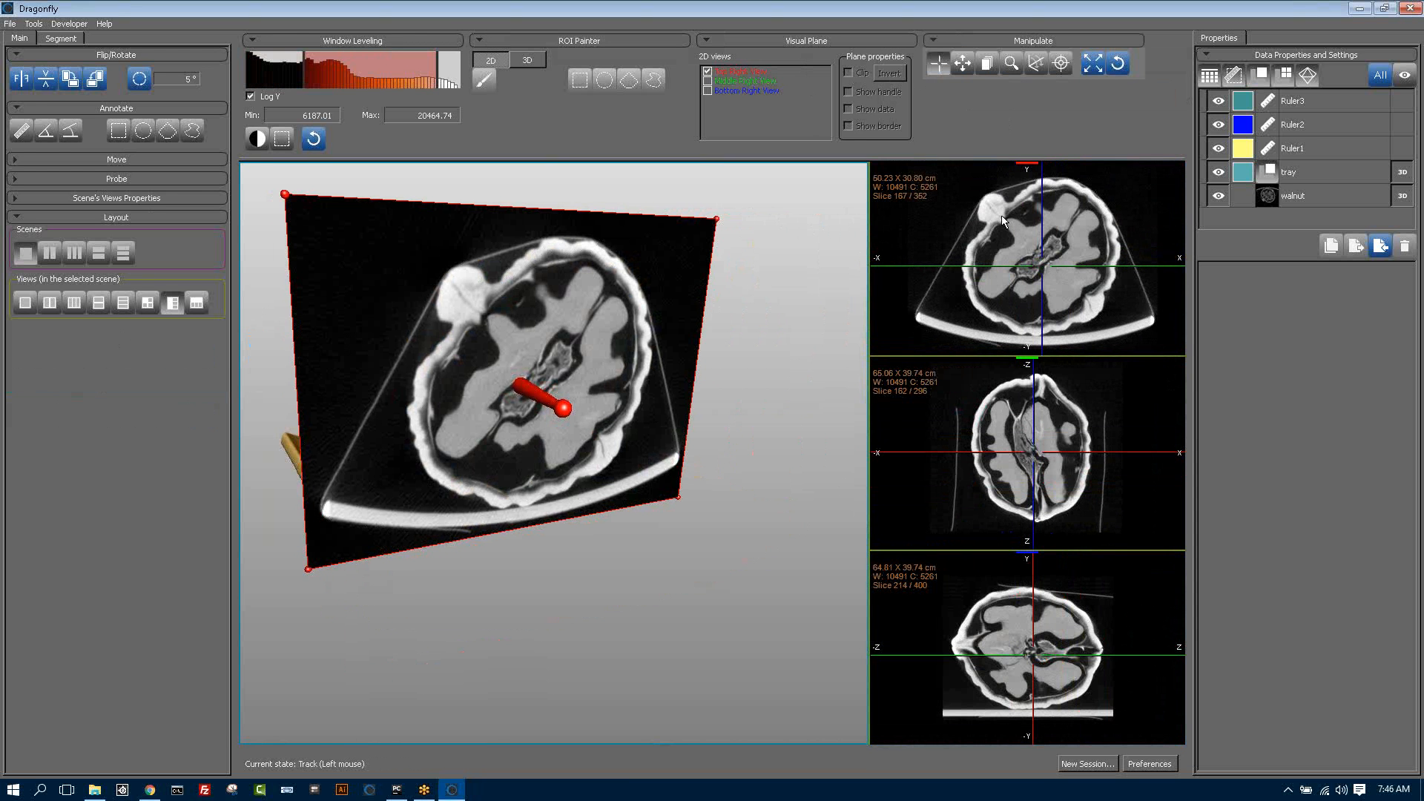
{"action": "left_click", "coordinate": [945, 219]}
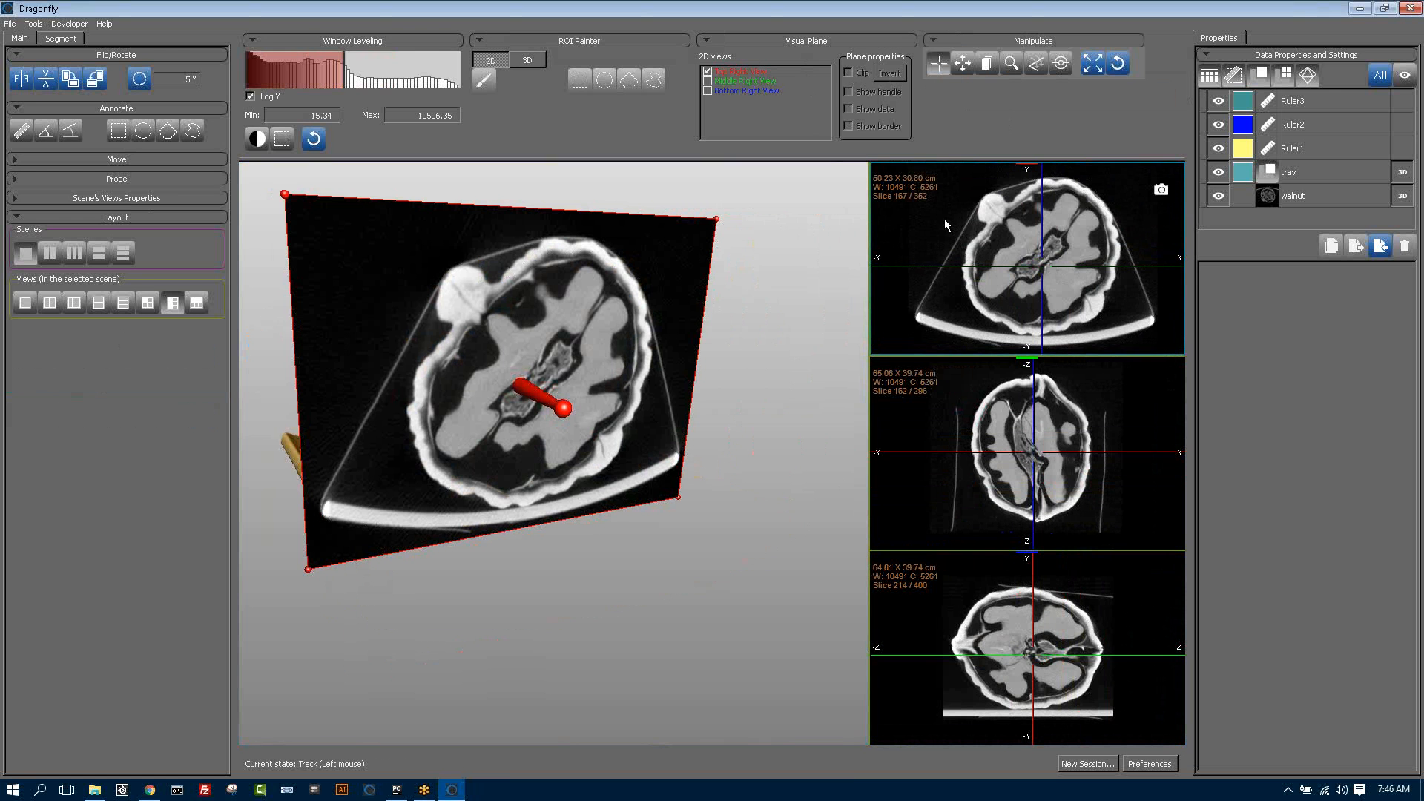
{"action": "right_click_drag", "start_coordinate": [944, 218], "coordinate": [915, 359]}
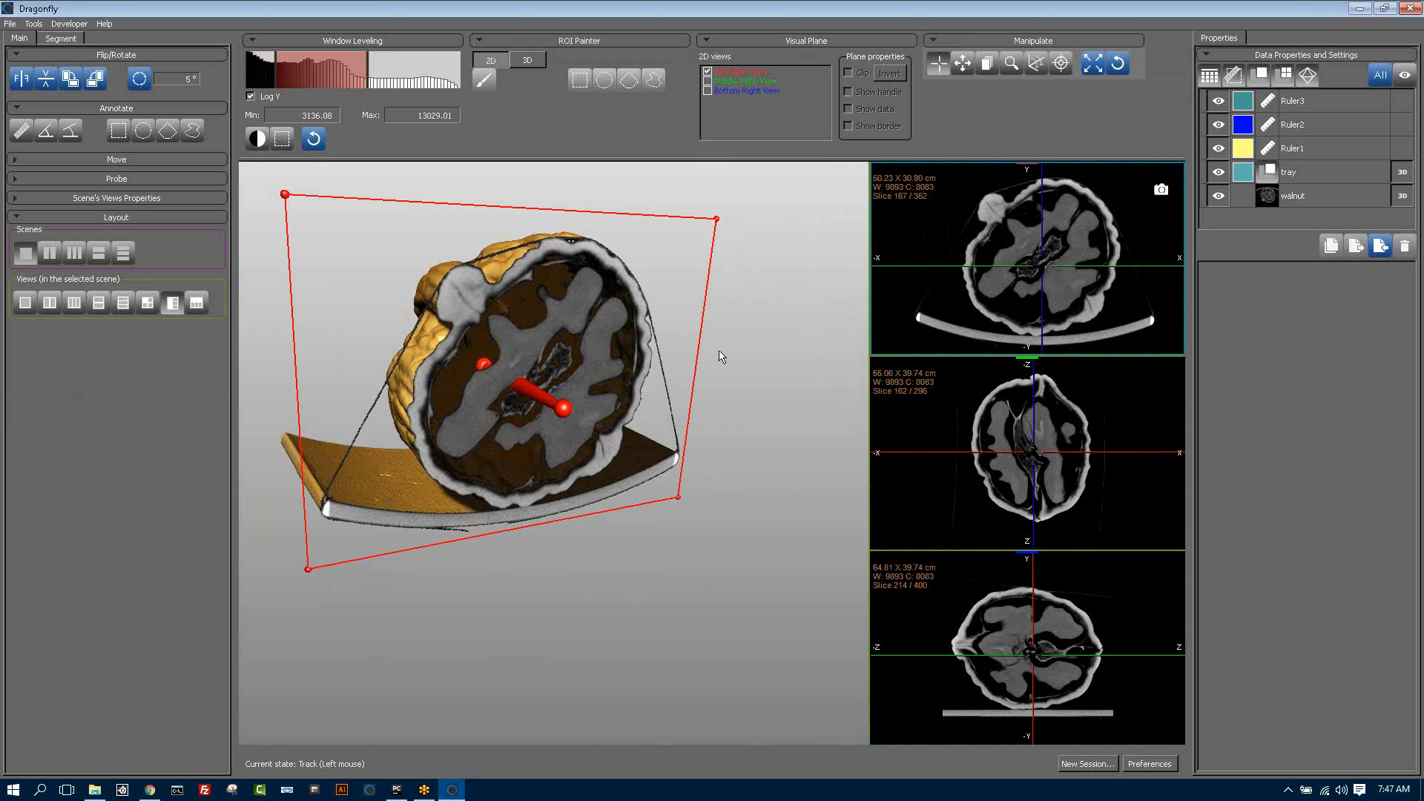
- Set the walnut dataset's 2D LUT to 02.PET
{"action": "left_click", "coordinate": [1307, 198]}
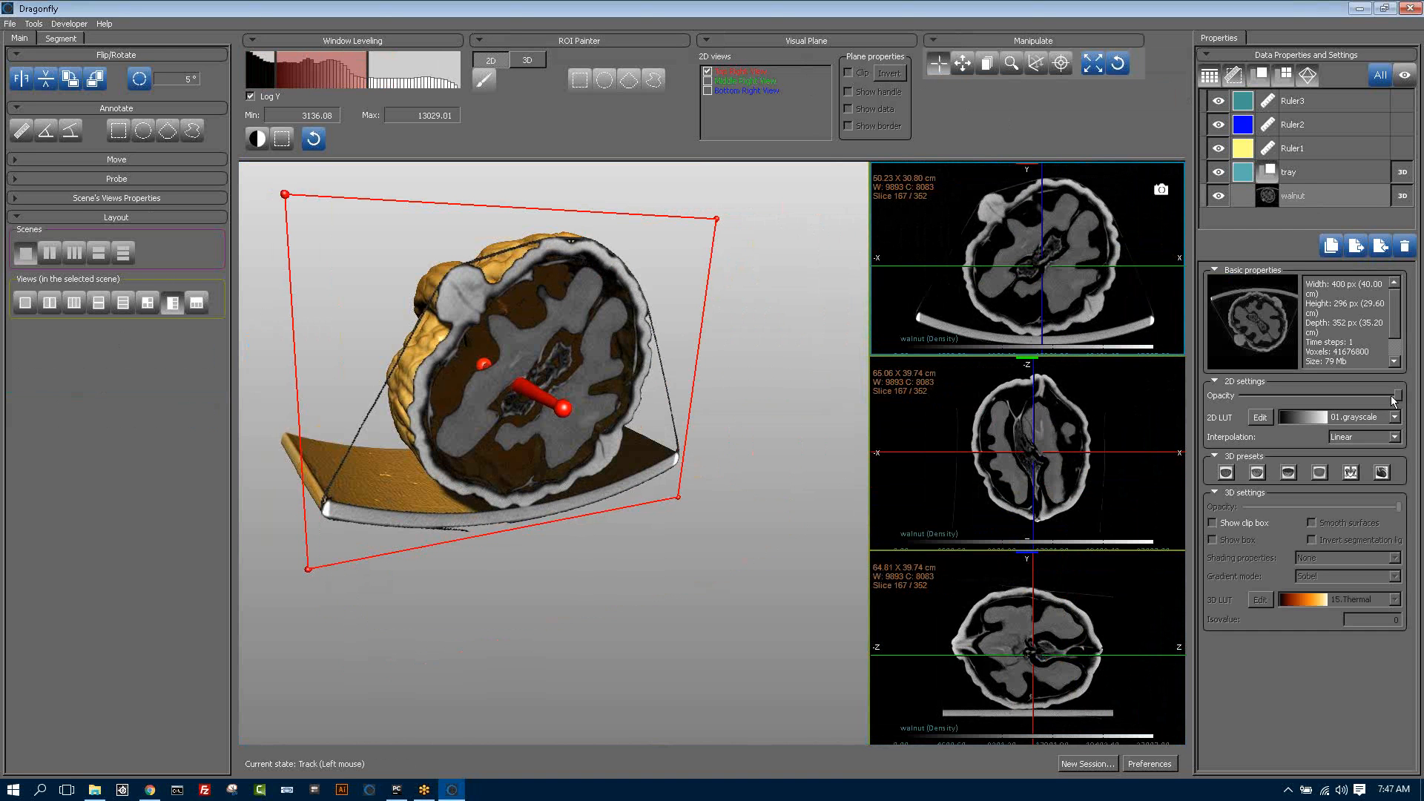
{"action": "left_click", "coordinate": [1361, 419]}
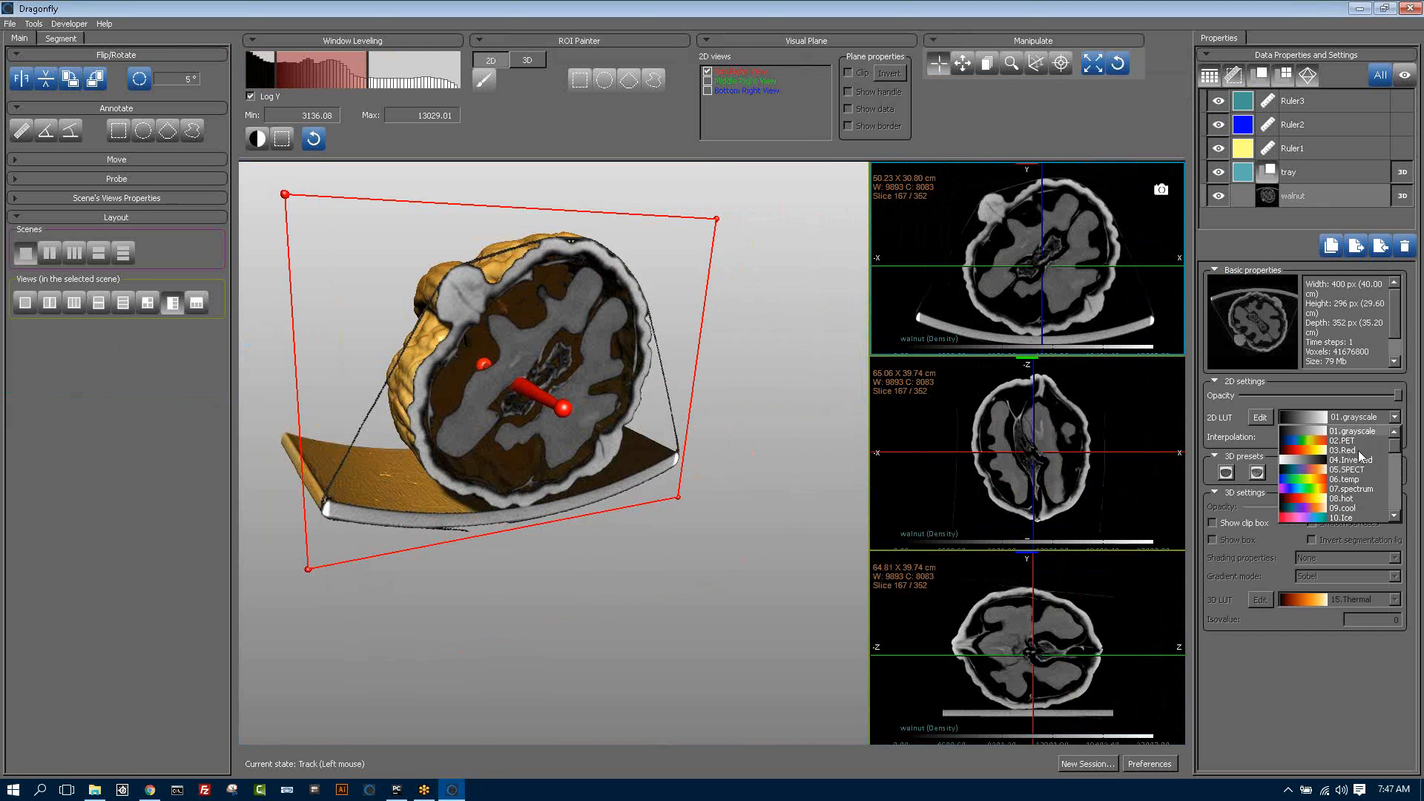
{"action": "left_click", "coordinate": [1354, 445]}
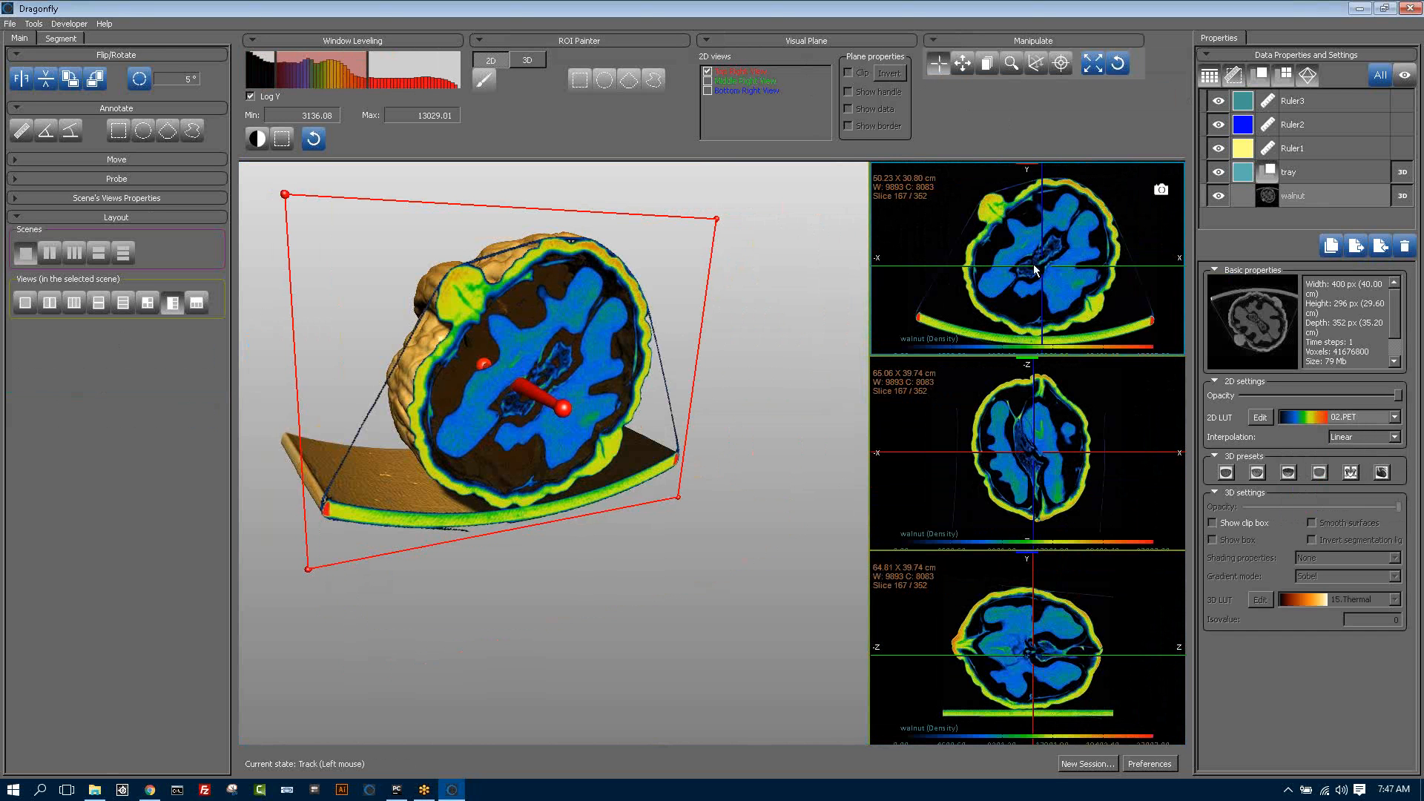
- Recentre the crosshair, tilt the clipping plane obliquely in the other two 2D views, and reposition it with its 3D handle to slice 171
{"action": "left_click_drag", "start_coordinate": [1036, 269], "coordinate": [1028, 259]}
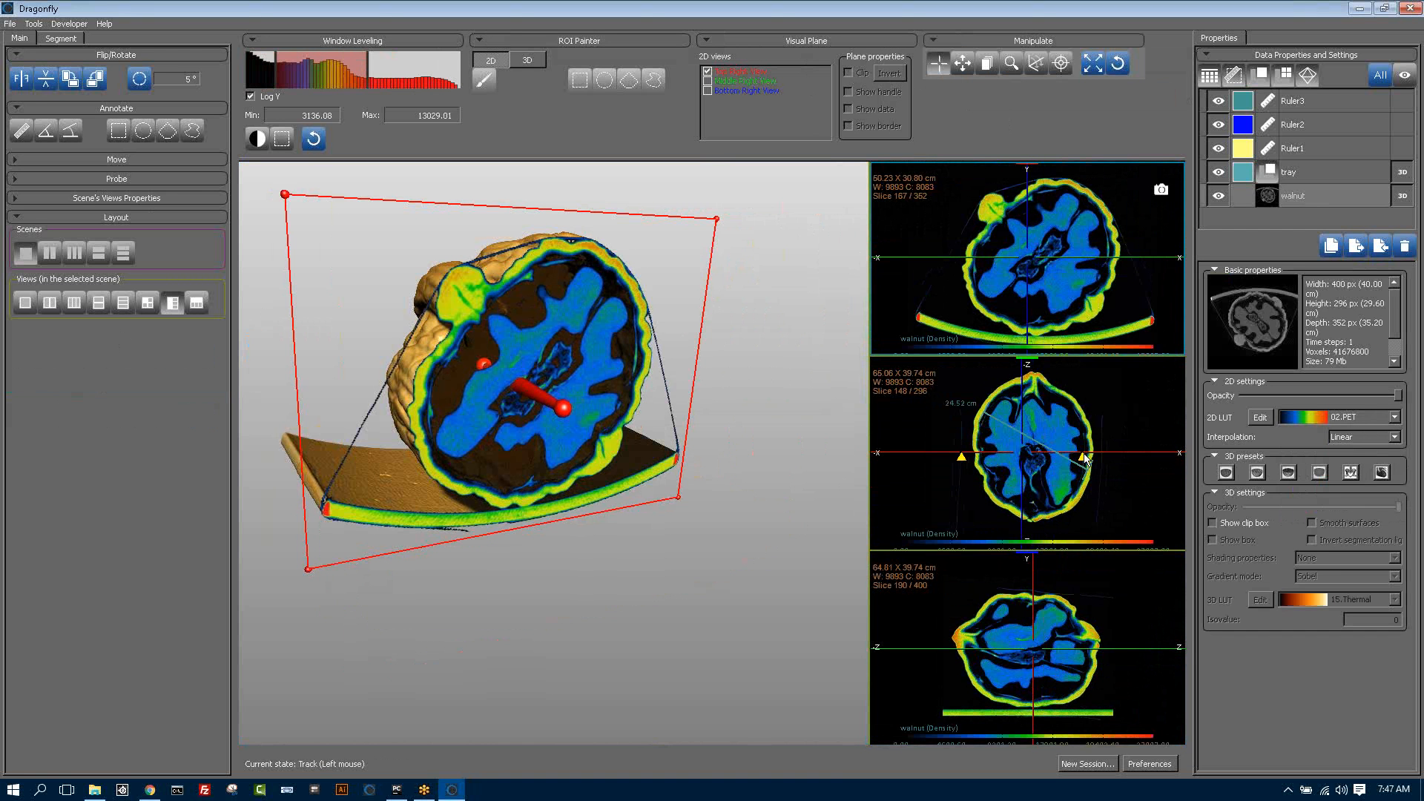
{"action": "left_click_drag", "start_coordinate": [1084, 460], "coordinate": [1091, 510]}
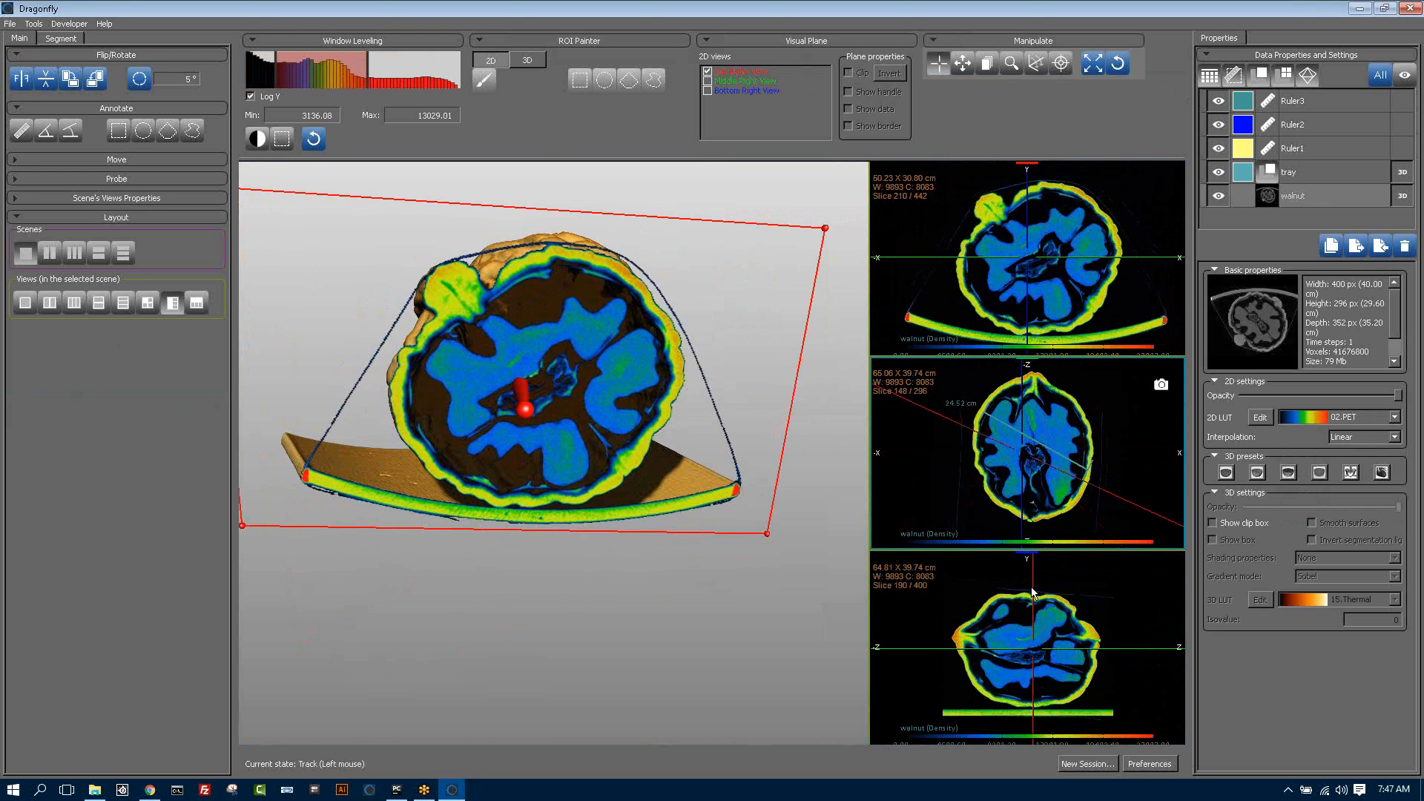
{"action": "mouse_move", "coordinate": [1038, 589]}
{"action": "left_click_drag", "start_coordinate": [1038, 589], "coordinate": [1014, 568]}
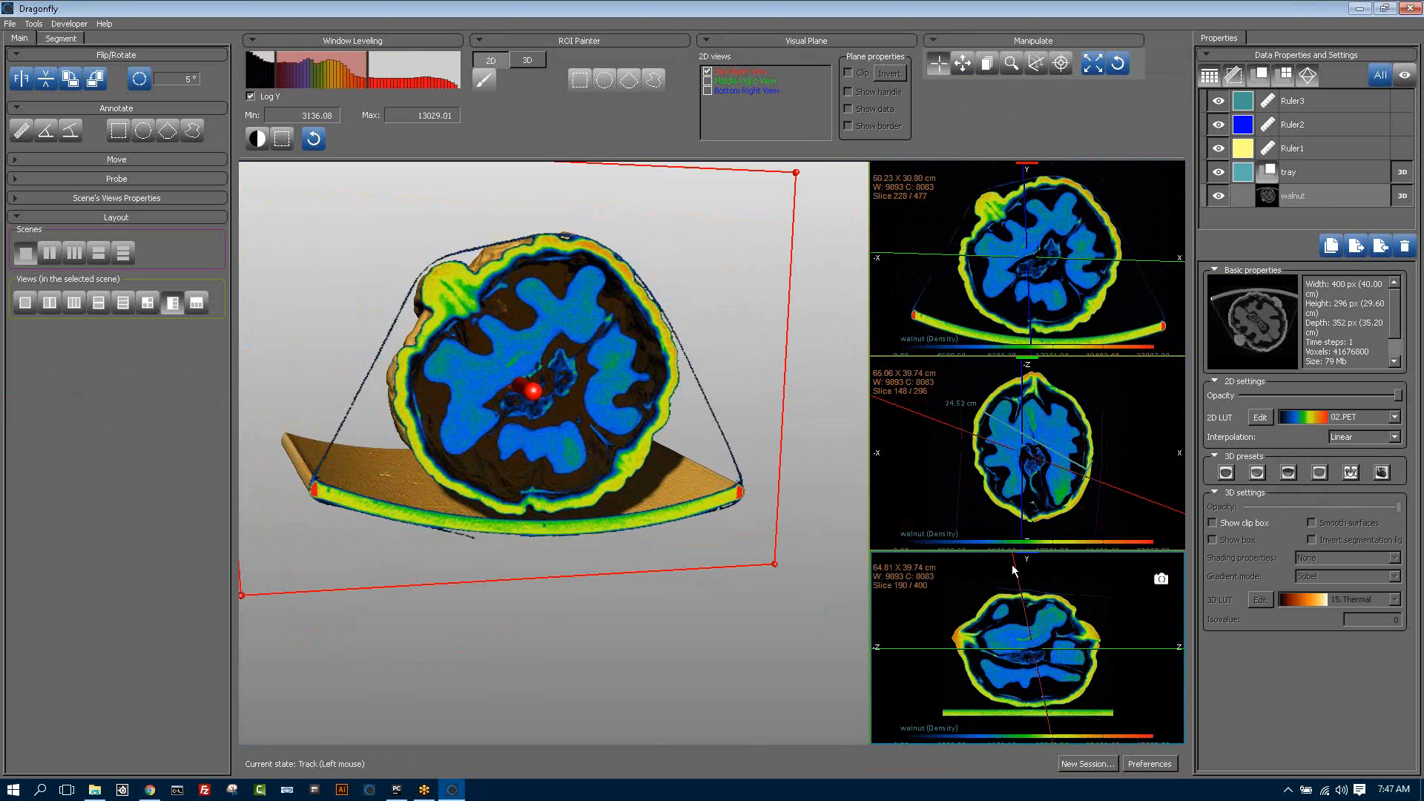
{"action": "left_click_drag", "start_coordinate": [522, 395], "coordinate": [550, 420]}
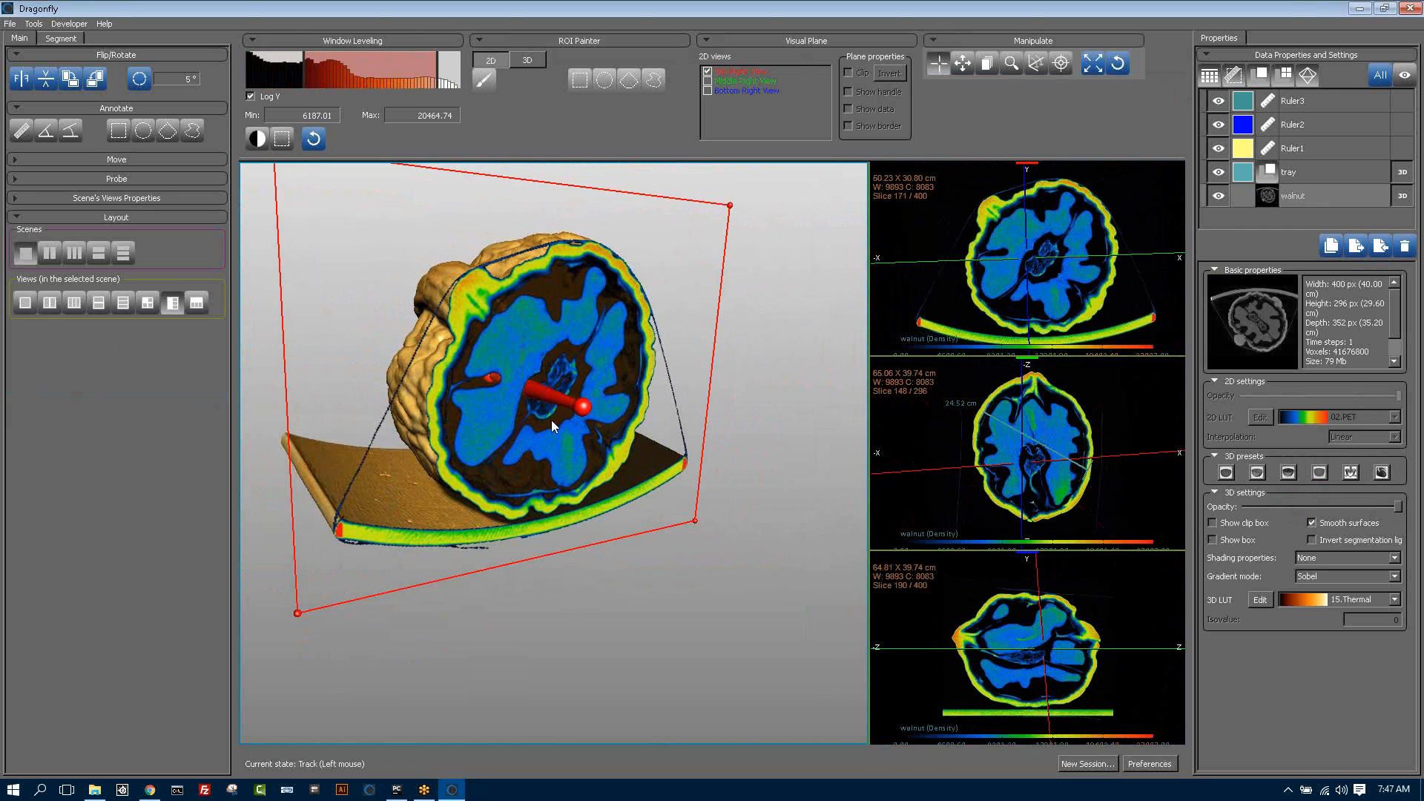
- Turn off Show handle, Show data, Show border and Clip for the Top Right View plane, and orbit the whole walnut
{"action": "left_click", "coordinate": [738, 73]}
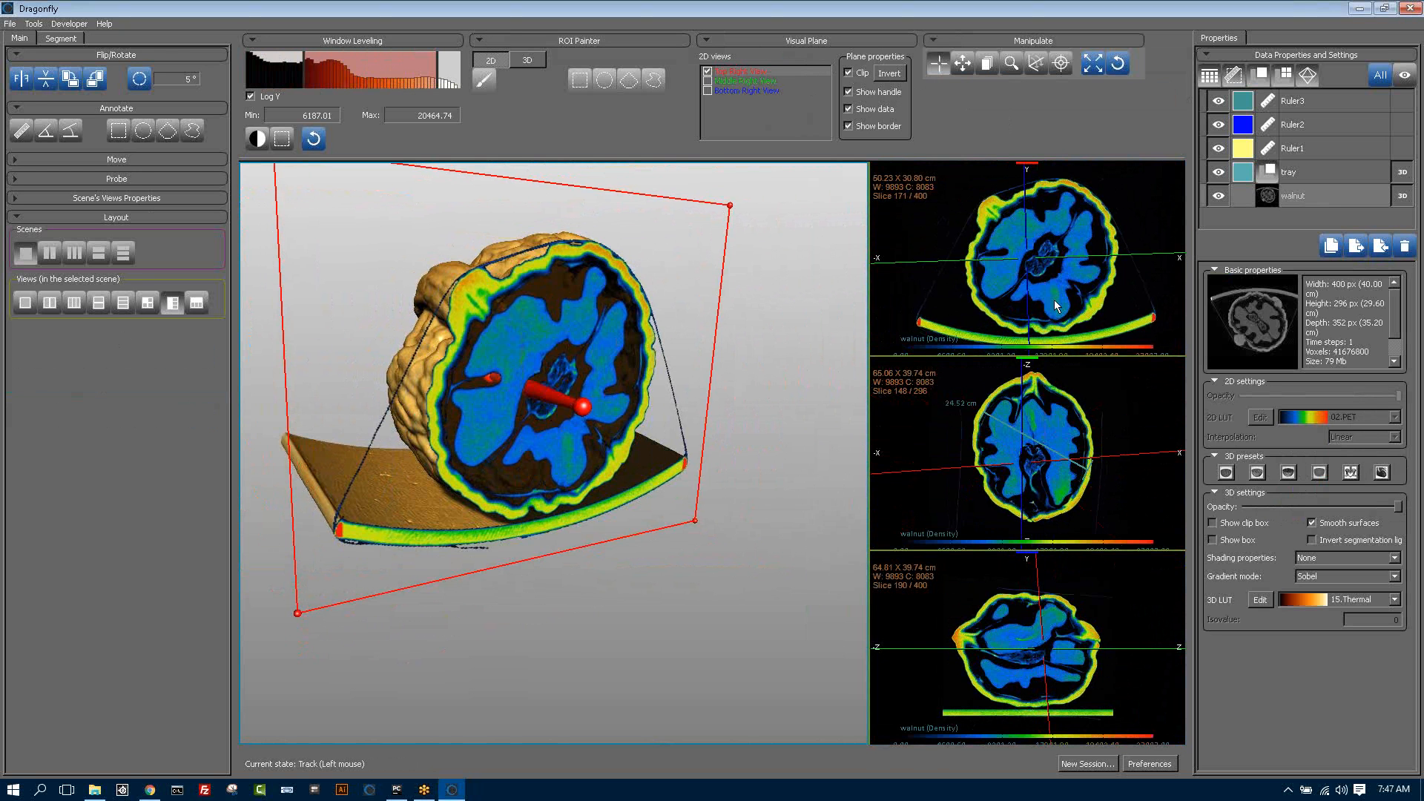
{"action": "left_click", "coordinate": [849, 91]}
{"action": "left_click", "coordinate": [849, 109]}
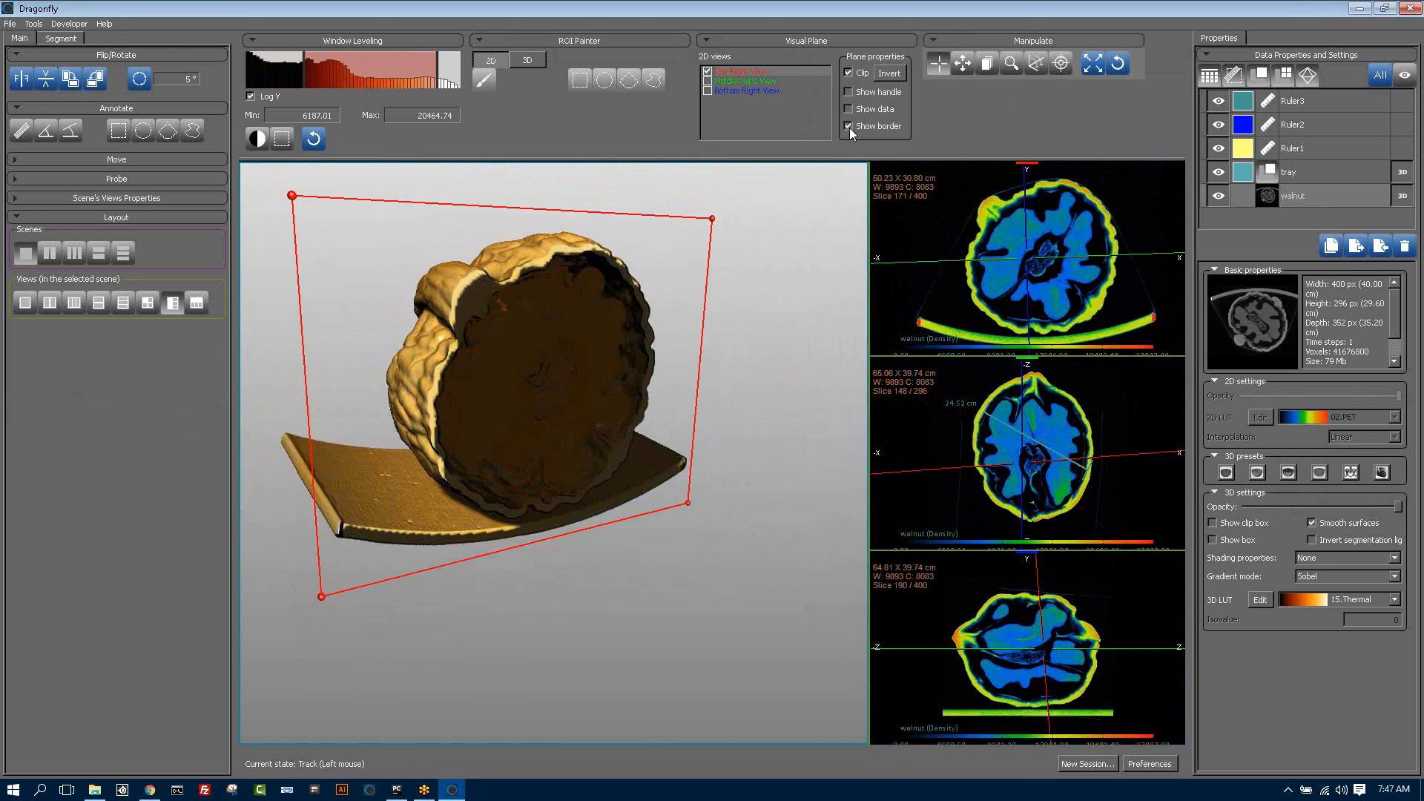
{"action": "left_click", "coordinate": [849, 126]}
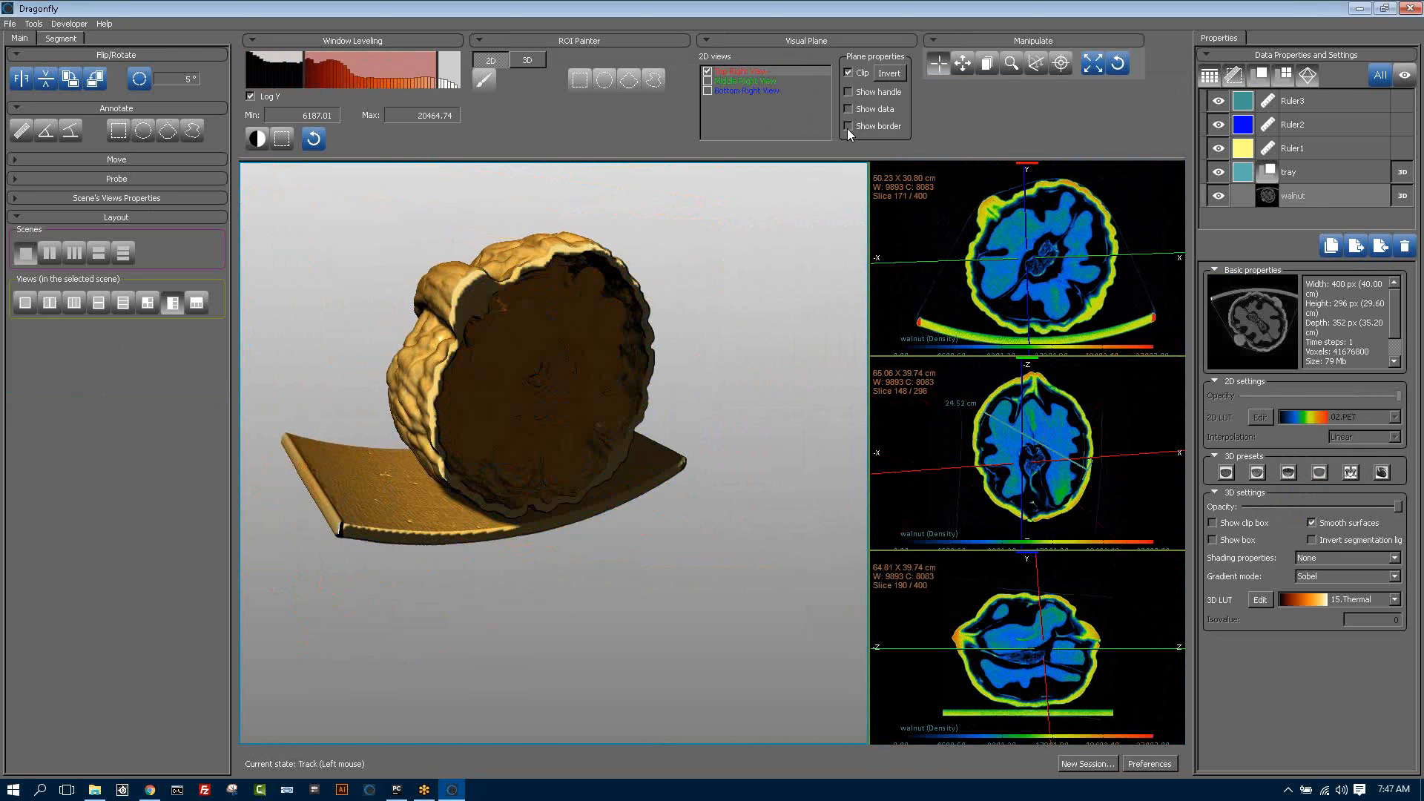
{"action": "left_click", "coordinate": [848, 73]}
{"action": "left_click_drag", "start_coordinate": [543, 409], "coordinate": [663, 381]}
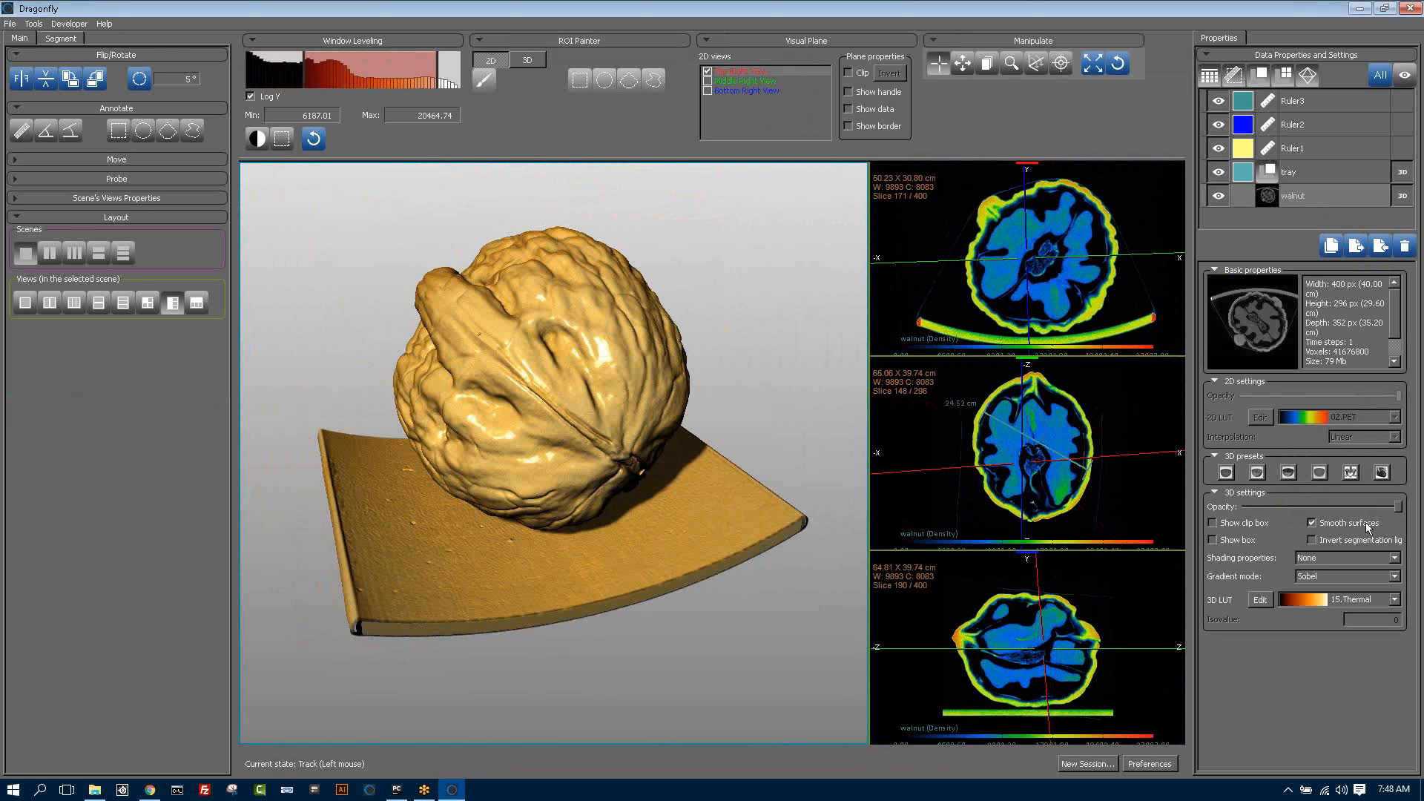
- Return the walnut's 2D LUT to 01.grayscale and enlarge the X–Y view to a single view framing the tray
{"action": "left_click", "coordinate": [1362, 417]}
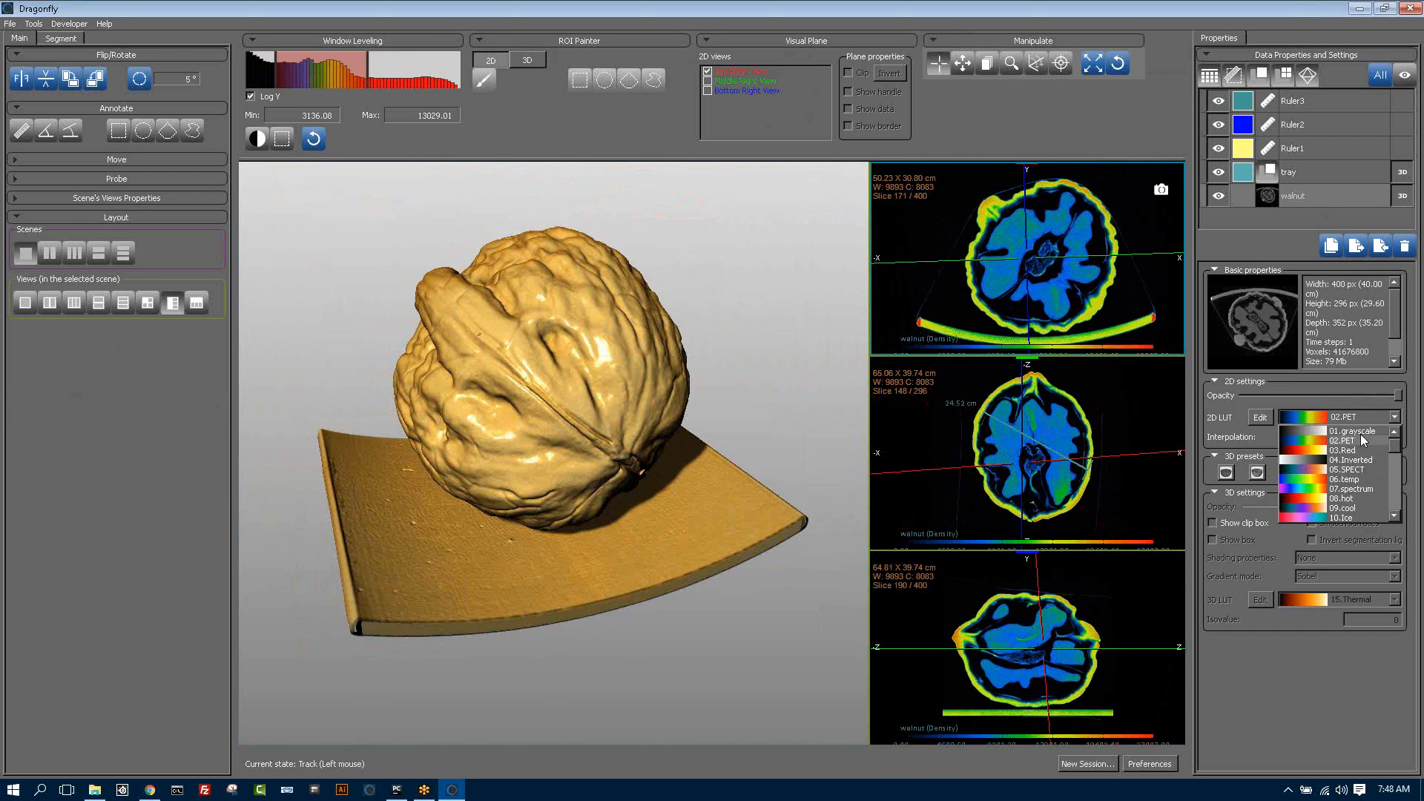
{"action": "left_click", "coordinate": [1360, 432]}
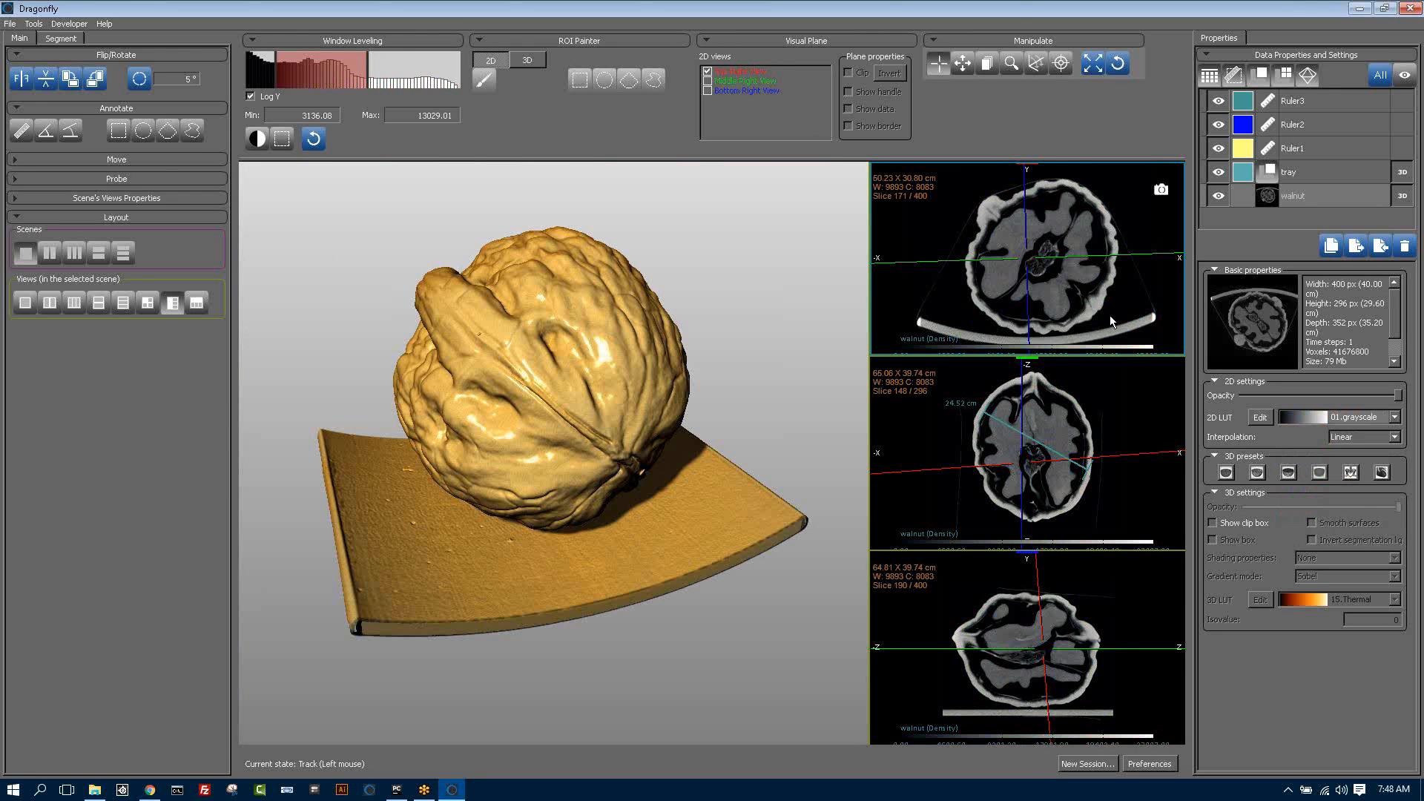
{"action": "double_click", "coordinate": [1110, 319]}
{"action": "middle_click_drag", "start_coordinate": [1105, 435], "coordinate": [1104, 295]}
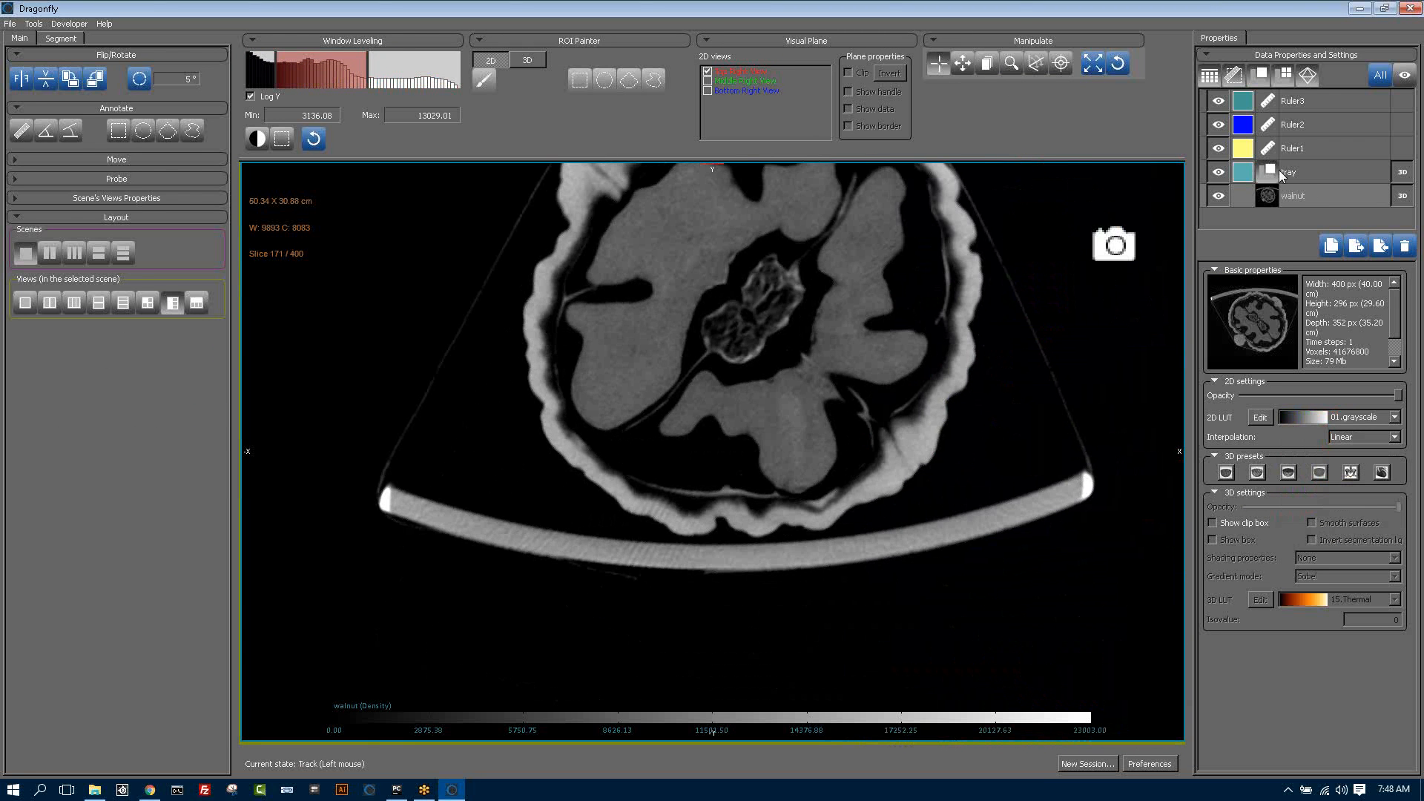
- Bring up the segmentation tools, open and cancel the new region of interest form, and select the existing tray ROI
{"action": "left_click", "coordinate": [61, 38]}
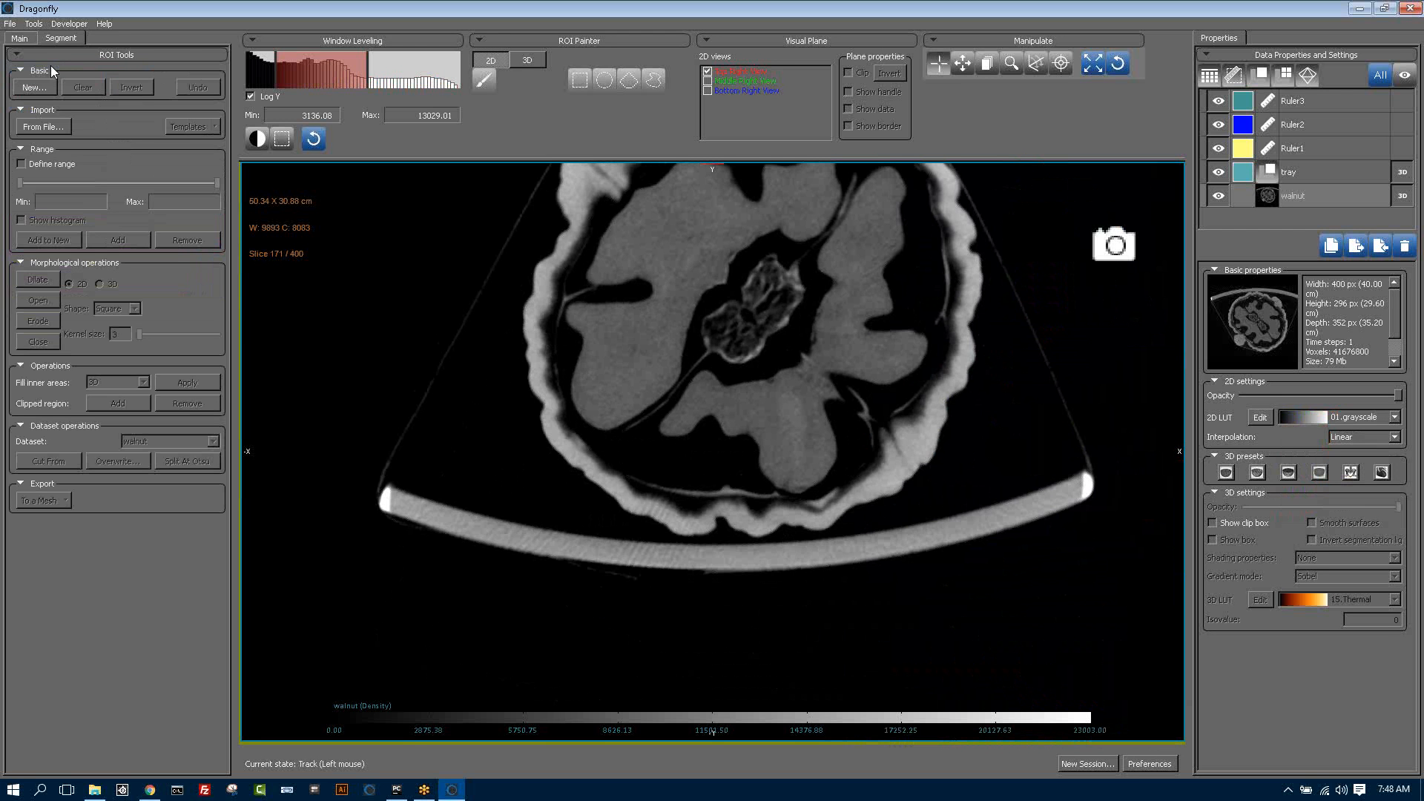
{"action": "left_click", "coordinate": [66, 54]}
{"action": "left_click", "coordinate": [25, 87]}
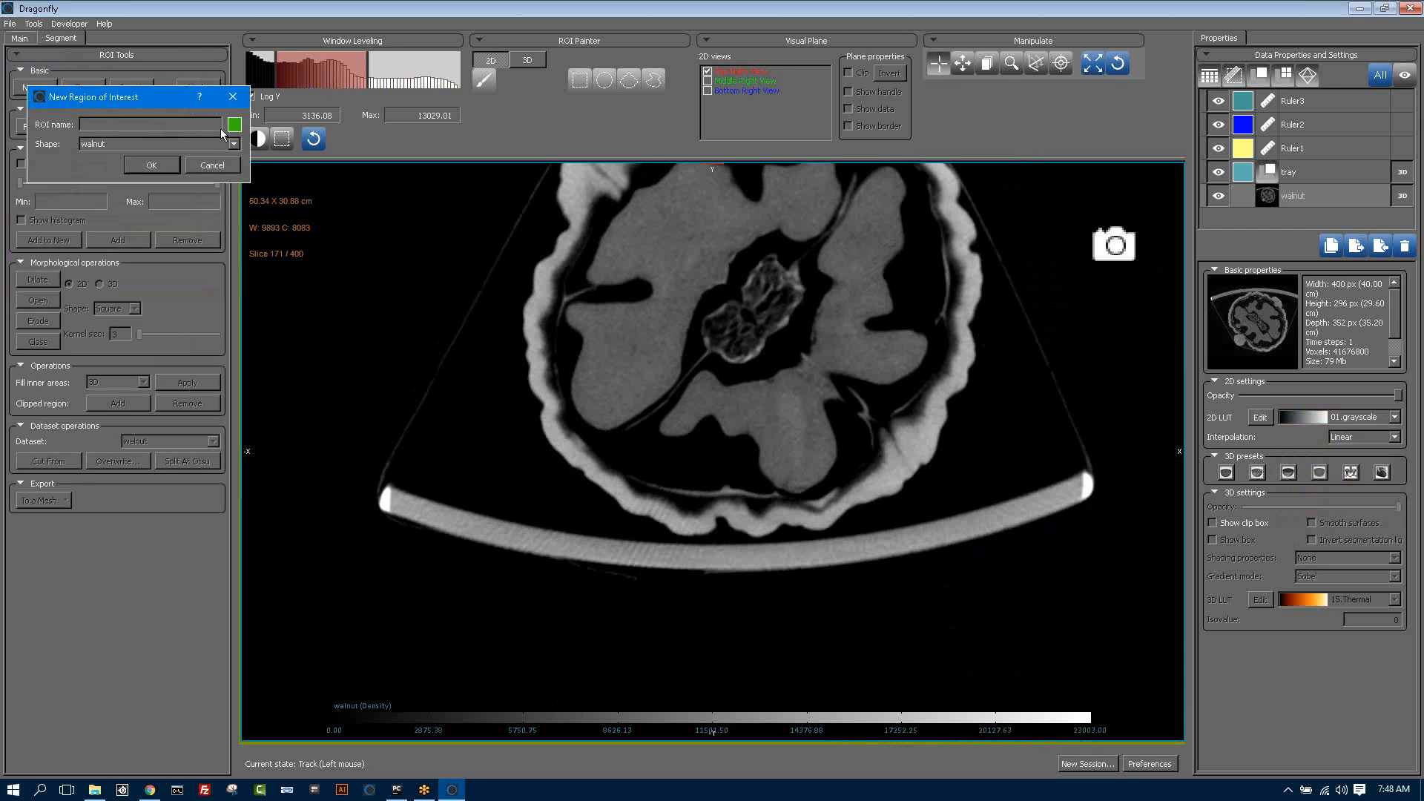
{"action": "key", "text": "Escape"}
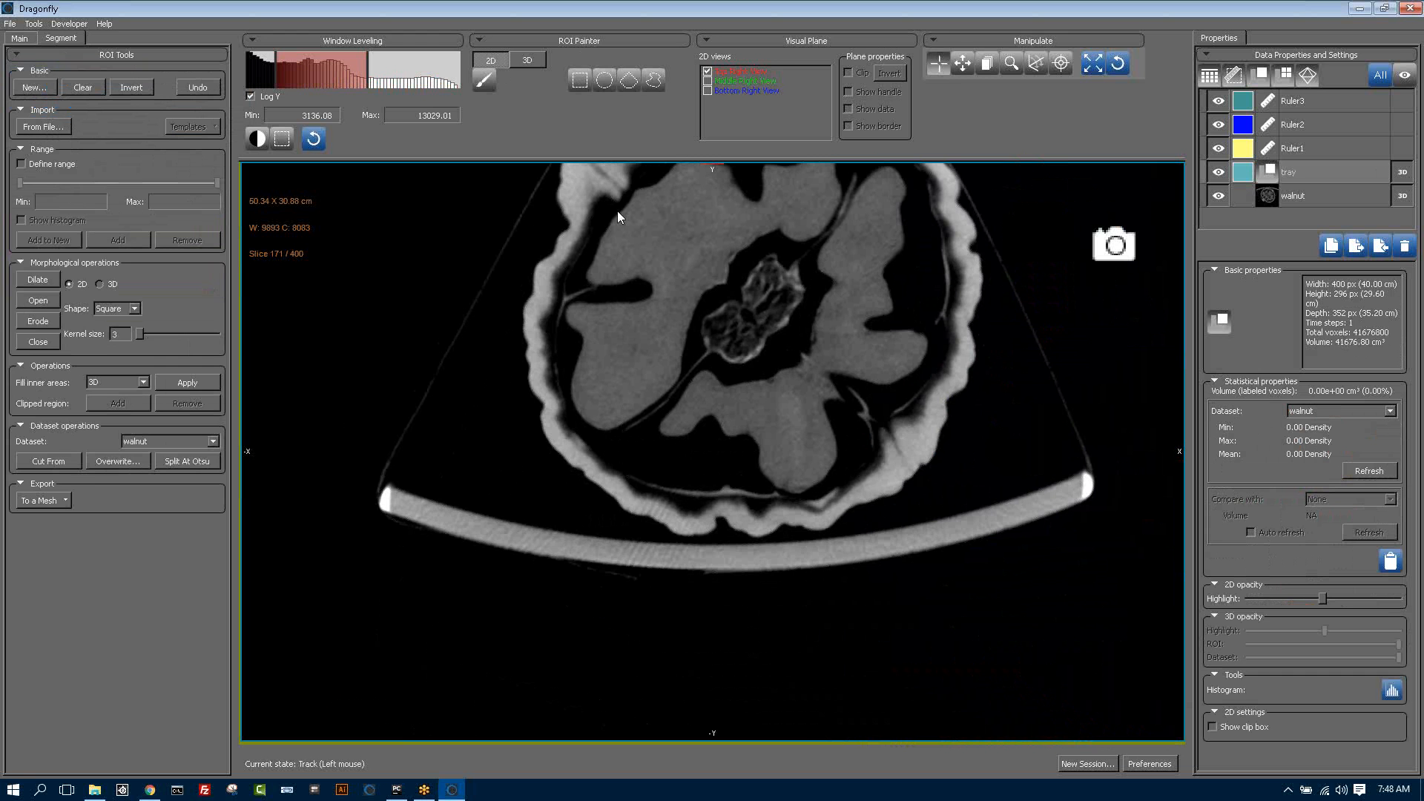
- Paint and partly erase a trial area in the tray ROI near the tray's bright end using the rectangular 2D brush, and clear the ROI
{"action": "left_click", "coordinate": [486, 82]}
{"action": "right_click_drag", "start_coordinate": [447, 435], "coordinate": [489, 84]}
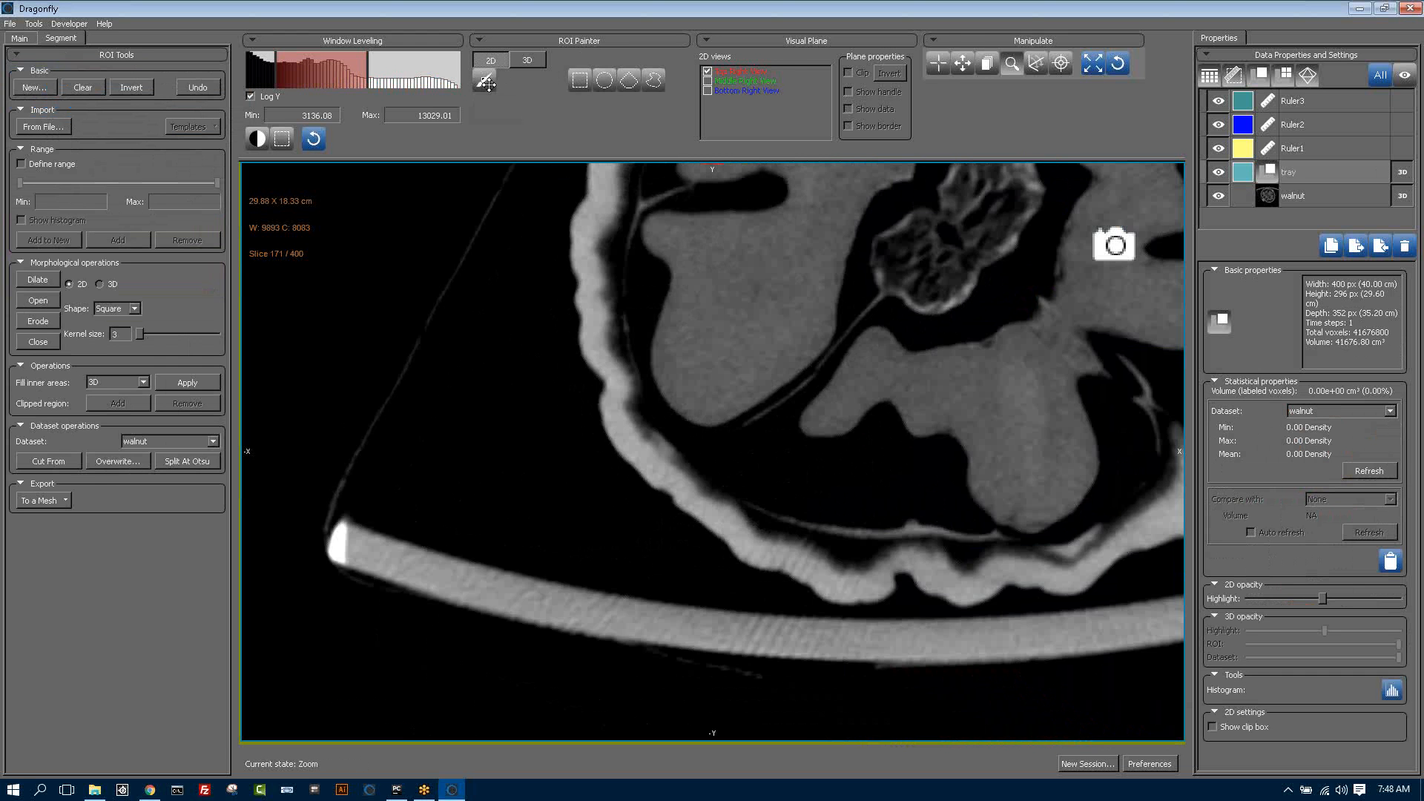
{"action": "left_click", "coordinate": [486, 82]}
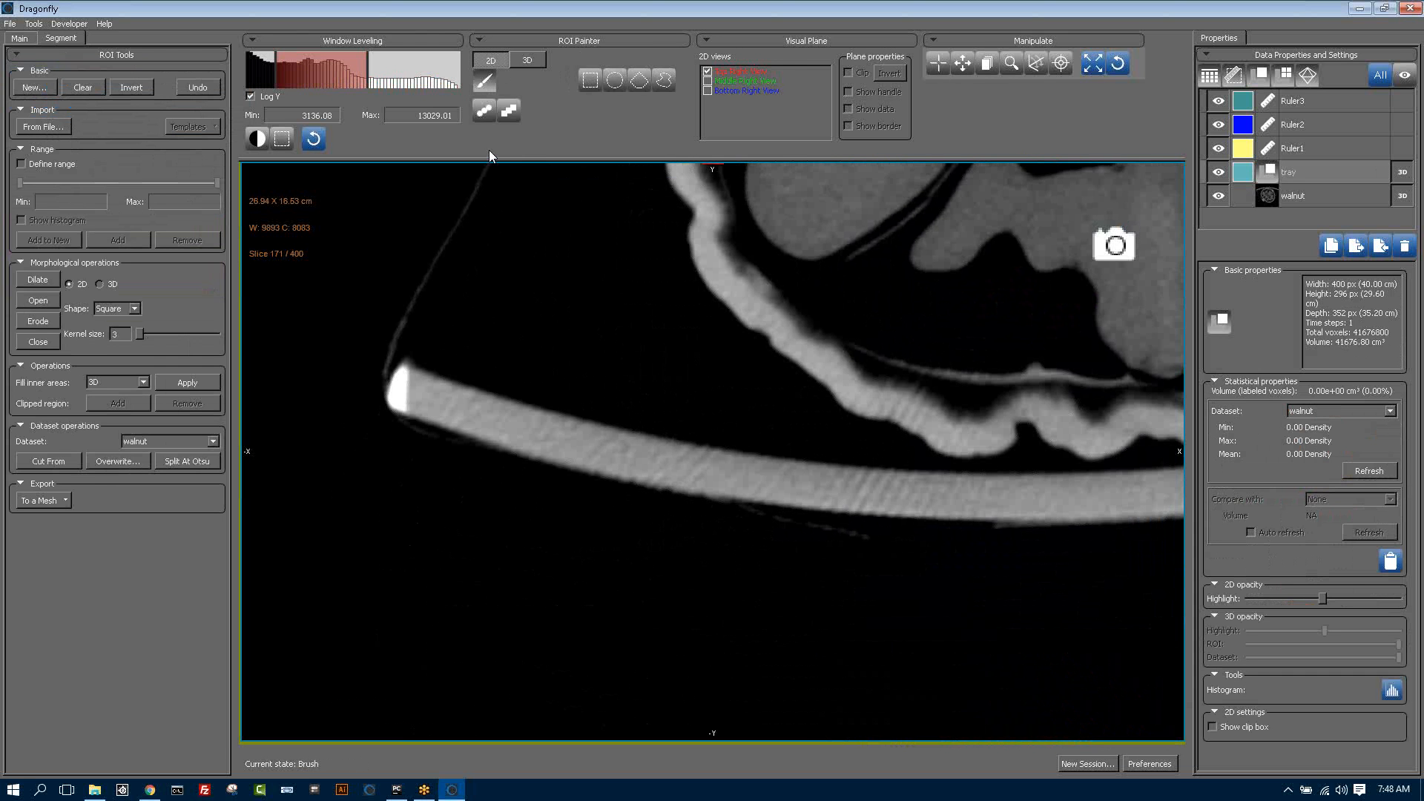
{"action": "left_click", "coordinate": [510, 111]}
{"action": "left_click_drag", "start_coordinate": [454, 399], "coordinate": [525, 398]}
{"action": "left_click_drag", "start_coordinate": [464, 341], "coordinate": [608, 373], "text": "shift"}
{"action": "left_click_drag", "start_coordinate": [588, 531], "coordinate": [468, 490], "text": "ctrl"}
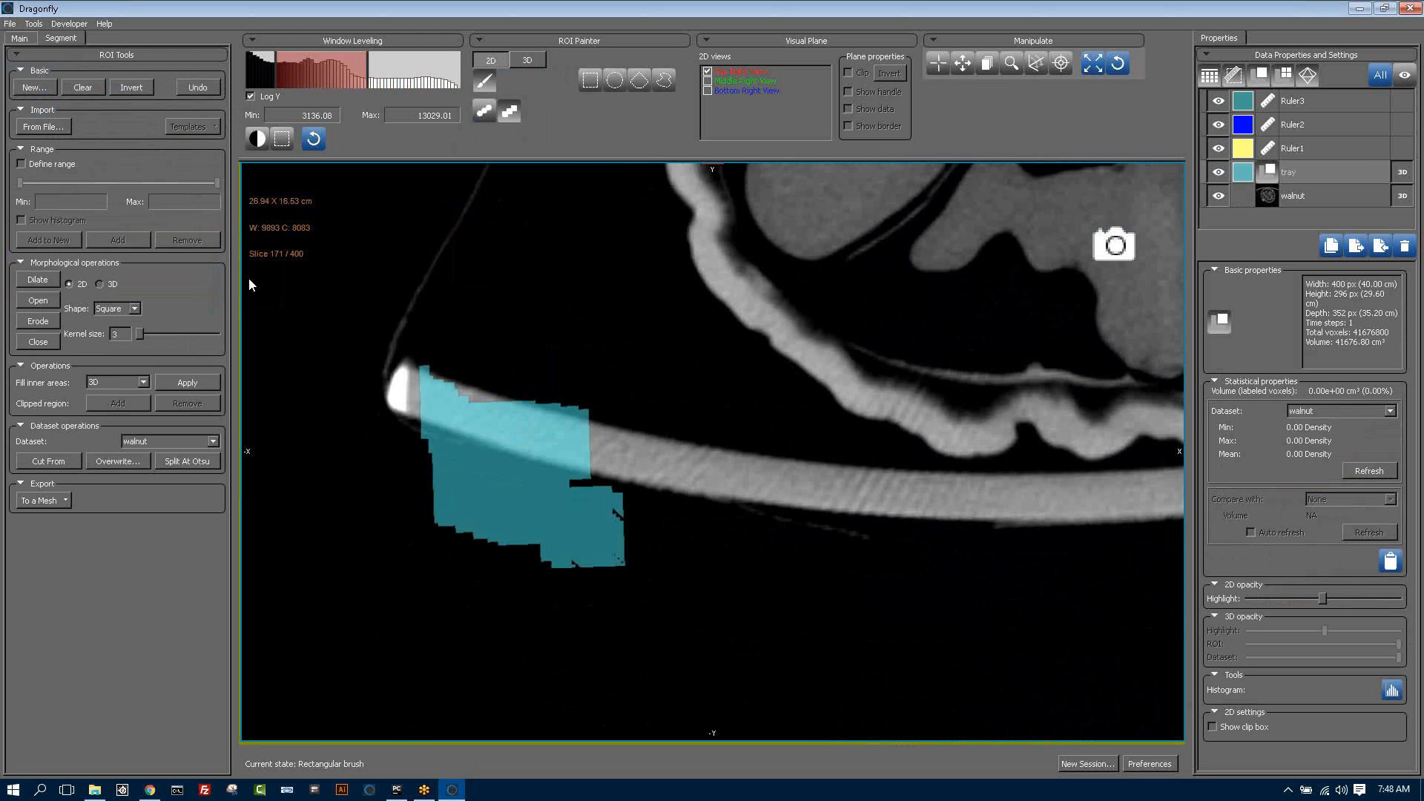
{"action": "left_click", "coordinate": [82, 88]}
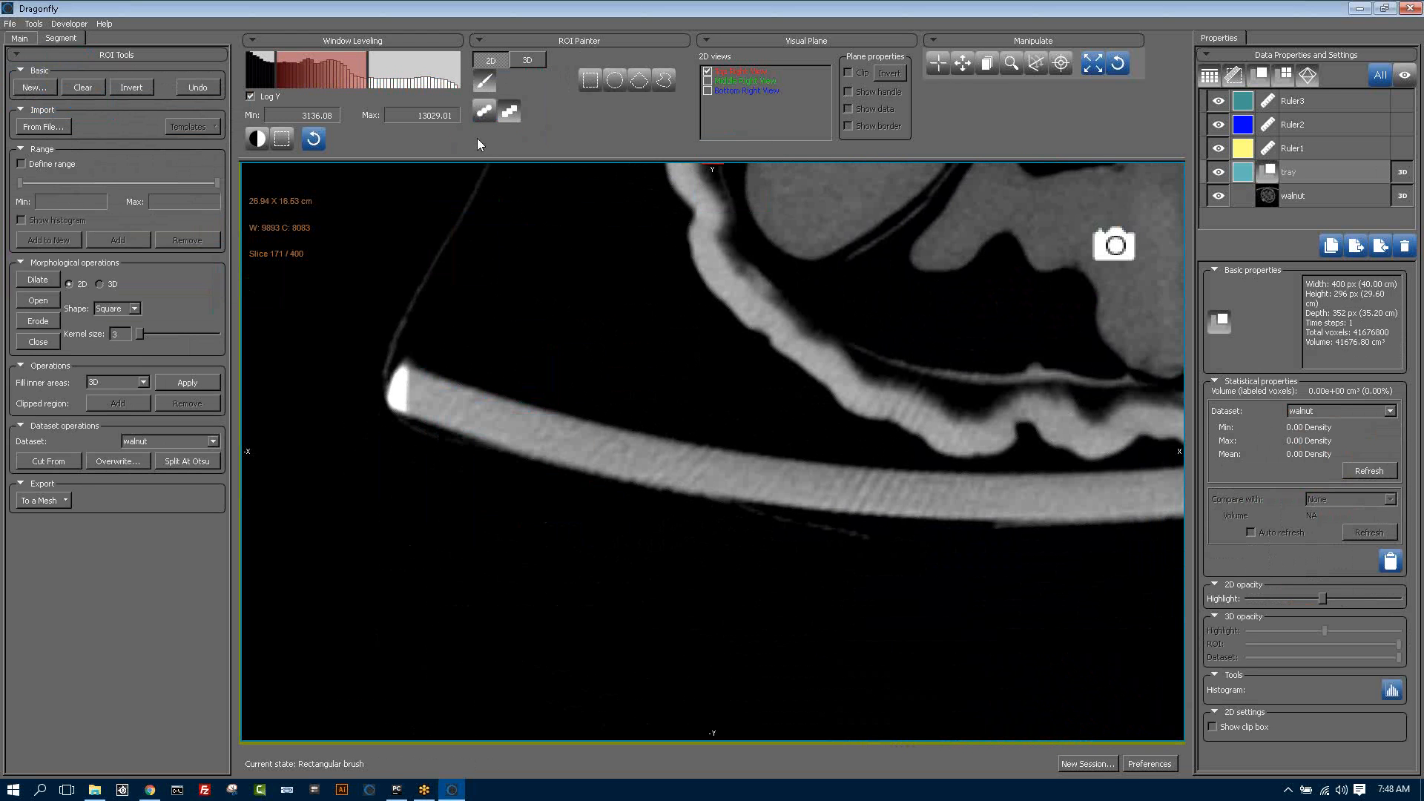
- Enable Define range, select the walnut dataset together with the tray ROI, and extend the range from 0 to 23003
{"action": "left_click", "coordinate": [22, 164]}
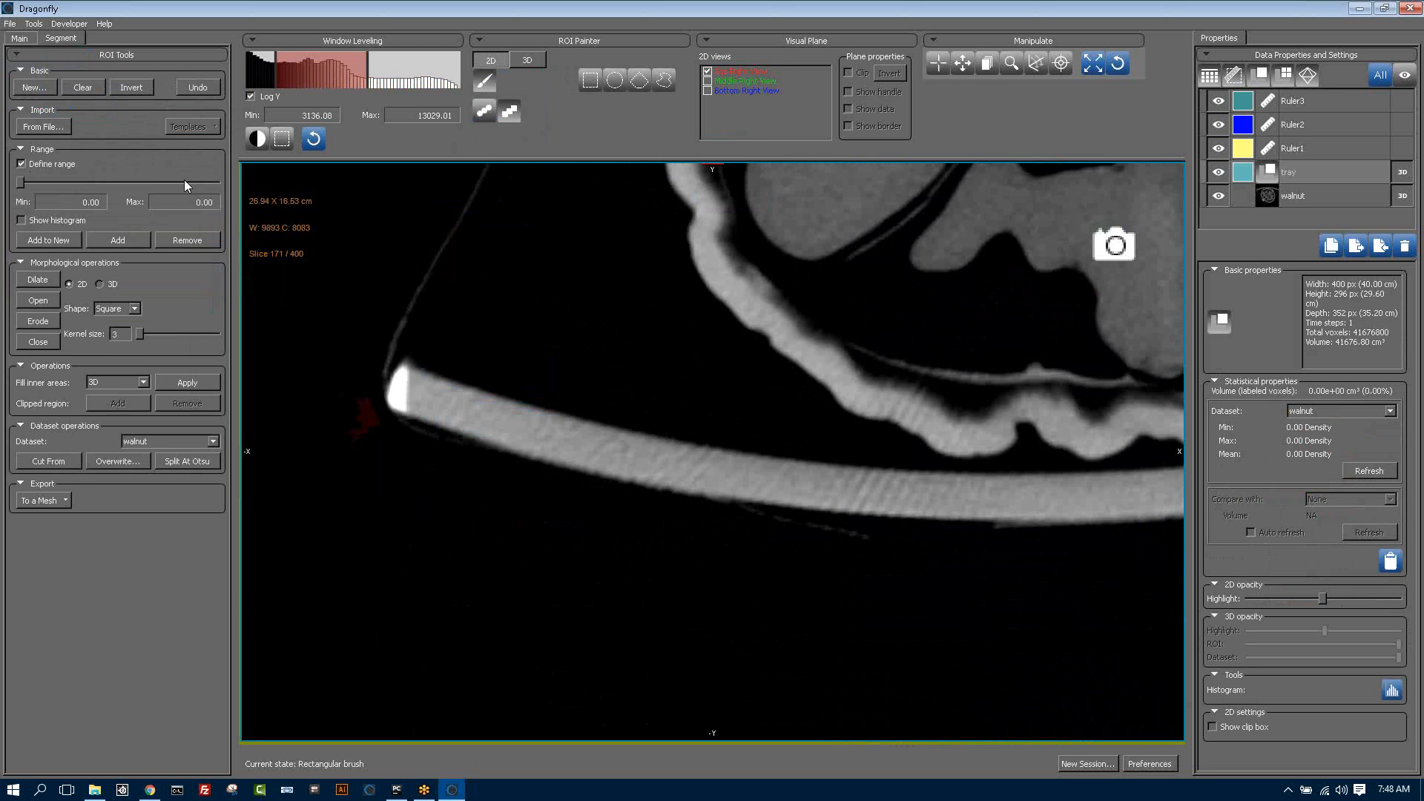
{"action": "left_click", "coordinate": [1320, 197]}
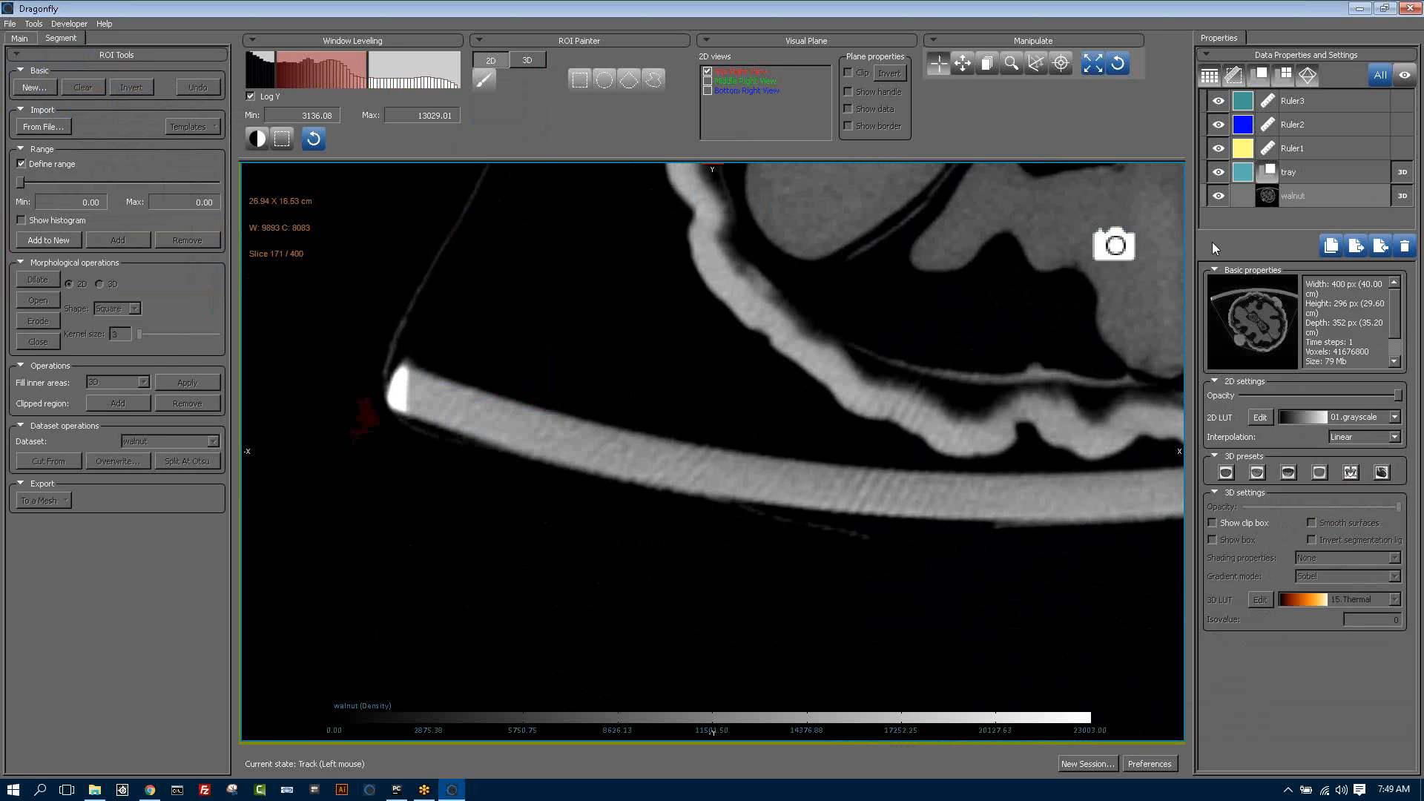
{"action": "left_click", "coordinate": [1313, 178]}
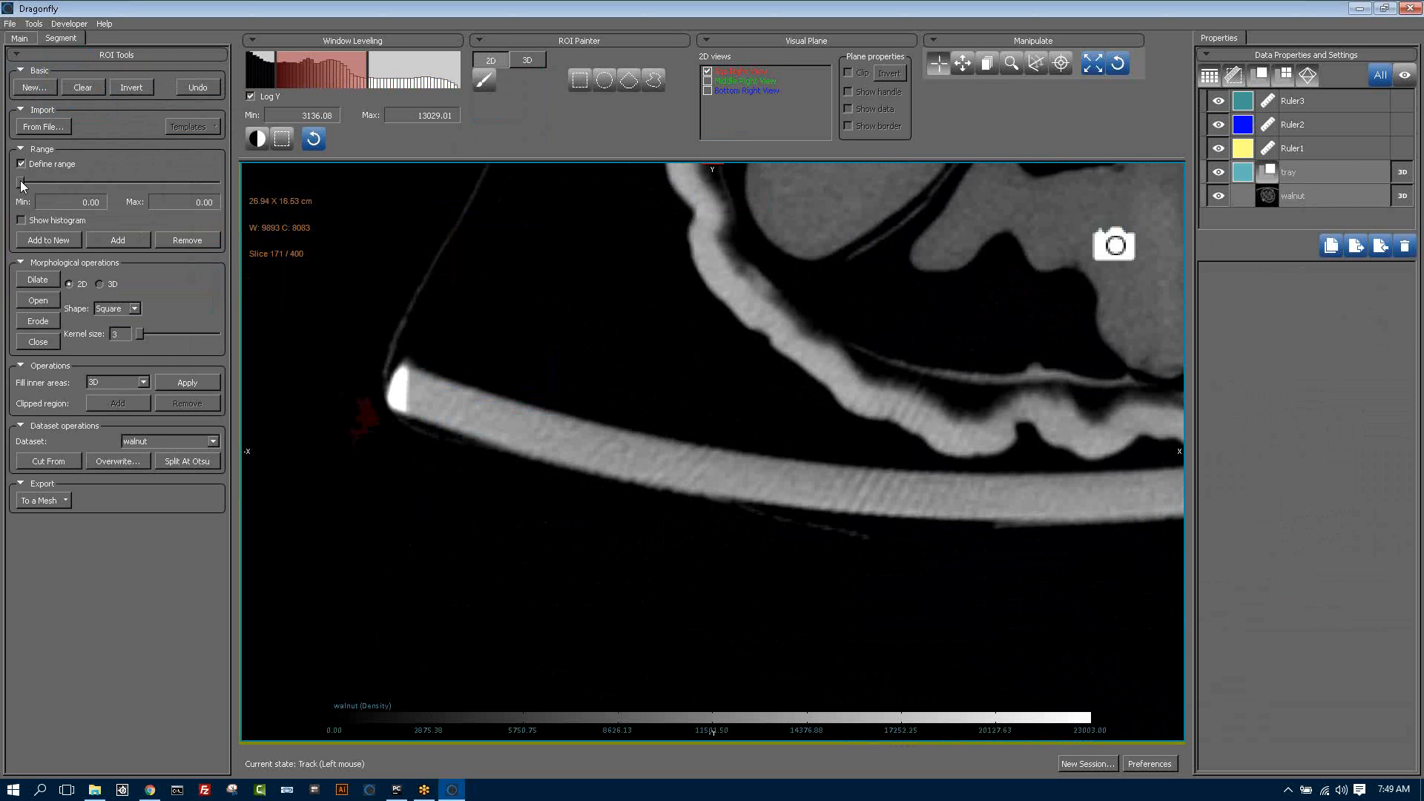
{"action": "left_click_drag", "start_coordinate": [22, 182], "coordinate": [225, 175]}
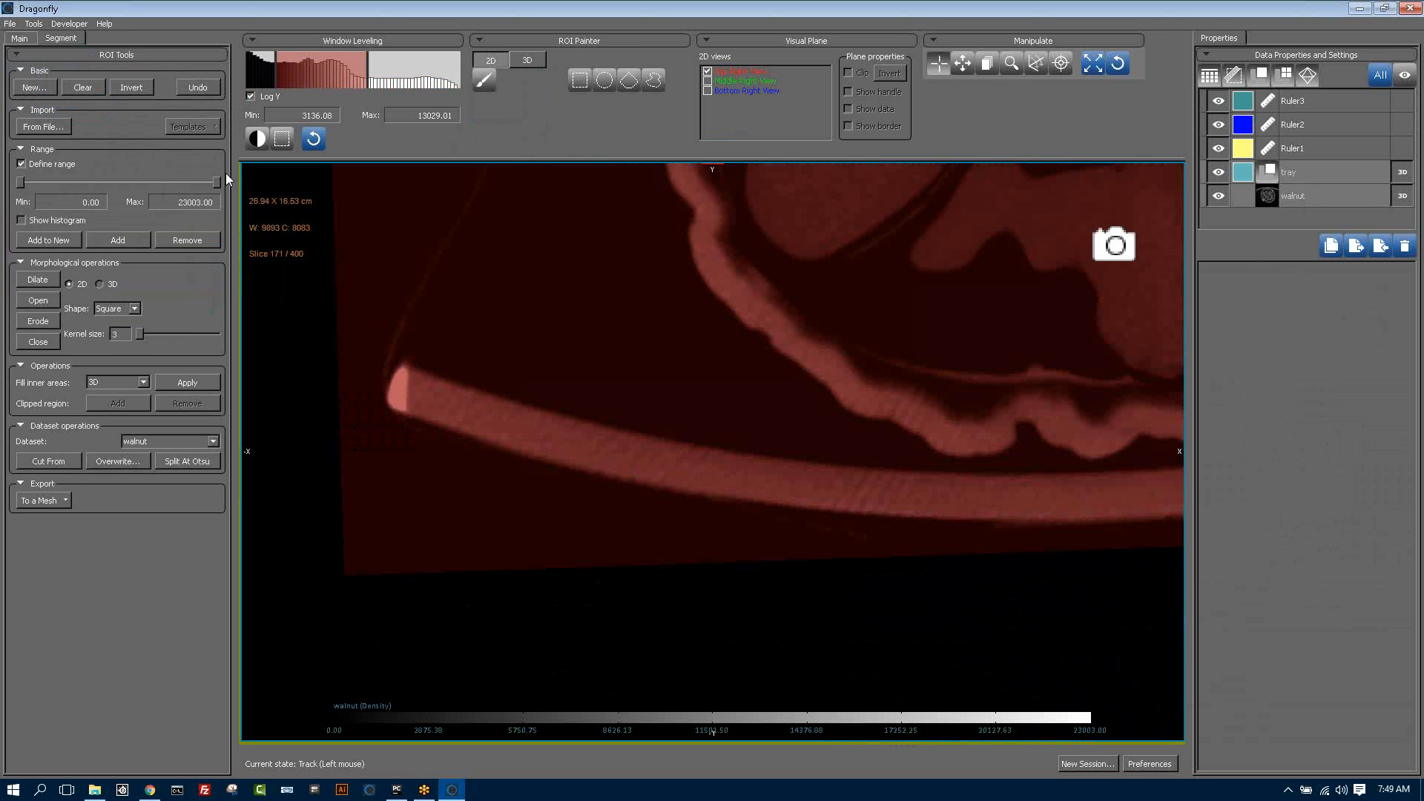
- Set the range minimum to 4687 and paint the tray's near half on slice 171 into the tray ROI with the circular 2D brush
{"action": "left_click_drag", "start_coordinate": [101, 186], "coordinate": [60, 190]}
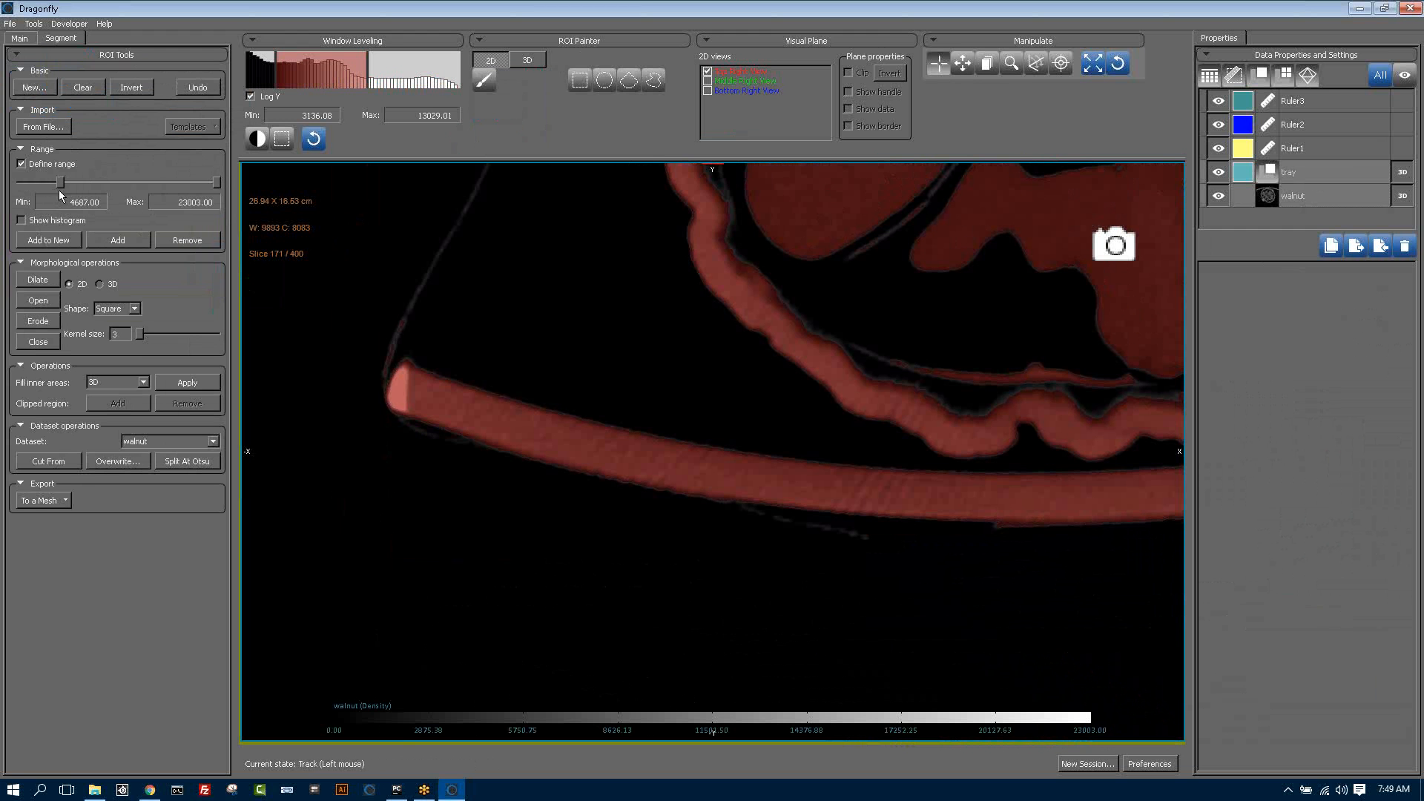
{"action": "left_click", "coordinate": [484, 82]}
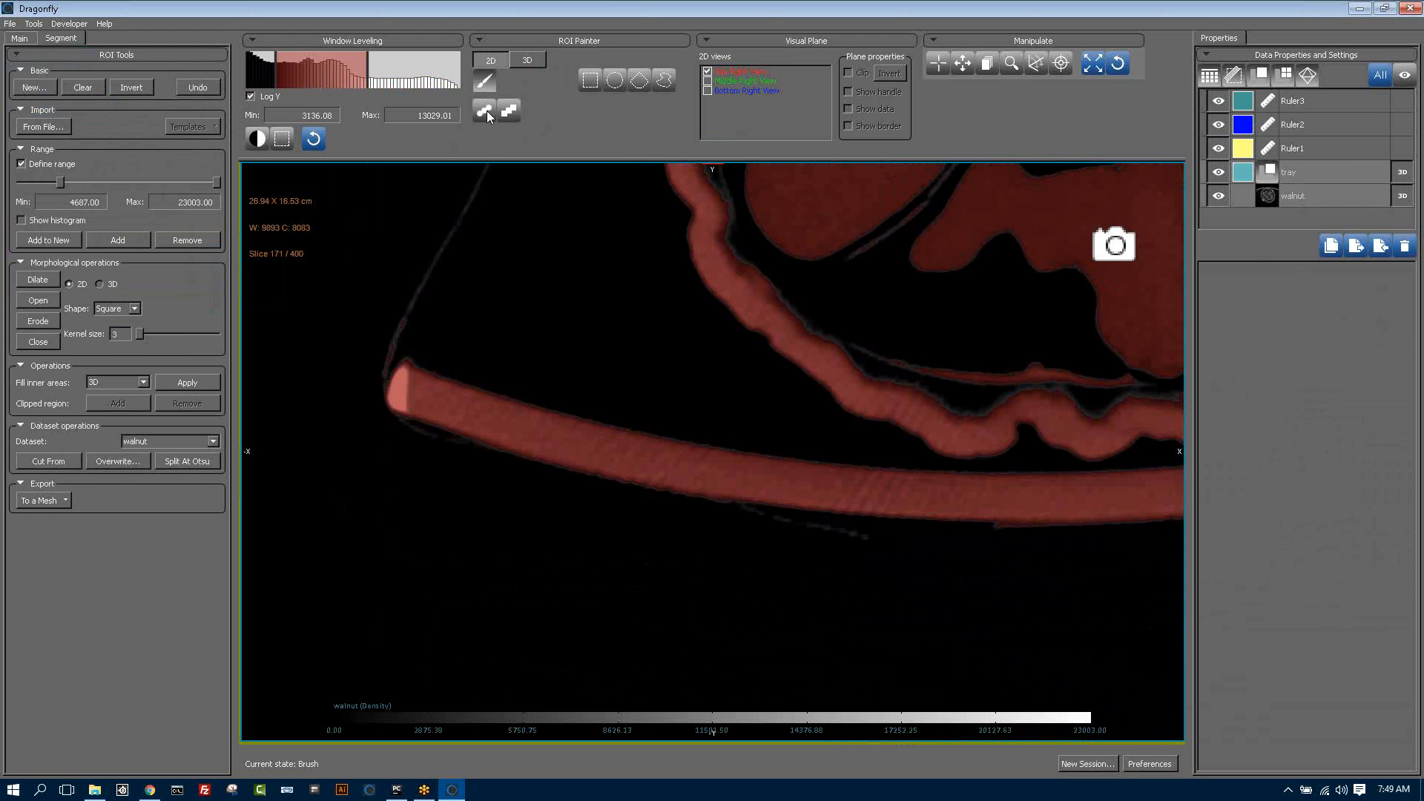
{"action": "left_click", "coordinate": [485, 111]}
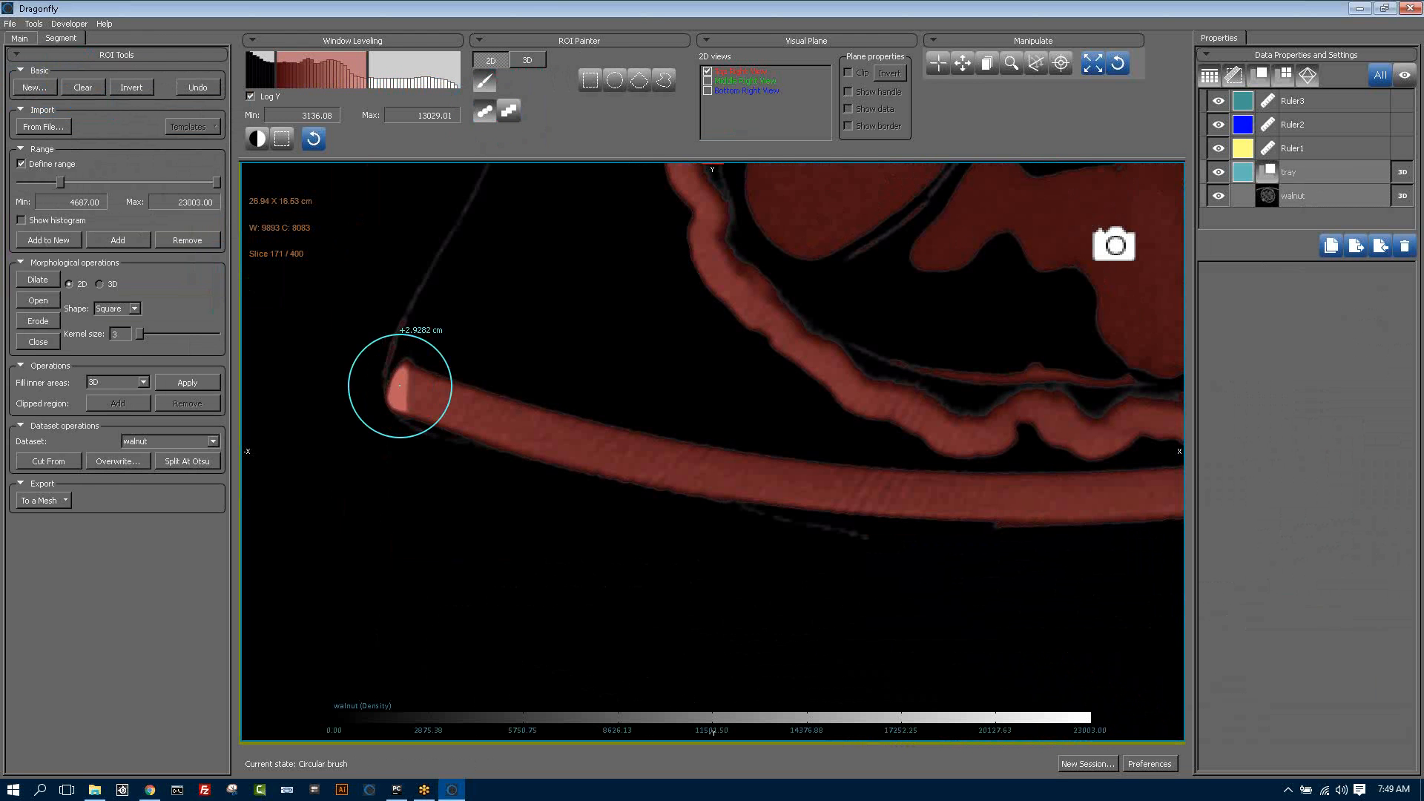
{"action": "mouse_move", "coordinate": [399, 386]}
{"action": "left_mouse_down", "text": "ctrl"}
{"action": "mouse_move", "coordinate": [444, 414]}
{"action": "mouse_move", "coordinate": [749, 467]}
{"action": "left_mouse_up", "text": "ctrl"}
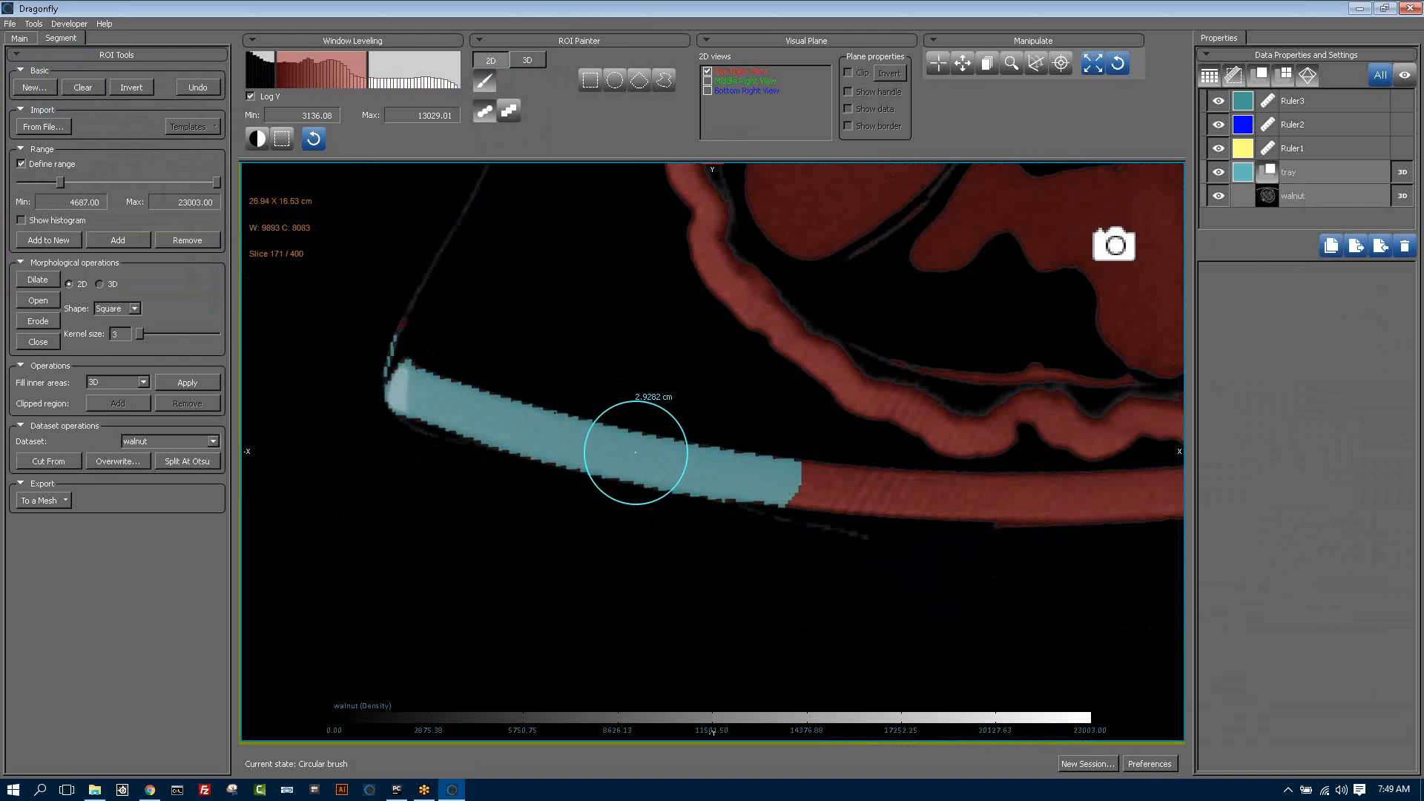
- Extend the painted tray area with the circular brush in 3D mode and check it on the 3D model
{"action": "left_click", "coordinate": [527, 60]}
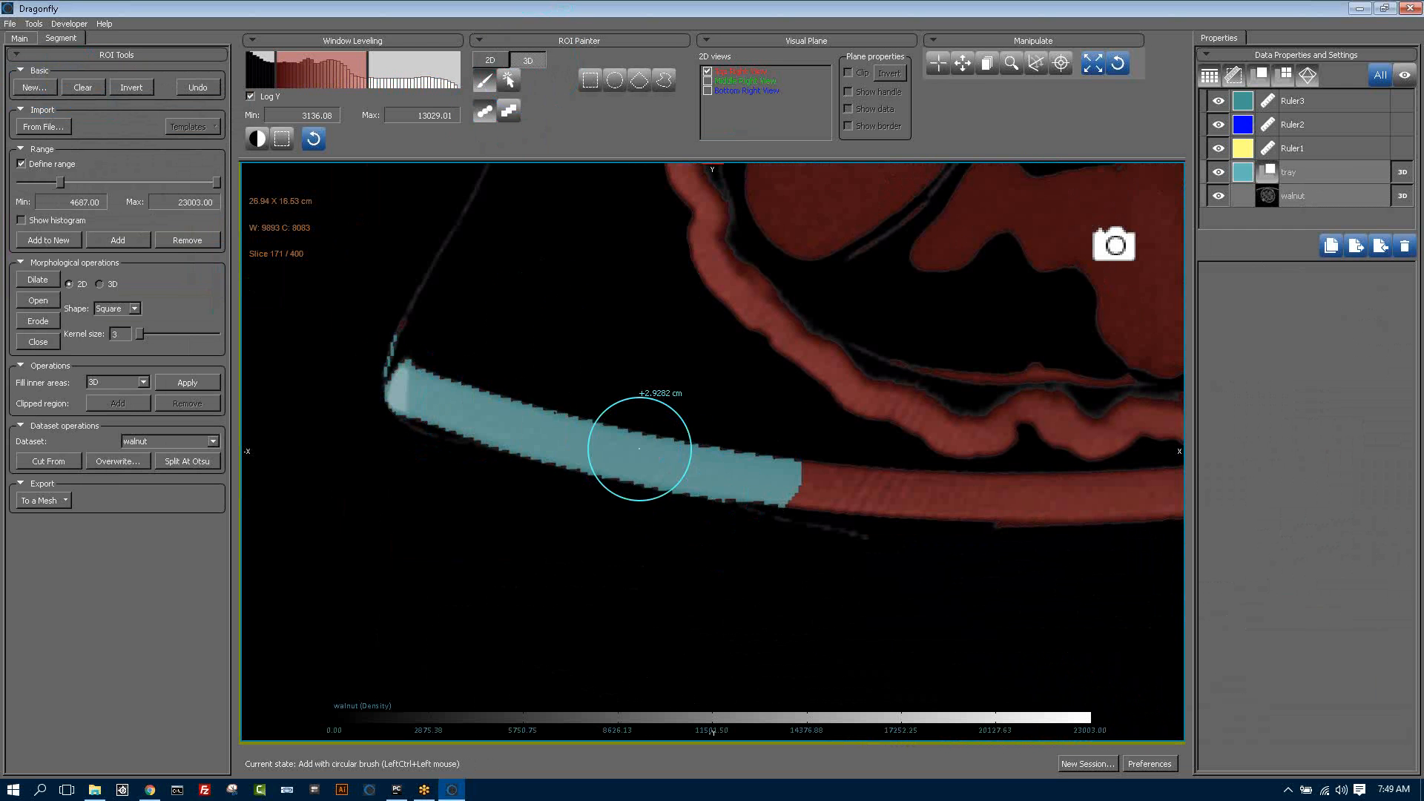
{"action": "left_click_drag", "start_coordinate": [640, 449], "coordinate": [788, 482], "text": "ctrl"}
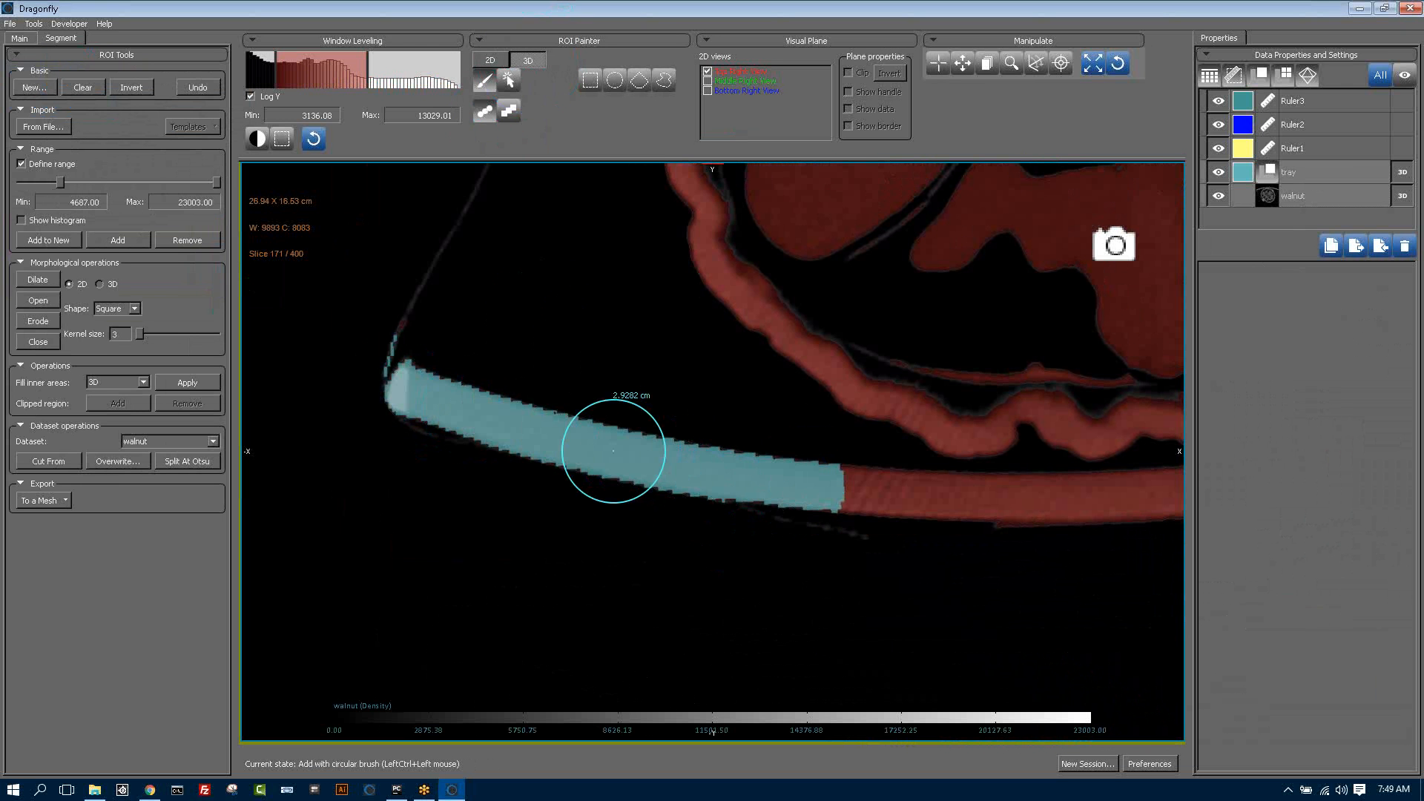
{"action": "double_click", "coordinate": [615, 455]}
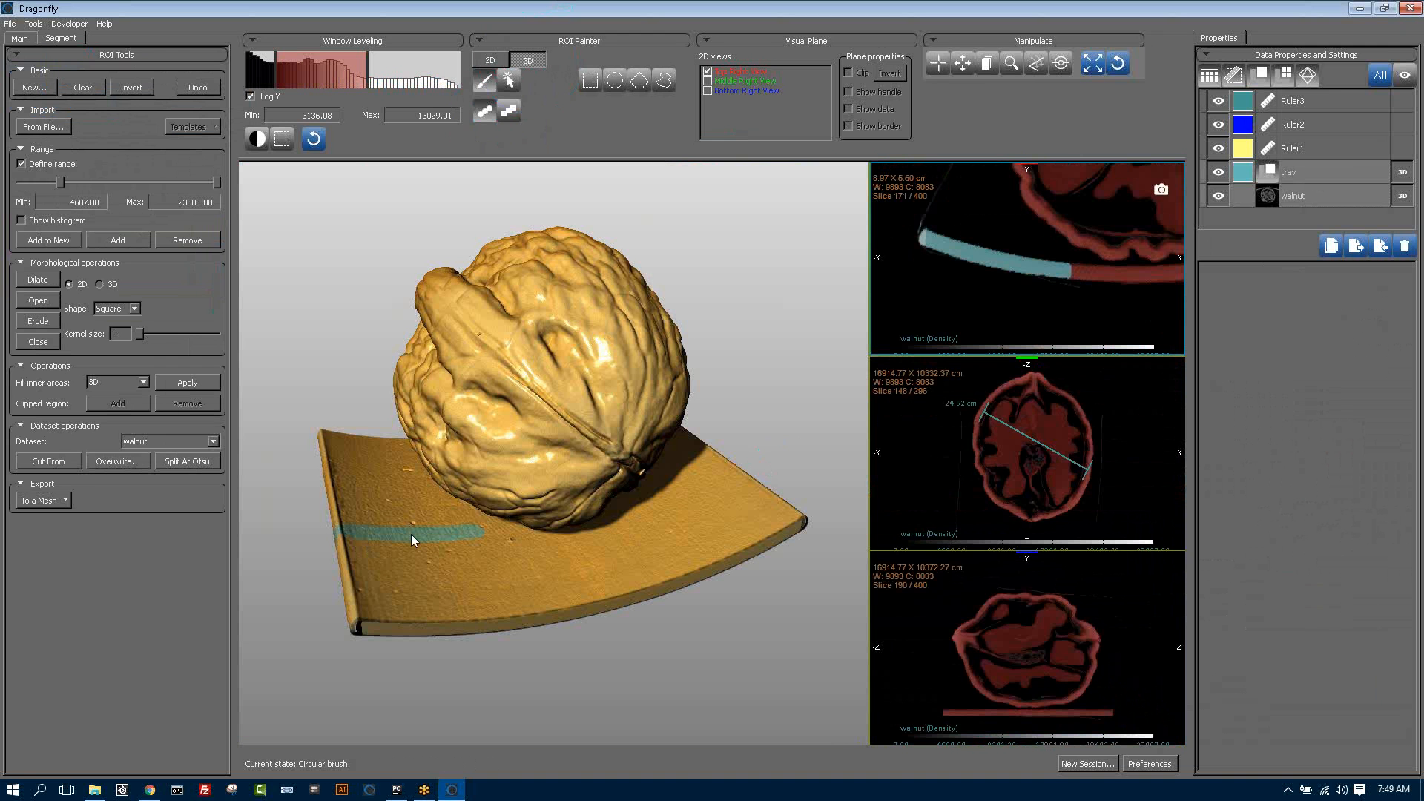
{"action": "double_click", "coordinate": [1004, 310]}
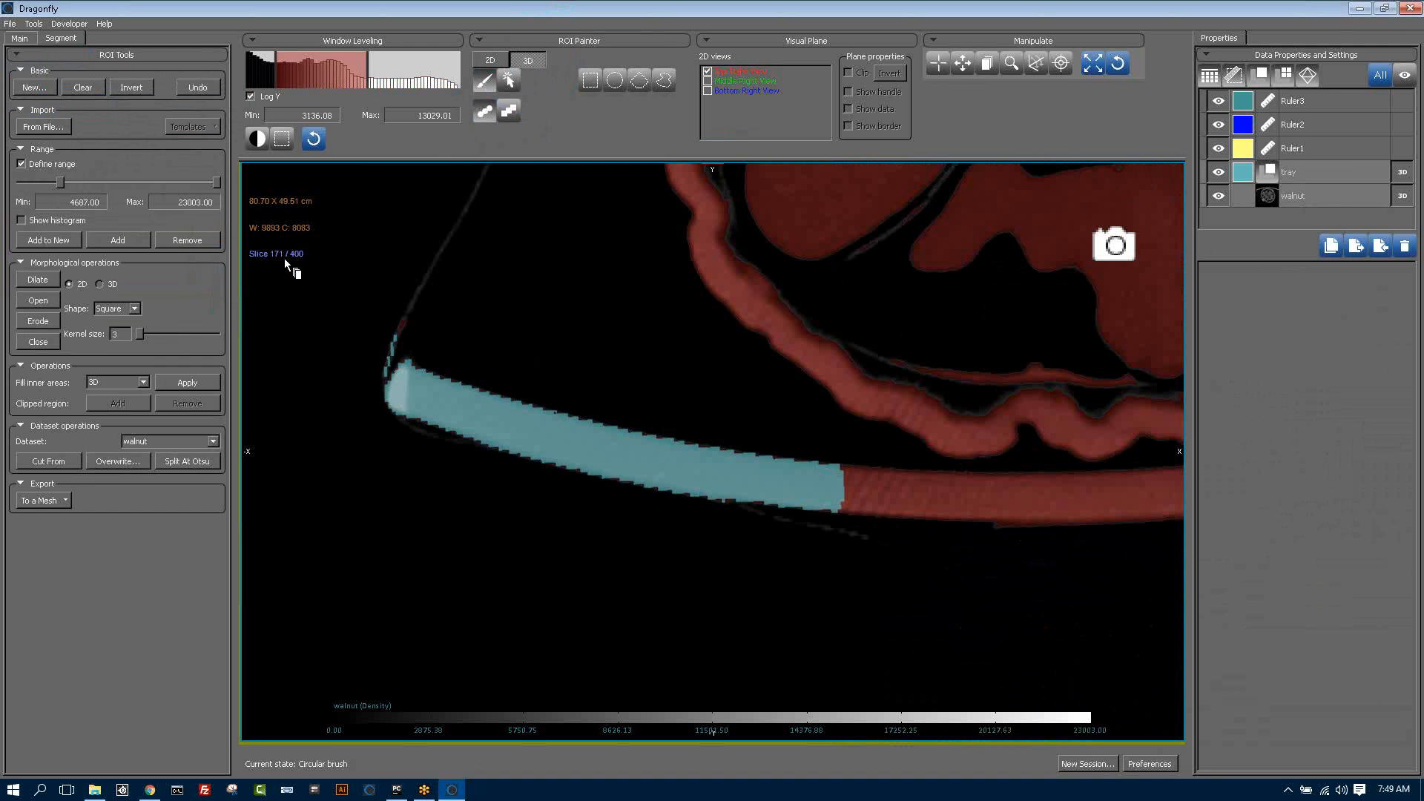
- Move back through the slices toward the tray's start, refit the view, and lower the window leveling maximum to 11263.54
{"action": "left_click_drag", "start_coordinate": [284, 259], "coordinate": [267, 264]}
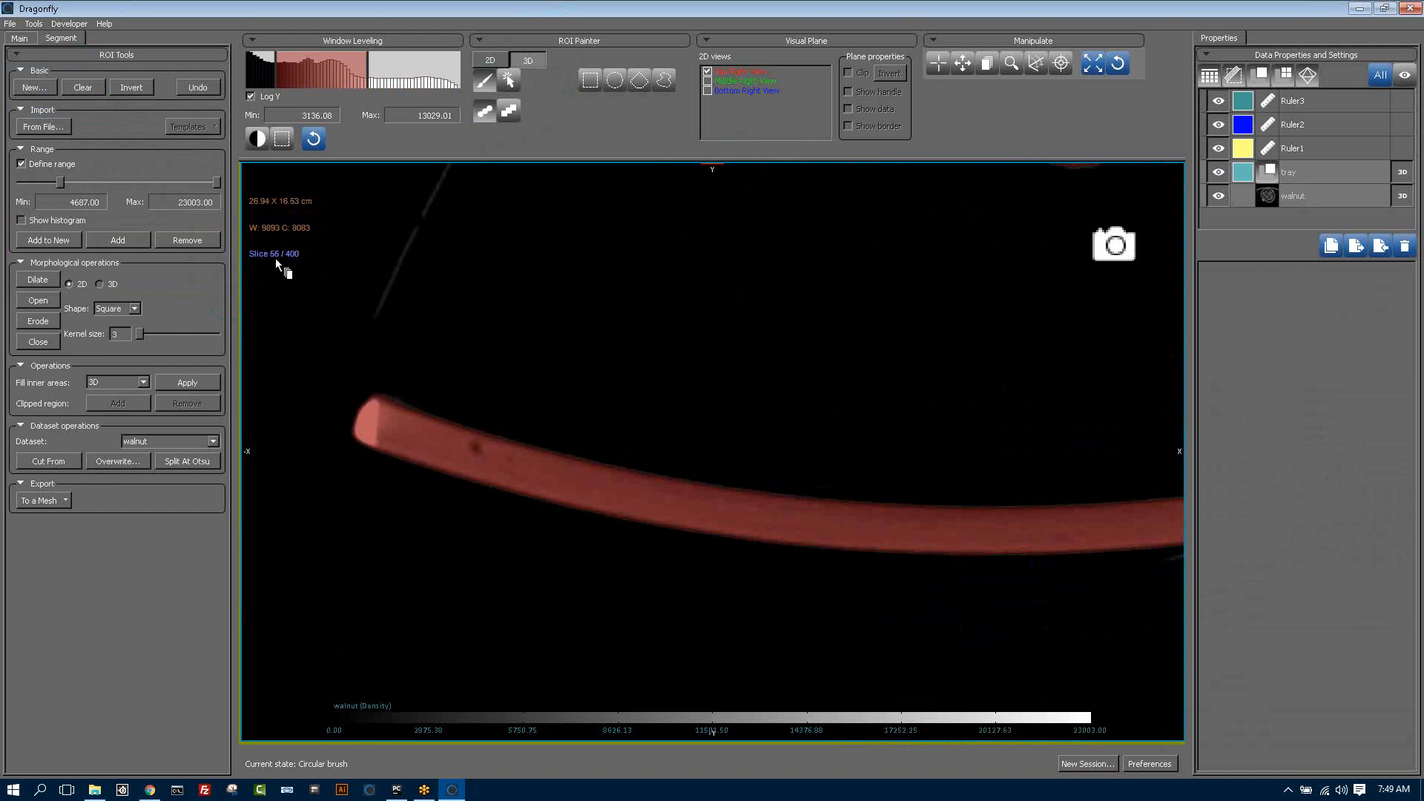
{"action": "left_click_drag", "start_coordinate": [276, 259], "coordinate": [605, 527]}
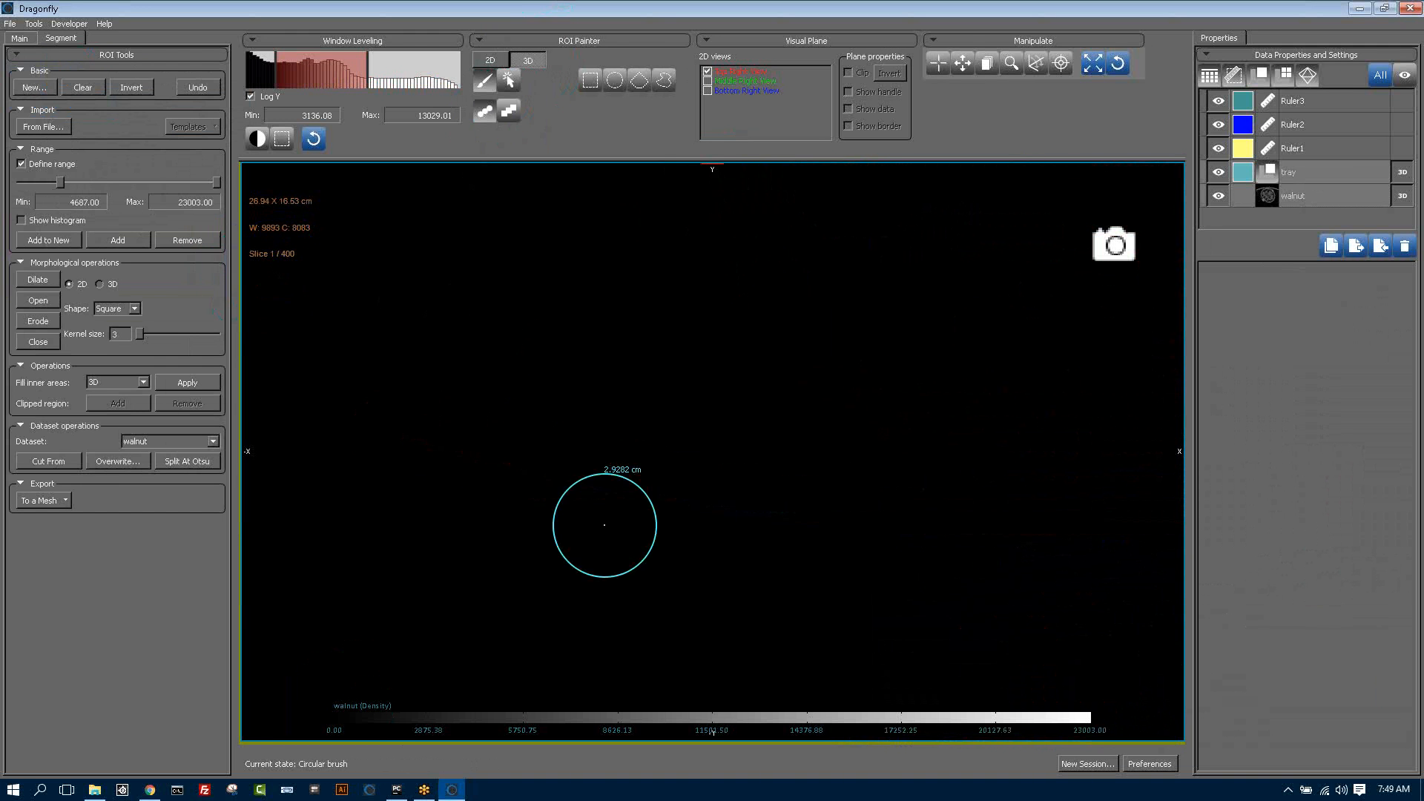
{"action": "right_click_drag", "start_coordinate": [610, 531], "coordinate": [603, 525]}
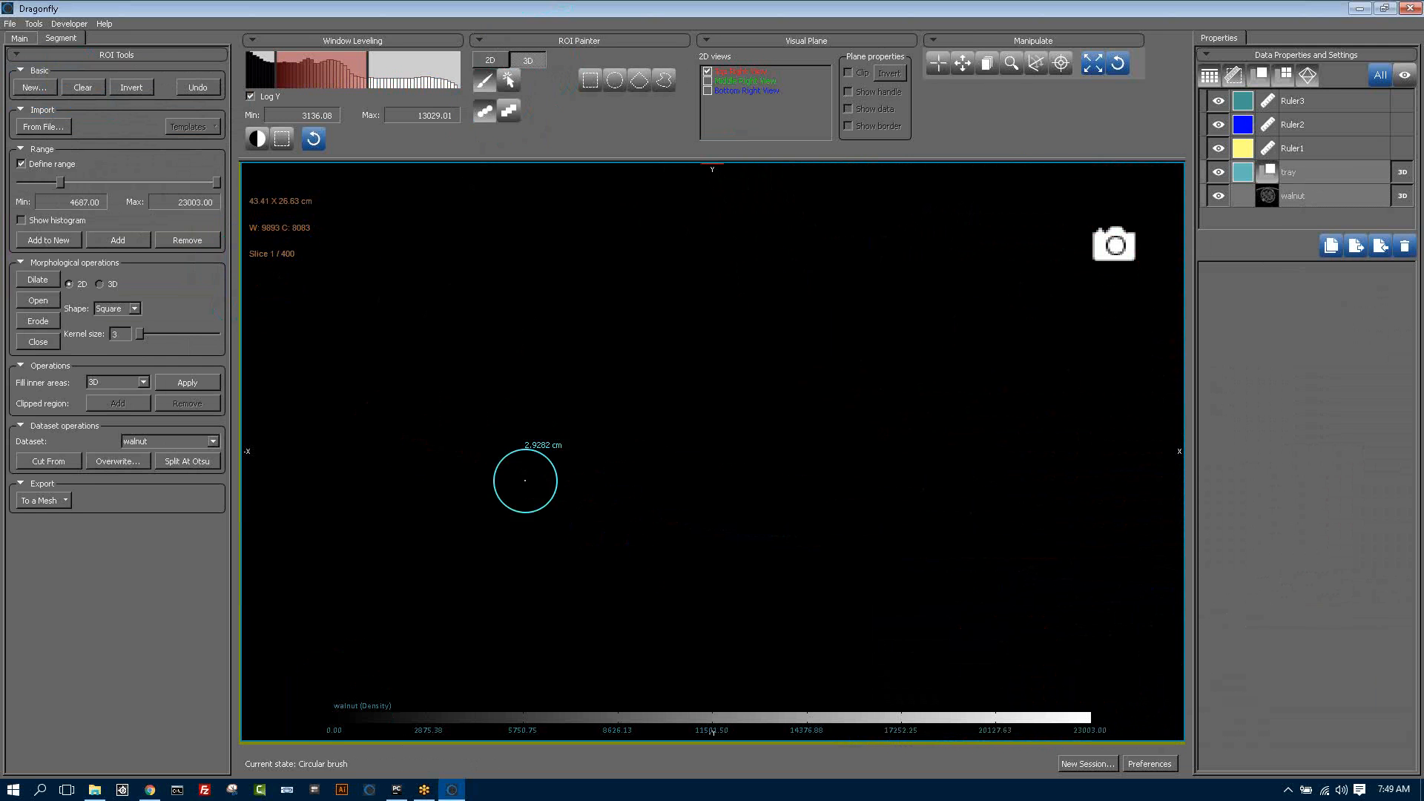
{"action": "scroll", "coordinate": [525, 479], "scroll_direction": "down", "scroll_amount": 2}
{"action": "scroll", "coordinate": [525, 479], "scroll_direction": "down", "scroll_amount": 5}
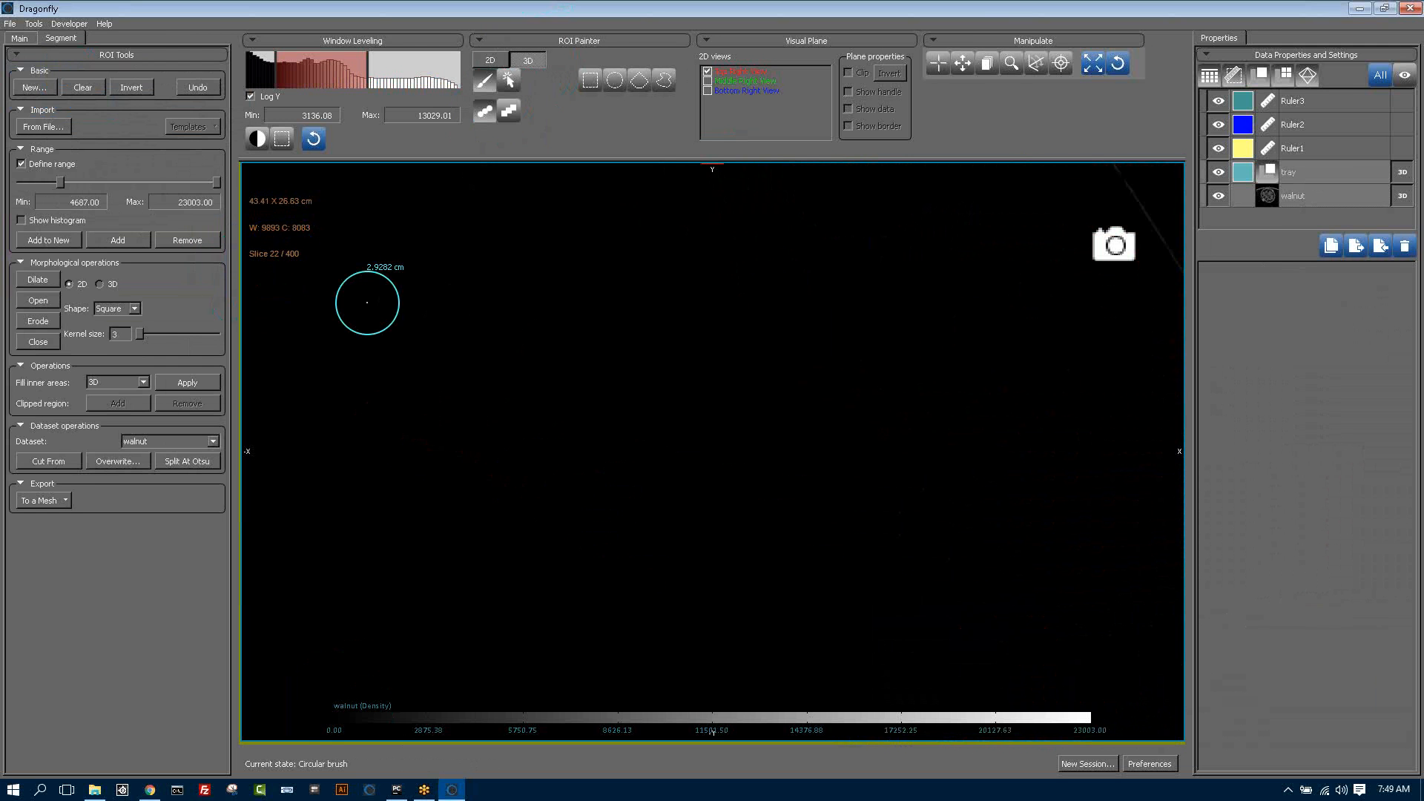
{"action": "left_click", "coordinate": [1088, 65]}
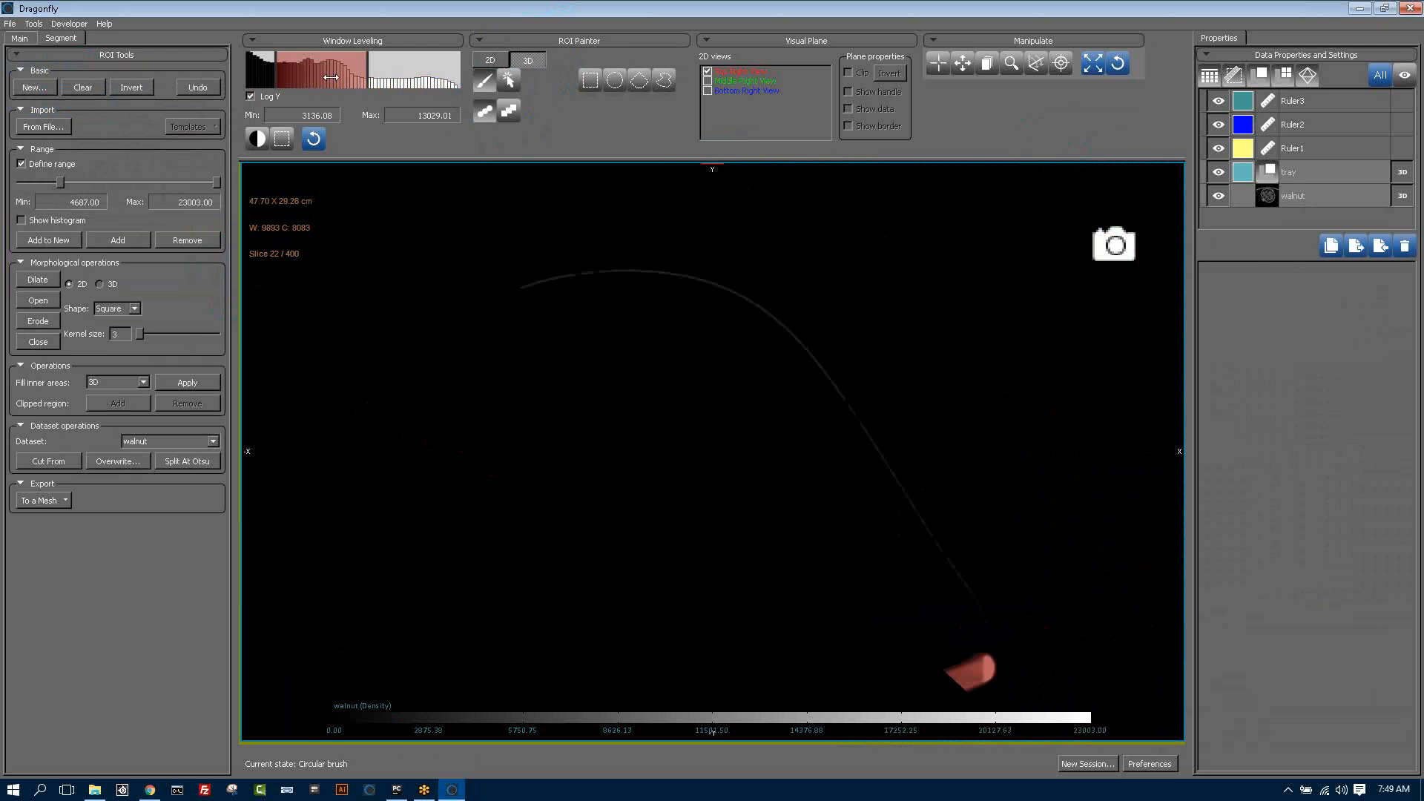
{"action": "scroll", "coordinate": [331, 77], "scroll_direction": "down", "scroll_amount": 2}
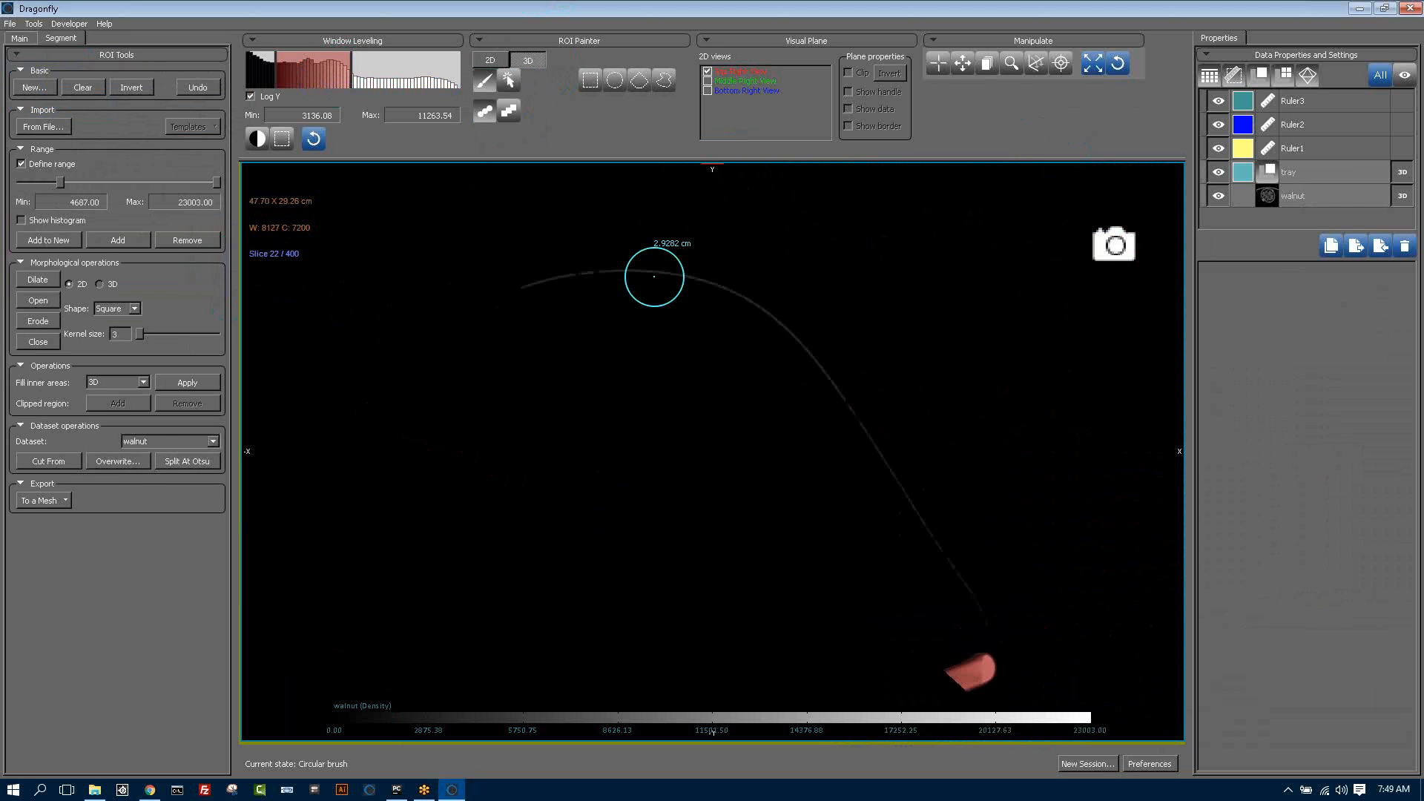
- Reset the slice view's orientation and flip it vertically so the tray lies beneath the walnut
{"action": "right_click", "coordinate": [715, 286]}
{"action": "left_click", "coordinate": [748, 307]}
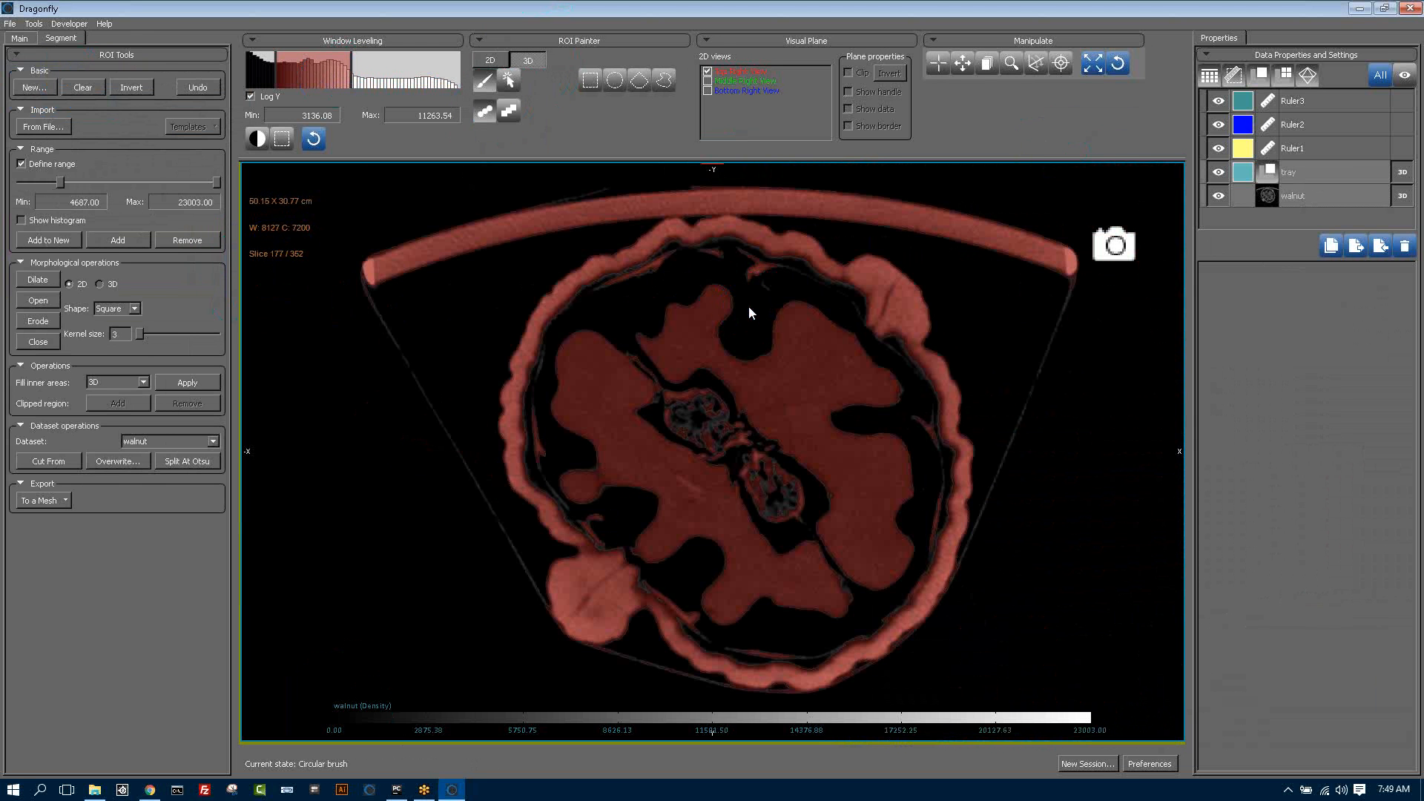
{"action": "left_click", "coordinate": [19, 40]}
{"action": "left_click", "coordinate": [46, 80]}
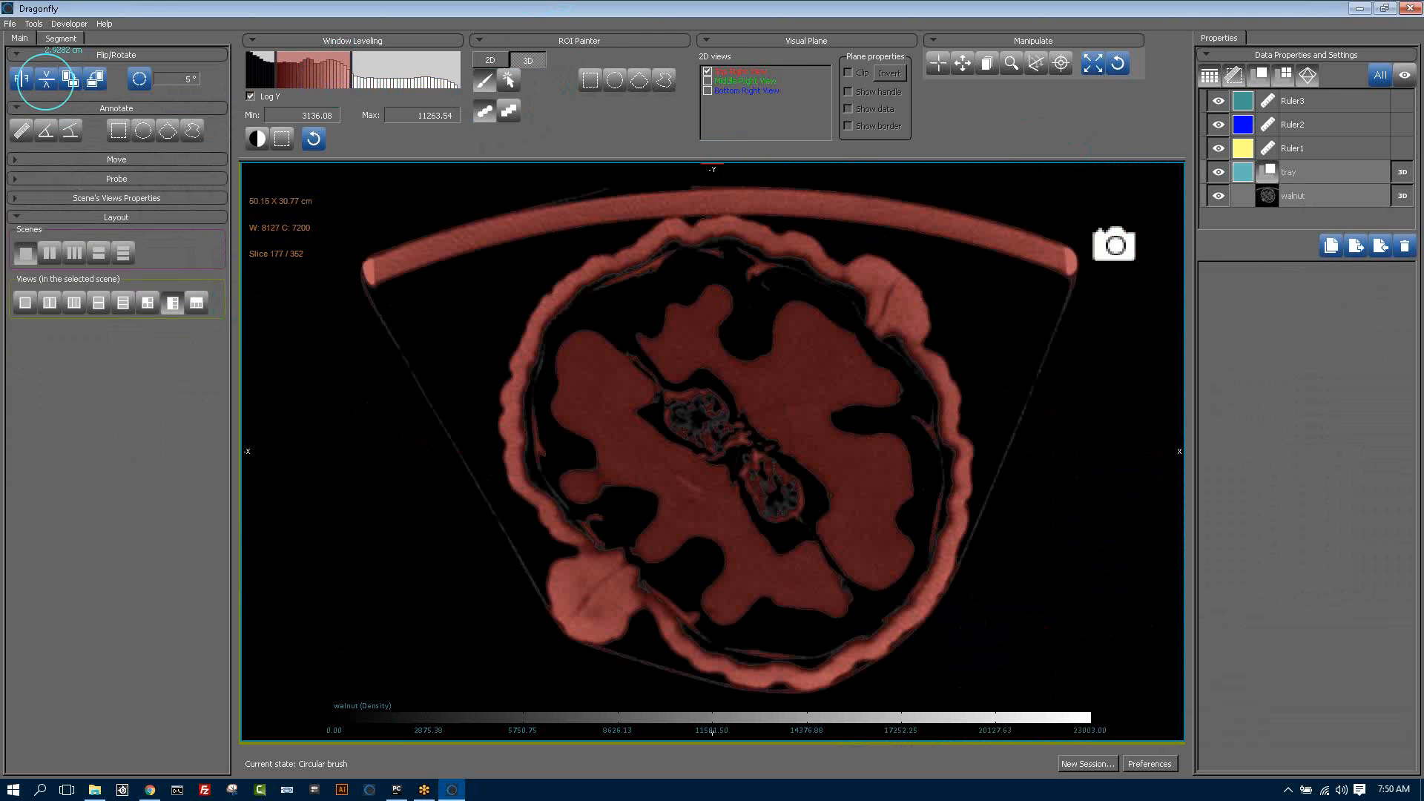
- Enlarge the circular 3D brush and paint the tray's whole cross-section on slice 1 into the tray ROI
{"action": "middle_click_drag", "start_coordinate": [52, 89], "coordinate": [93, 74]}
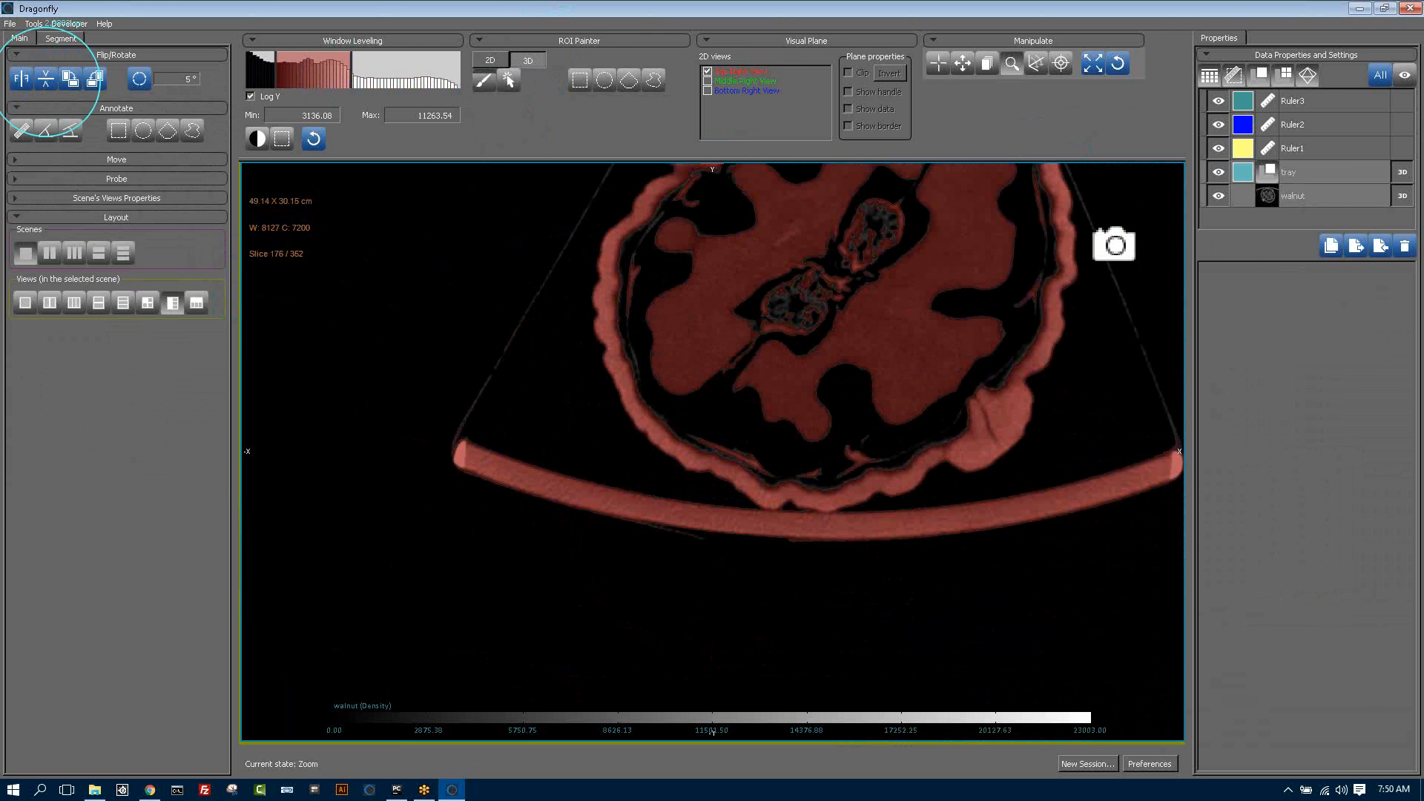
{"action": "right_click_drag", "start_coordinate": [93, 75], "coordinate": [277, 260]}
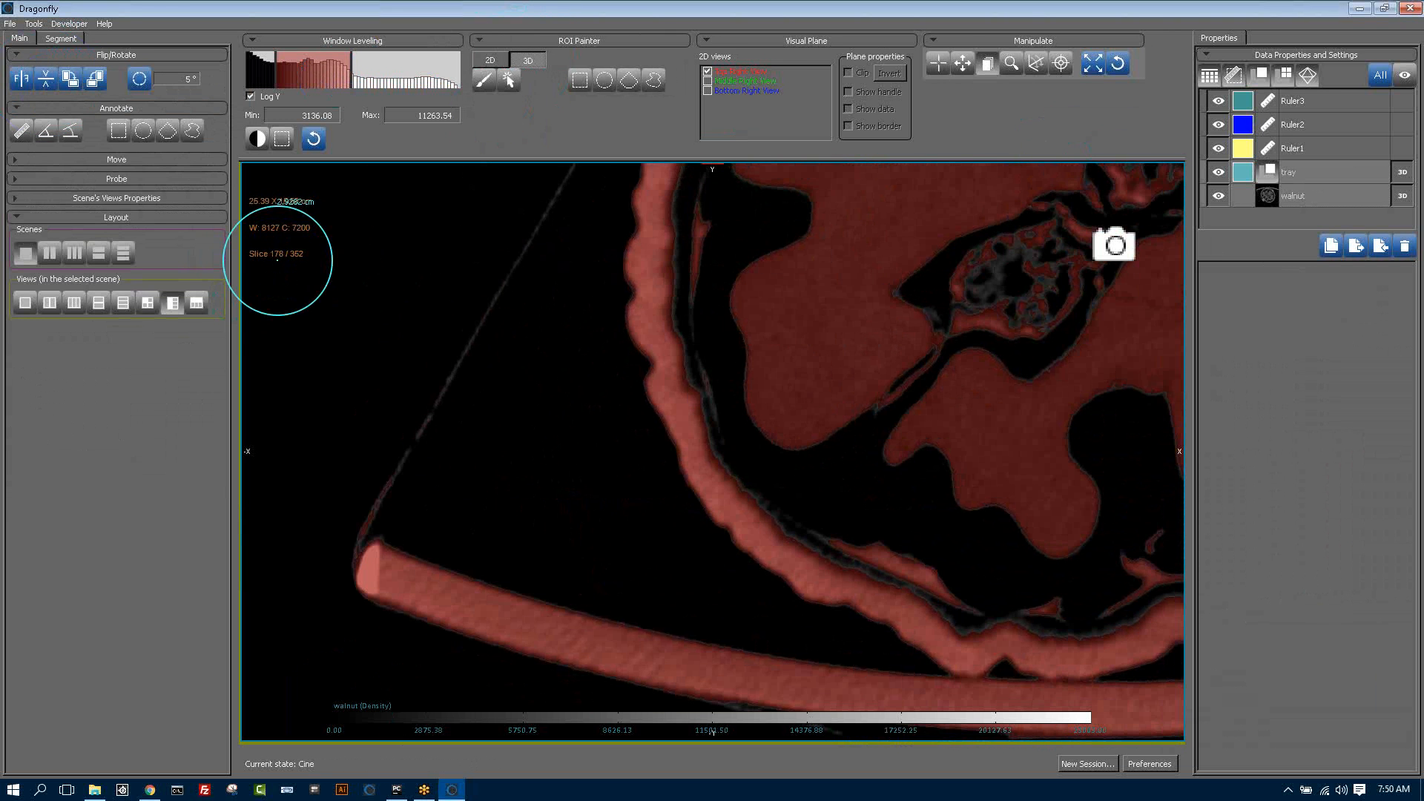
{"action": "left_click_drag", "start_coordinate": [277, 259], "coordinate": [453, 605]}
{"action": "scroll", "coordinate": [453, 606], "scroll_direction": "down", "scroll_amount": 15}
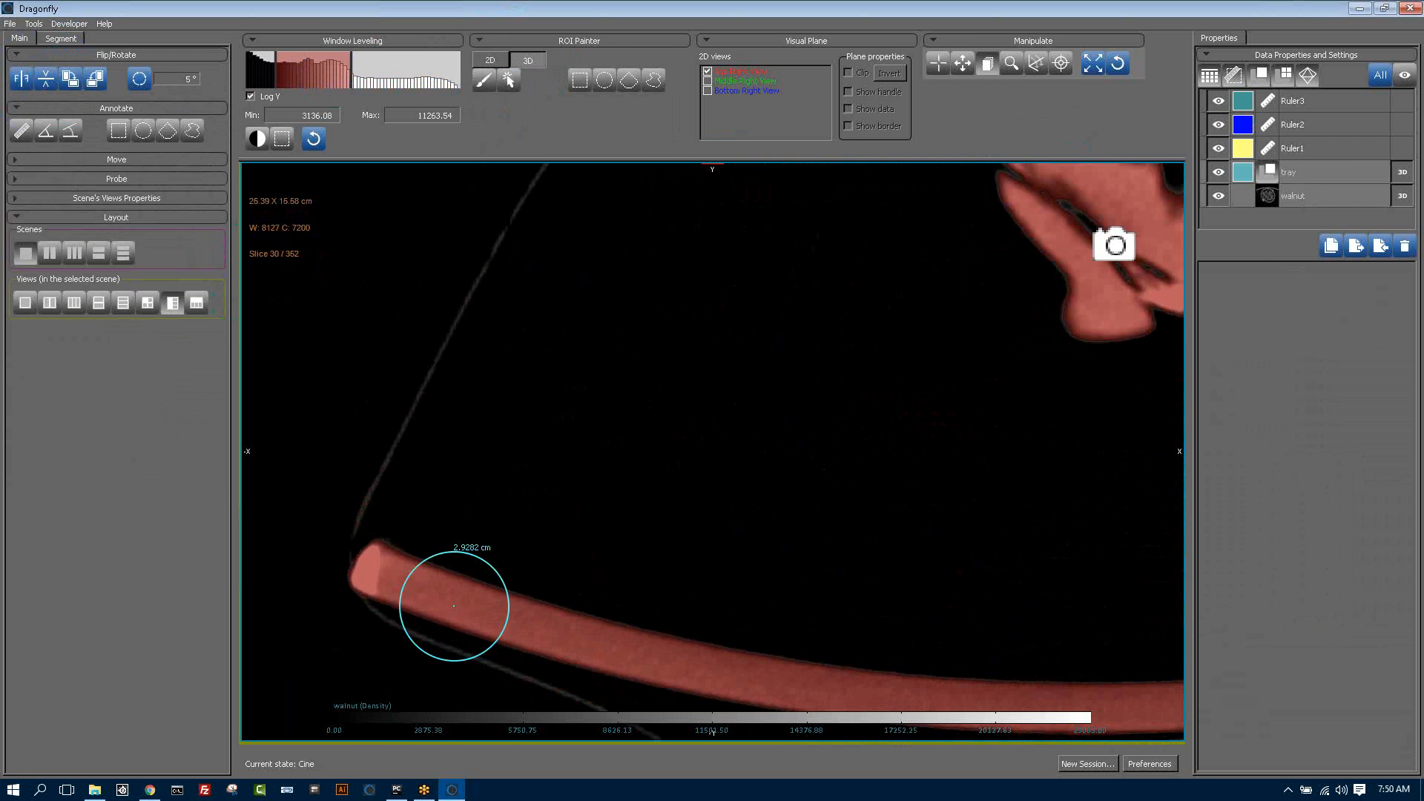
{"action": "middle_click_drag", "start_coordinate": [577, 527], "coordinate": [596, 350]}
{"action": "scroll", "coordinate": [576, 526], "scroll_direction": "up", "scroll_amount": 2, "text": "ctrl"}
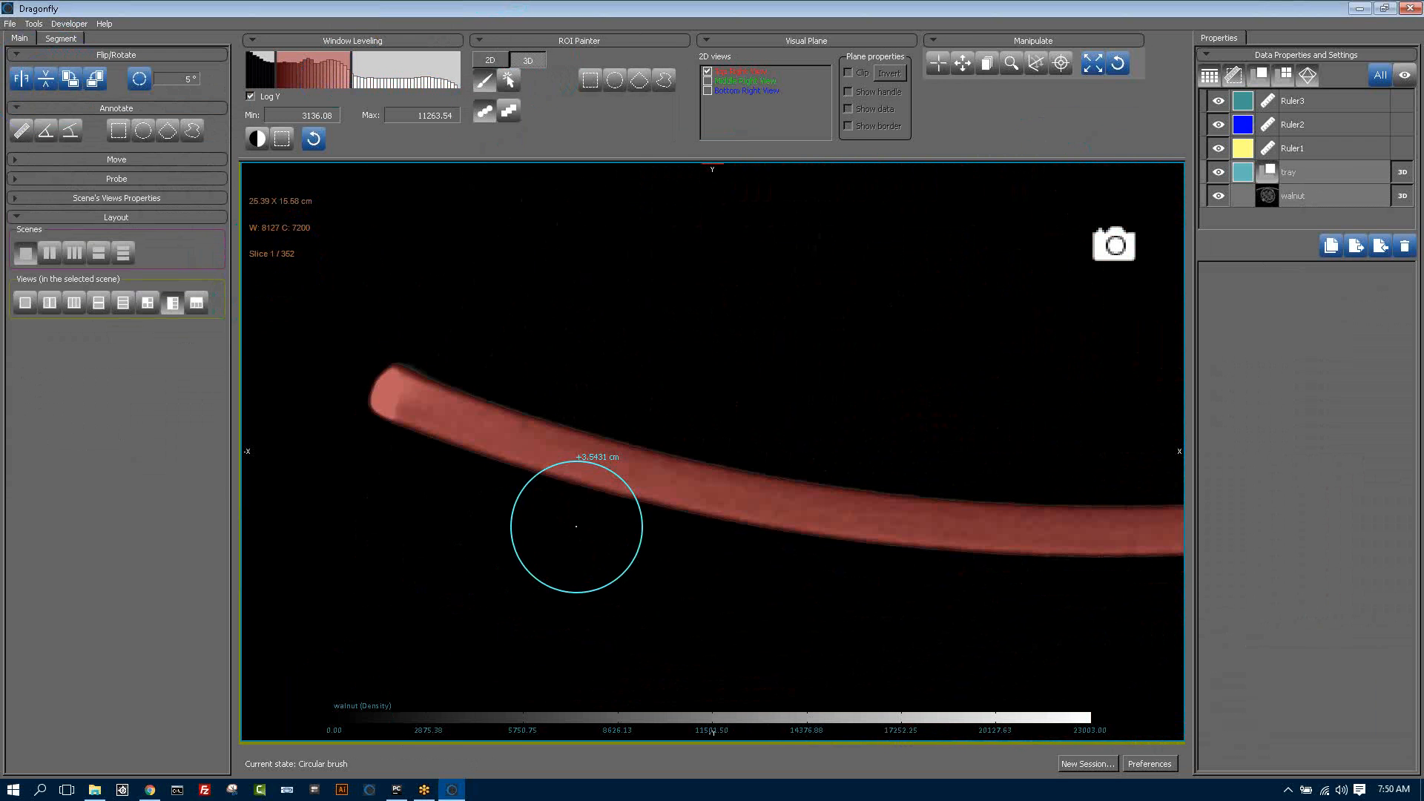
{"action": "mouse_move", "coordinate": [658, 493]}
{"action": "left_mouse_down", "text": "ctrl"}
{"action": "mouse_move", "coordinate": [430, 400]}
{"action": "mouse_move", "coordinate": [836, 511]}
{"action": "left_mouse_up", "text": "ctrl"}
{"action": "right_click_drag", "start_coordinate": [659, 494], "coordinate": [655, 491]}
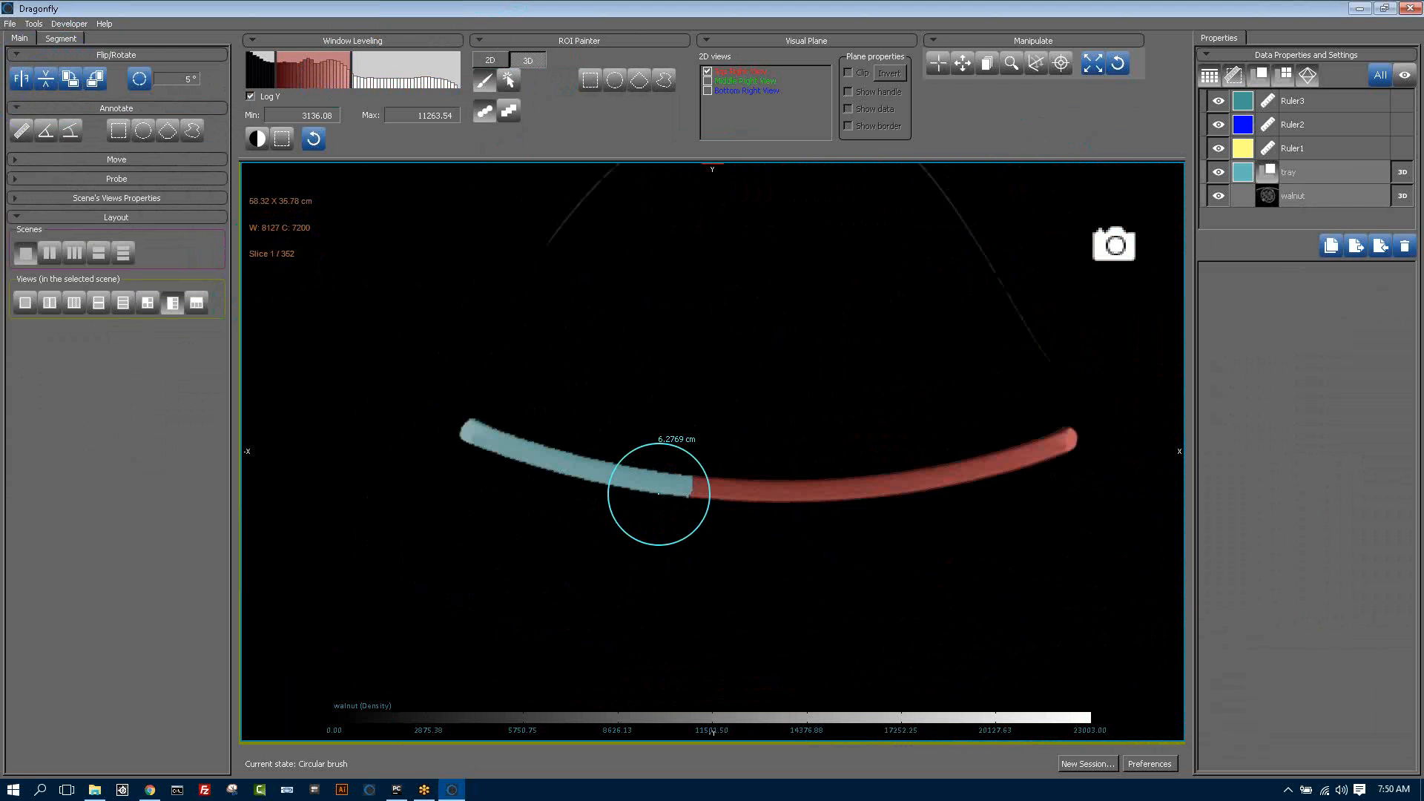
{"action": "left_click_drag", "start_coordinate": [658, 494], "coordinate": [1068, 448], "text": "ctrl"}
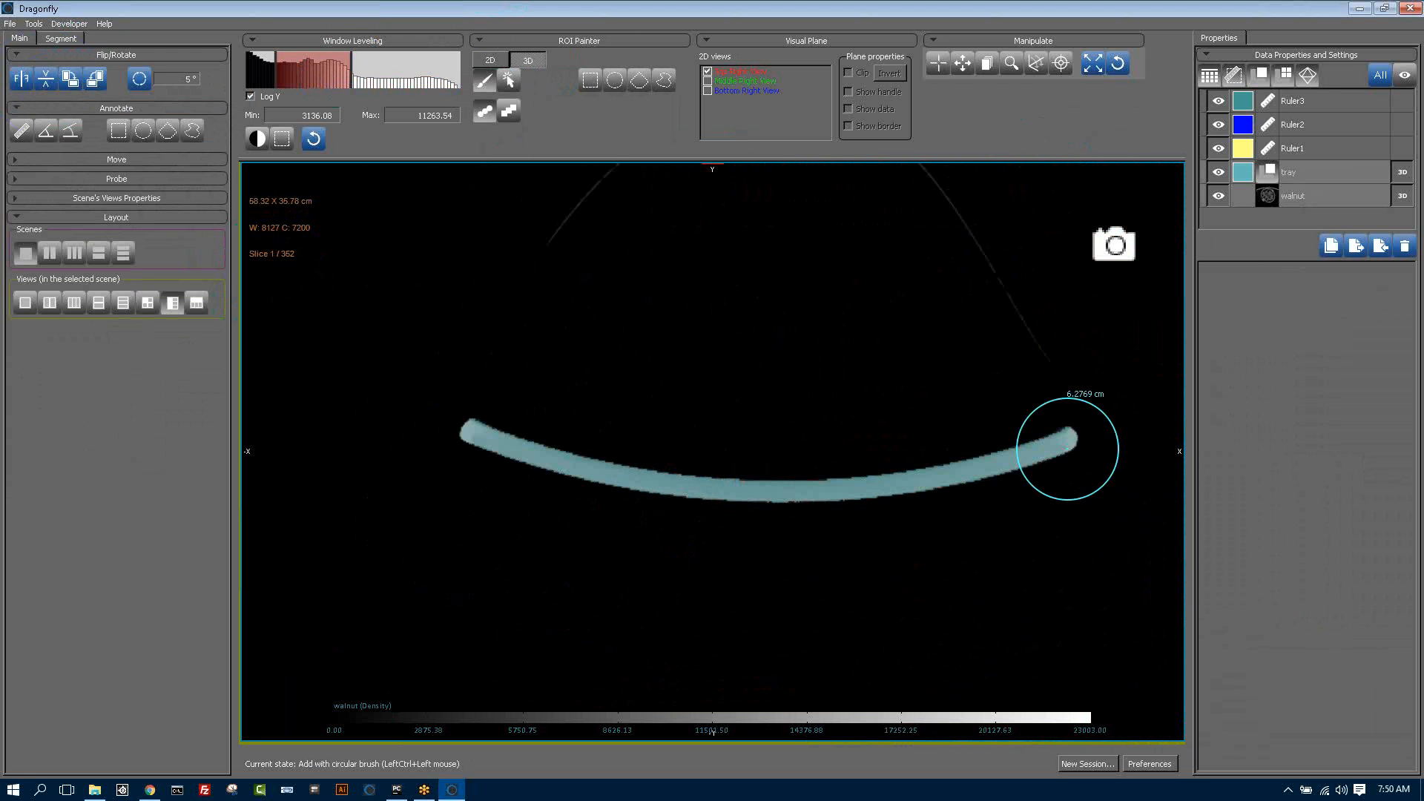
- Paint the tray end to end around slices 36 and 90, enlarging the circular brush to 7.595 cm
{"action": "scroll", "coordinate": [1067, 447], "scroll_direction": "down", "scroll_amount": 10}
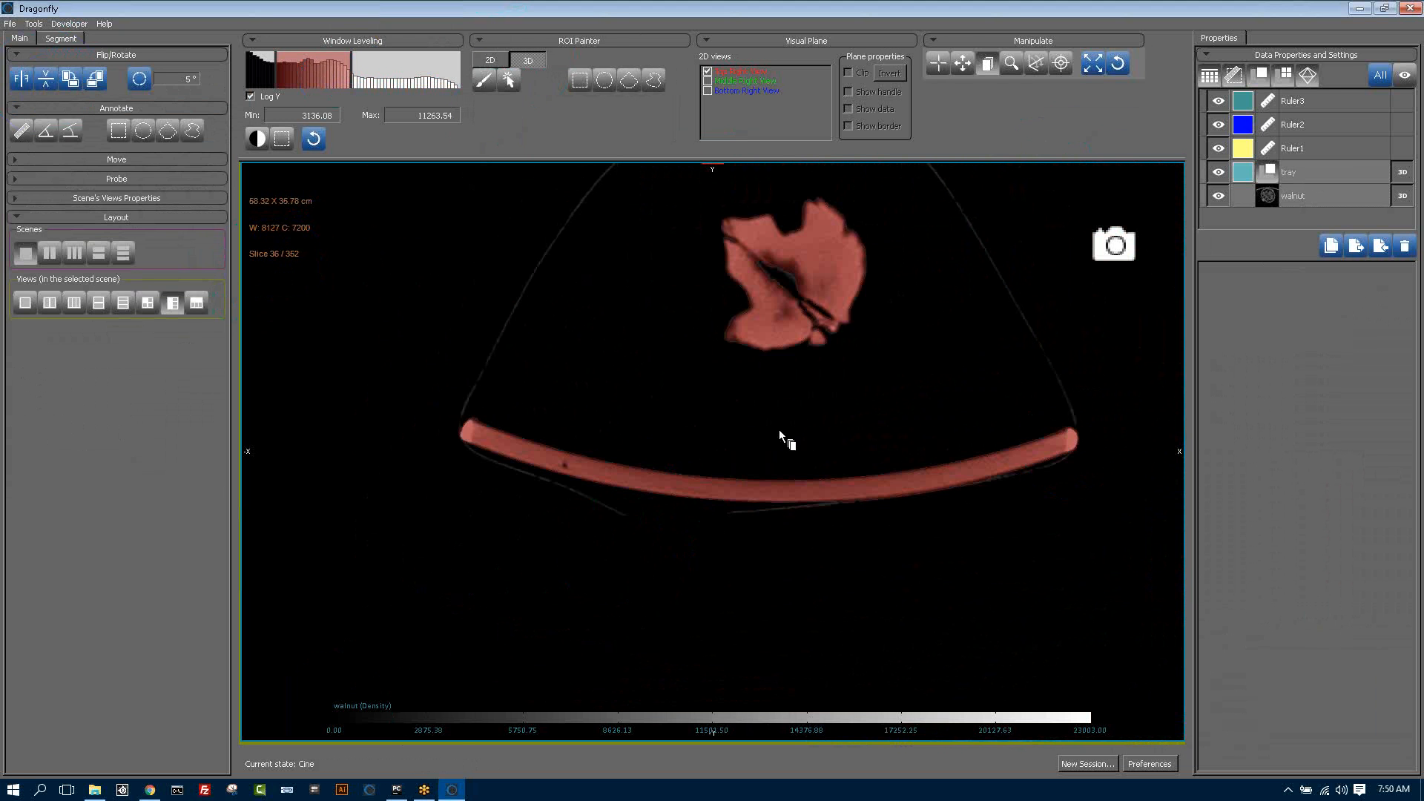
{"action": "key", "text": "ctrl"}
{"action": "left_click_drag", "start_coordinate": [489, 456], "coordinate": [1067, 469], "text": "ctrl"}
{"action": "scroll", "coordinate": [1066, 469], "scroll_direction": "down", "scroll_amount": 10}
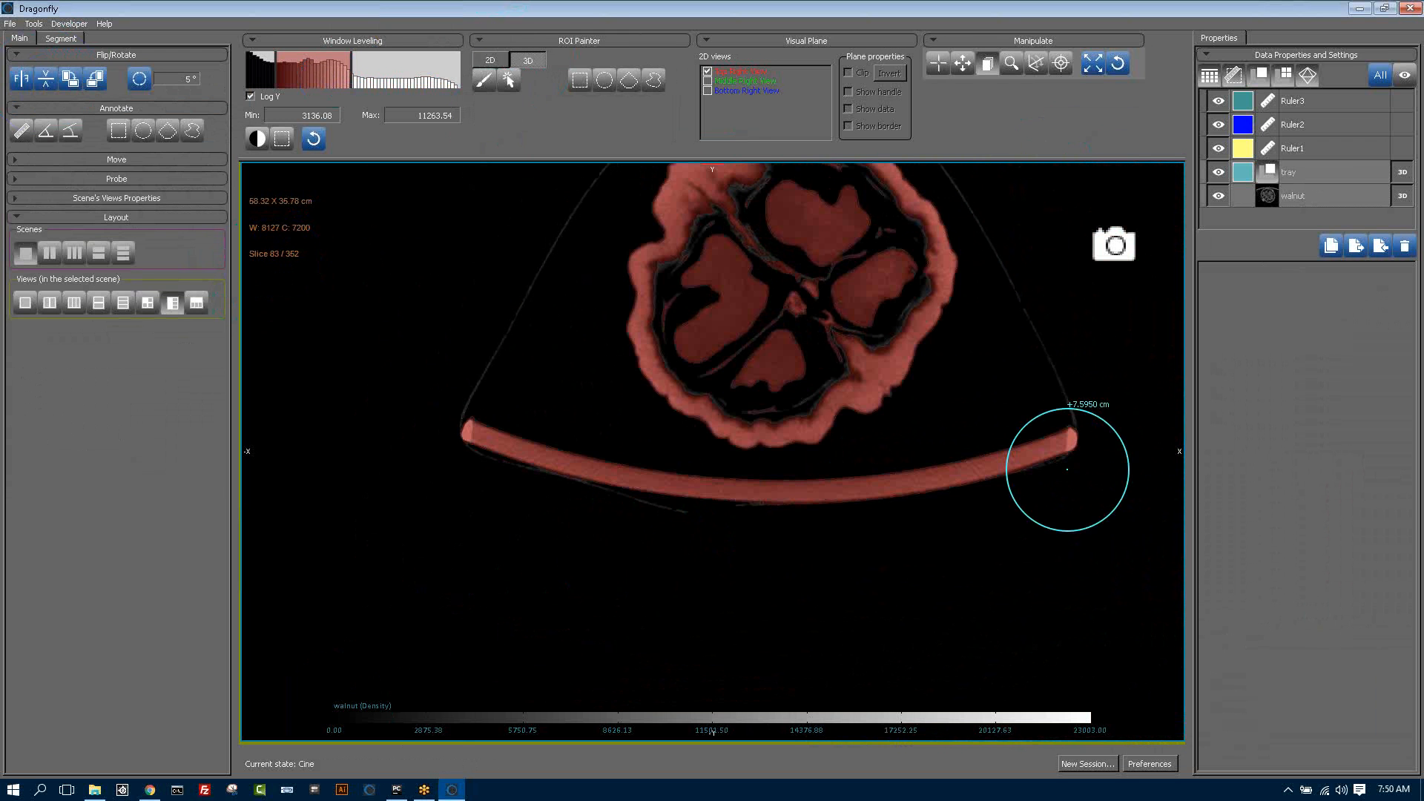
{"action": "key", "text": "ctrl"}
{"action": "mouse_move", "coordinate": [574, 513]}
{"action": "left_mouse_down", "text": "ctrl"}
{"action": "mouse_move", "coordinate": [717, 531]}
{"action": "mouse_move", "coordinate": [699, 529]}
{"action": "mouse_move", "coordinate": [1075, 467]}
{"action": "mouse_move", "coordinate": [1035, 468]}
{"action": "left_mouse_up", "text": "ctrl"}
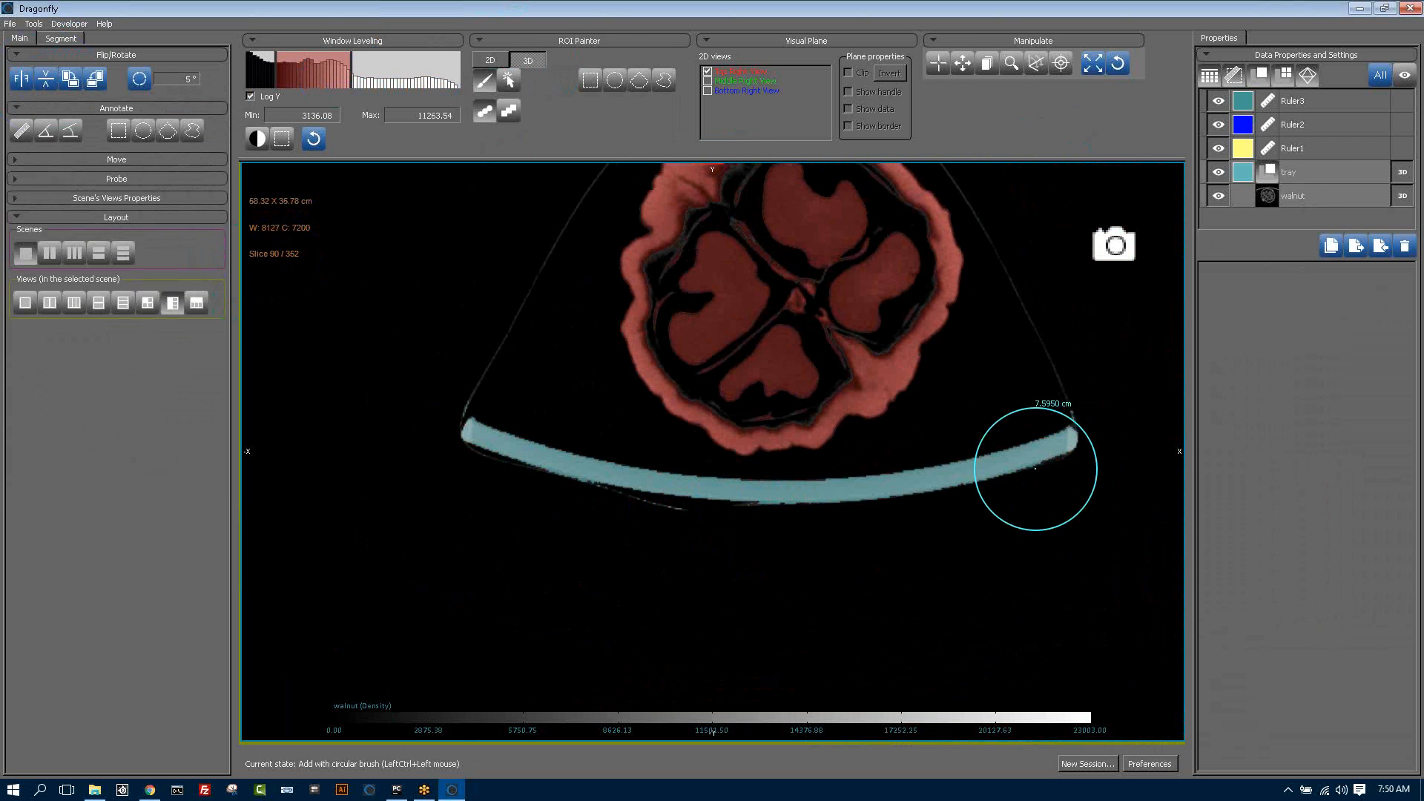
- Paint the rest of the tray on slice 128 and erase the paint that spilled onto the walnut shell
{"action": "scroll", "coordinate": [716, 336], "scroll_direction": "down", "scroll_amount": 4}
{"action": "scroll", "coordinate": [716, 336], "scroll_direction": "down", "scroll_amount": 4}
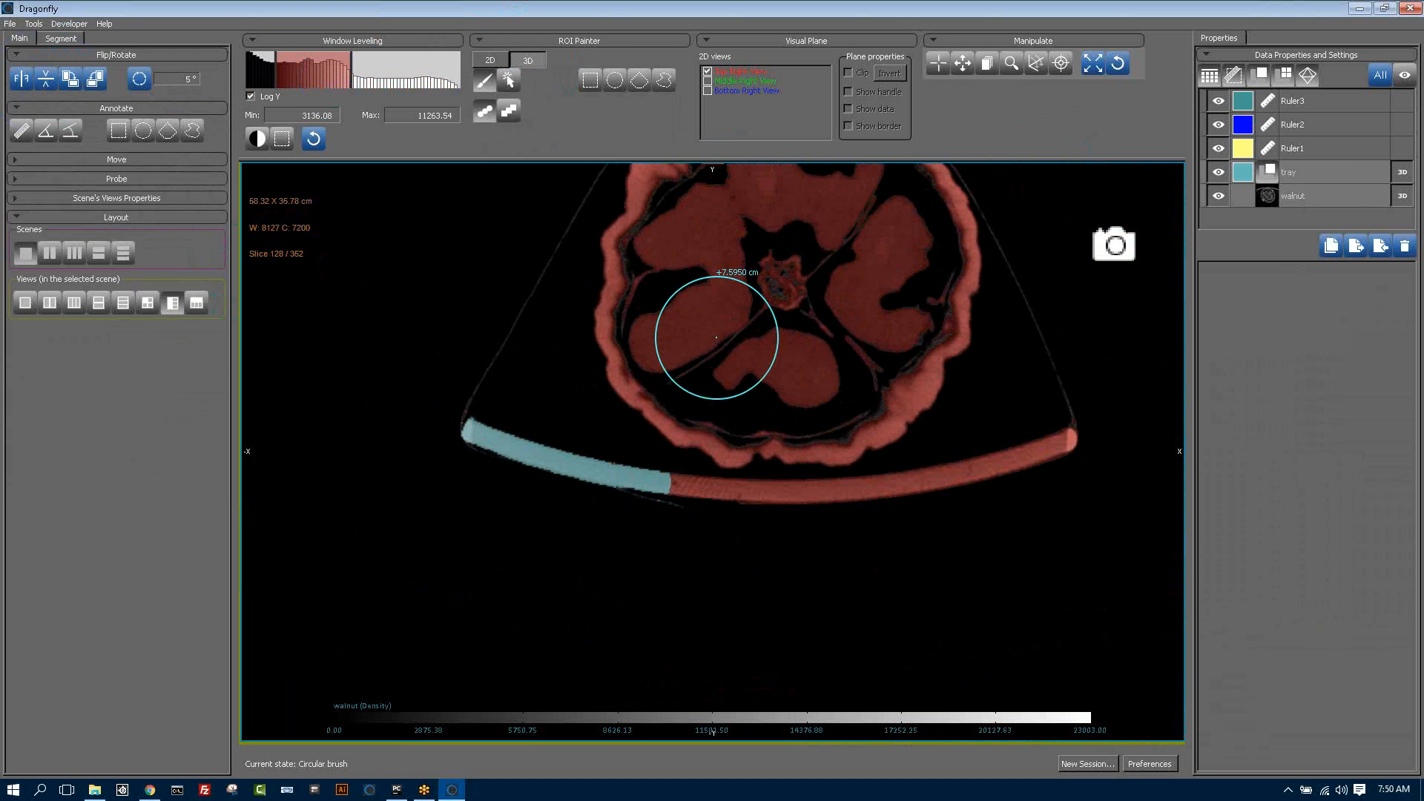
{"action": "left_click", "coordinate": [970, 465], "text": "ctrl"}
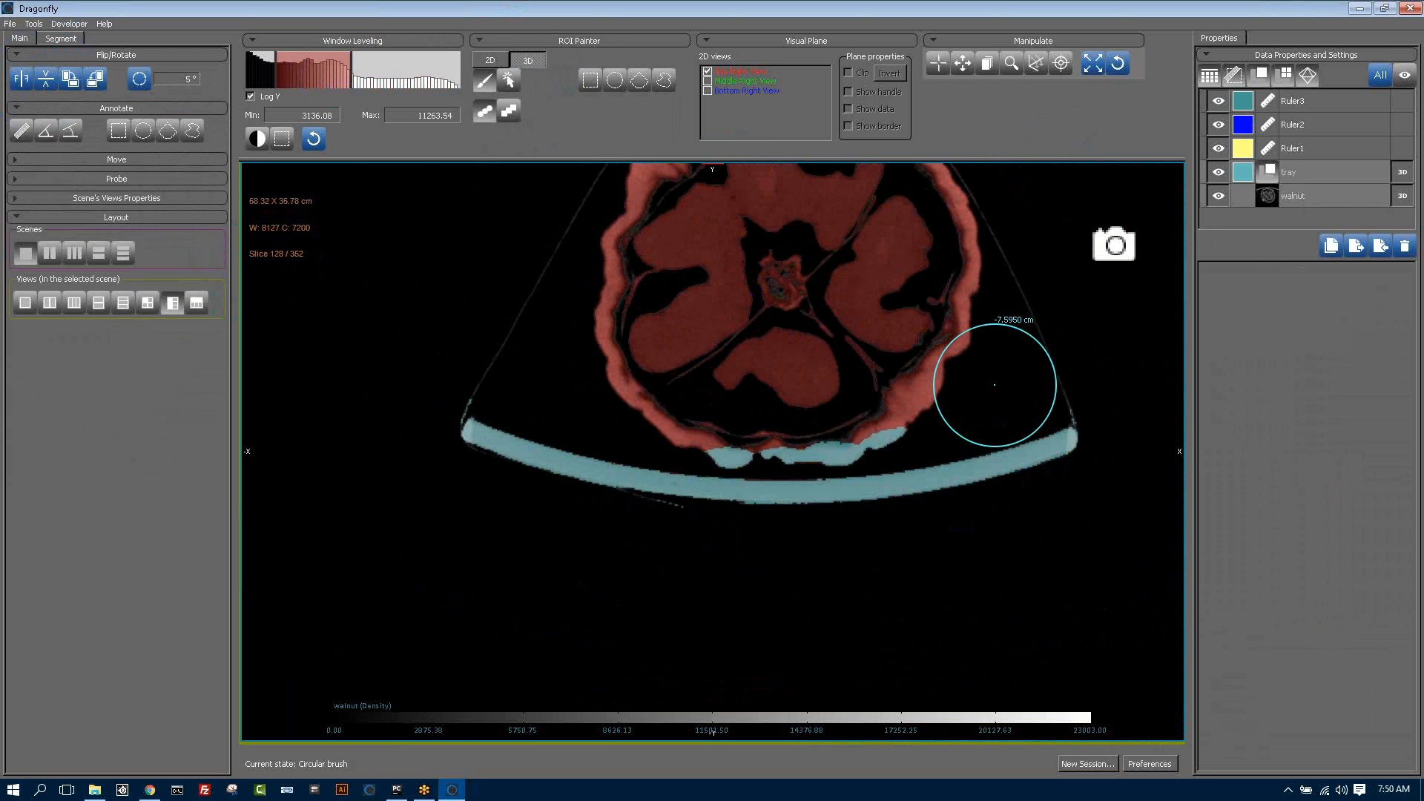
{"action": "mouse_move", "coordinate": [794, 407]}
{"action": "left_mouse_down", "text": "shift"}
{"action": "mouse_move", "coordinate": [733, 405]}
{"action": "mouse_move", "coordinate": [851, 413]}
{"action": "left_mouse_up", "text": "shift"}
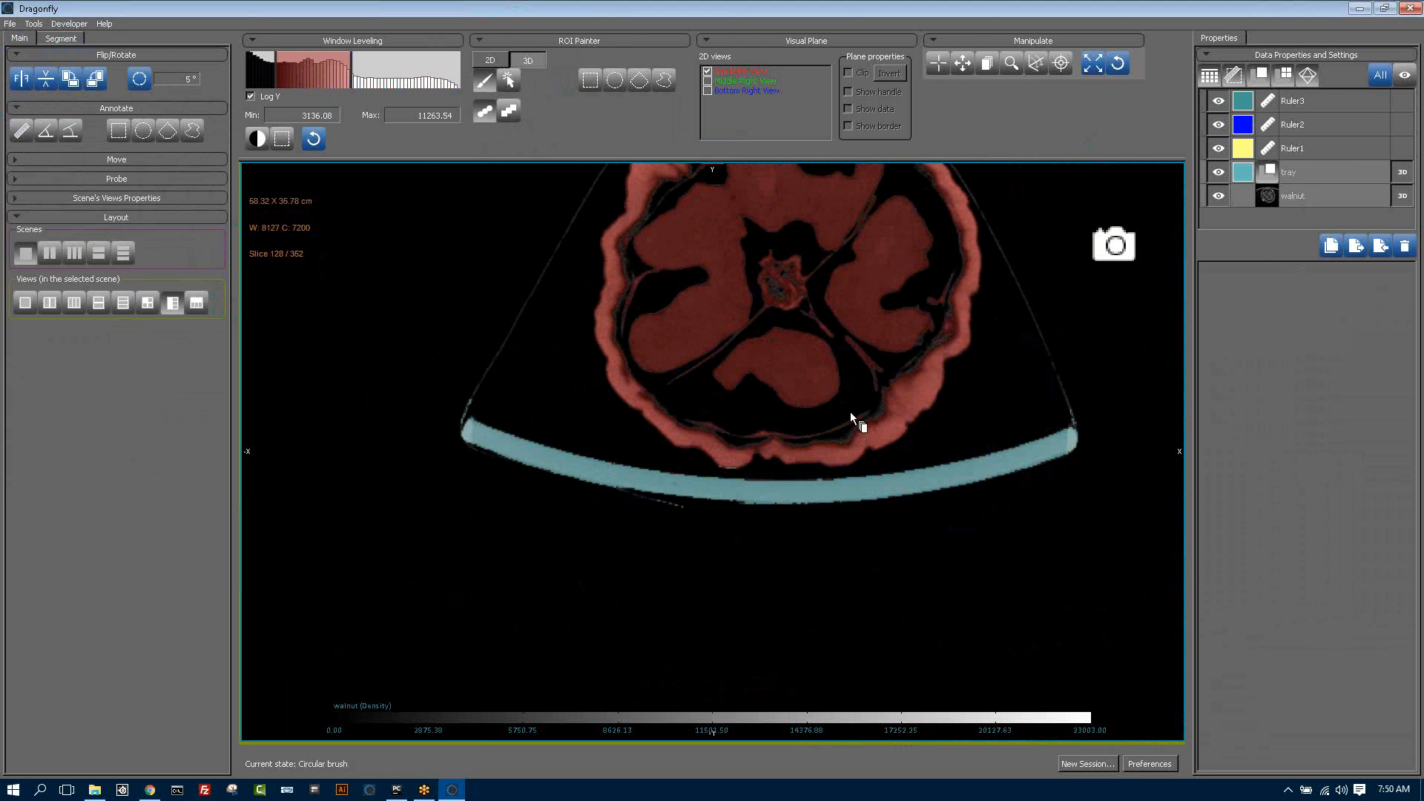
- Paint the tray on slice 183, erase the paint on the walnut shell, and restore the multi-view layout
{"action": "scroll", "coordinate": [525, 363], "scroll_direction": "down", "scroll_amount": 10}
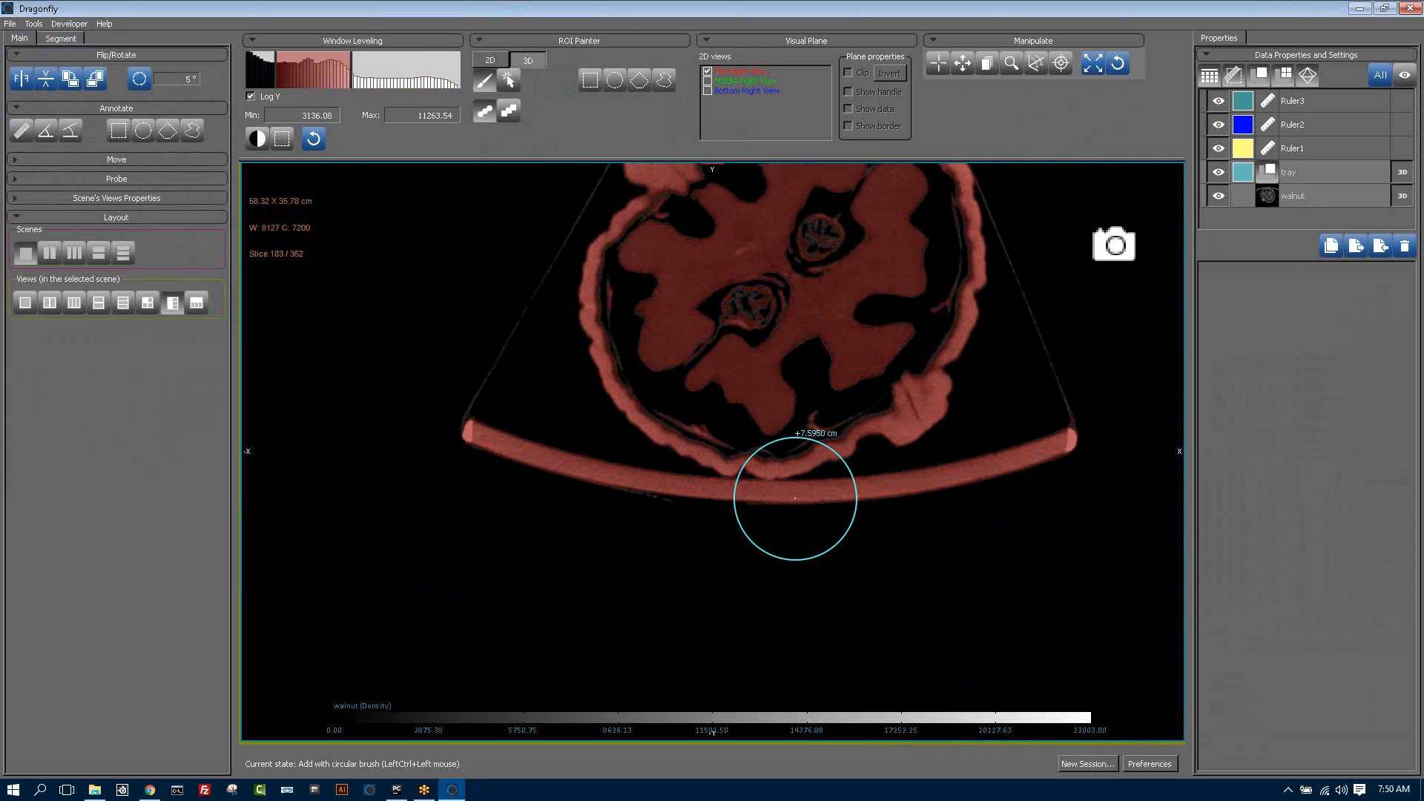
{"action": "mouse_move", "coordinate": [795, 498]}
{"action": "left_mouse_down", "text": "ctrl"}
{"action": "mouse_move", "coordinate": [1058, 451]}
{"action": "mouse_move", "coordinate": [595, 478]}
{"action": "left_mouse_up", "text": "ctrl"}
{"action": "left_click", "coordinate": [596, 478], "text": "ctrl"}
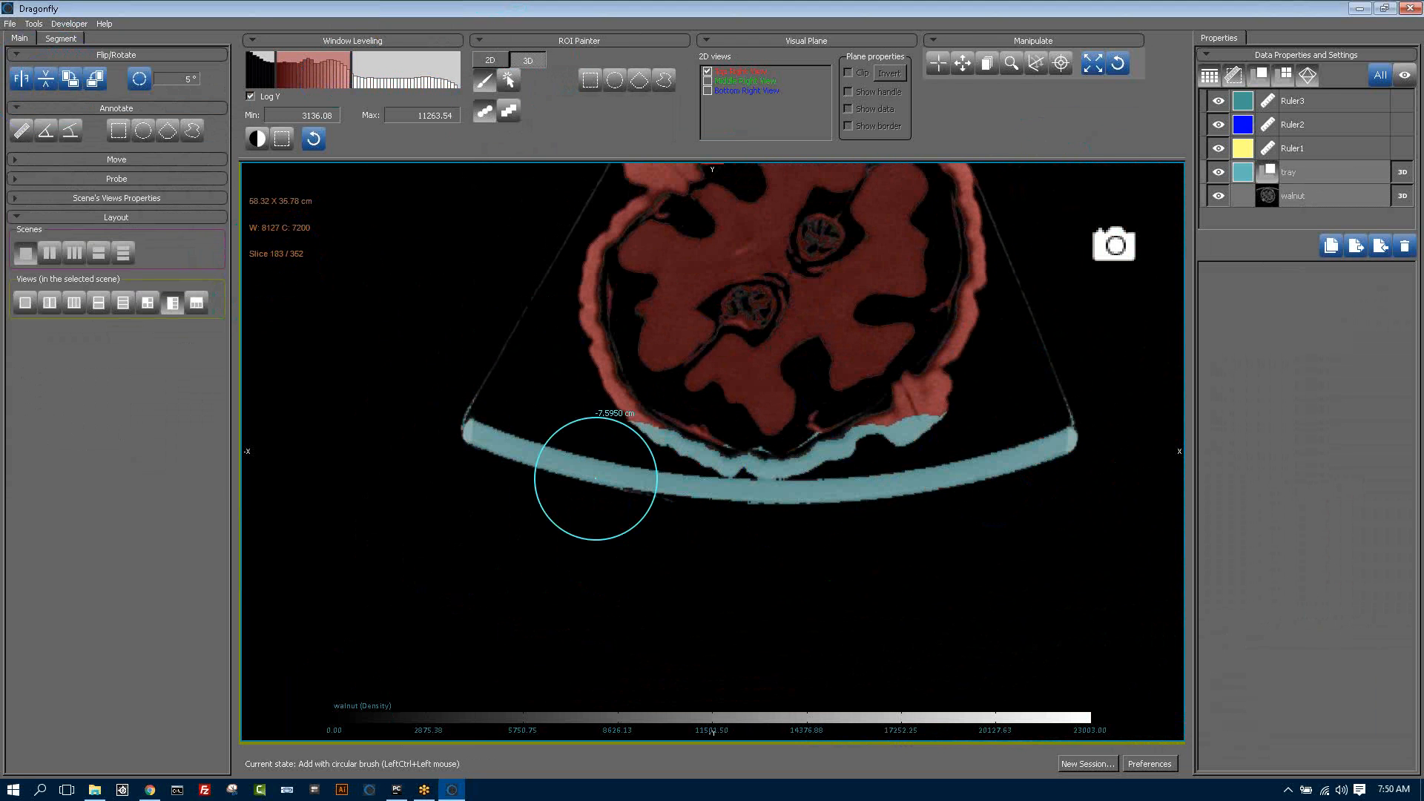
{"action": "left_click_drag", "start_coordinate": [773, 413], "coordinate": [741, 407], "text": "shift"}
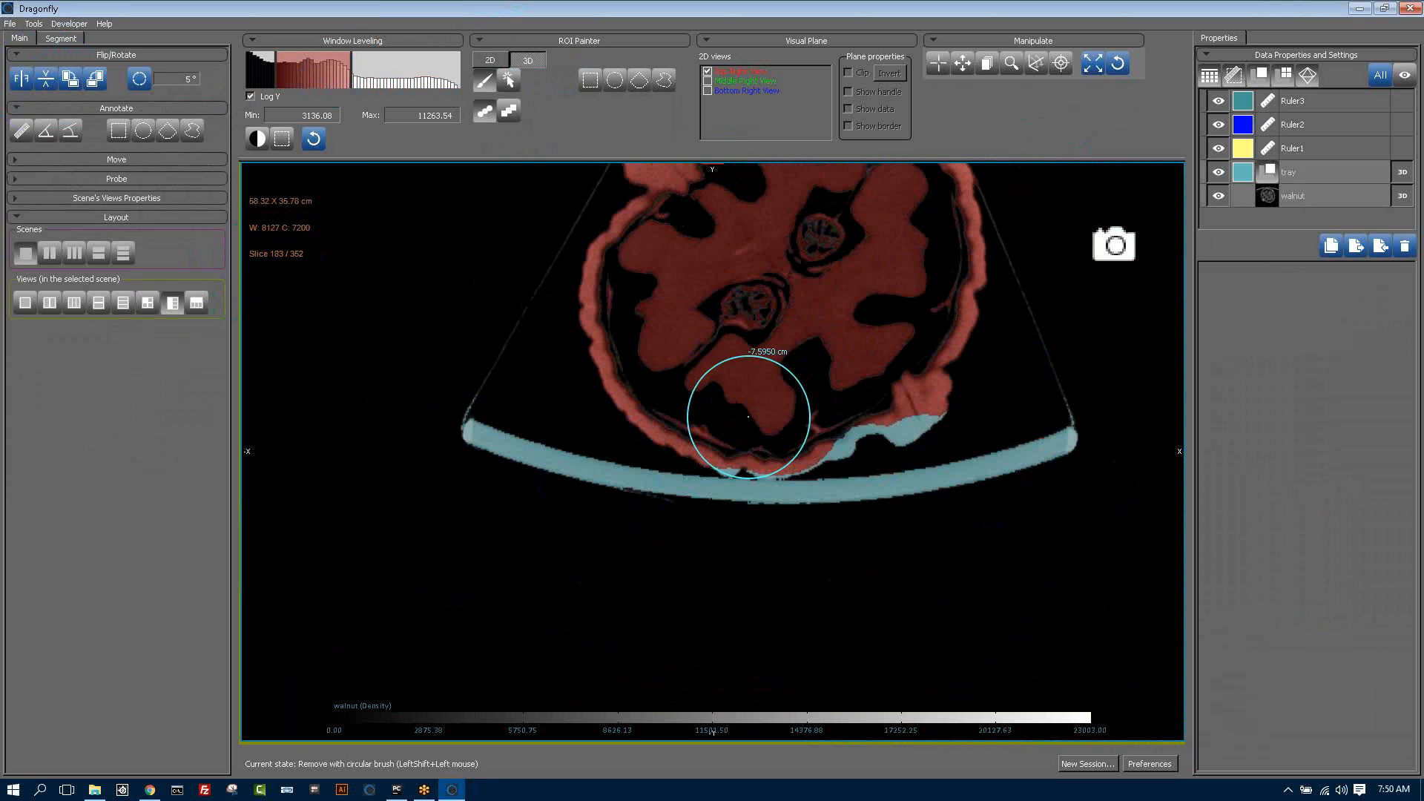
{"action": "left_click", "coordinate": [919, 399], "text": "shift"}
{"action": "double_click", "coordinate": [919, 398]}
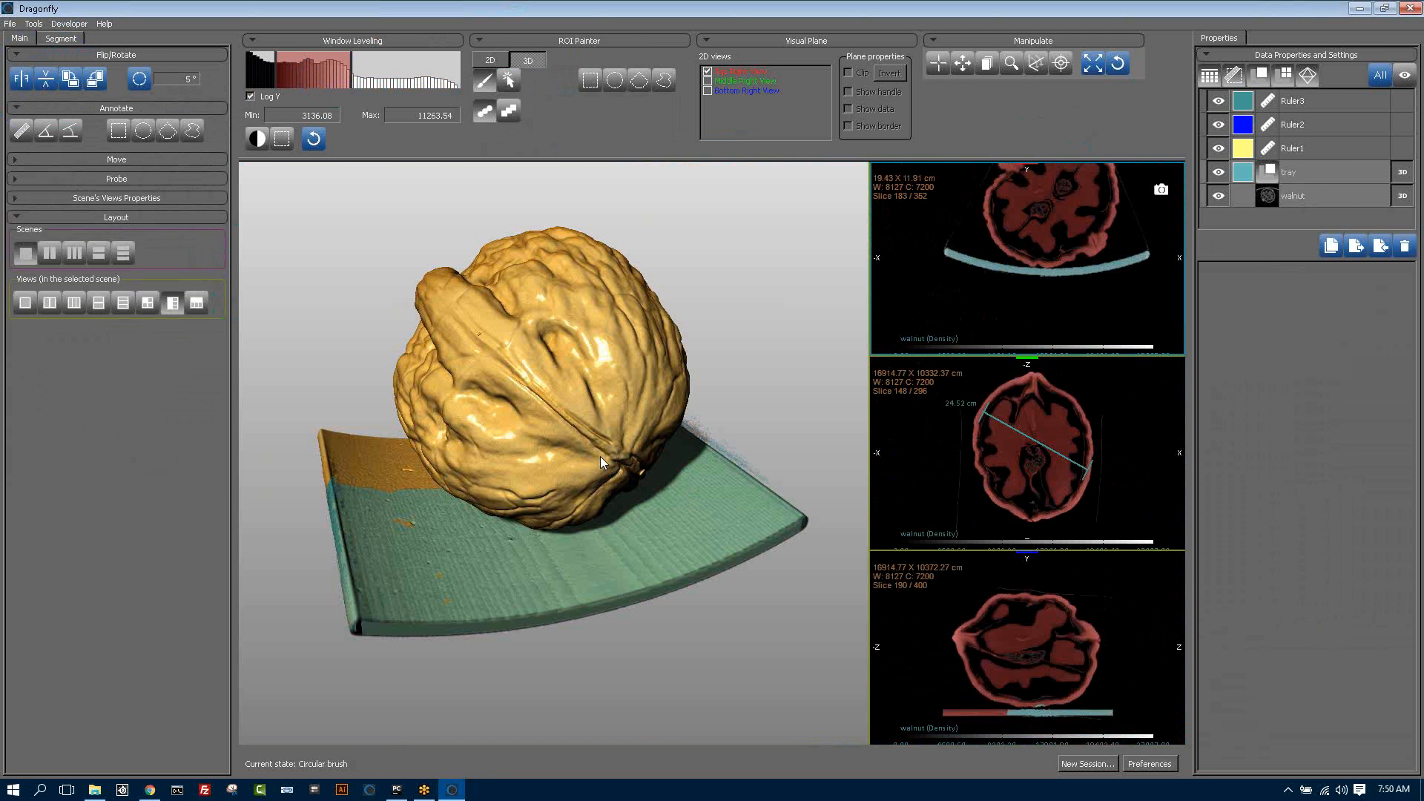
- Select only the tray ROI, collapse its basic properties, and bring the segmentation tools back up
{"action": "left_click", "coordinate": [1296, 173]}
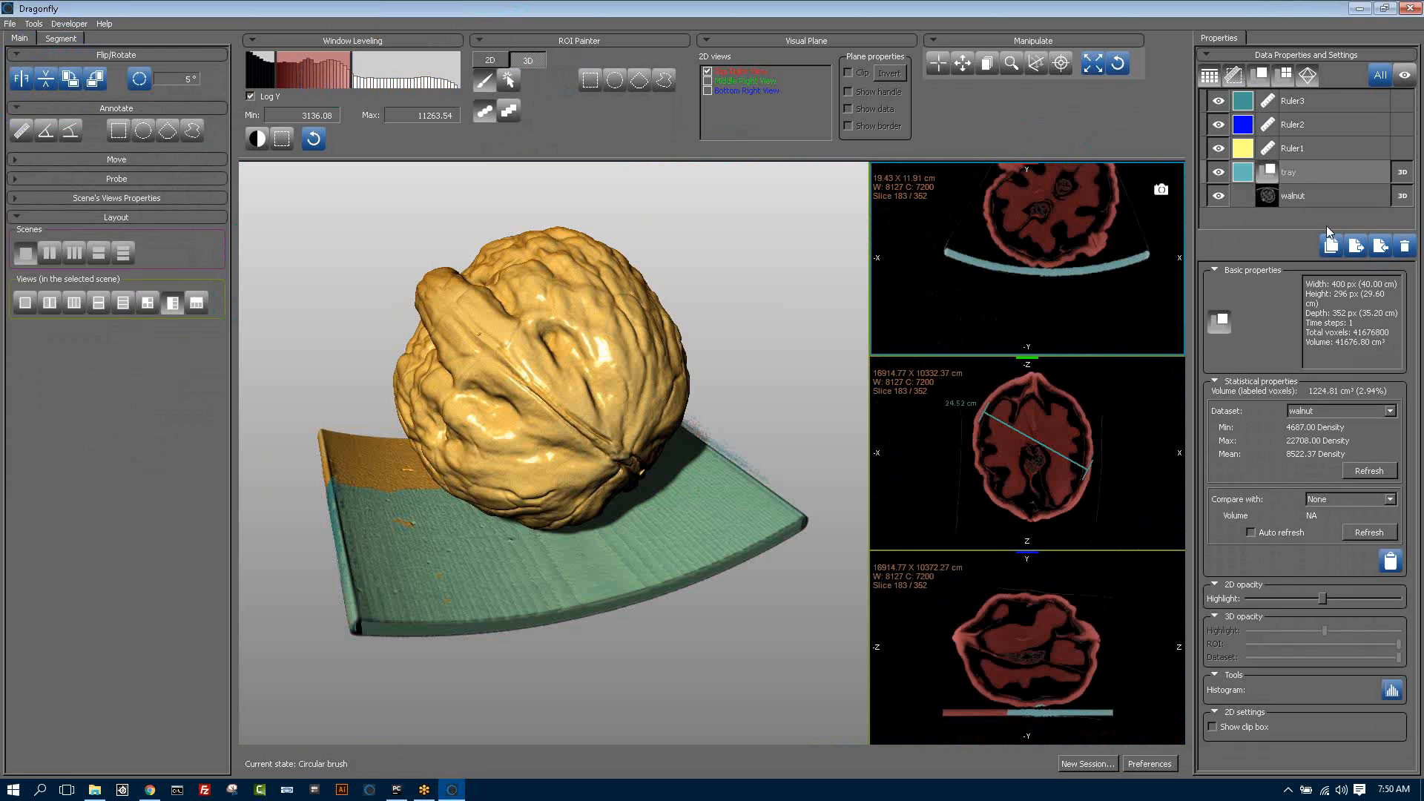
{"action": "left_click", "coordinate": [1216, 270]}
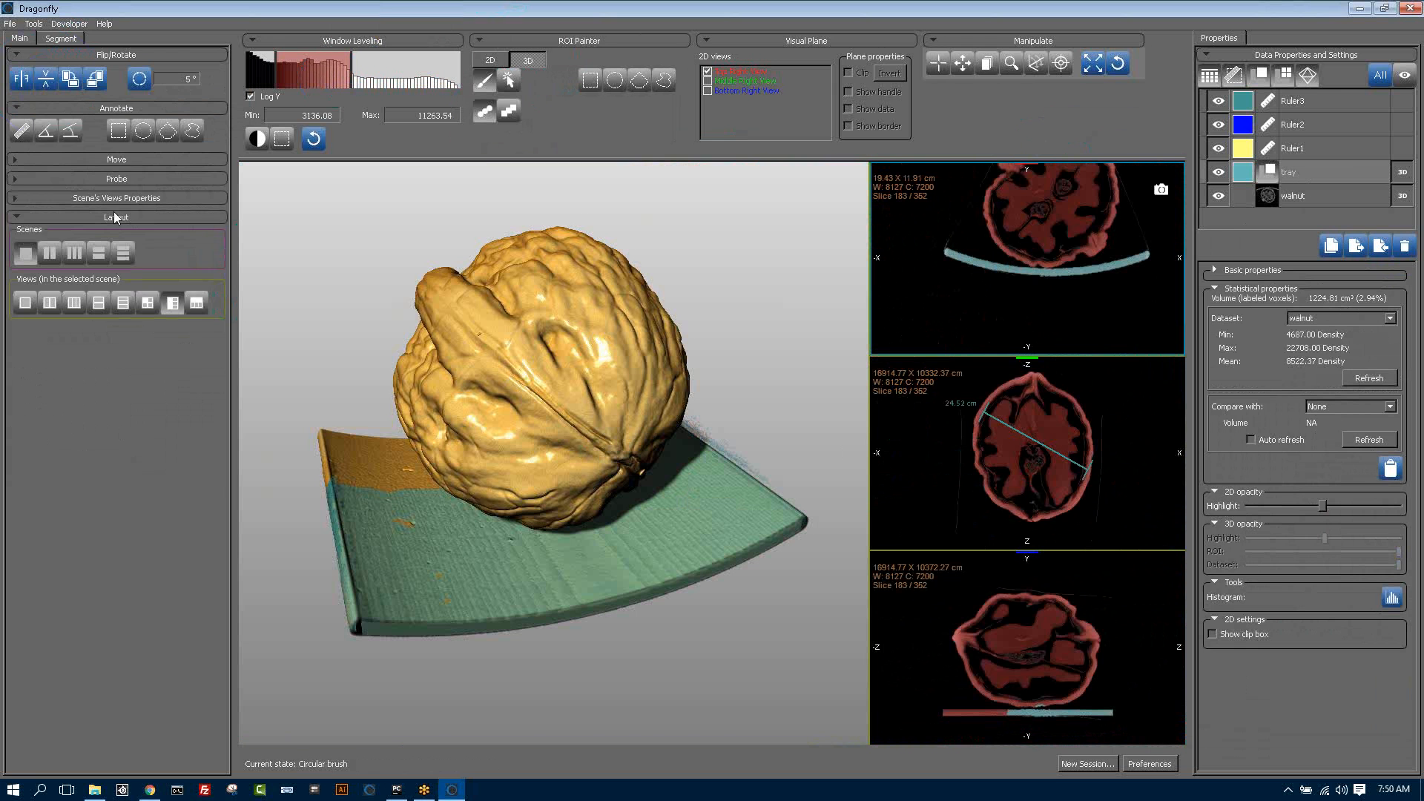
{"action": "left_click", "coordinate": [59, 39]}
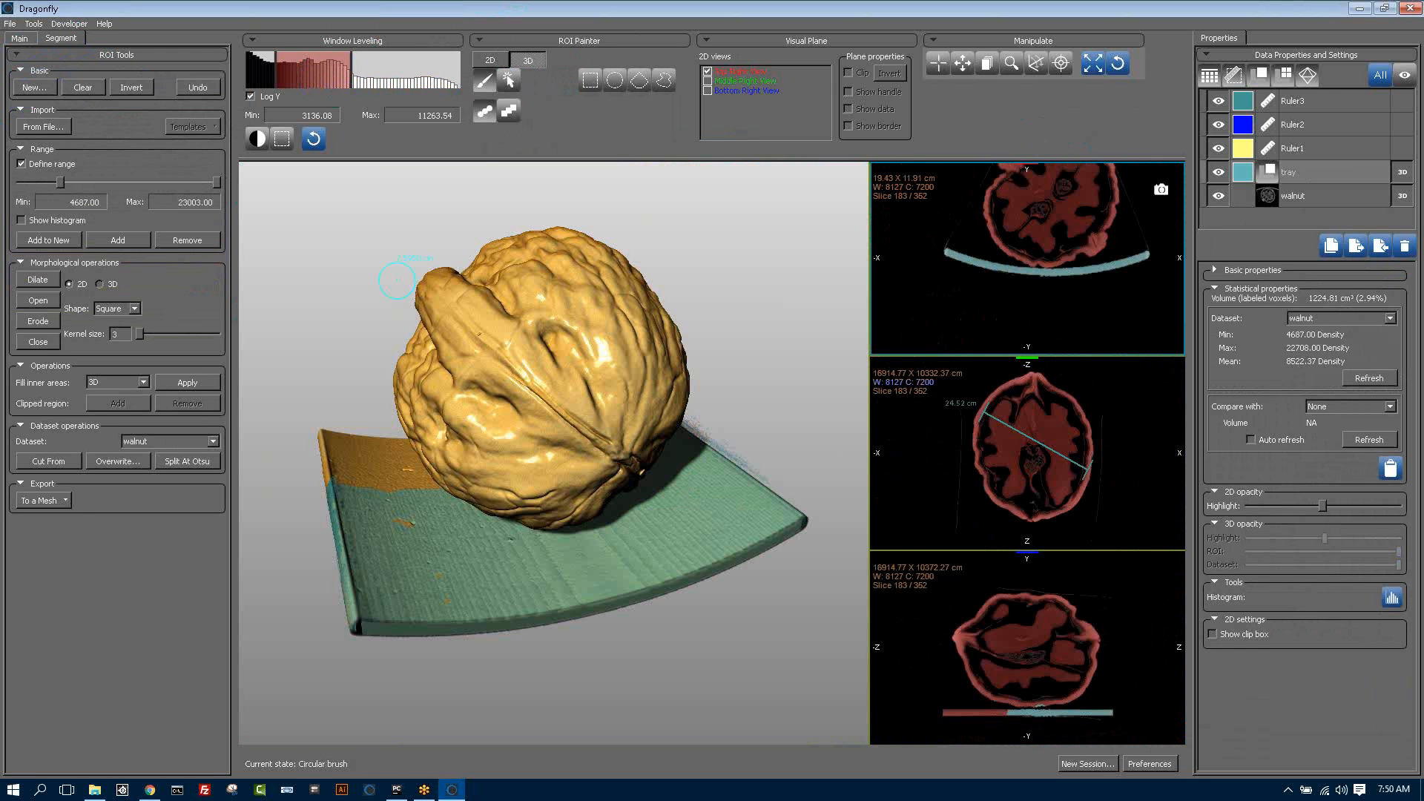
- Dilate the tray ROI in 3D with a size 3 cube kernel and vary its 2D highlight opacity between minimum and maximum
{"action": "left_click", "coordinate": [100, 284]}
{"action": "left_click", "coordinate": [39, 279]}
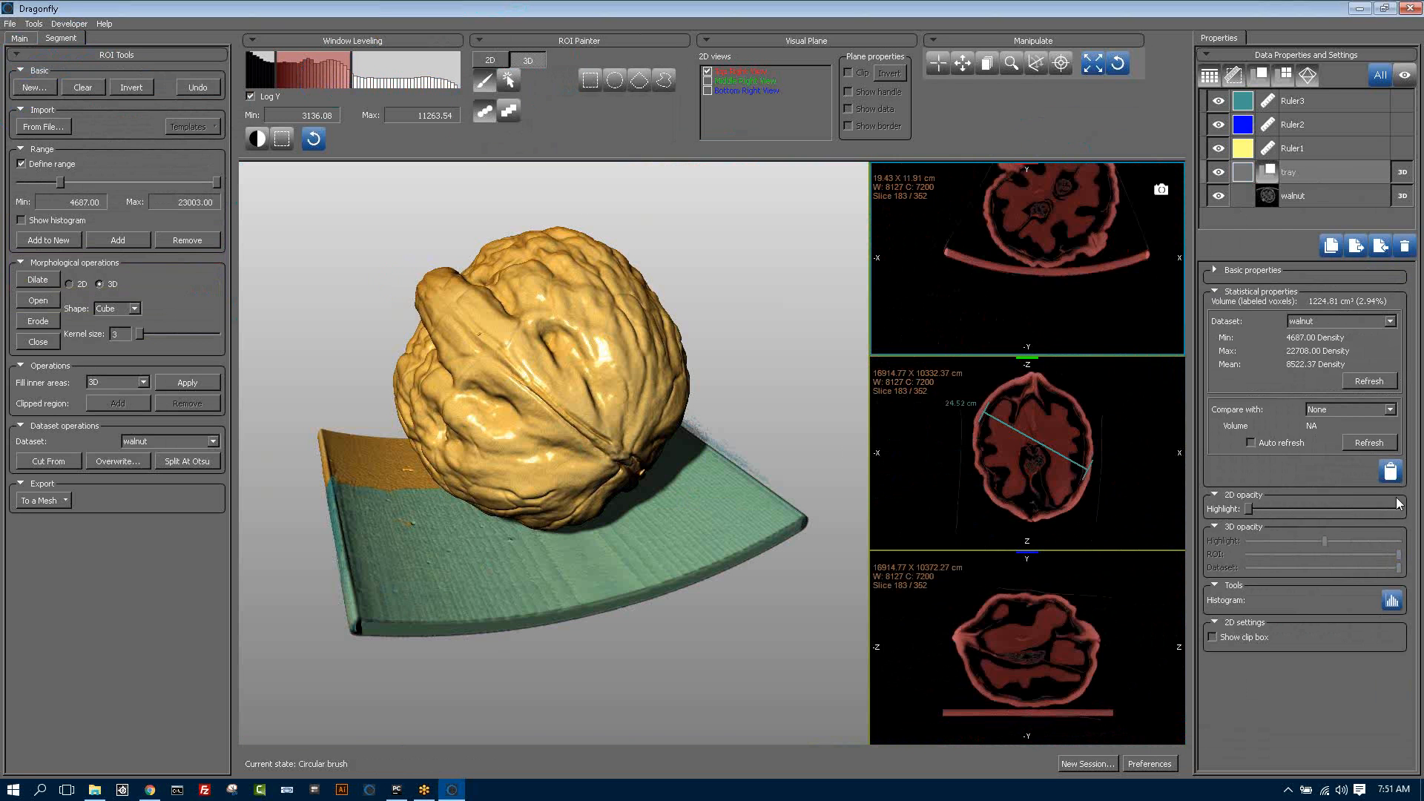
{"action": "left_click_drag", "start_coordinate": [1322, 505], "coordinate": [1397, 505]}
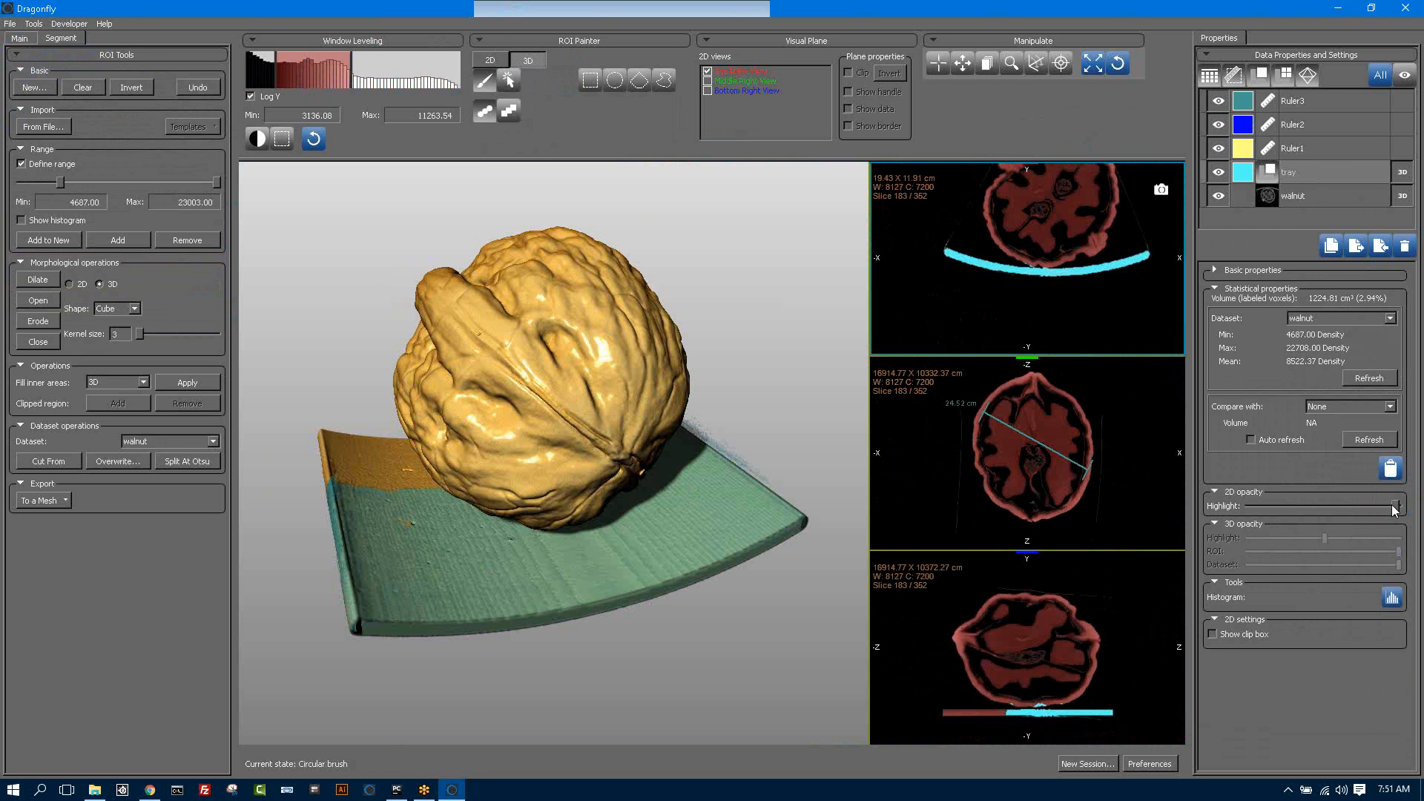
{"action": "left_click", "coordinate": [1393, 505]}
{"action": "scroll", "coordinate": [1391, 505], "scroll_direction": "down", "scroll_amount": 4, "text": "ctrl"}
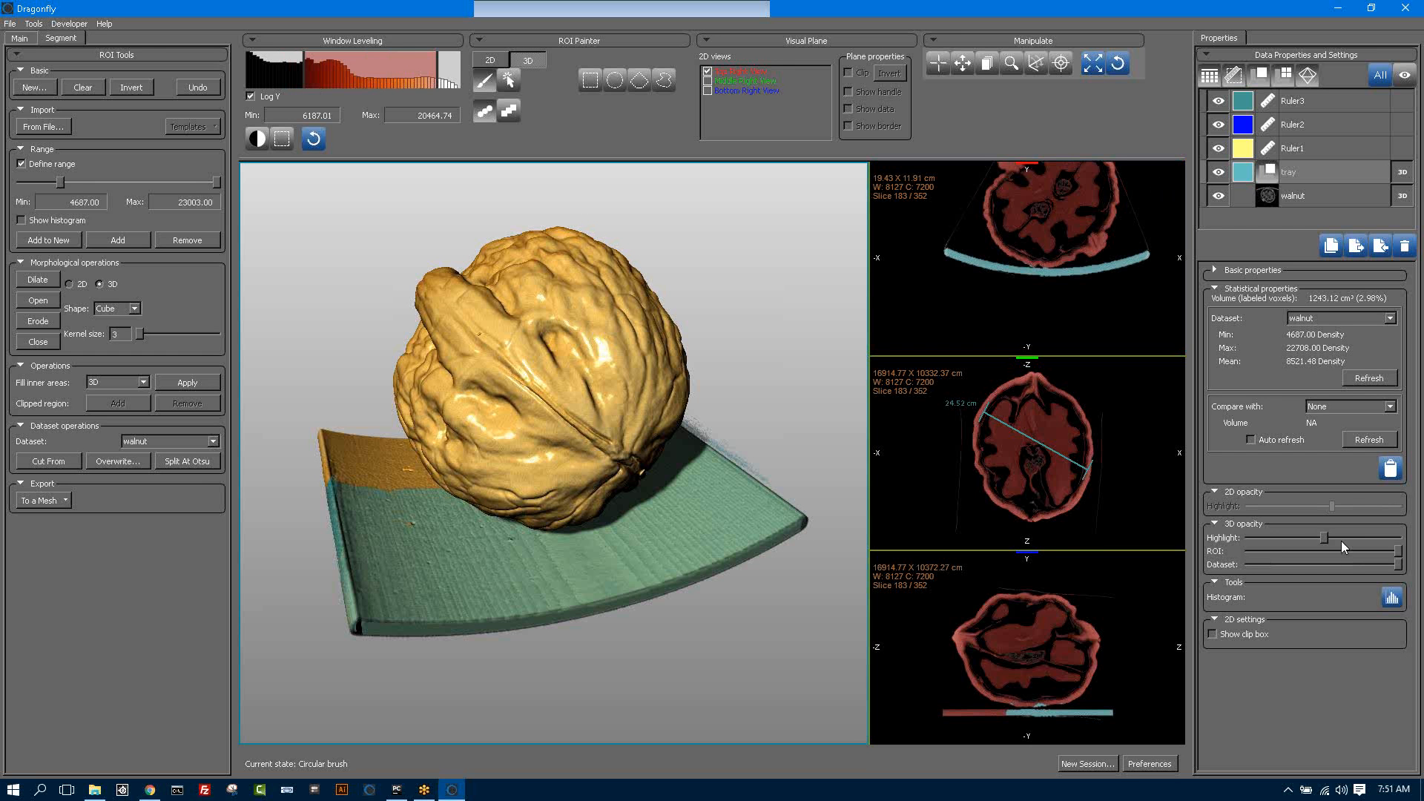
- Set the tray's 3D highlight opacity to zero, then lower the ROI and dataset opacities in turn and restore both to full
{"action": "scroll", "coordinate": [1341, 541], "scroll_direction": "down", "scroll_amount": 5}
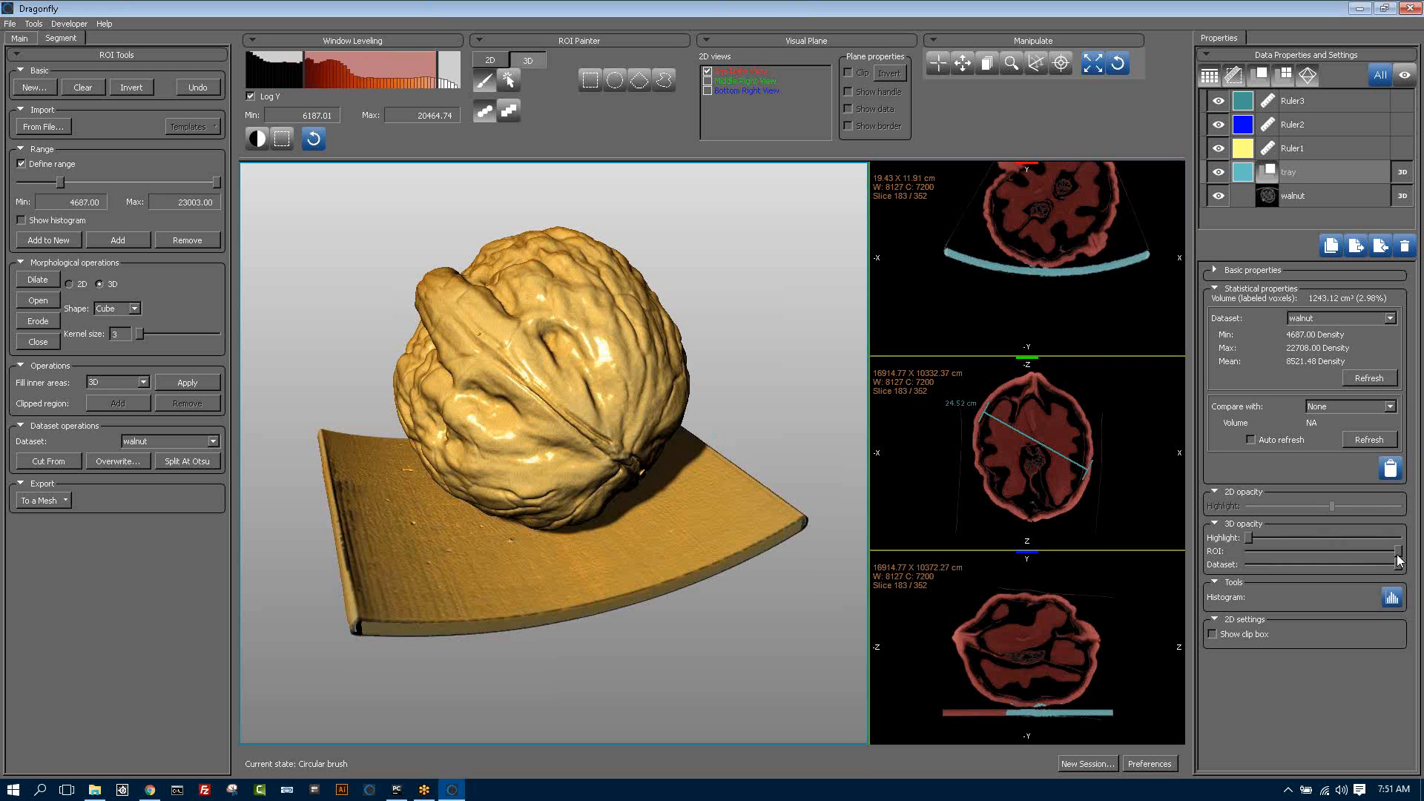
{"action": "left_click_drag", "start_coordinate": [1398, 551], "coordinate": [1237, 557]}
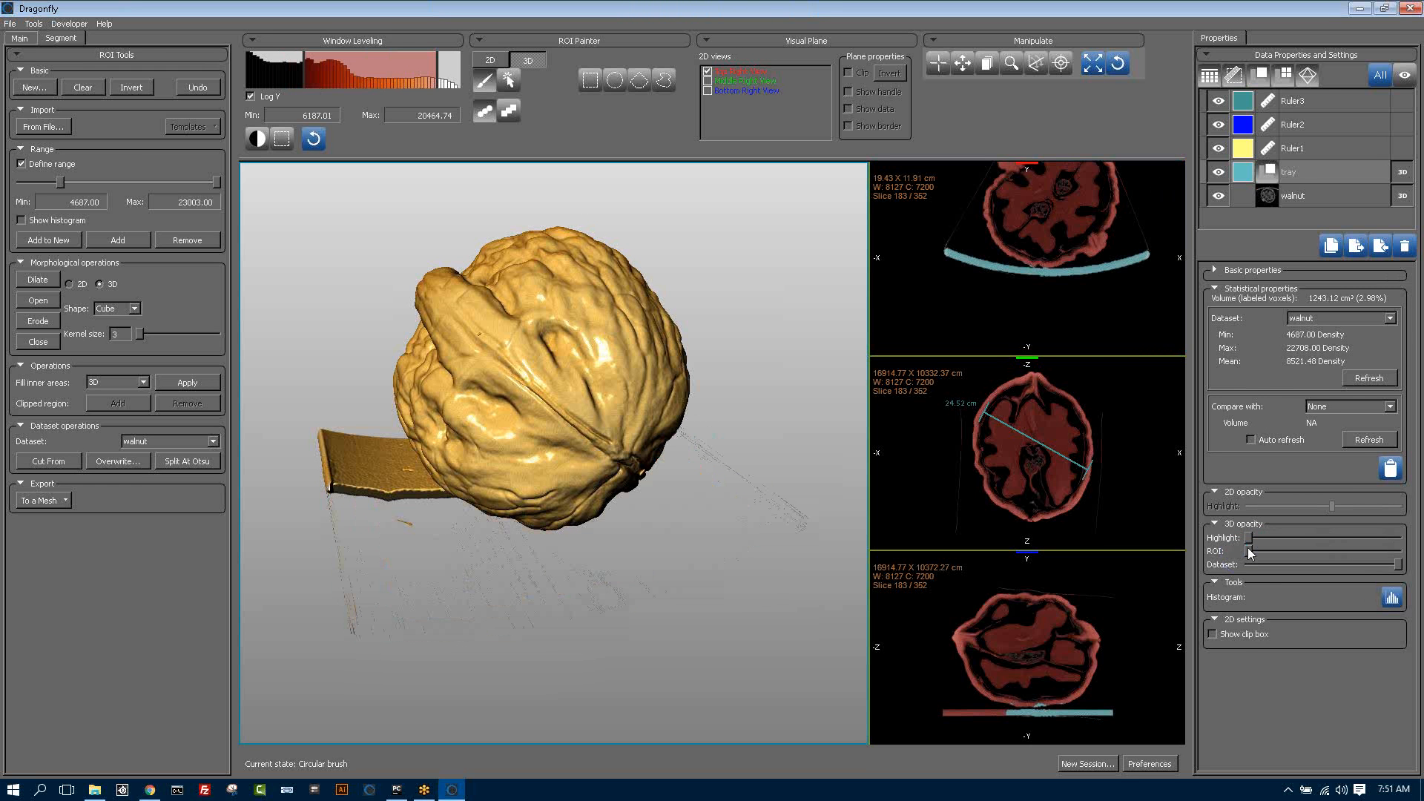
{"action": "left_click", "coordinate": [1398, 552]}
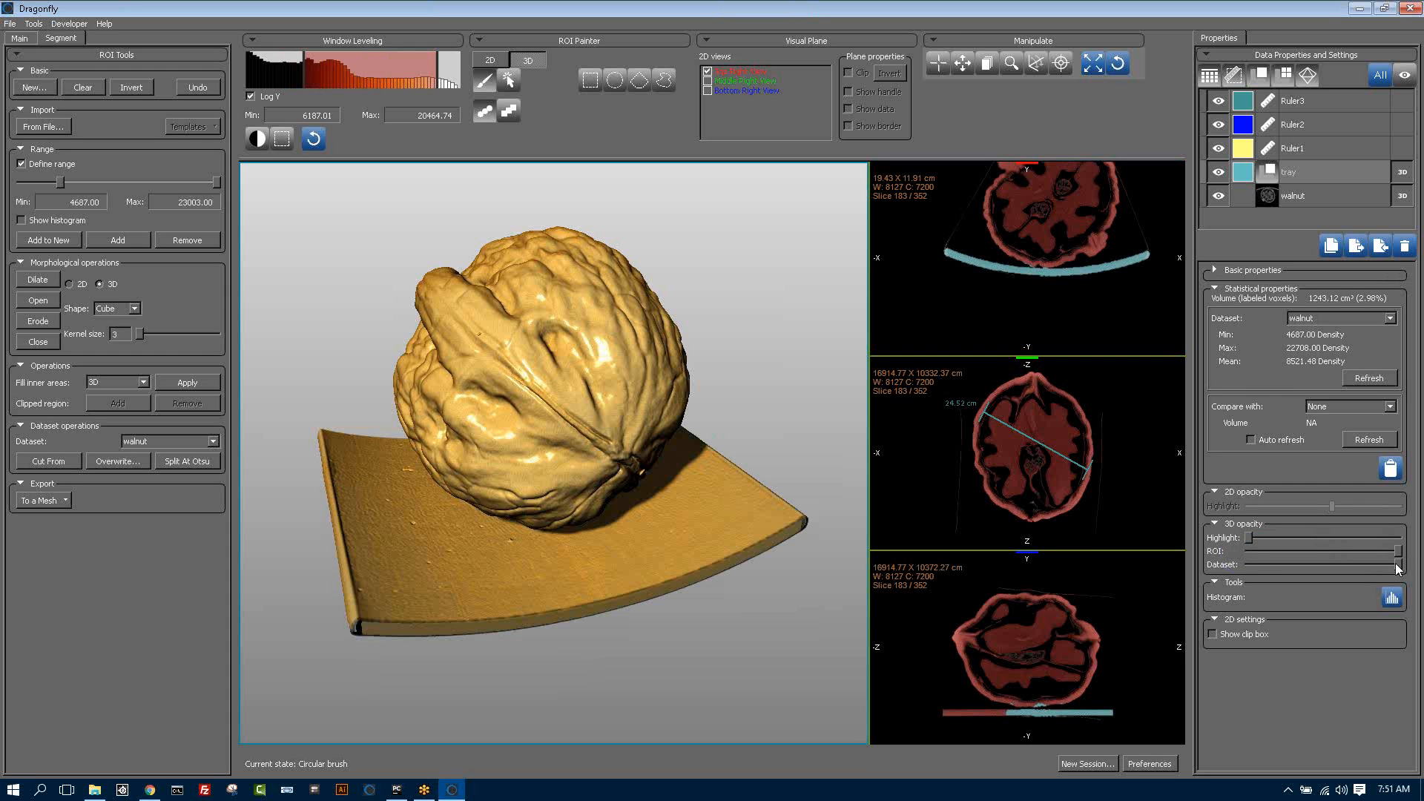
{"action": "left_click", "coordinate": [1249, 564]}
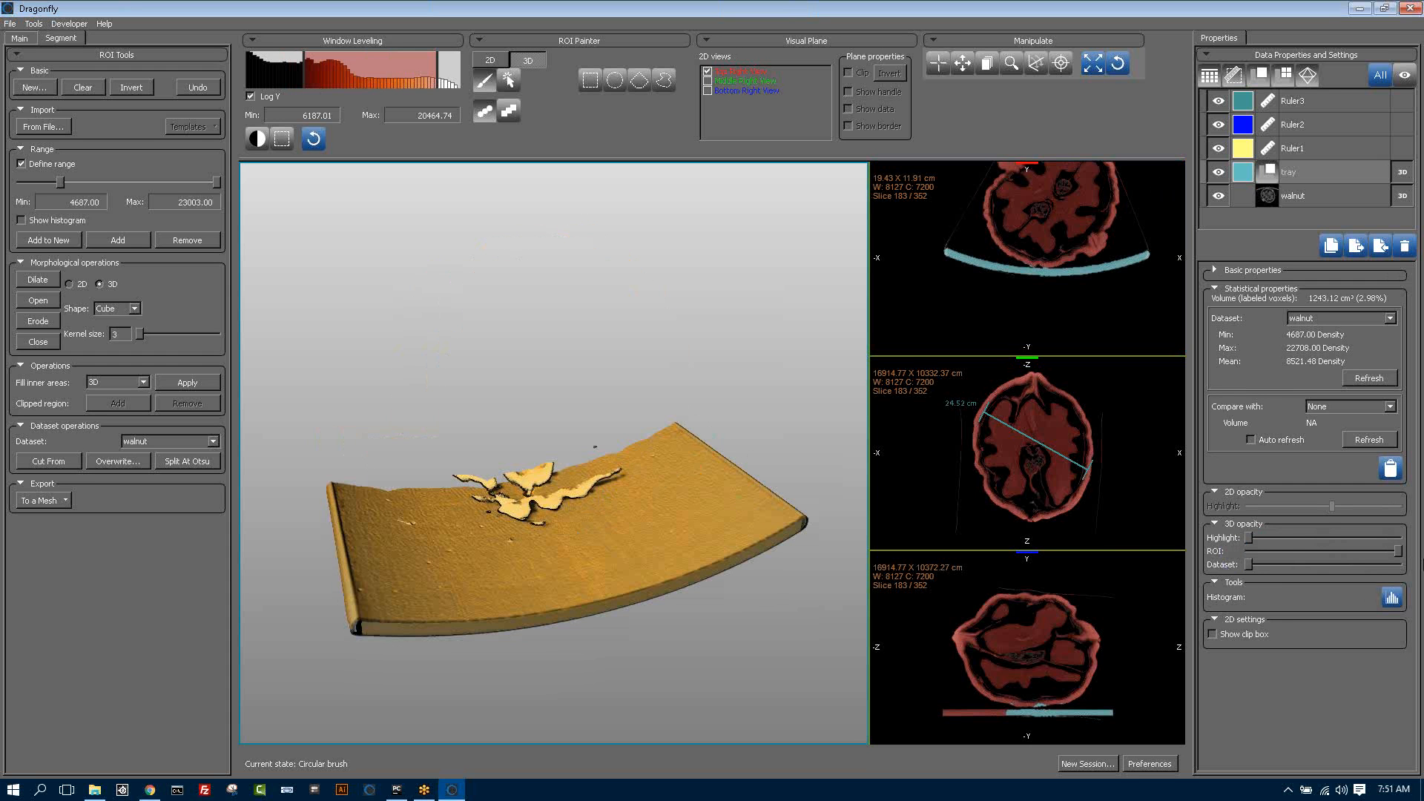
{"action": "left_click", "coordinate": [1399, 564]}
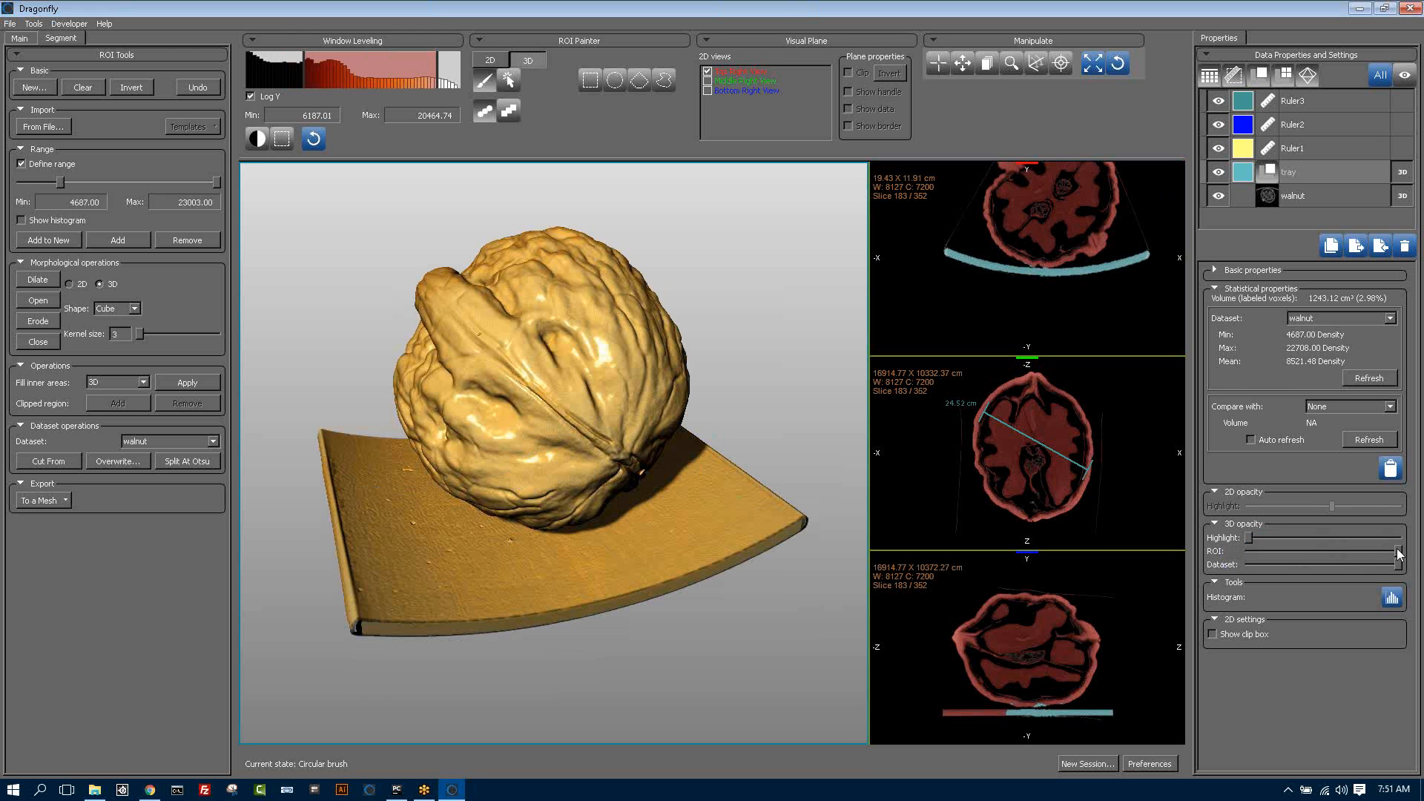
{"action": "left_click", "coordinate": [1296, 553]}
{"action": "left_click", "coordinate": [1400, 553]}
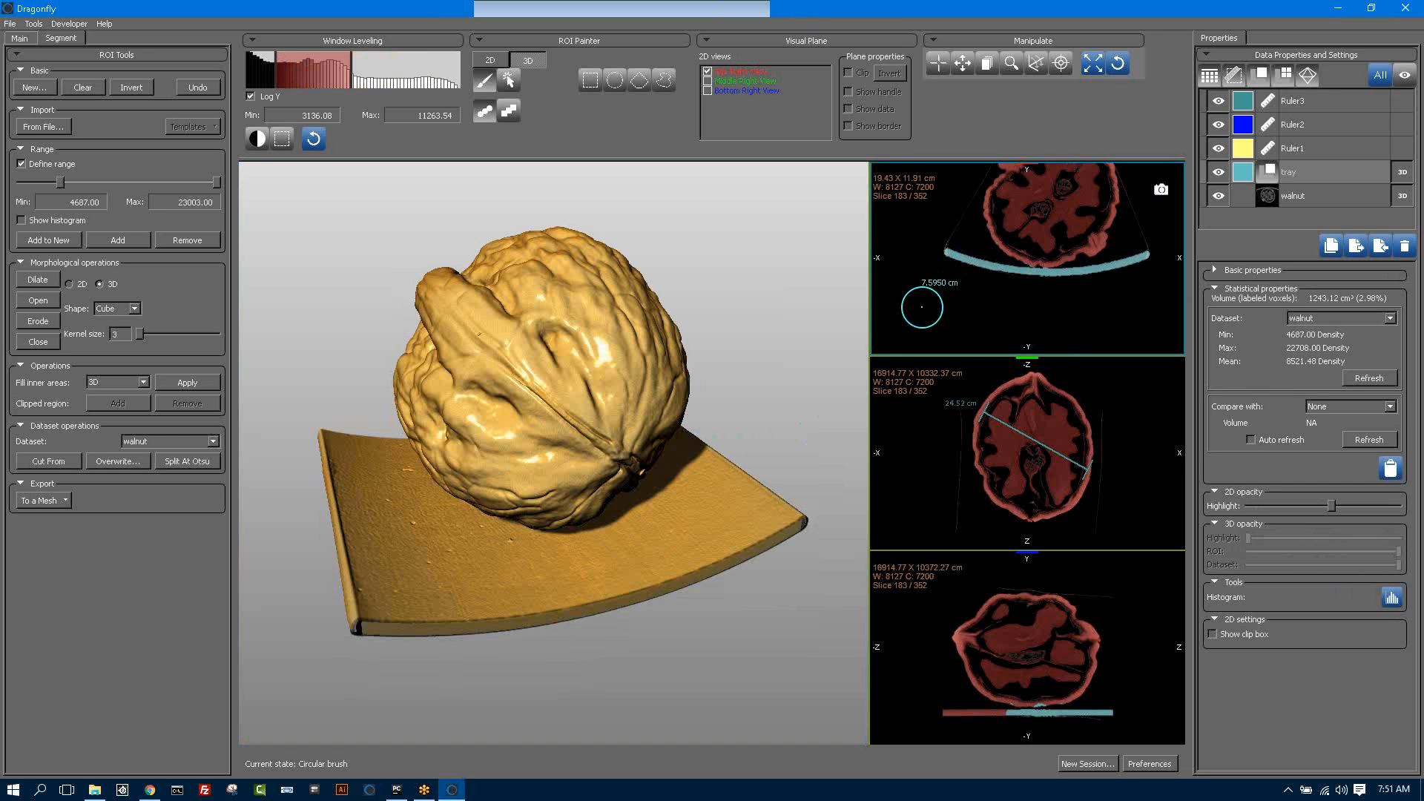
- Enlarge the slice 183 view, shift the window leveling to -1725.22 to 6555.59, and turn off the defined range
{"action": "double_click", "coordinate": [929, 312]}
{"action": "scroll", "coordinate": [929, 312], "scroll_direction": "up", "scroll_amount": 3}
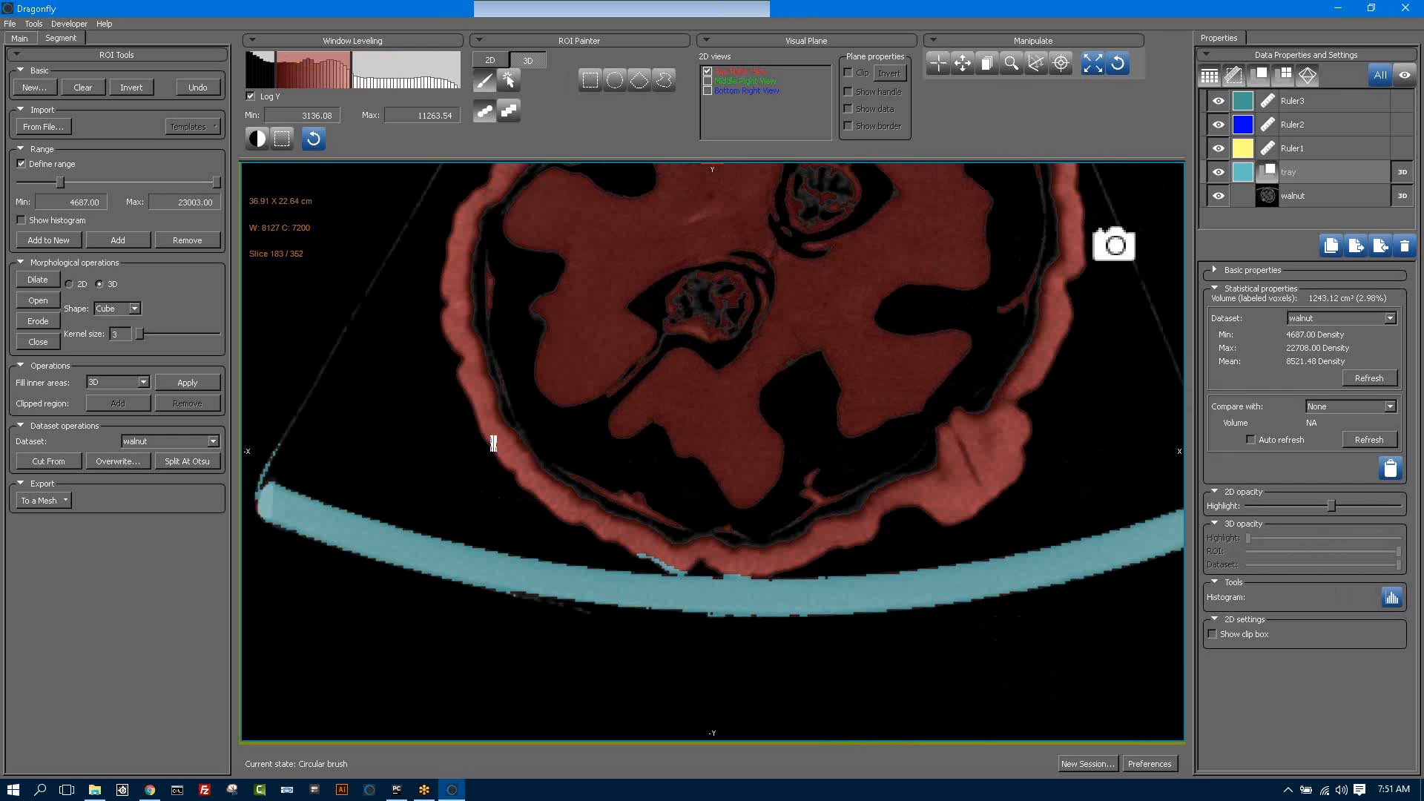
{"action": "right_click_drag", "start_coordinate": [632, 565], "coordinate": [544, 239]}
{"action": "left_click", "coordinate": [23, 165]}
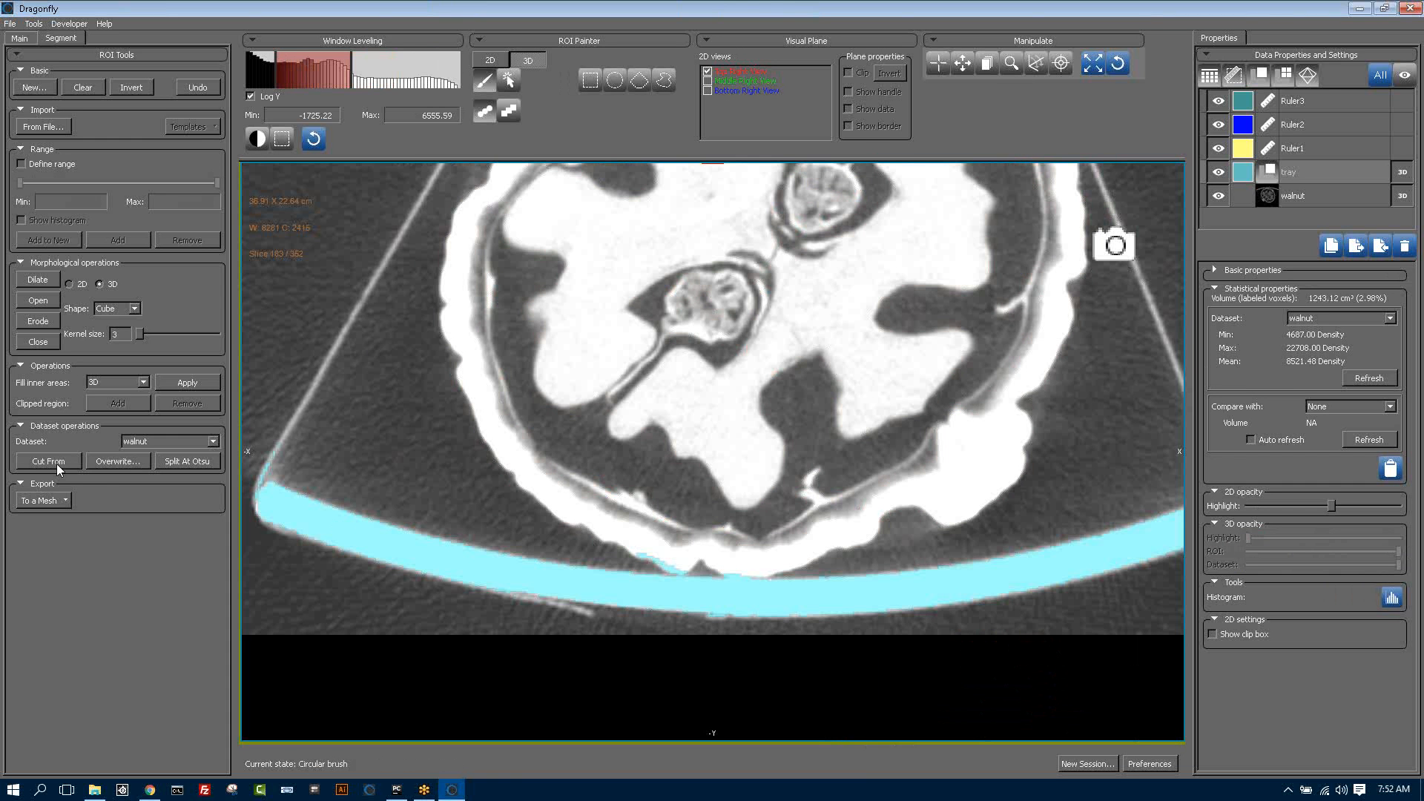
- Cut the tray ROI from the walnut dataset and inspect the cut with the ROI hidden before restoring the multi-view layout
{"action": "left_click", "coordinate": [73, 461]}
{"action": "left_click", "coordinate": [1218, 172]}
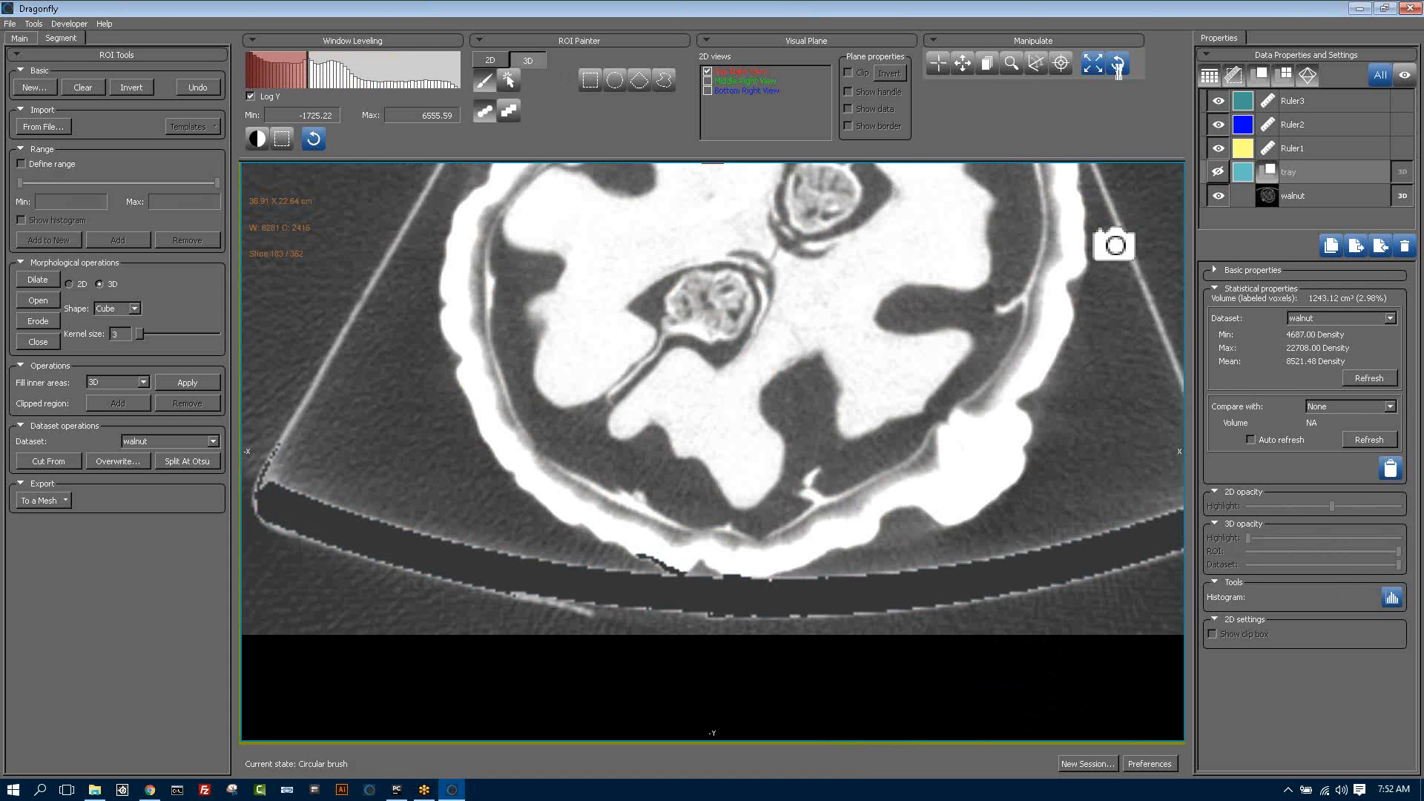
{"action": "scroll", "coordinate": [413, 533], "scroll_direction": "down", "scroll_amount": 5}
{"action": "scroll", "coordinate": [413, 534], "scroll_direction": "down", "scroll_amount": 1}
{"action": "double_click", "coordinate": [413, 533]}
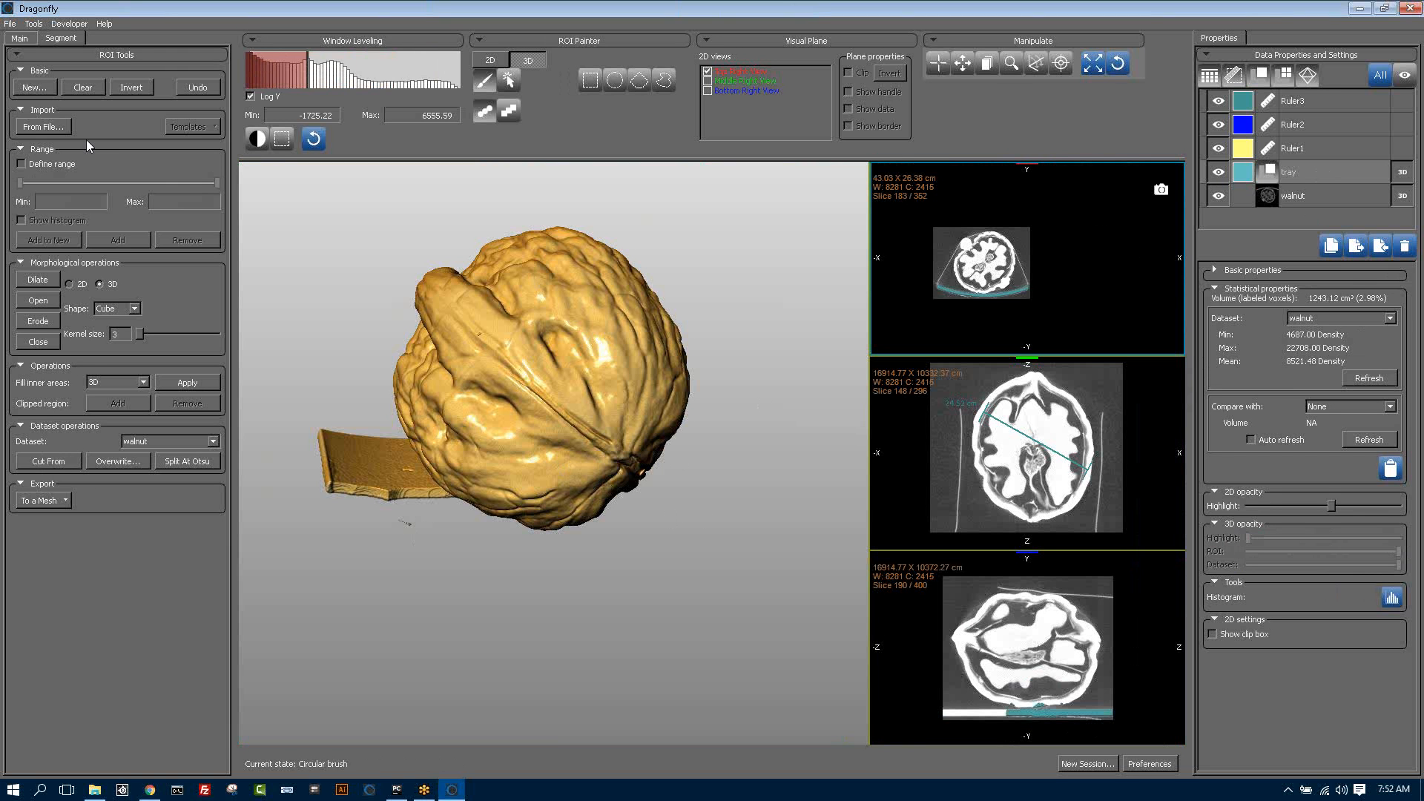
- Create a new ROI named cutaway with the walnut dataset's shape and a white colour
{"action": "left_click", "coordinate": [29, 88]}
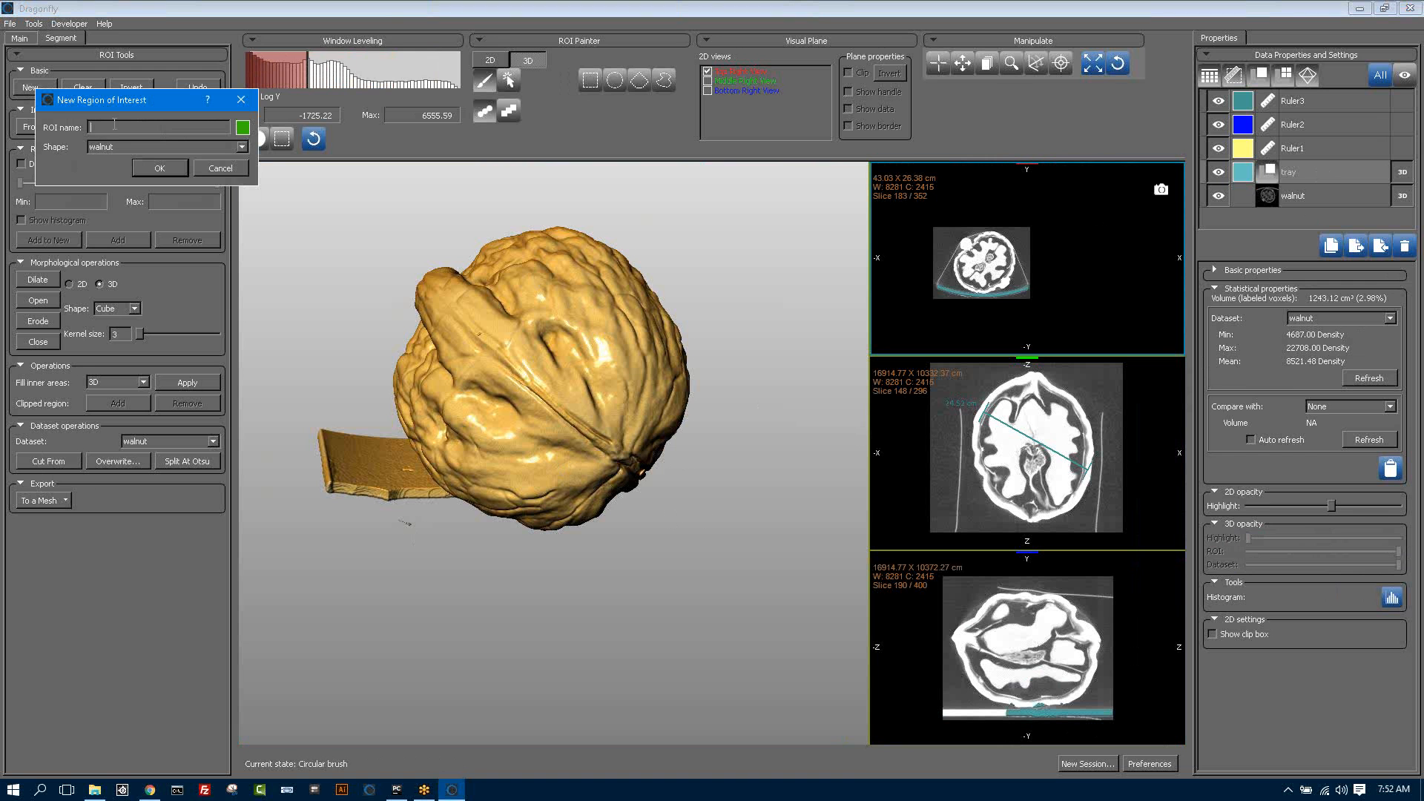
{"action": "type", "text": "cutaway"}
{"action": "left_click", "coordinate": [242, 128]}
{"action": "left_click", "coordinate": [170, 145]}
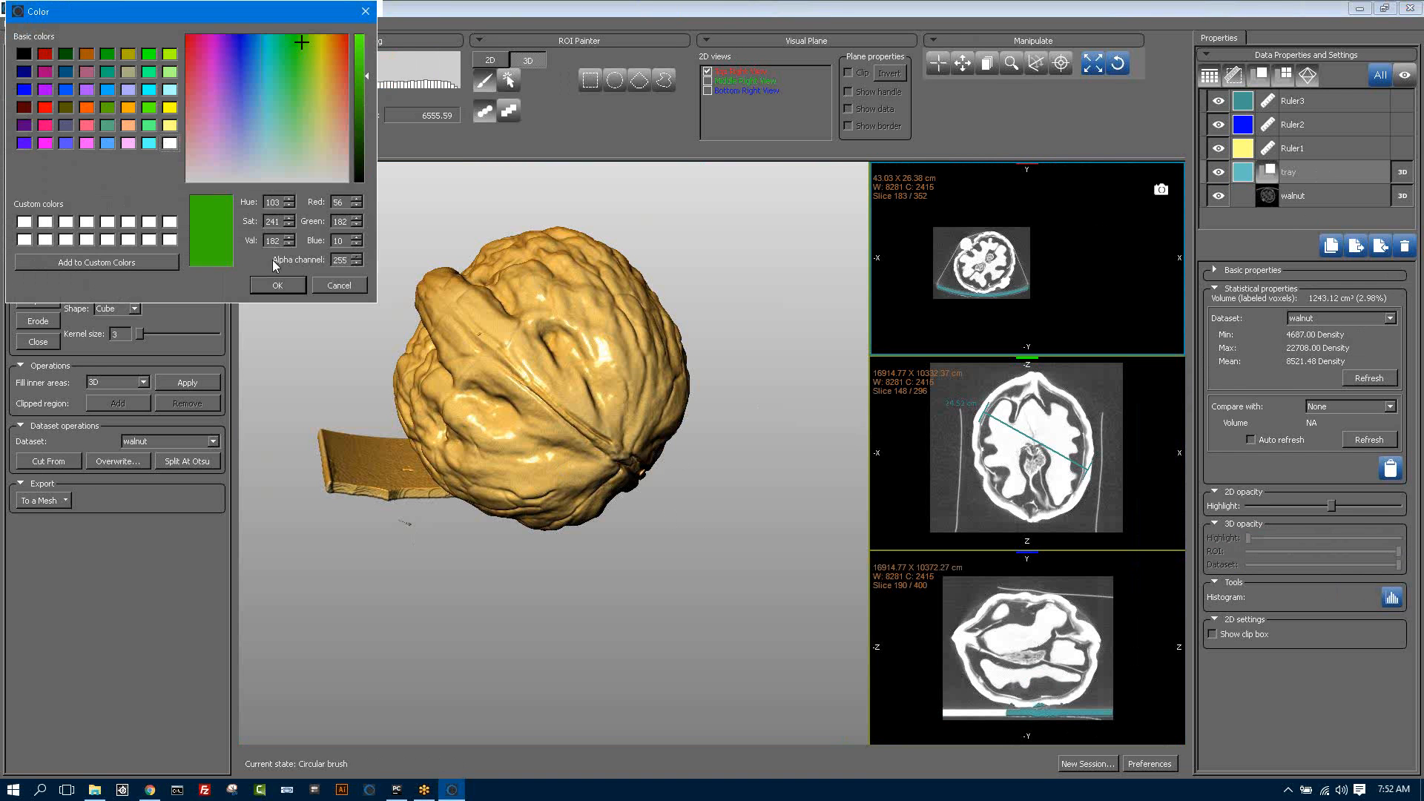
{"action": "left_click", "coordinate": [278, 286]}
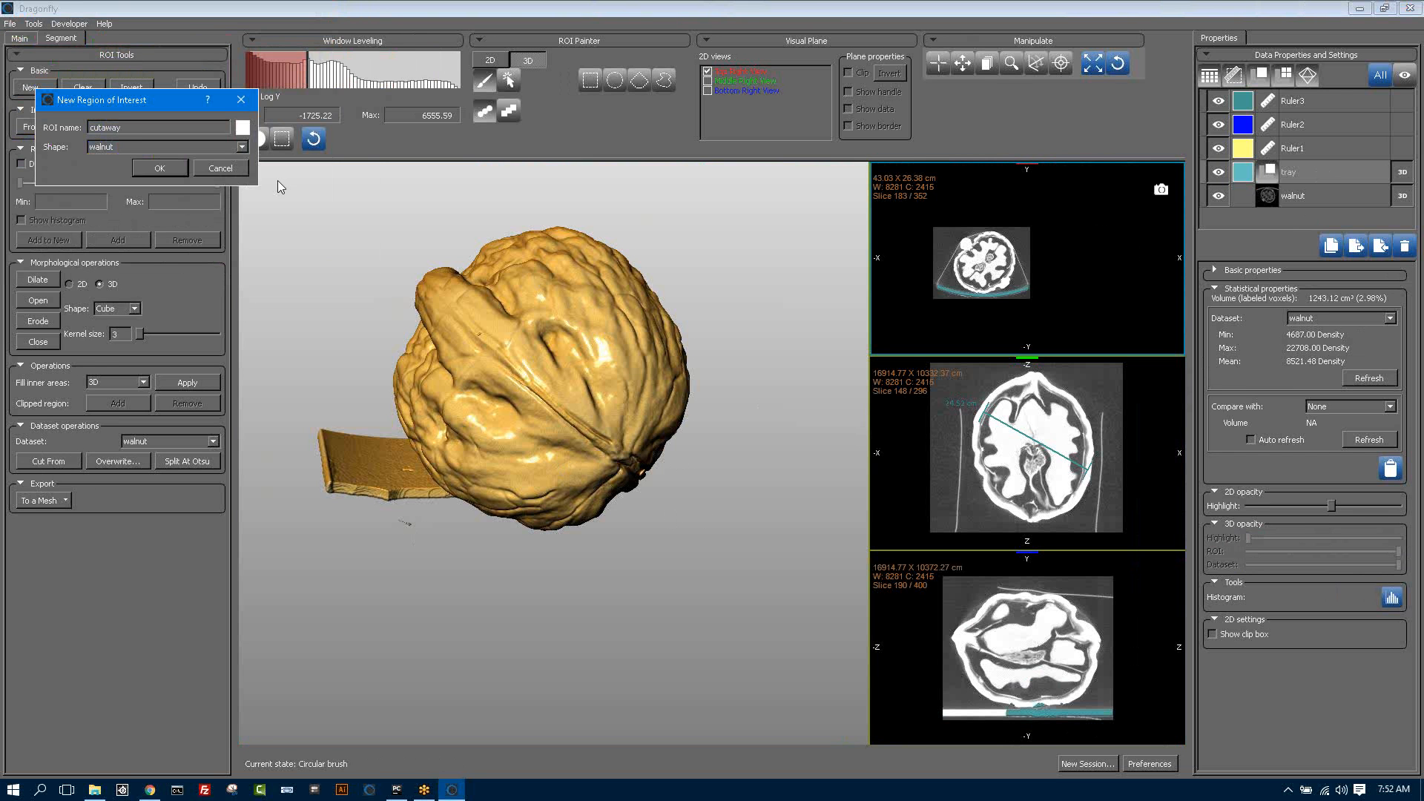
{"action": "left_click", "coordinate": [157, 169]}
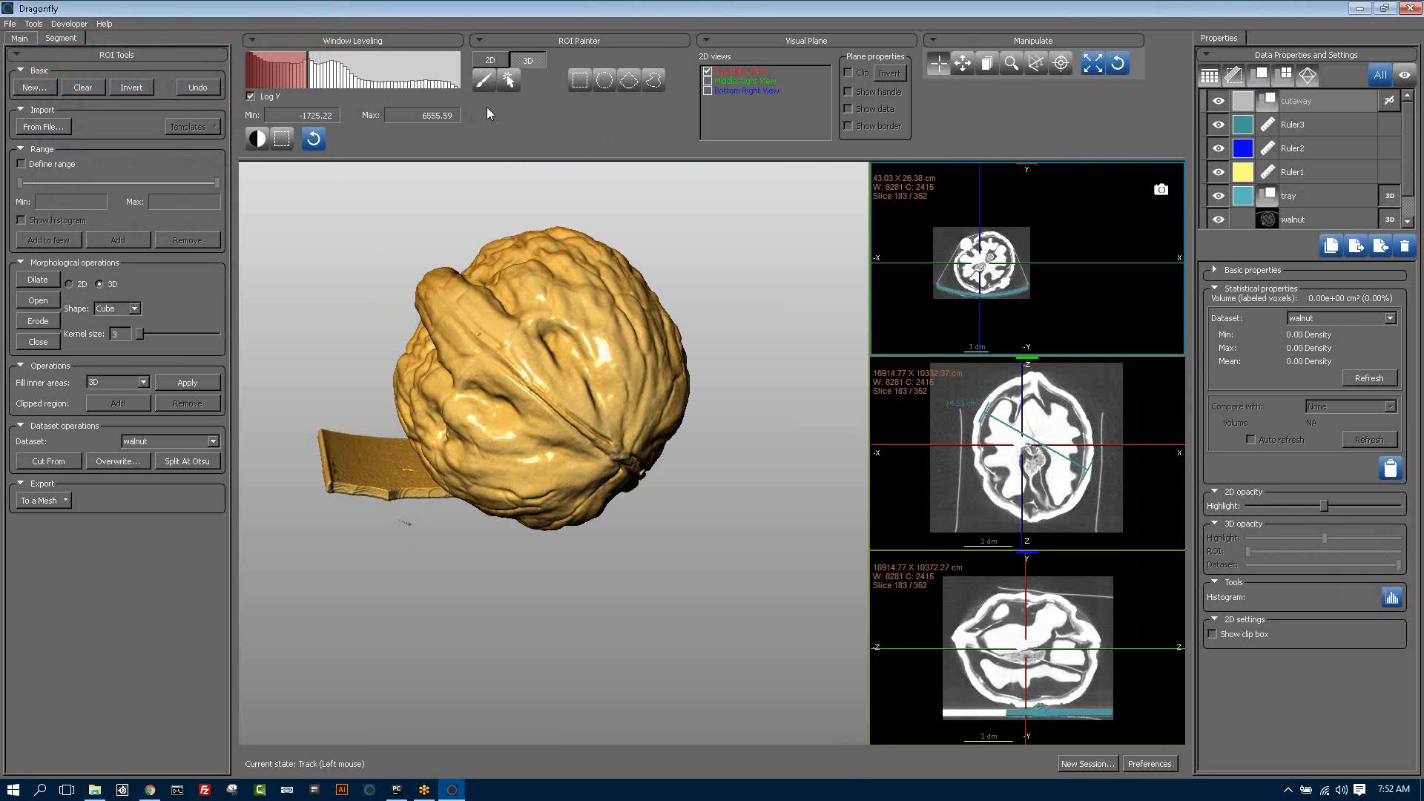
- Paint one large sphere over the walnut's end in the middle view at slice 116, using an enlarged 3D circular brush
{"action": "left_click", "coordinate": [484, 81]}
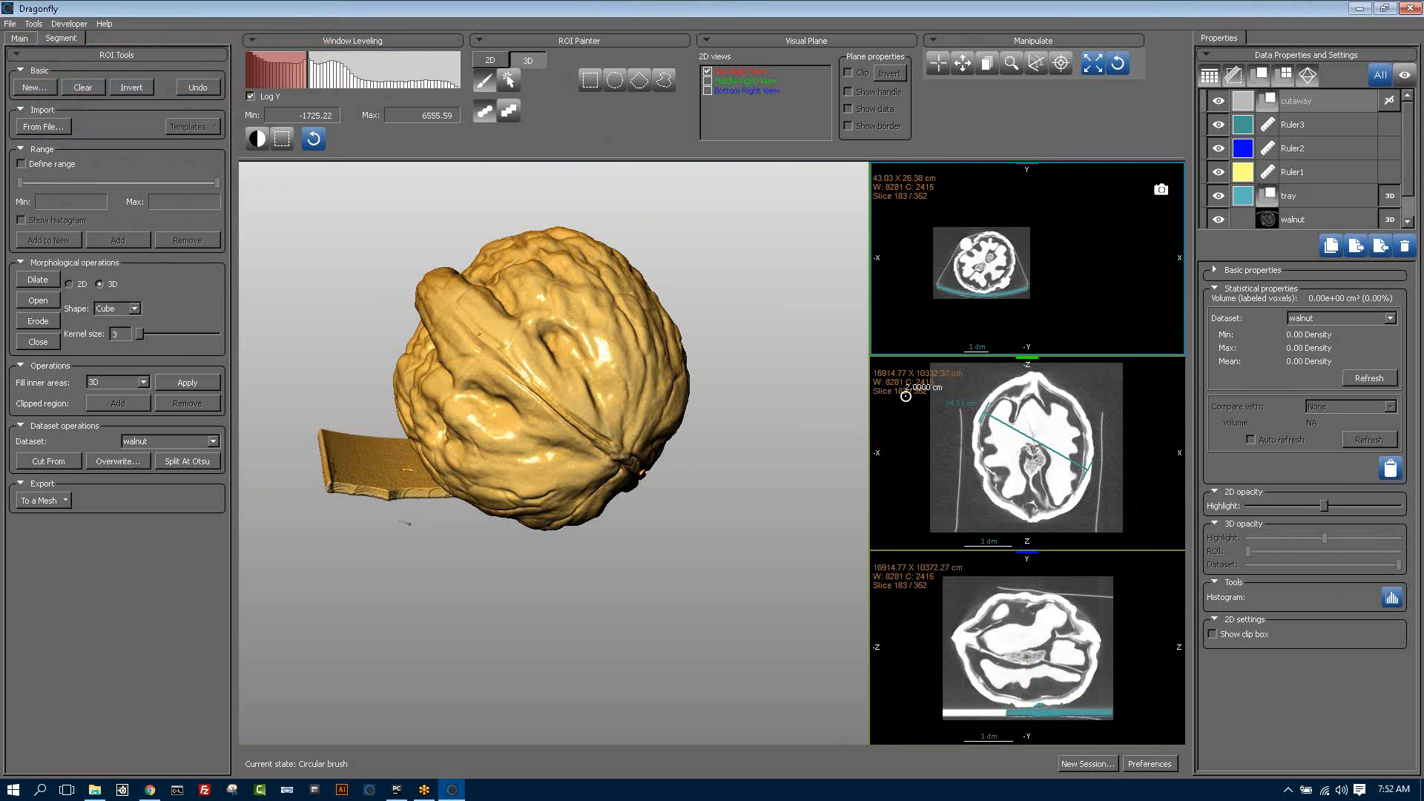
{"action": "left_click", "coordinate": [906, 401]}
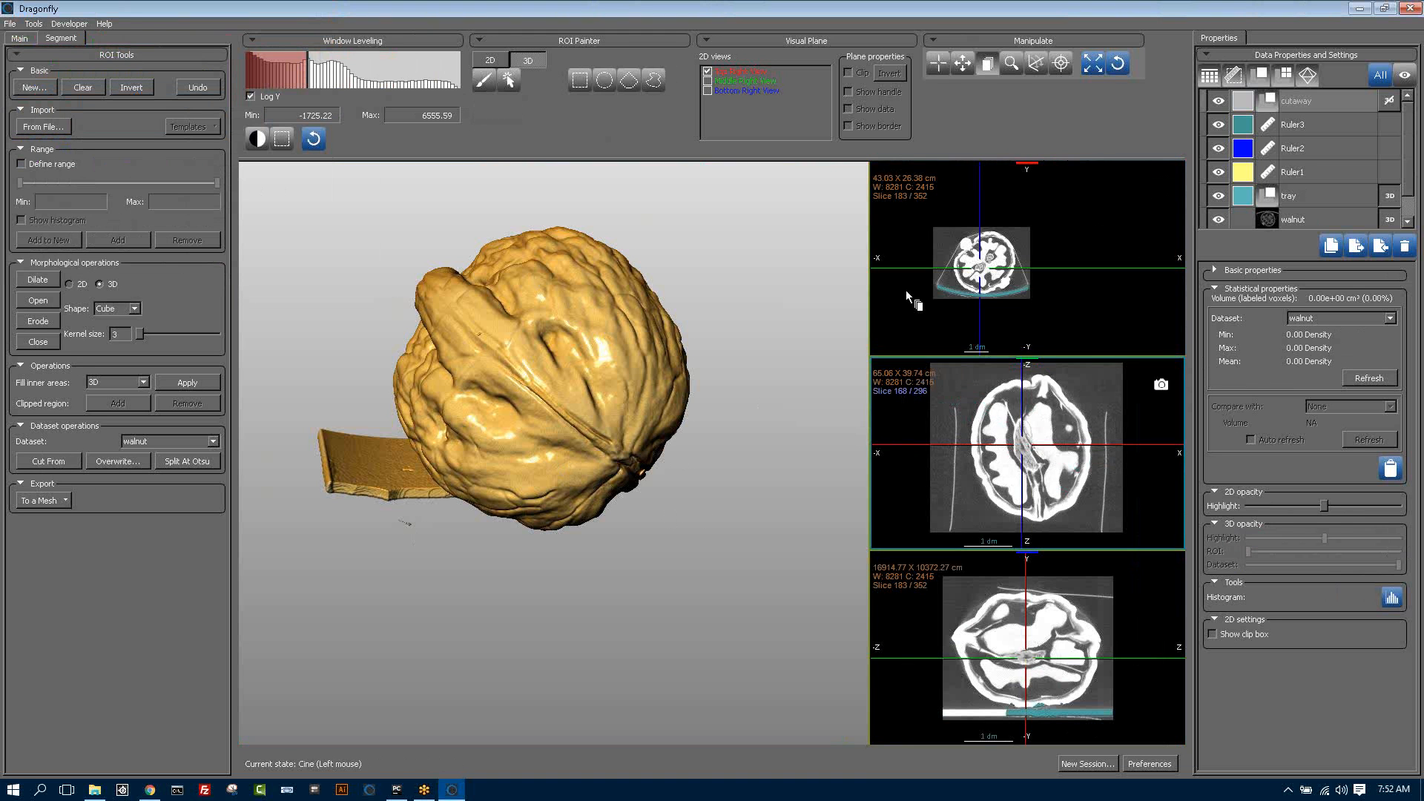
{"action": "left_click_drag", "start_coordinate": [906, 291], "coordinate": [944, 495]}
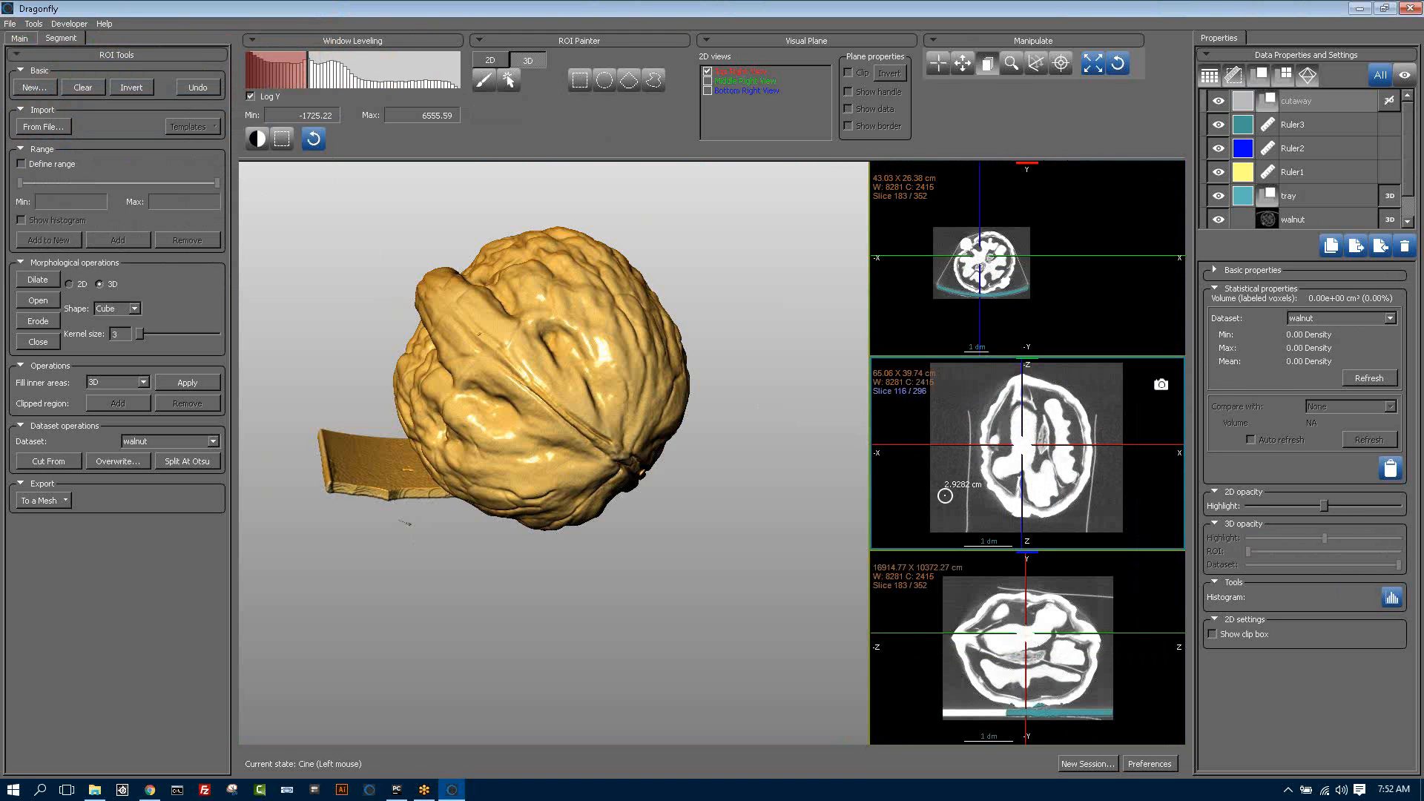
{"action": "scroll", "coordinate": [945, 496], "scroll_direction": "up", "scroll_amount": 5, "text": "ctrl"}
{"action": "scroll", "coordinate": [945, 495], "scroll_direction": "up", "scroll_amount": 4, "text": "ctrl"}
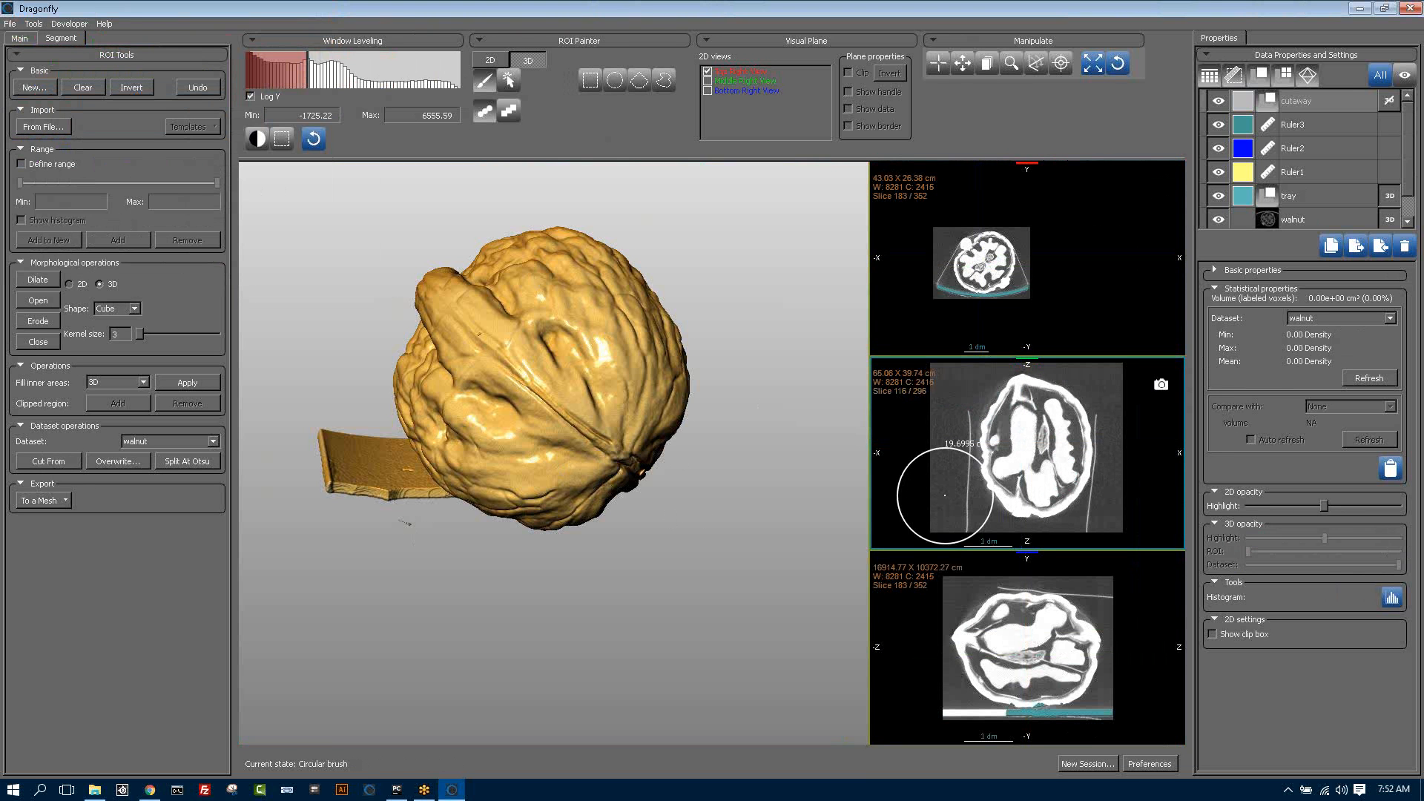
{"action": "scroll", "coordinate": [944, 495], "scroll_direction": "down", "scroll_amount": 1, "text": "ctrl"}
{"action": "scroll", "coordinate": [945, 496], "scroll_direction": "down", "scroll_amount": 1, "text": "ctrl"}
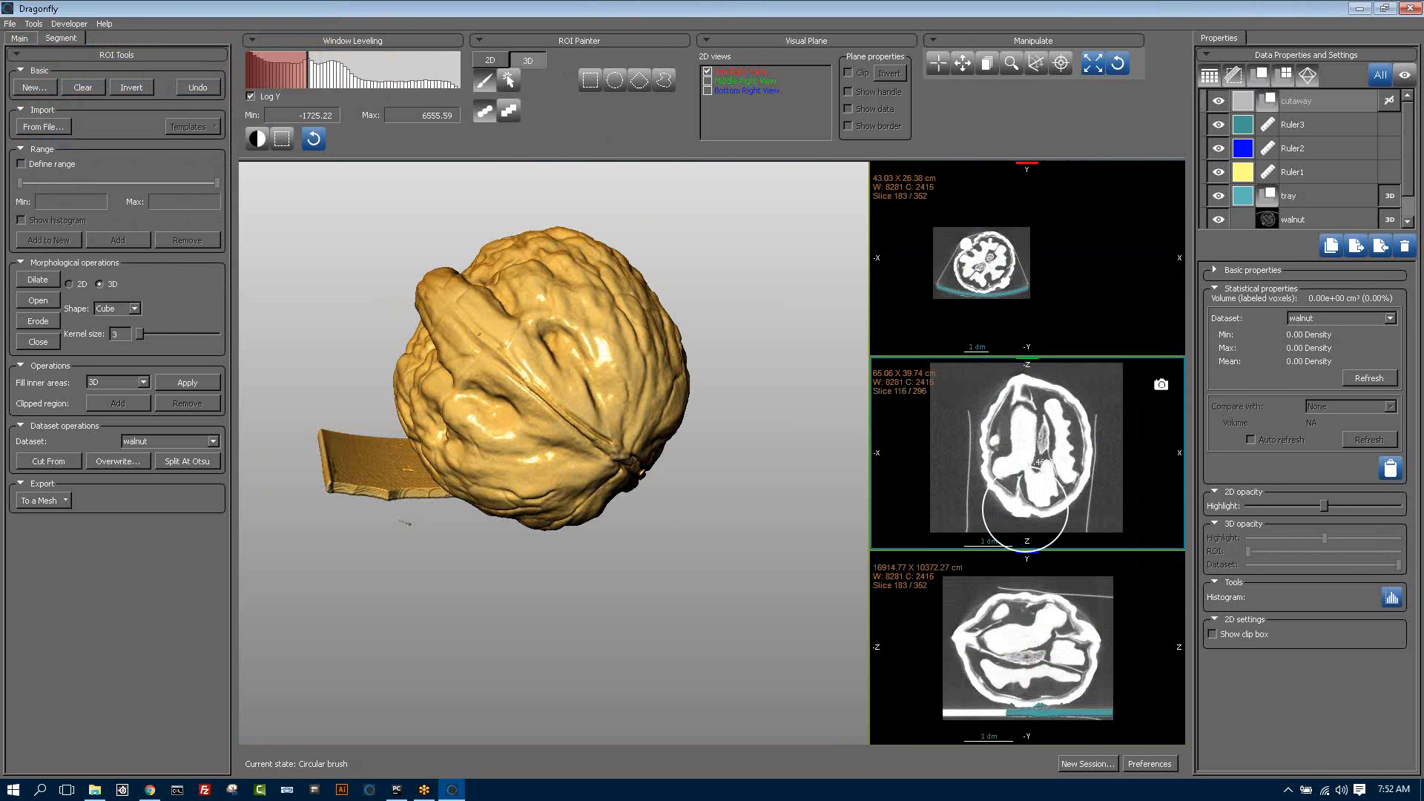
{"action": "left_click", "coordinate": [1025, 510], "text": "ctrl"}
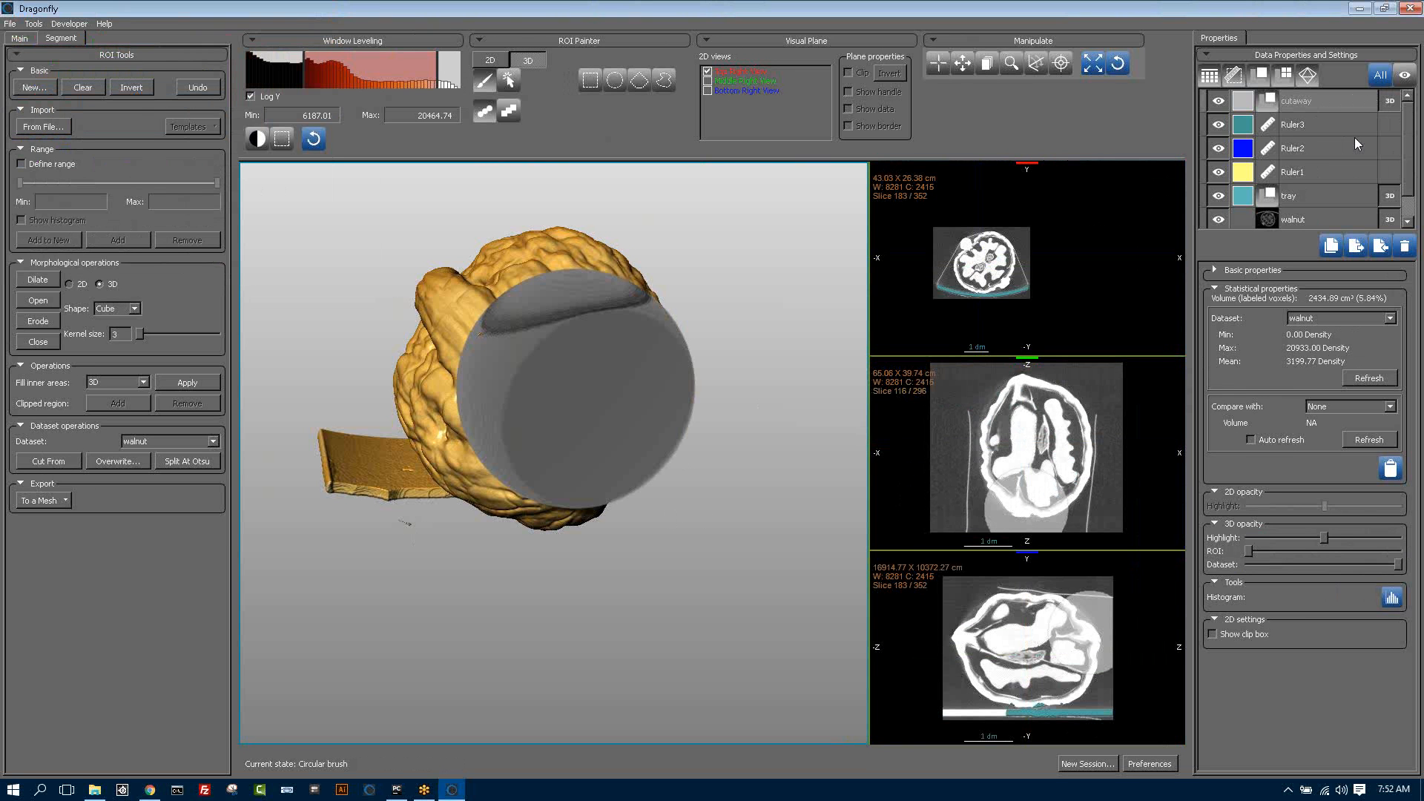
- Set the cutaway region's ROI and highlight opacities in 3D to zero, keeping the dataset opacity at full
{"action": "left_click", "coordinate": [1258, 551]}
{"action": "left_click", "coordinate": [1236, 552]}
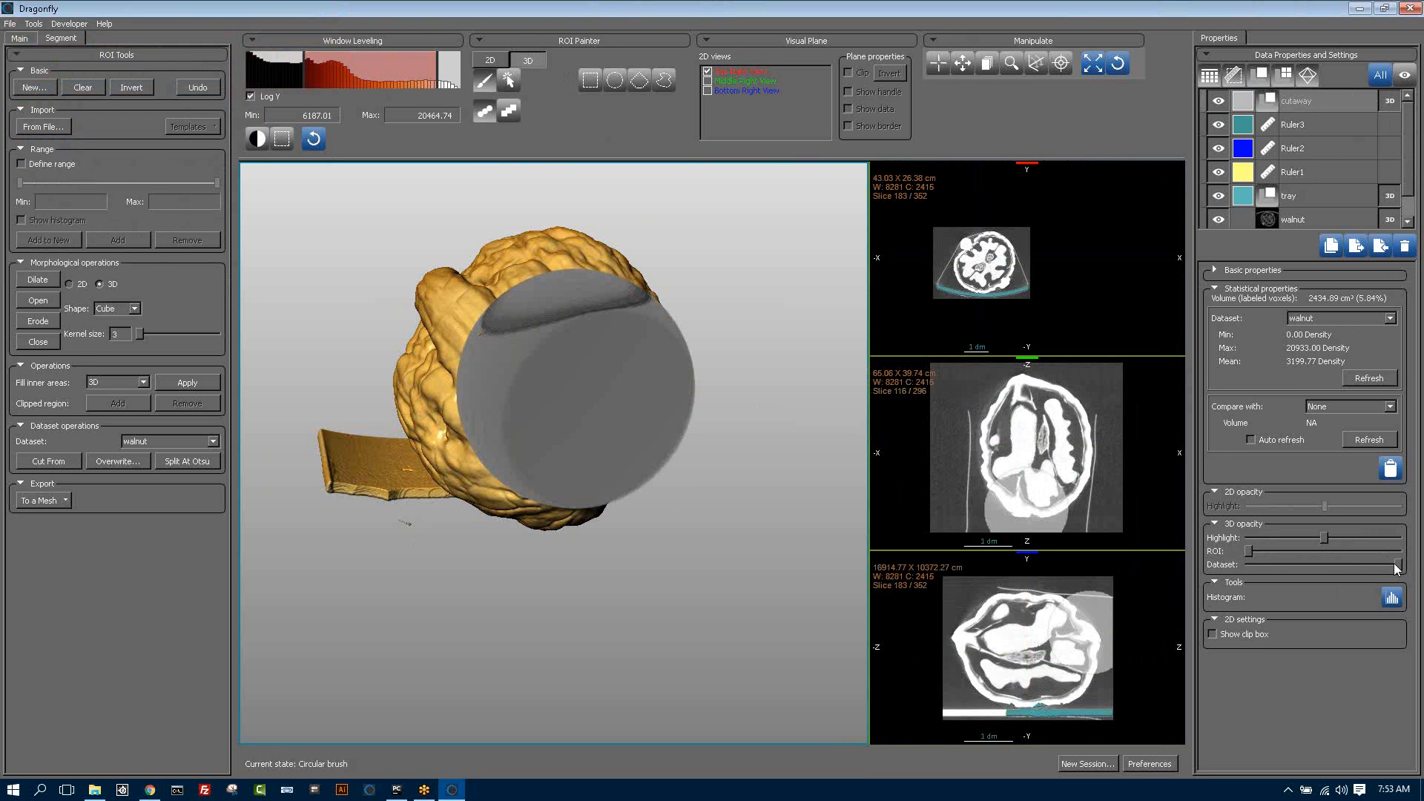
{"action": "left_click_drag", "start_coordinate": [1324, 539], "coordinate": [1221, 550]}
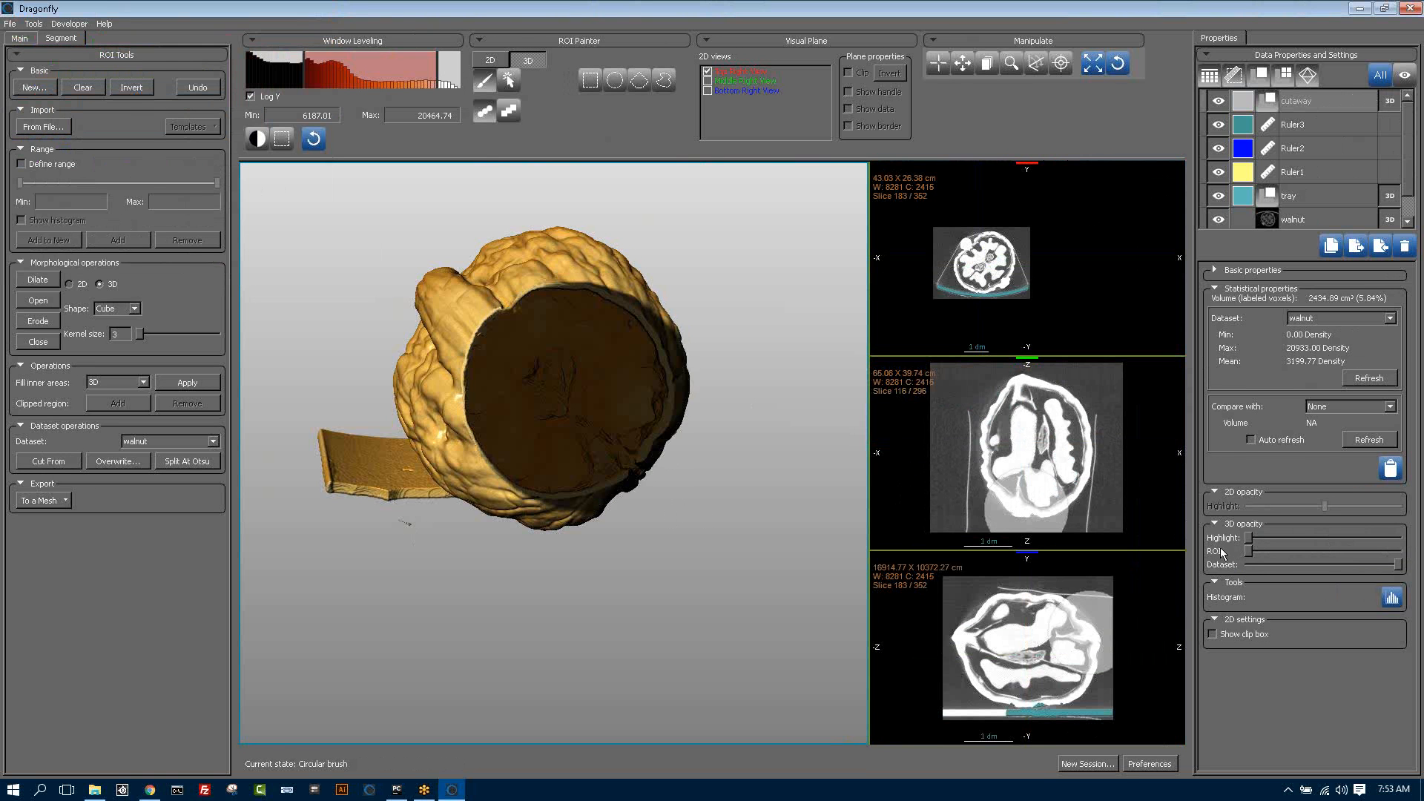
- Reposition the 3D scene's light source so it illuminates the interior of the walnut exposed by the cutaway
{"action": "left_click_drag", "start_coordinate": [816, 467], "coordinate": [313, 356]}
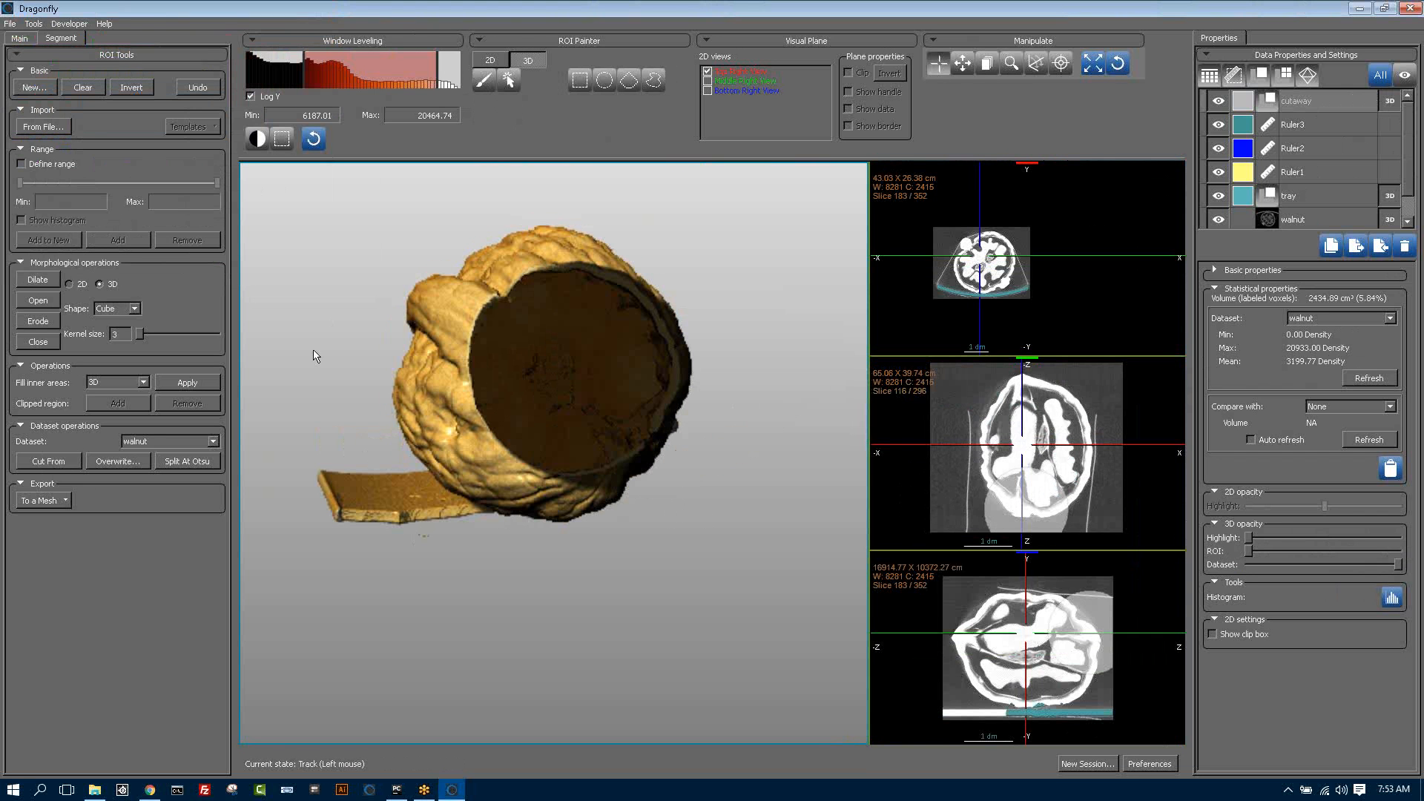
{"action": "left_click", "coordinate": [19, 39]}
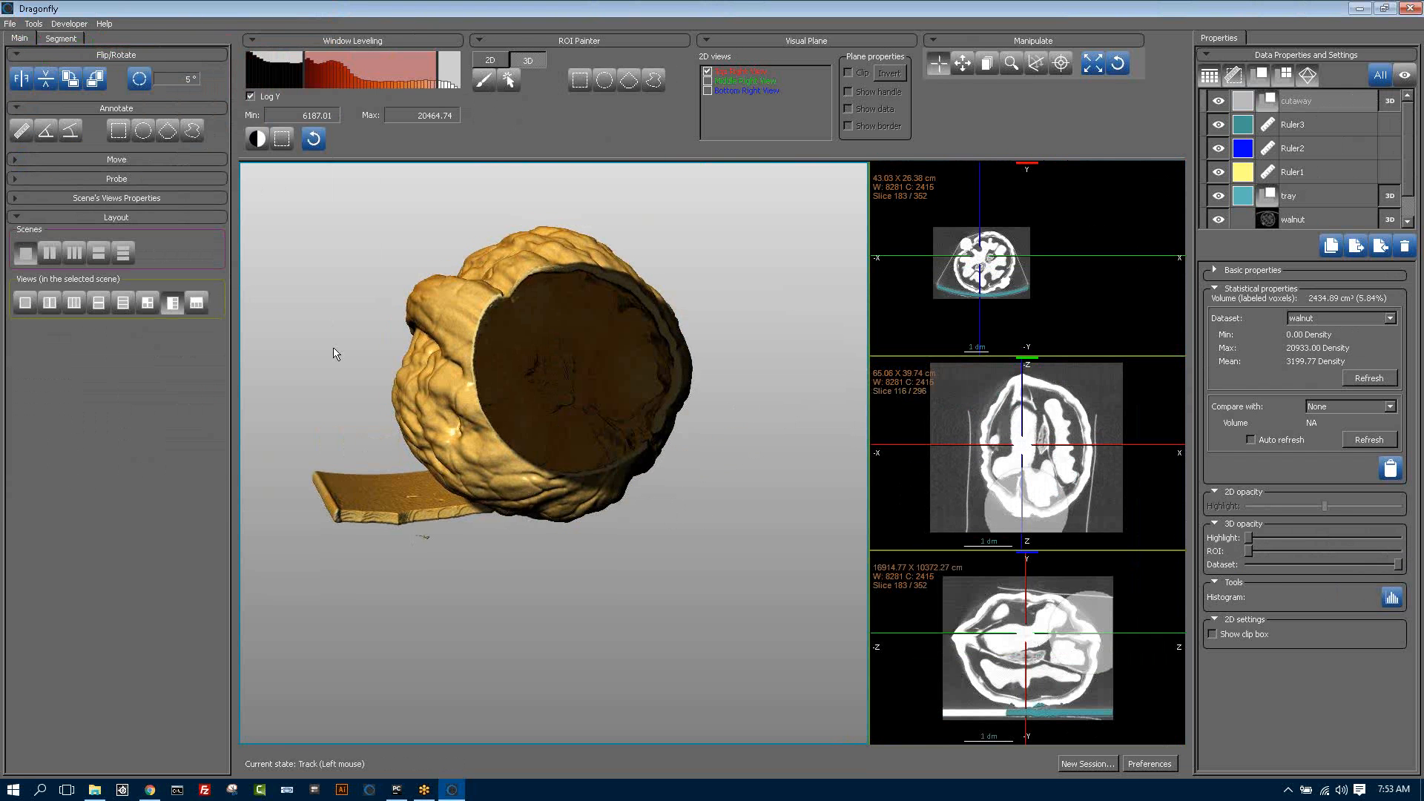
{"action": "left_click", "coordinate": [49, 200]}
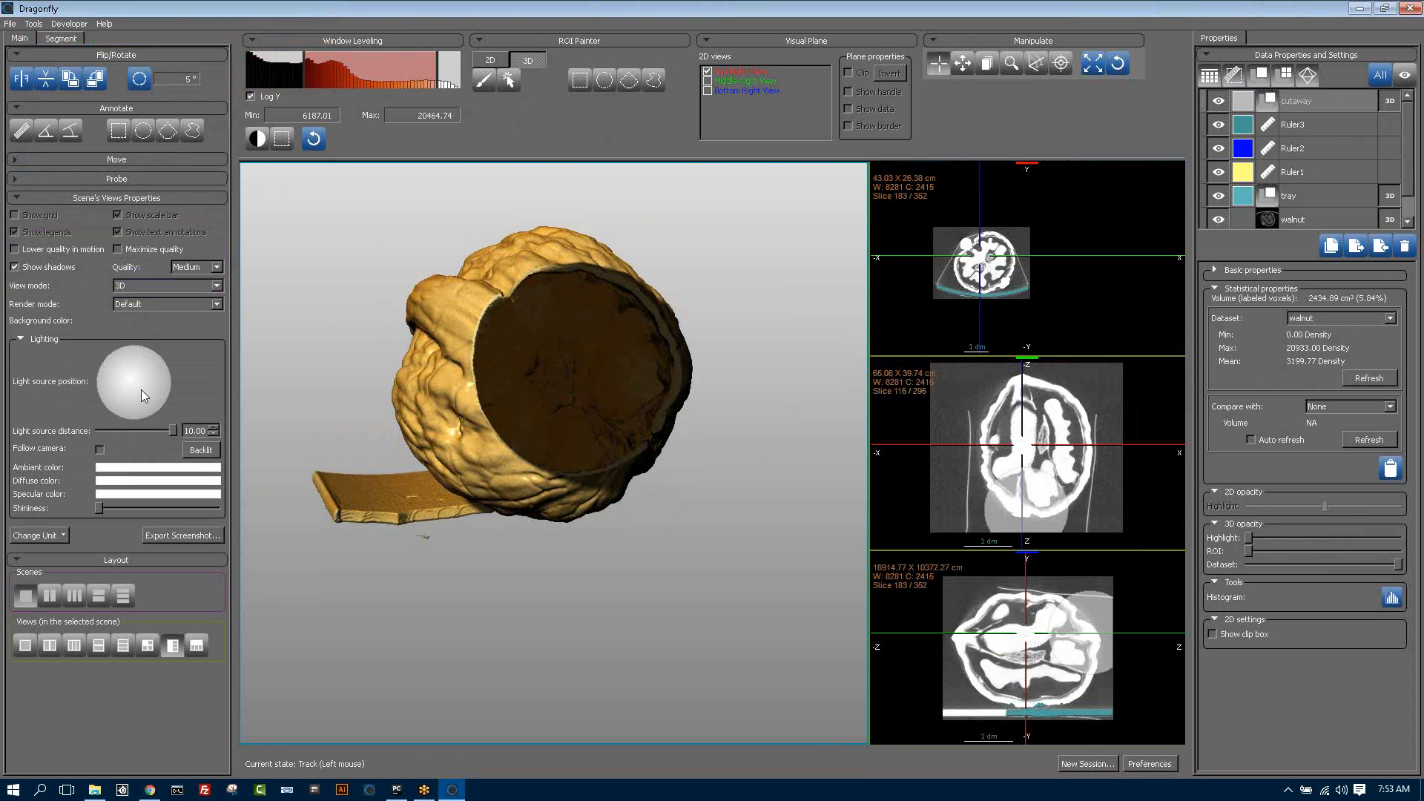
{"action": "mouse_move", "coordinate": [142, 390]}
{"action": "left_mouse_down"}
{"action": "mouse_move", "coordinate": [521, 464]}
{"action": "mouse_move", "coordinate": [757, 453]}
{"action": "mouse_move", "coordinate": [523, 371]}
{"action": "left_mouse_up"}
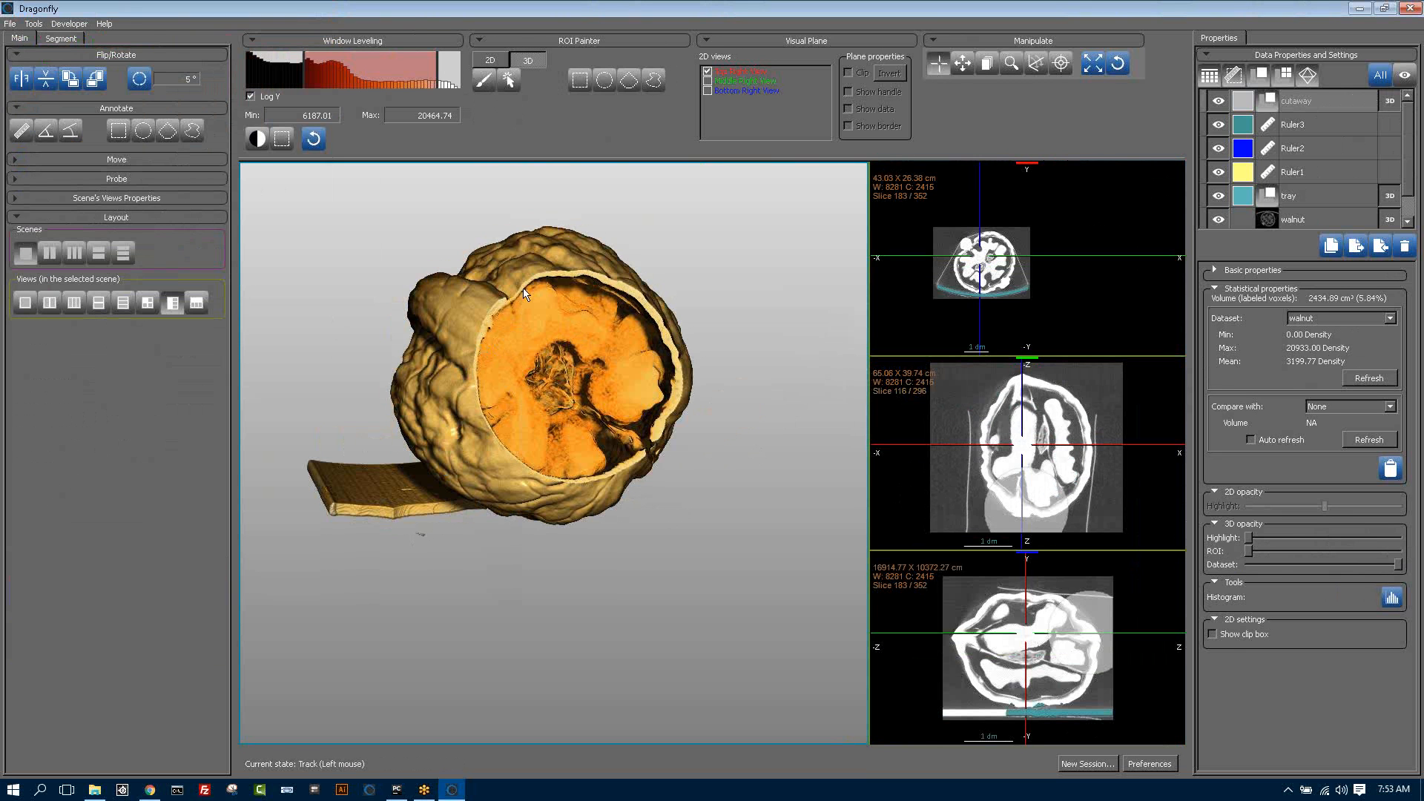
- Load the recent grains session from the Easy Analysis Webinar folder, clearing the current walnut session
{"action": "left_click", "coordinate": [11, 24]}
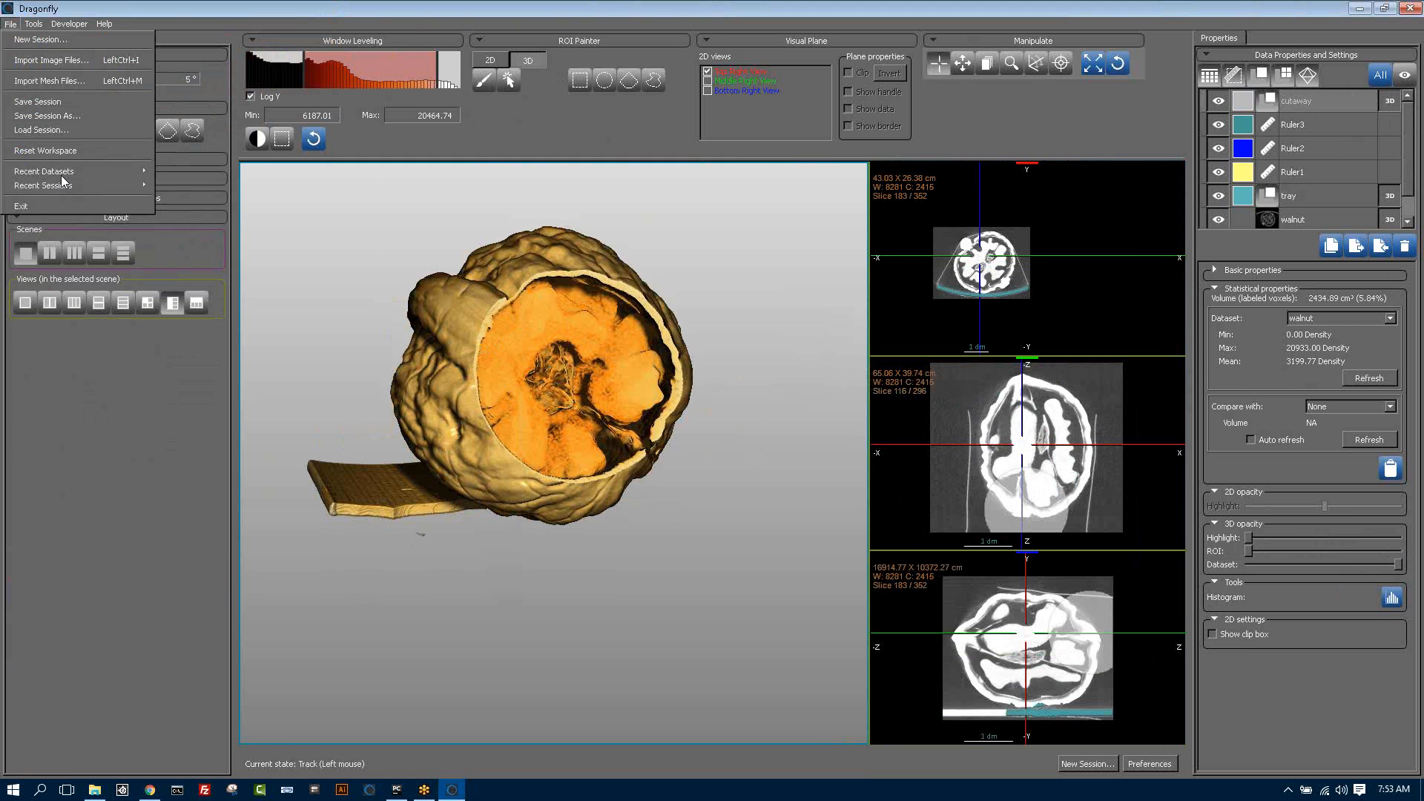
{"action": "mouse_move", "coordinate": [63, 183]}
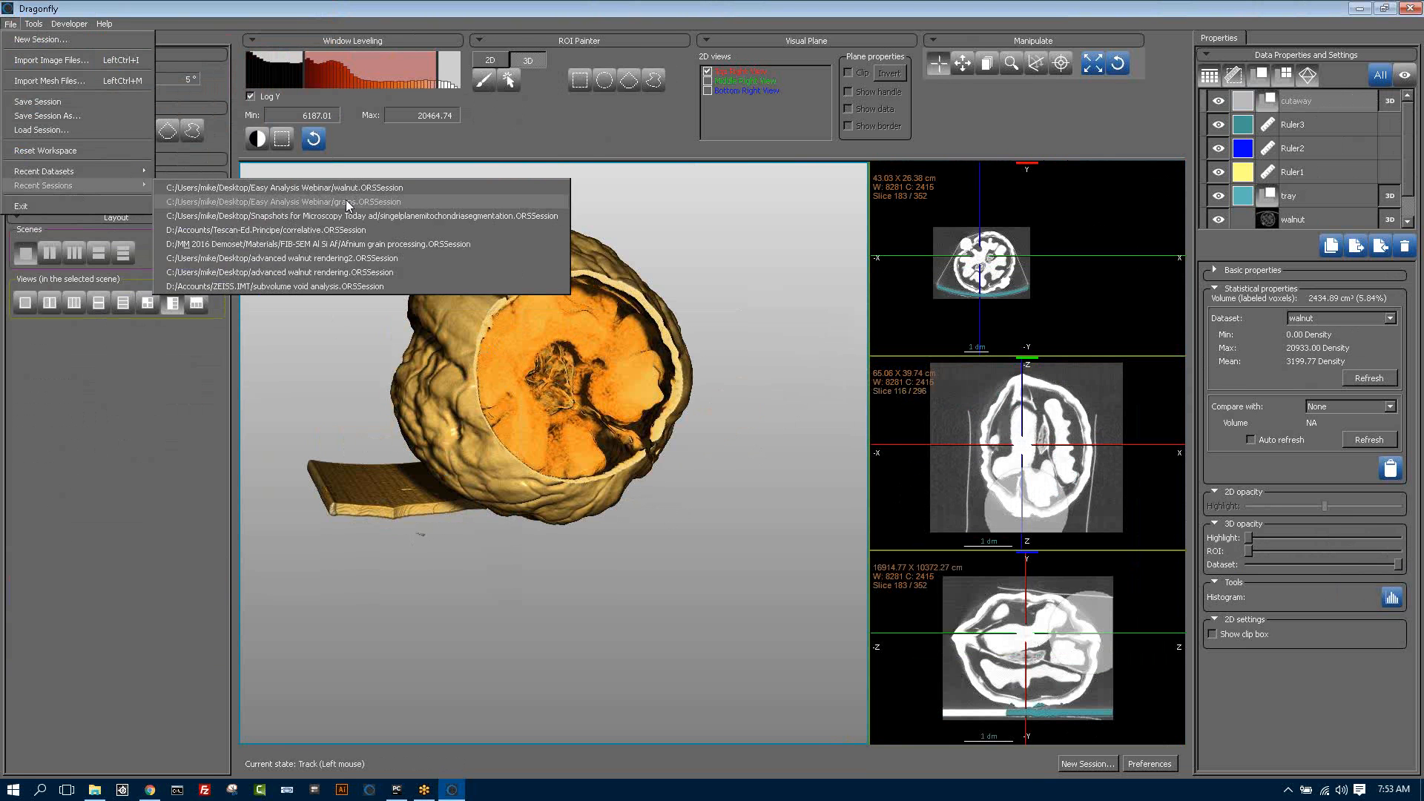
{"action": "left_click", "coordinate": [346, 202]}
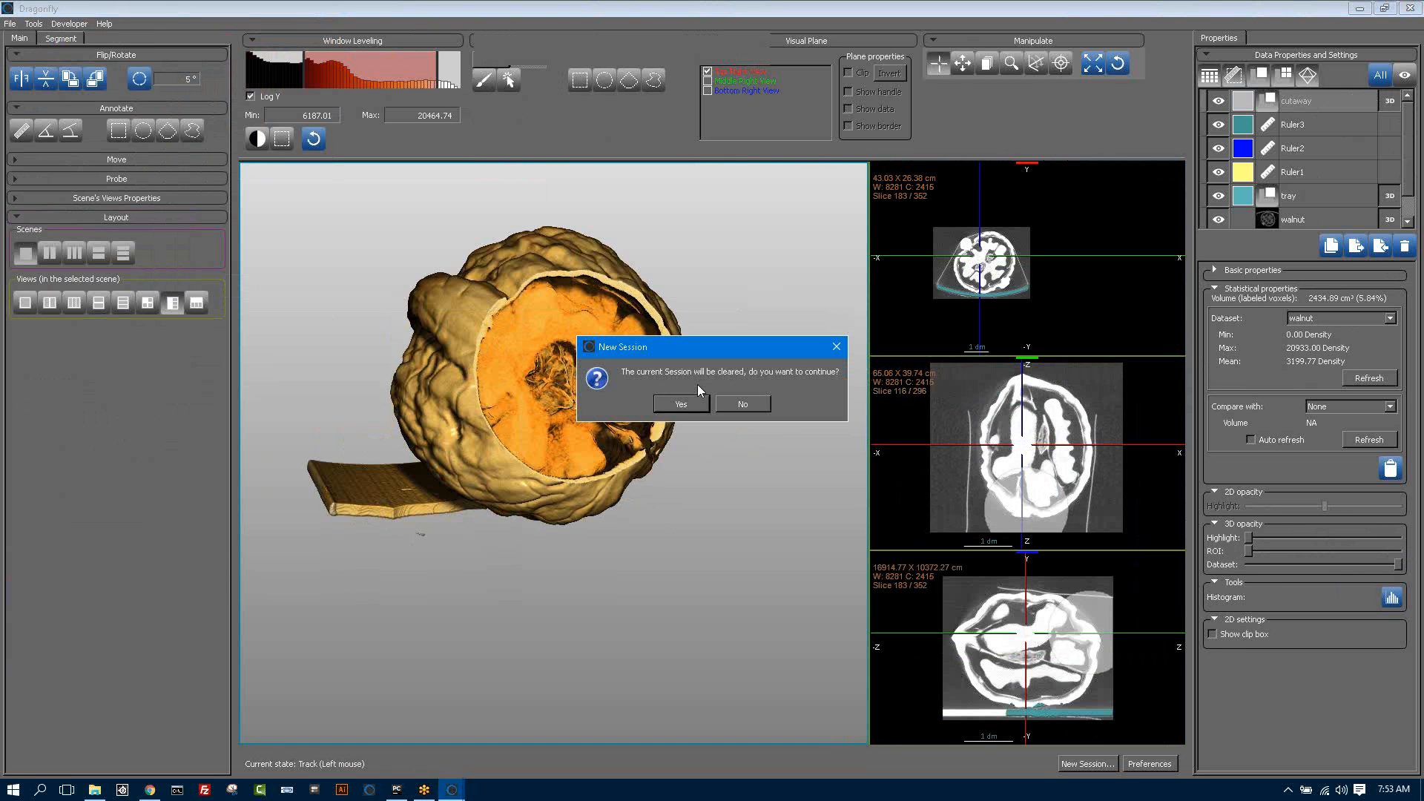
{"action": "key", "text": "Return"}
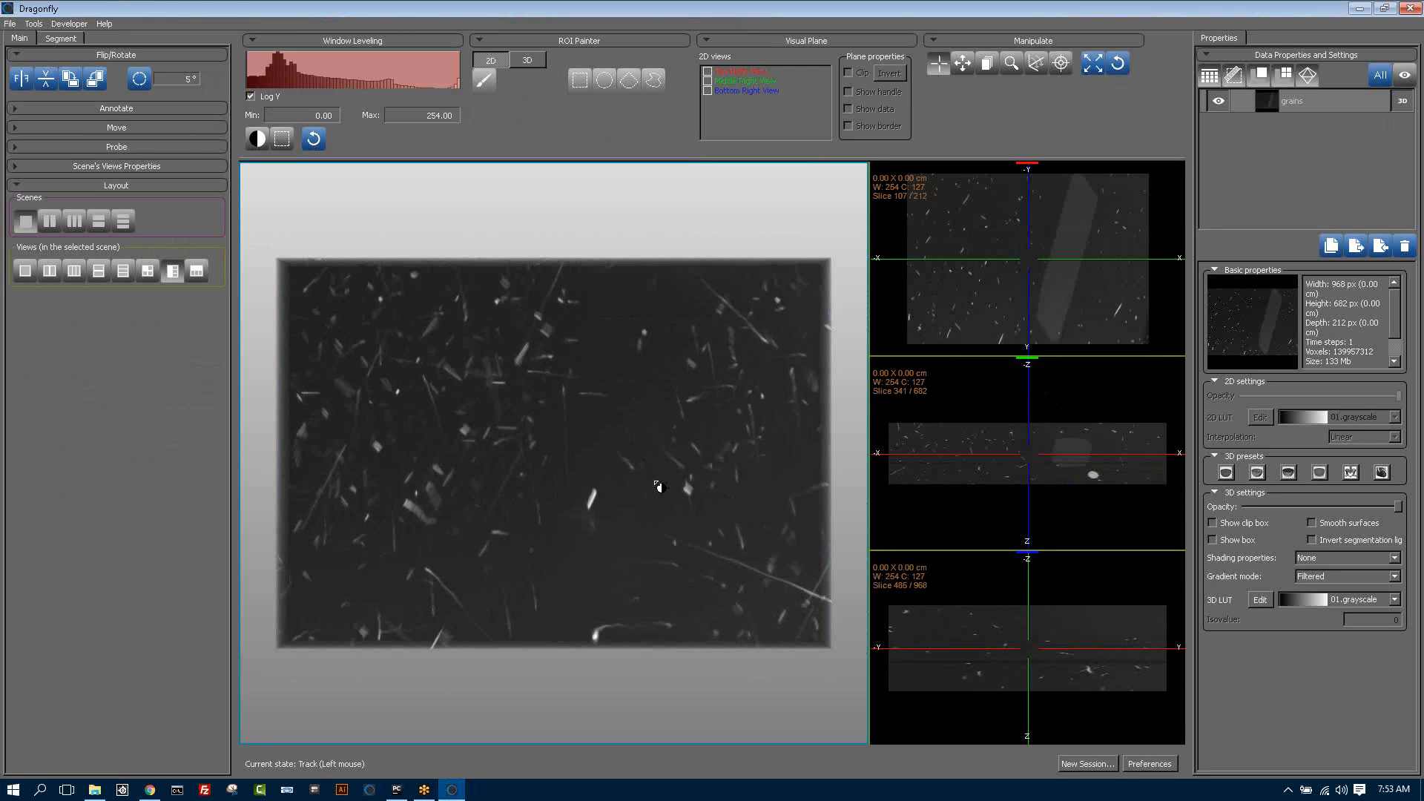
- Adjust the grains volume's window leveling to about 75 to 296 and apply the second 3D preset
{"action": "left_click_drag", "start_coordinate": [660, 487], "coordinate": [440, 620]}
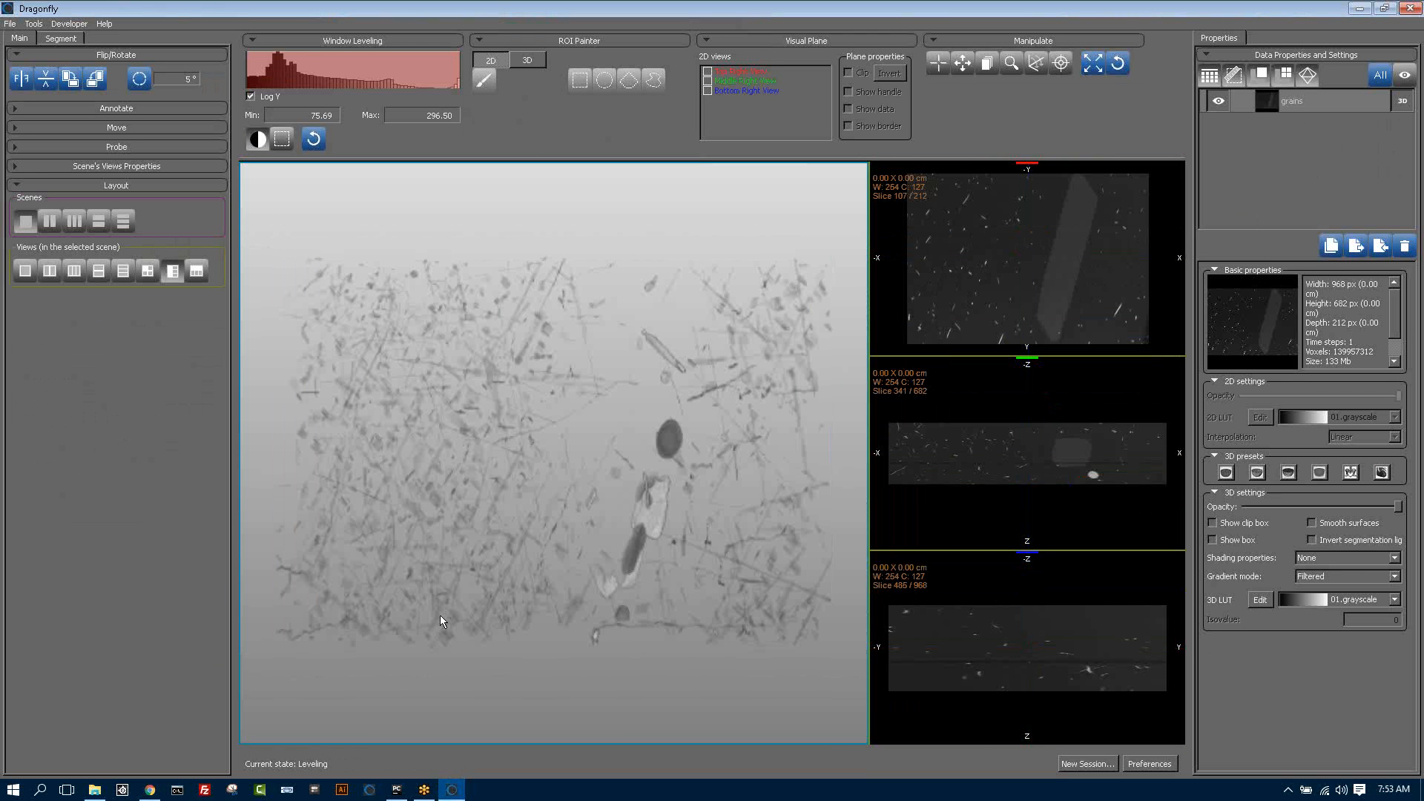
{"action": "left_click", "coordinate": [1252, 473]}
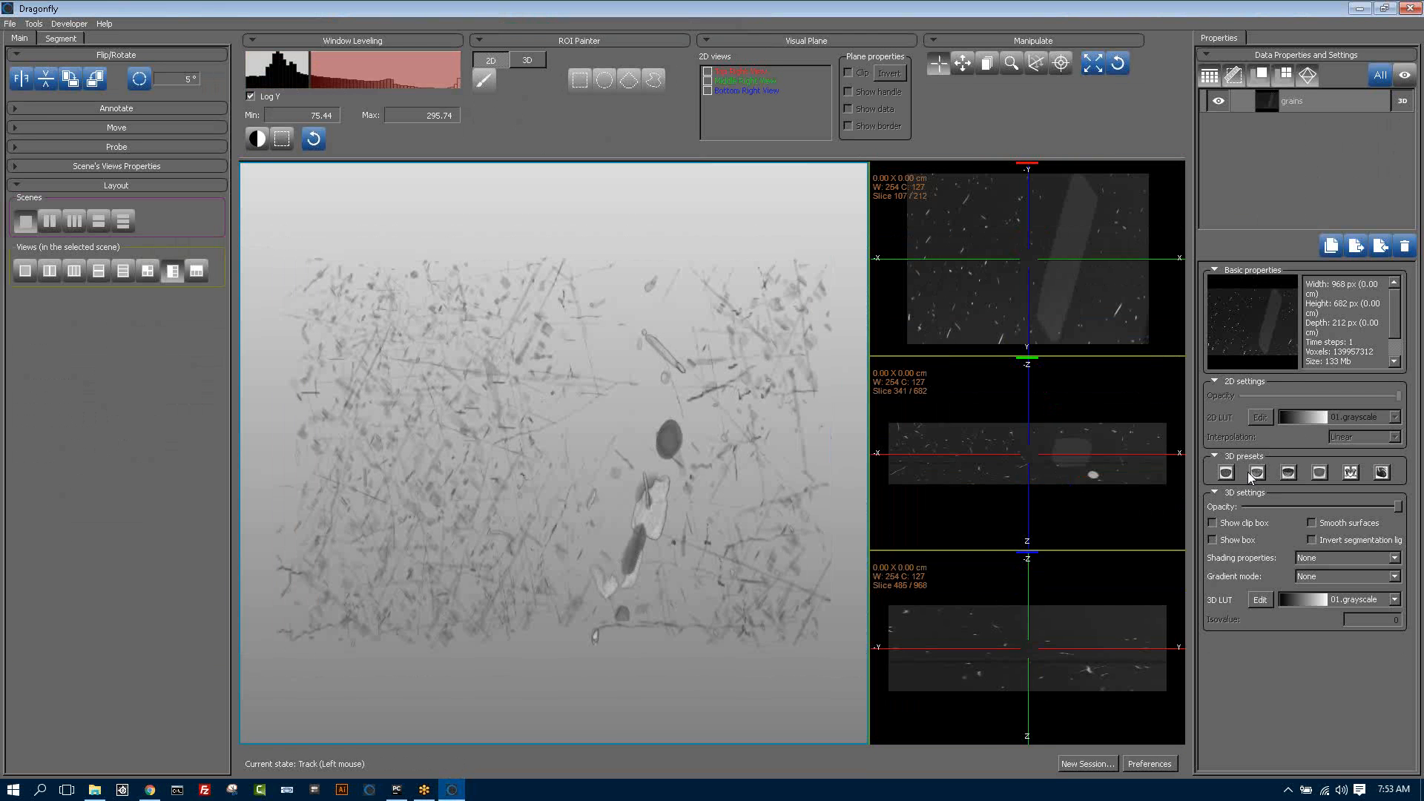
- Apply the second 3D preset to the grains volume for diffuse and specular shading with a filtered gradient
{"action": "left_click", "coordinate": [1258, 477]}
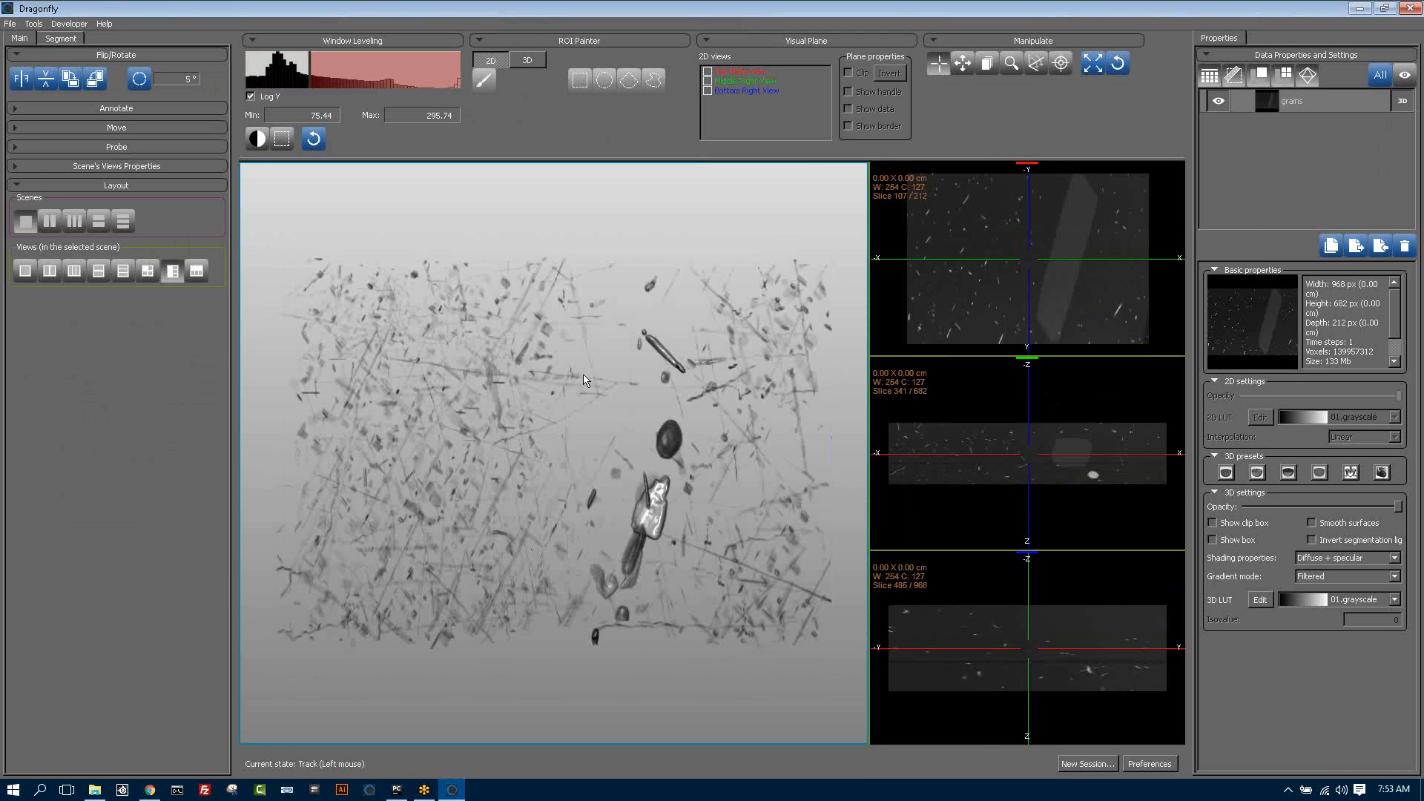
{"action": "mouse_move", "coordinate": [584, 379]}
{"action": "left_mouse_down"}
{"action": "mouse_move", "coordinate": [600, 474]}
{"action": "mouse_move", "coordinate": [569, 362]}
{"action": "left_mouse_up"}
{"action": "key", "text": "z"}
{"action": "right_click_drag", "start_coordinate": [570, 362], "coordinate": [564, 357]}
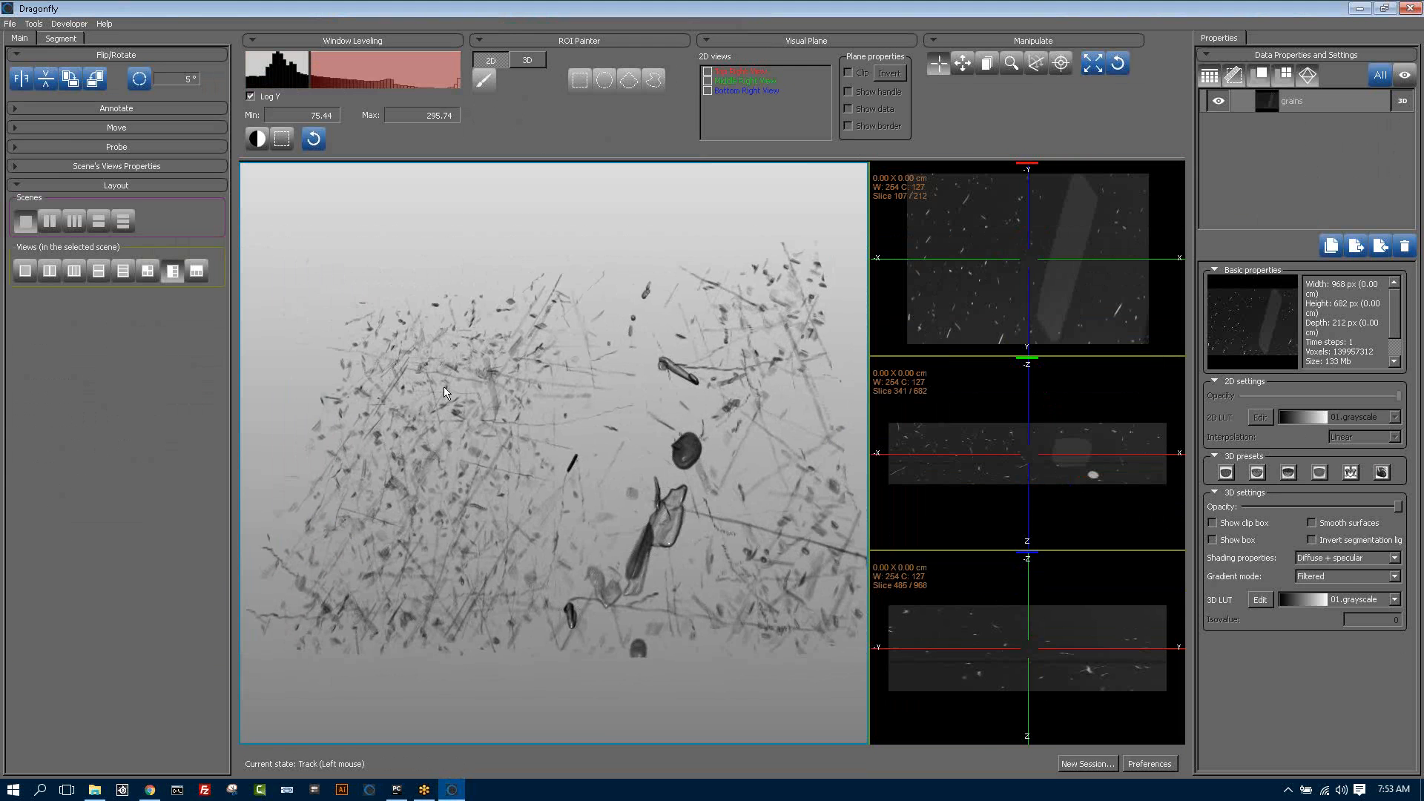
- Define a segmentation intensity range of about 64 to 254 for the grains, using the range histogram
{"action": "left_click", "coordinate": [61, 38]}
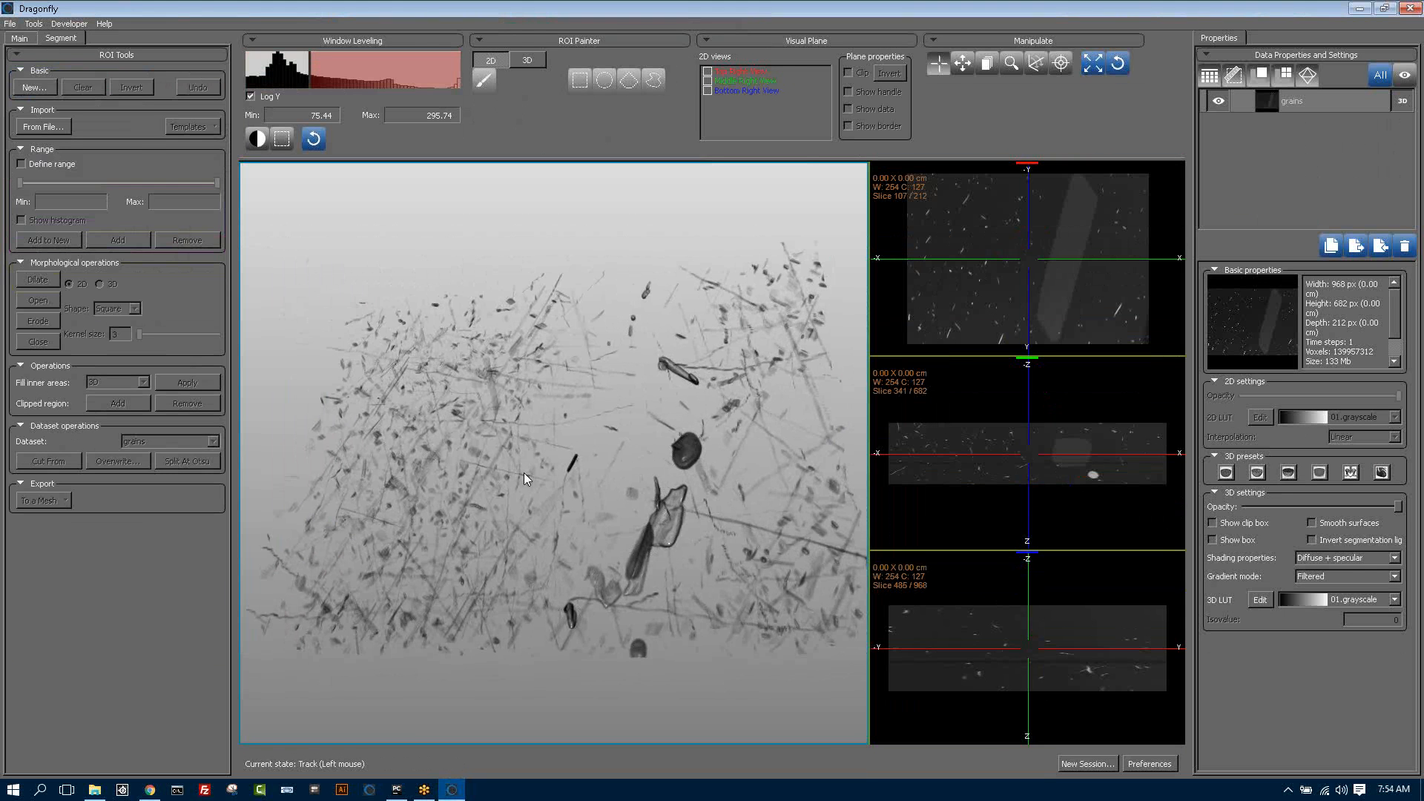
{"action": "left_click", "coordinate": [21, 163]}
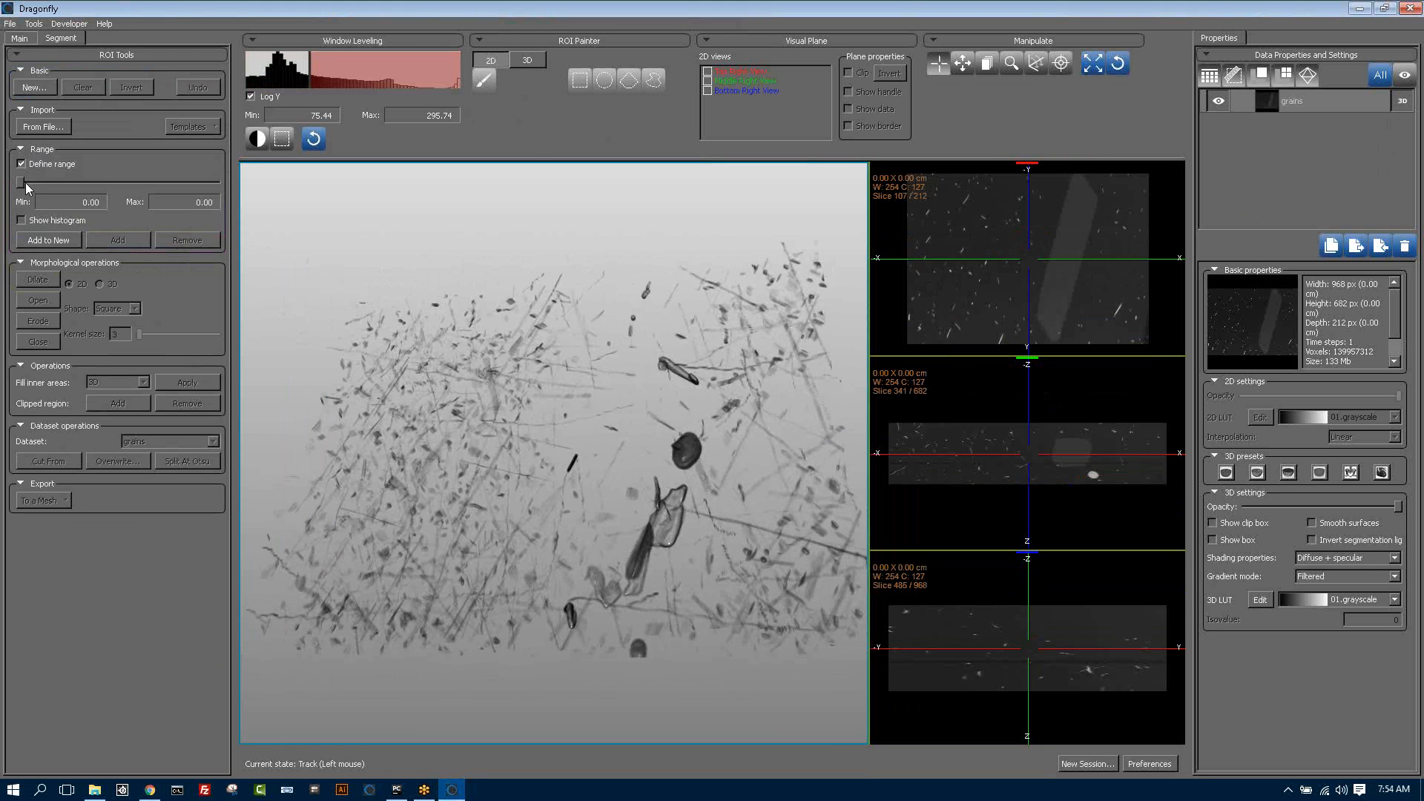
{"action": "left_click", "coordinate": [22, 220]}
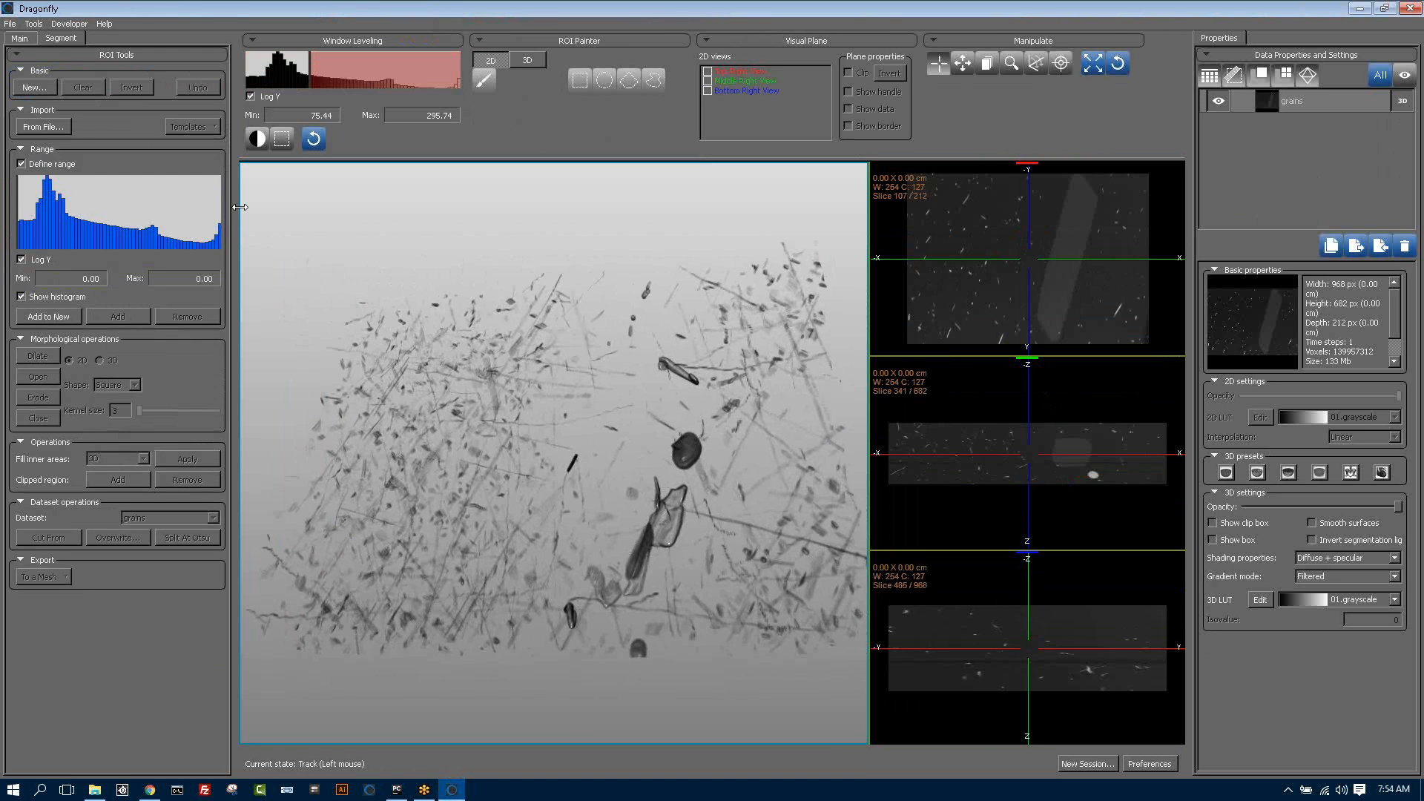
{"action": "left_click_drag", "start_coordinate": [240, 207], "coordinate": [239, 207]}
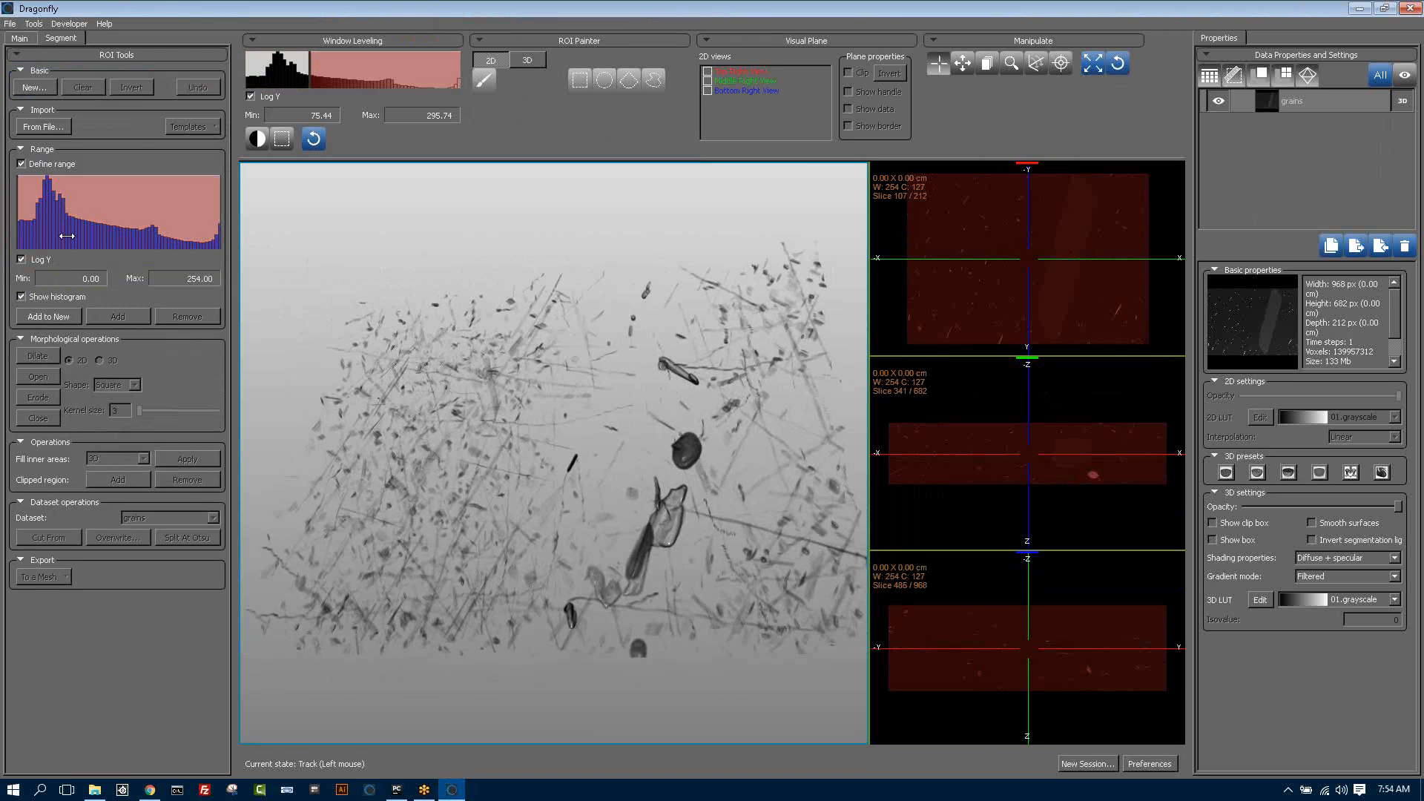
{"action": "left_click_drag", "start_coordinate": [67, 236], "coordinate": [67, 240]}
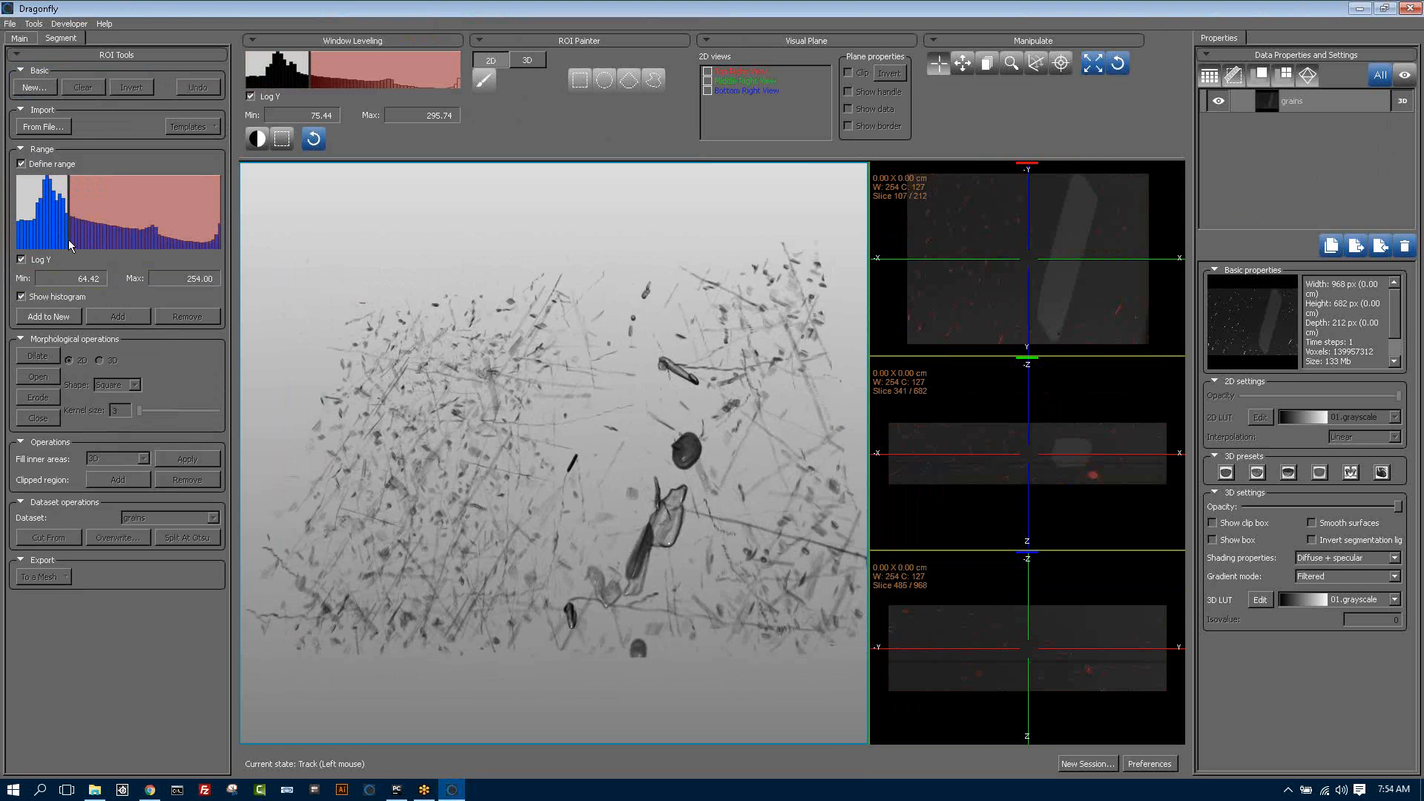
- Brighten the 2D slices to a window of about -31 to 194 and add the defined range to a new ROI, ending range definition
{"action": "right_click_drag", "start_coordinate": [1083, 333], "coordinate": [958, 146]}
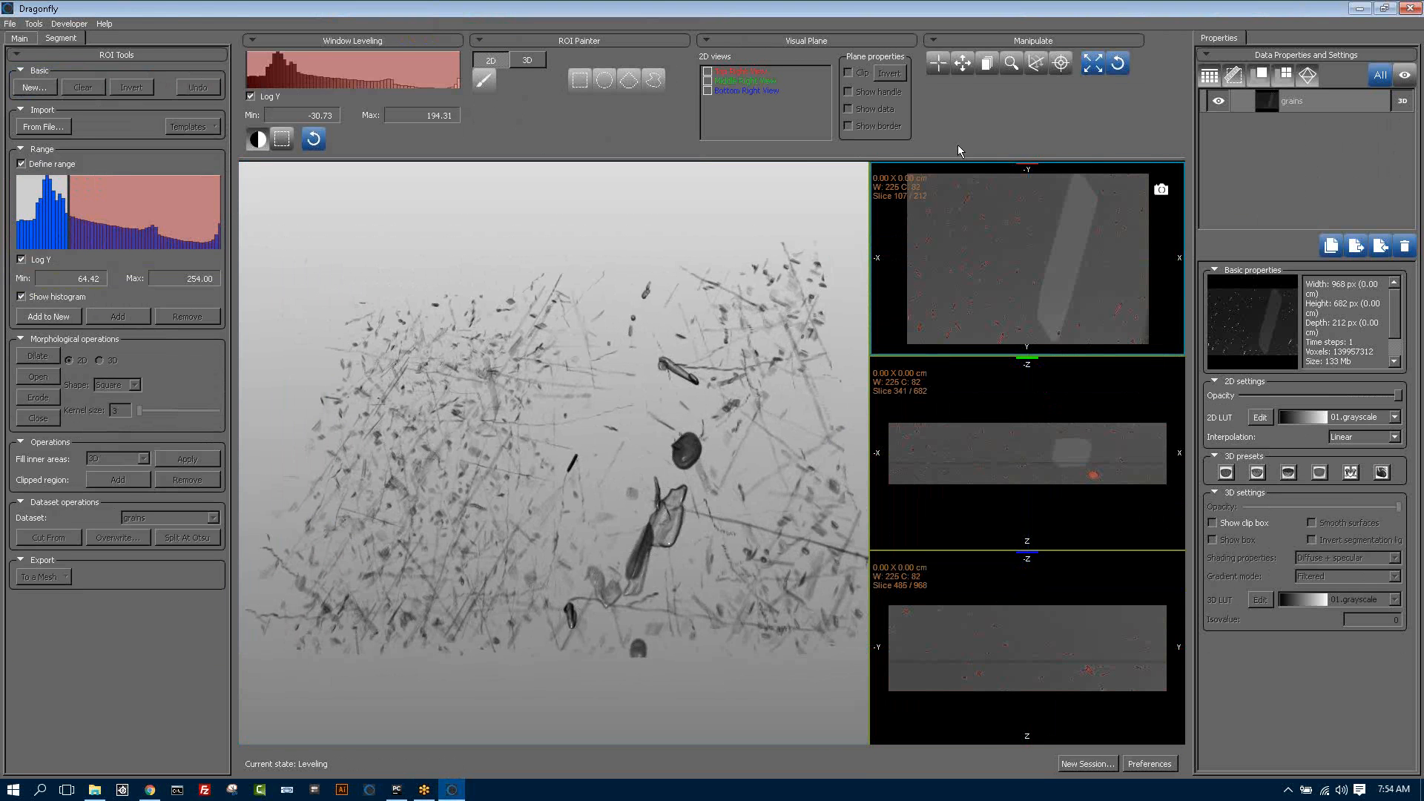
{"action": "left_click", "coordinate": [44, 316]}
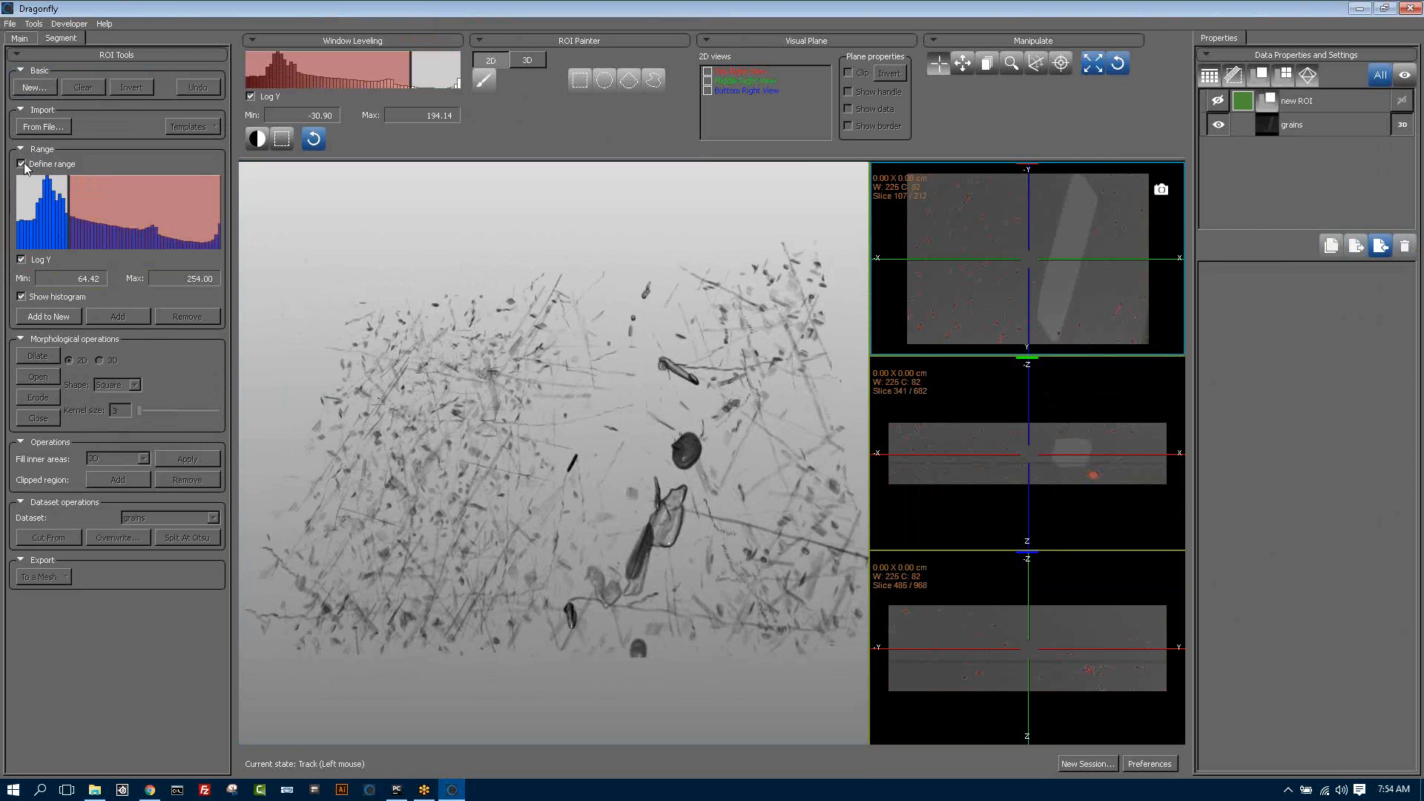
{"action": "left_click", "coordinate": [21, 164]}
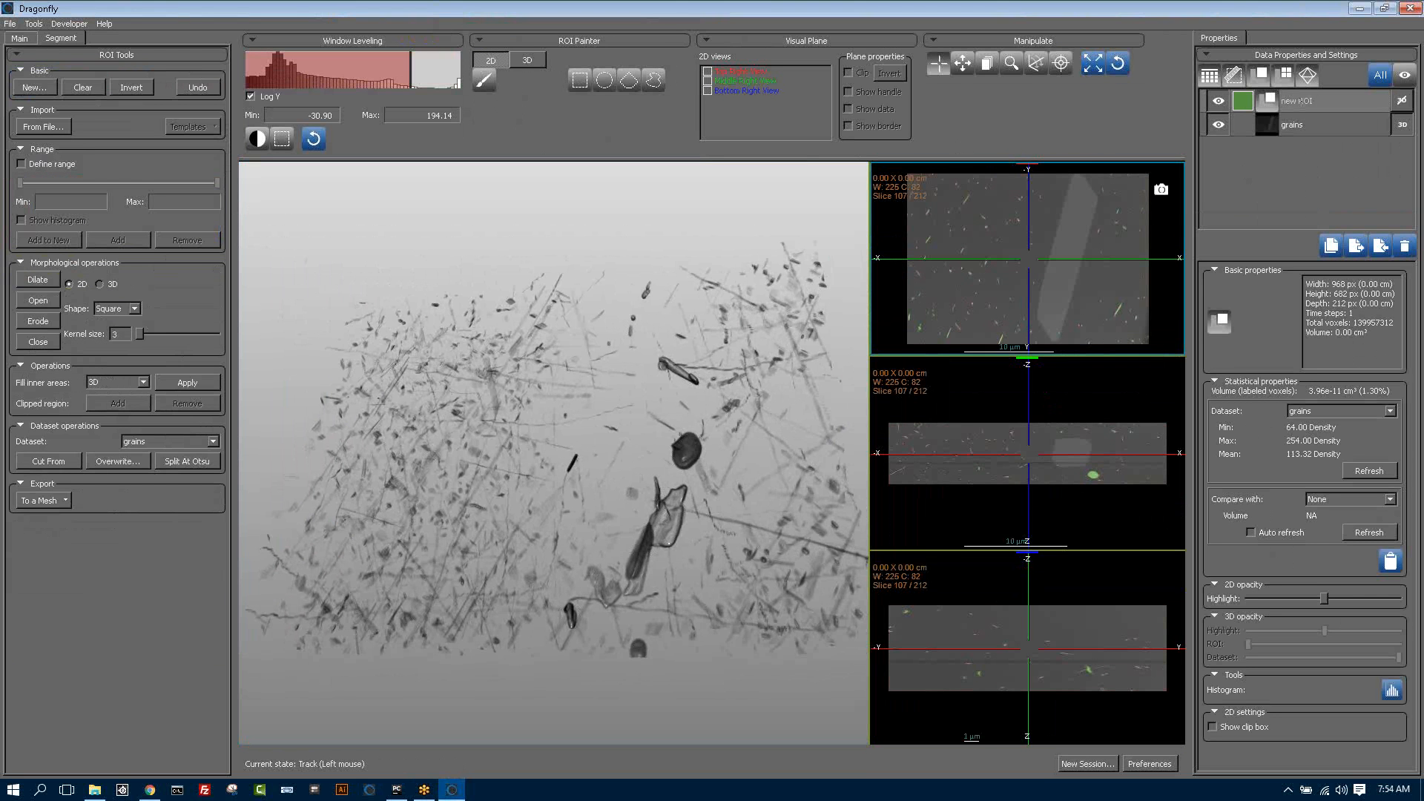
- Rename the new ROI "all grains" and change its colour to light blue
{"action": "double_click", "coordinate": [1300, 104]}
{"action": "type", "text": "all grains"}
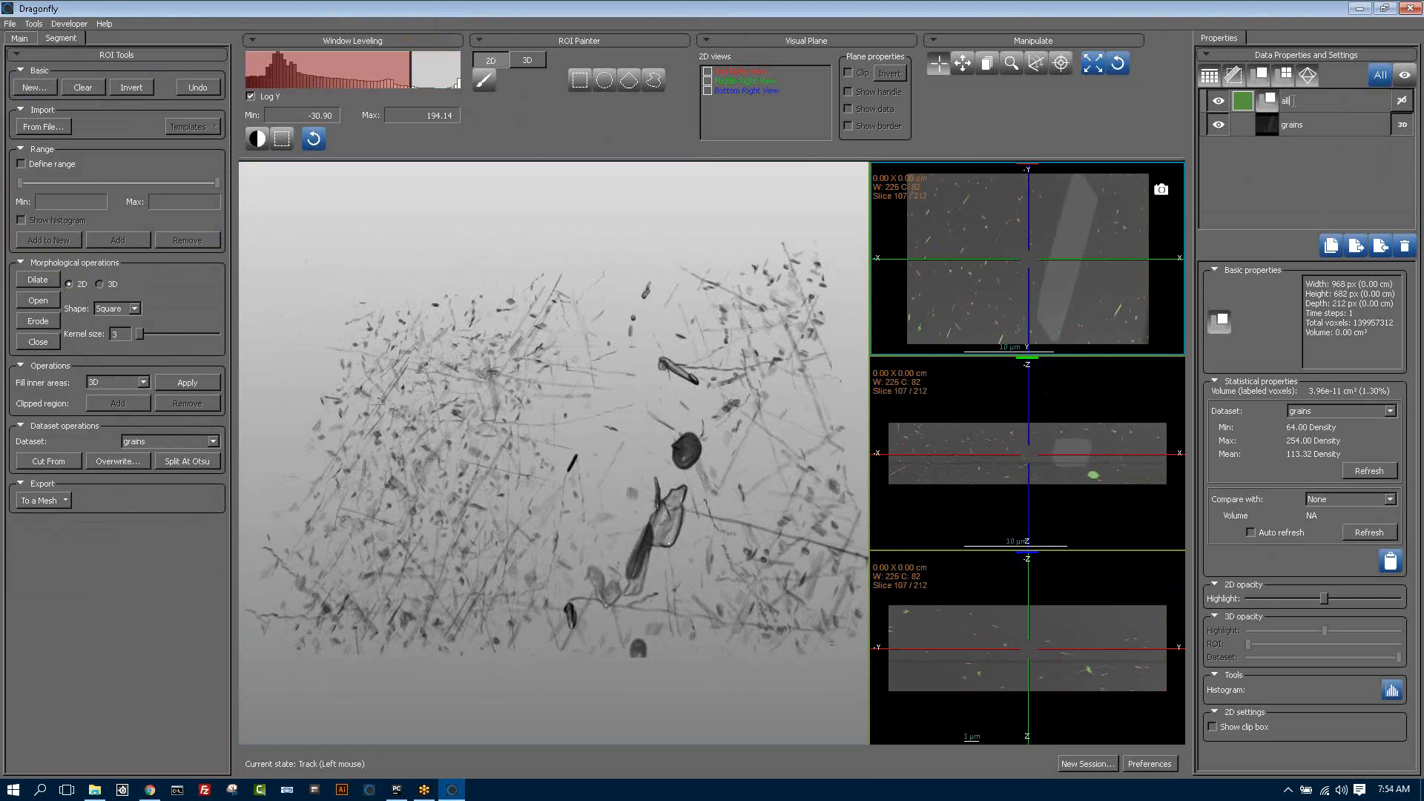
{"action": "key", "text": "Return"}
{"action": "left_click", "coordinate": [1247, 99]}
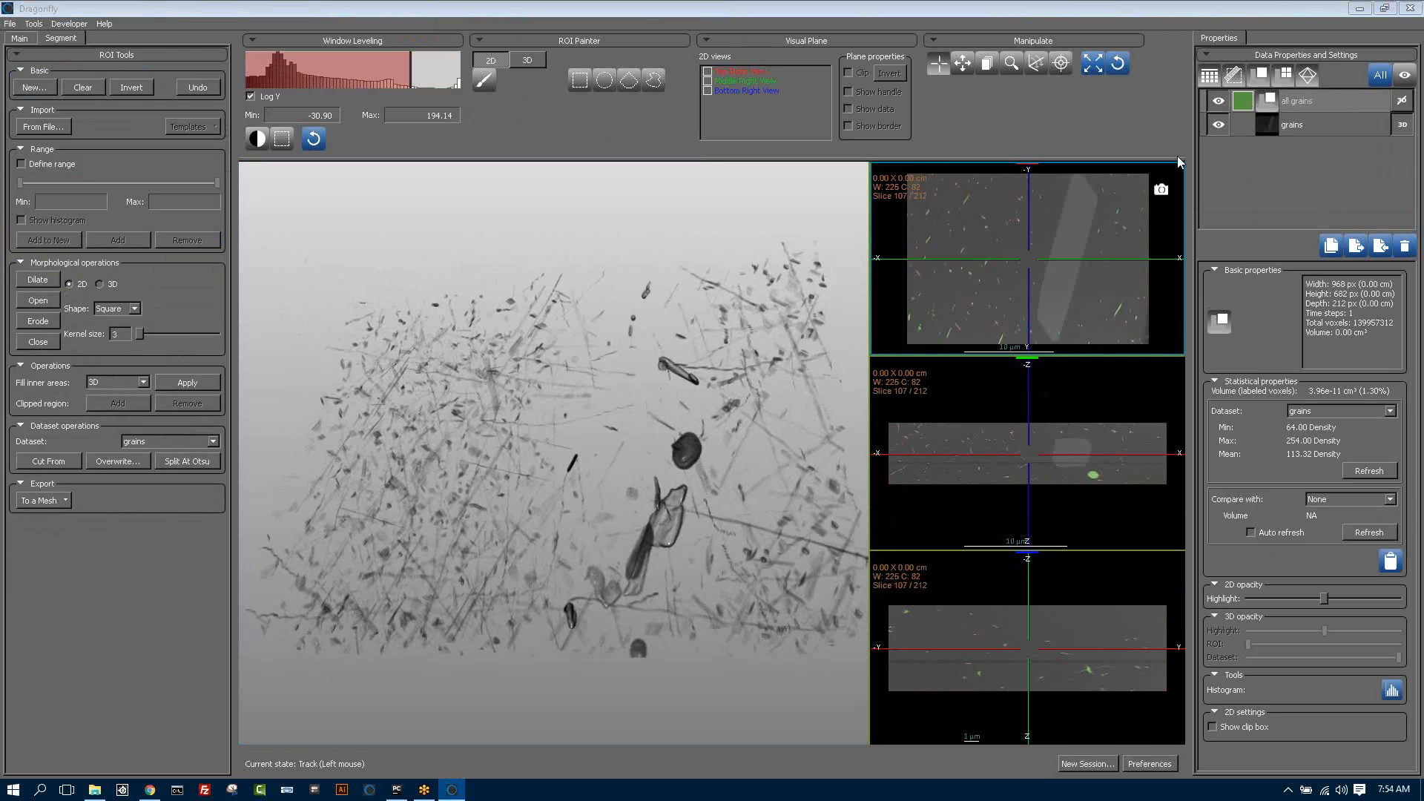
{"action": "left_click", "coordinate": [628, 369]}
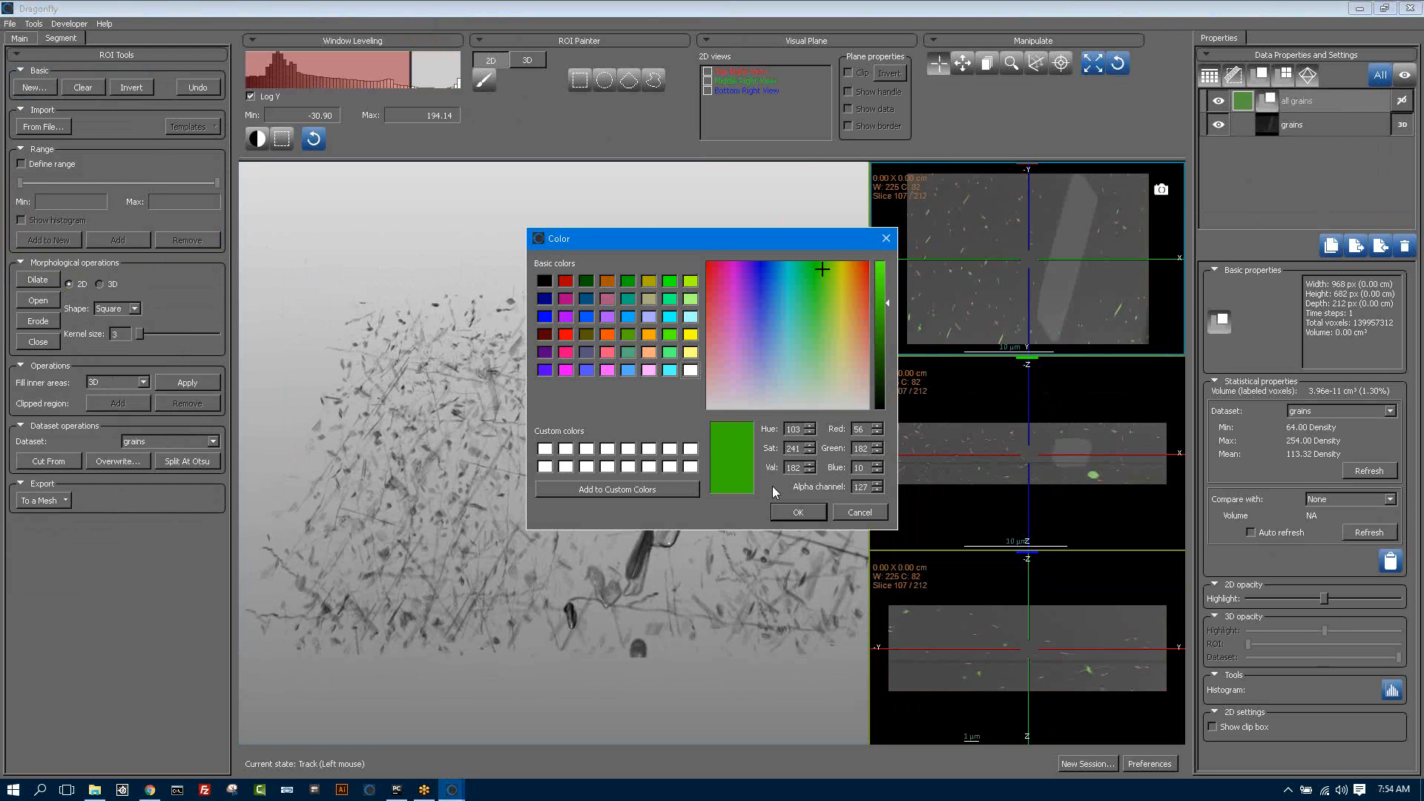
{"action": "left_click", "coordinate": [790, 511]}
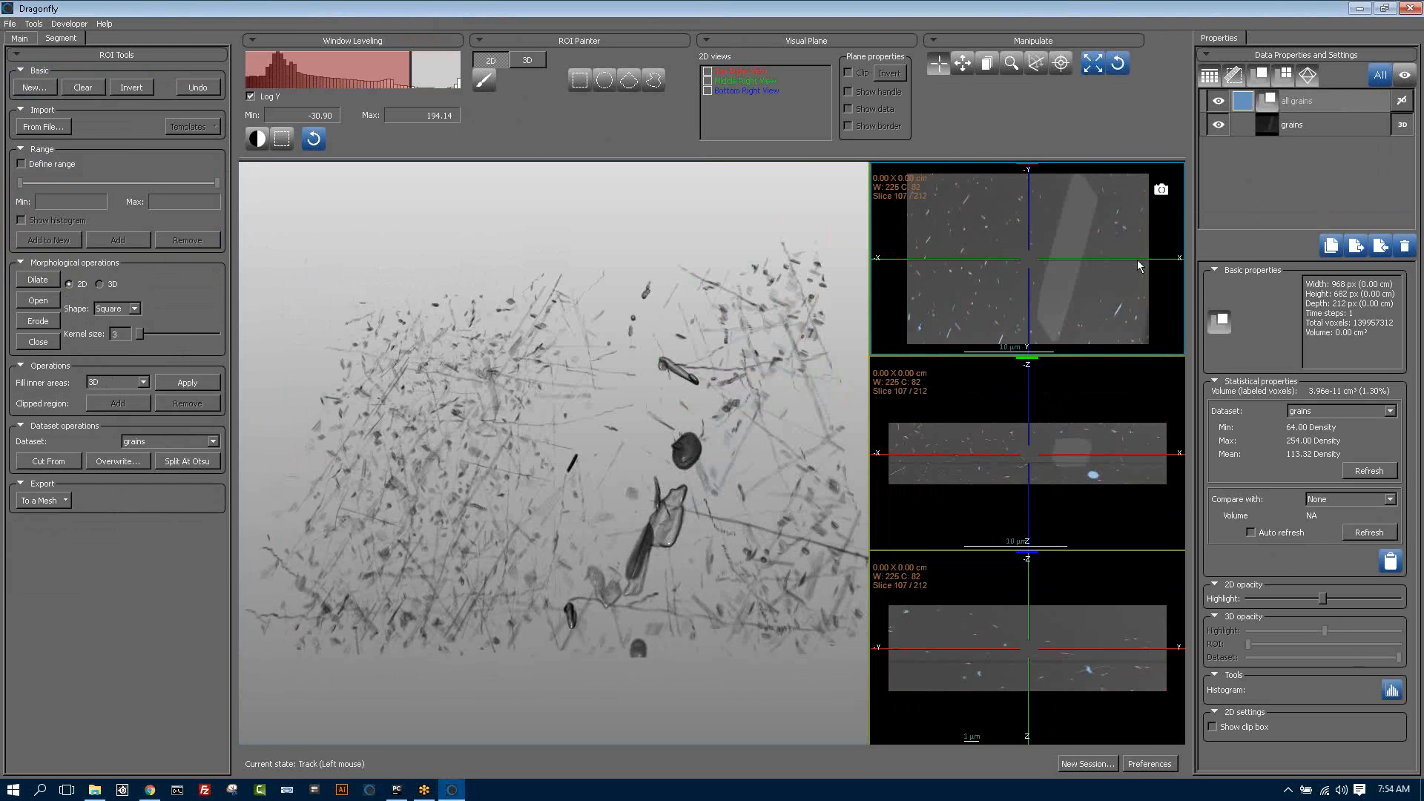
- Hide the all grains ROI in the 2D views and run Advanced Analysis on it
{"action": "left_click", "coordinate": [1218, 100]}
{"action": "right_click", "coordinate": [1317, 104]}
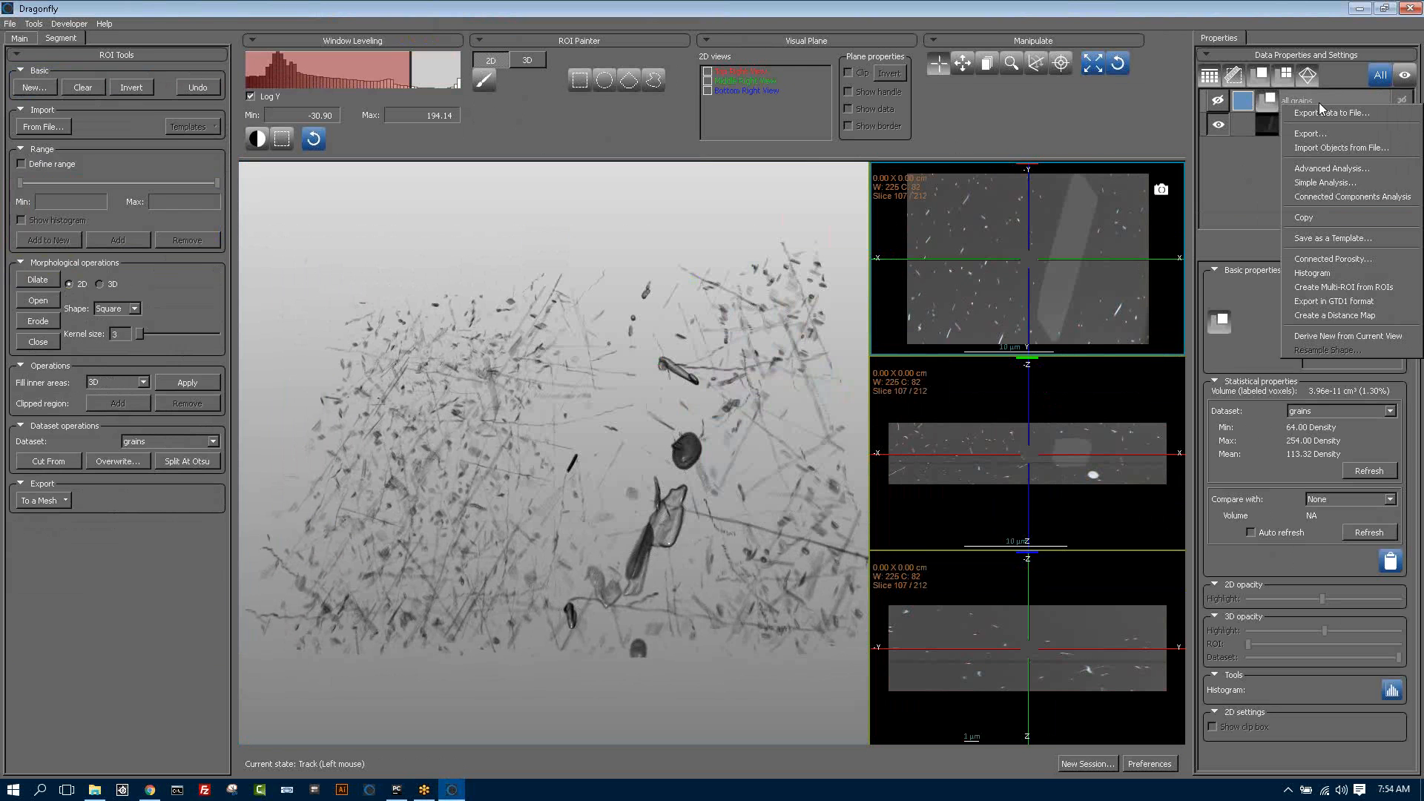
{"action": "left_click", "coordinate": [1338, 170]}
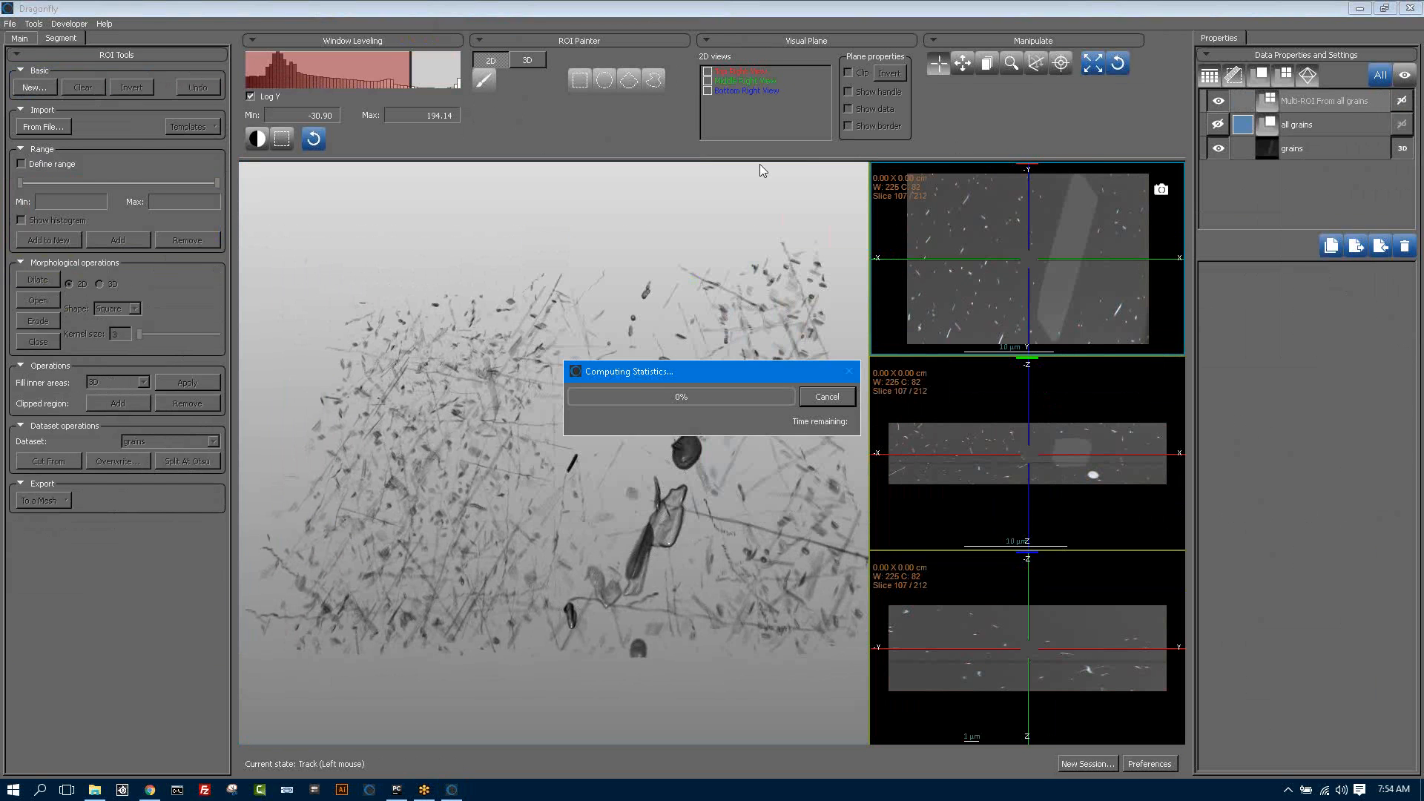
- Collapse all option sections in the Object Analysis window, widen it and move it clear of the slice views
{"action": "left_click_drag", "start_coordinate": [795, 69], "coordinate": [966, 242]}
{"action": "left_click", "coordinate": [671, 151]}
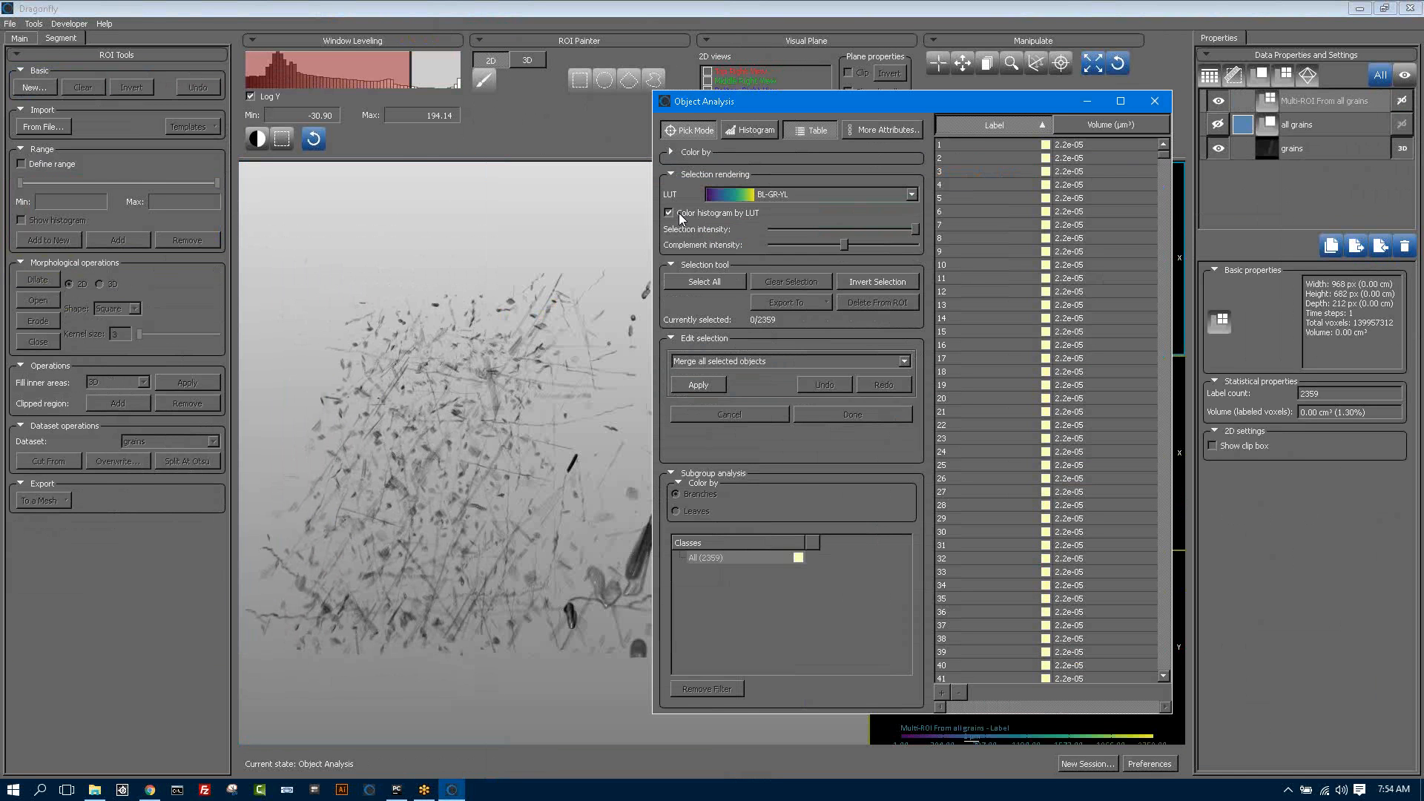
{"action": "left_click", "coordinate": [671, 174]}
{"action": "left_click", "coordinate": [672, 198]}
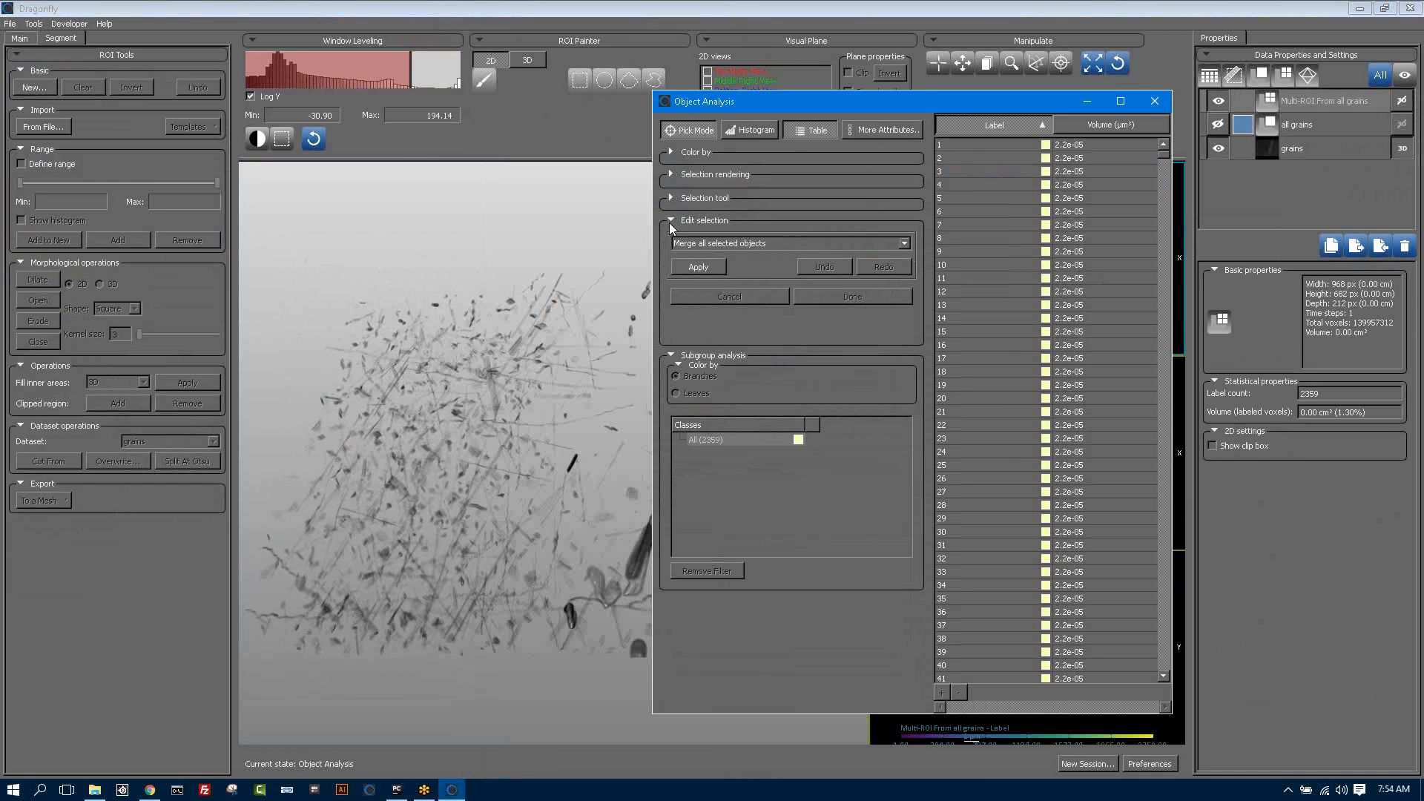
{"action": "left_click", "coordinate": [671, 221]}
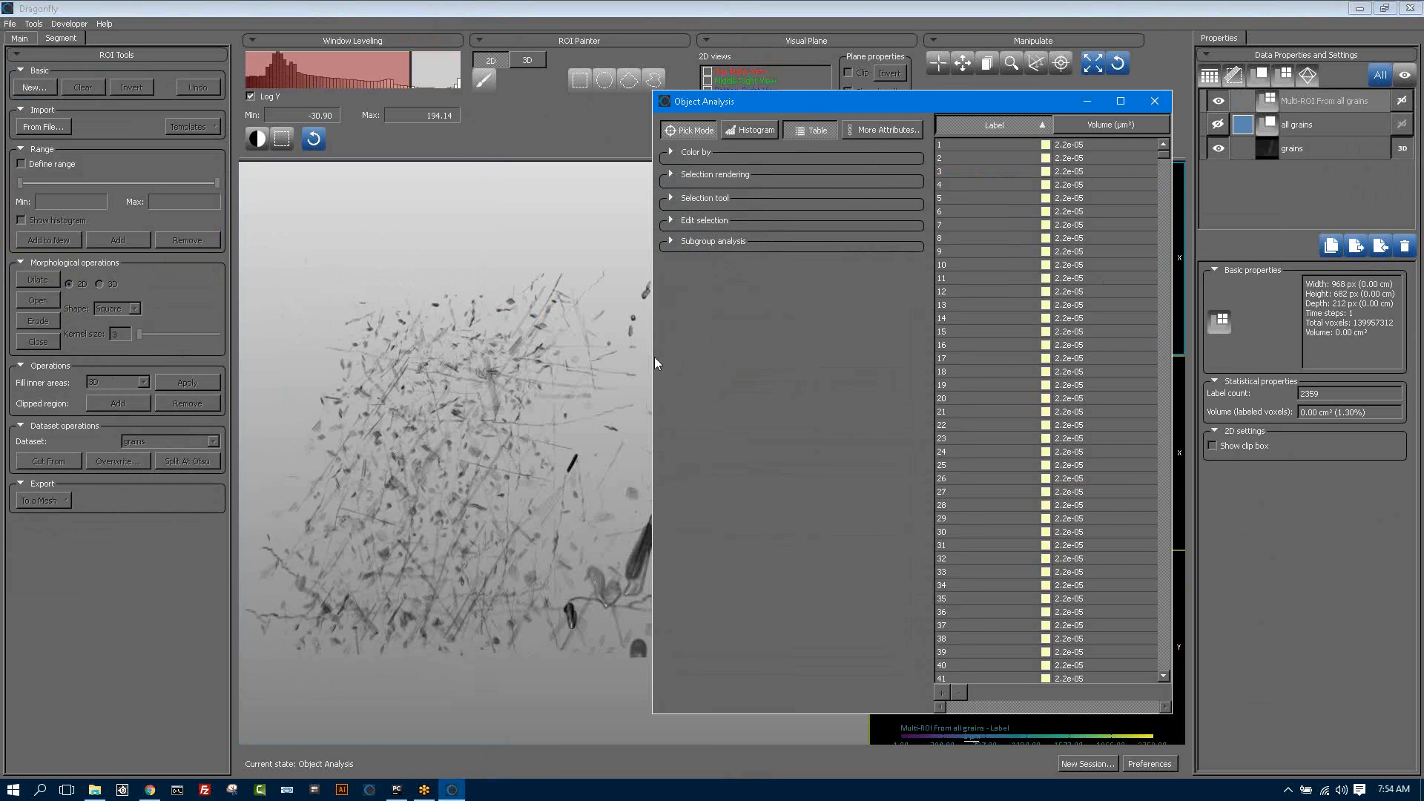
{"action": "left_click_drag", "start_coordinate": [654, 358], "coordinate": [583, 358]}
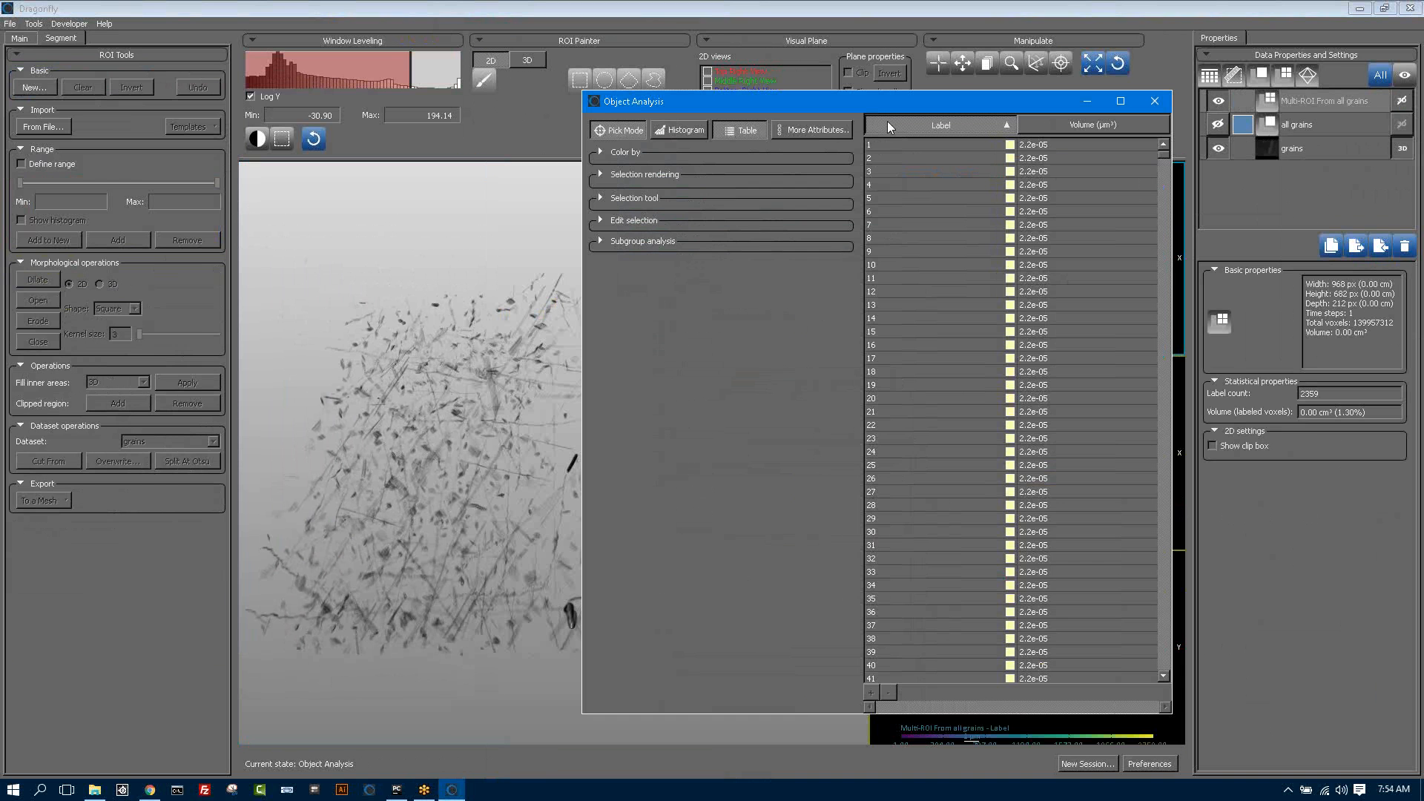
{"action": "left_click_drag", "start_coordinate": [887, 101], "coordinate": [521, 138]}
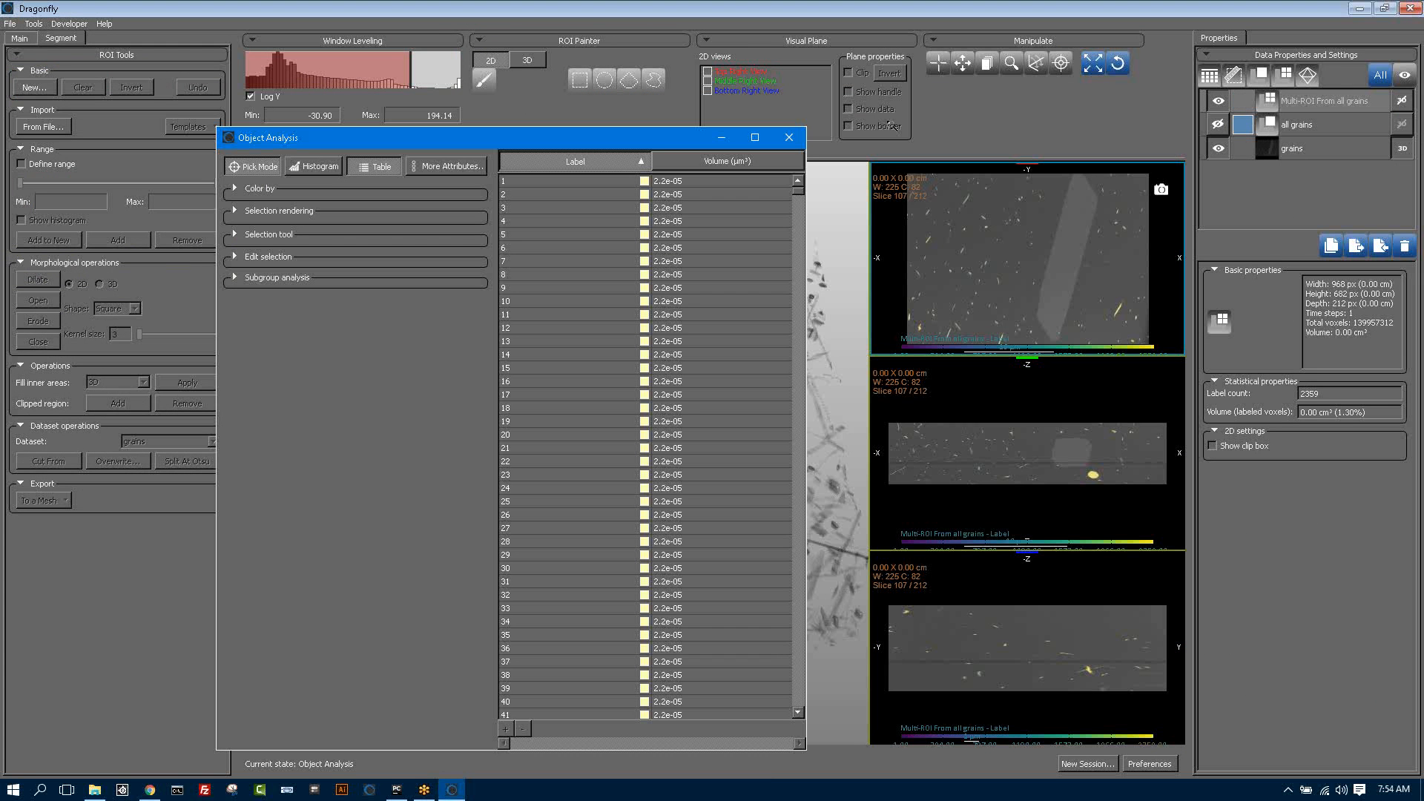
- Enlarge the XY slice view to examine the individually coloured grains up close, and look through the table of labels and volumes
{"action": "right_click_drag", "start_coordinate": [892, 127], "coordinate": [888, 120]}
{"action": "key", "text": "space"}
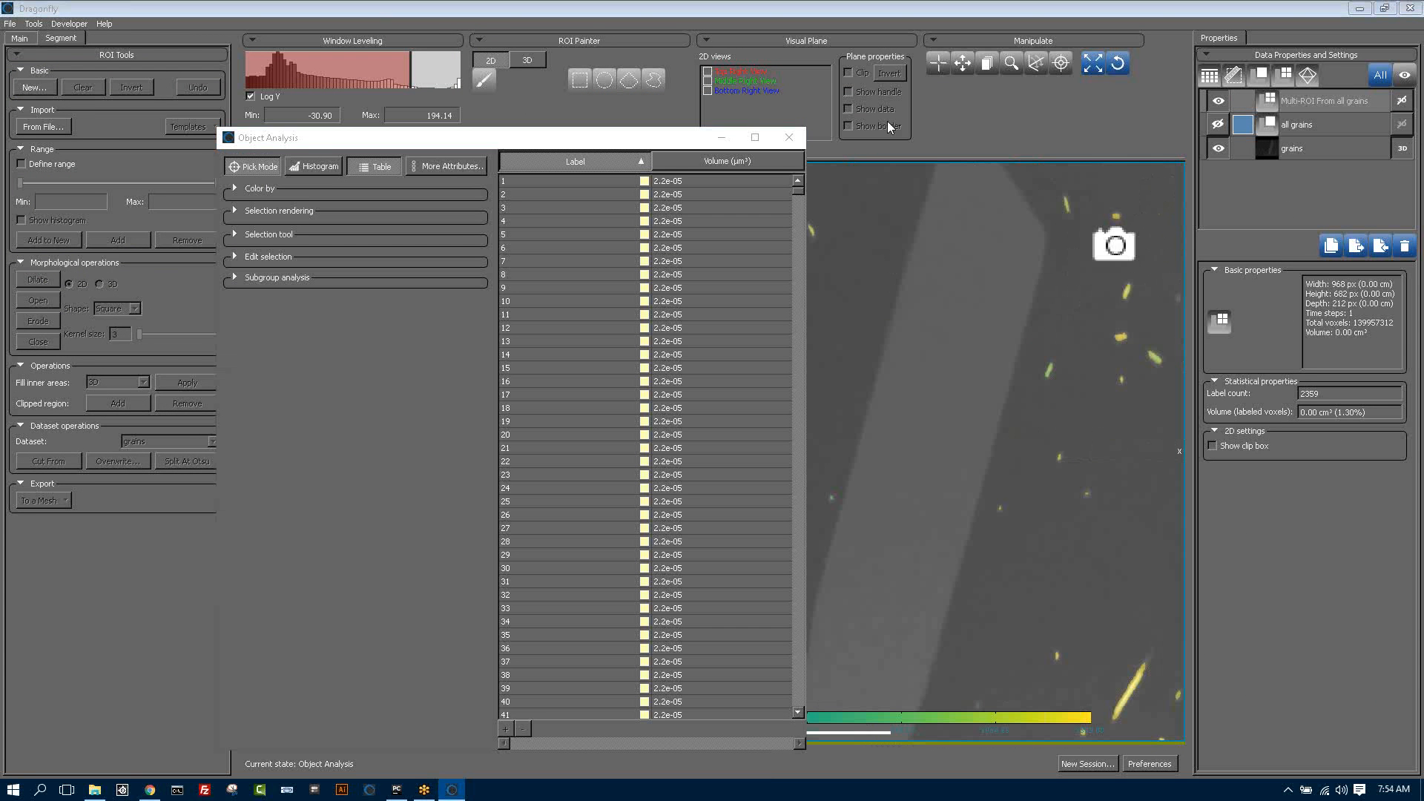
{"action": "left_click_drag", "start_coordinate": [522, 138], "coordinate": [344, 104]}
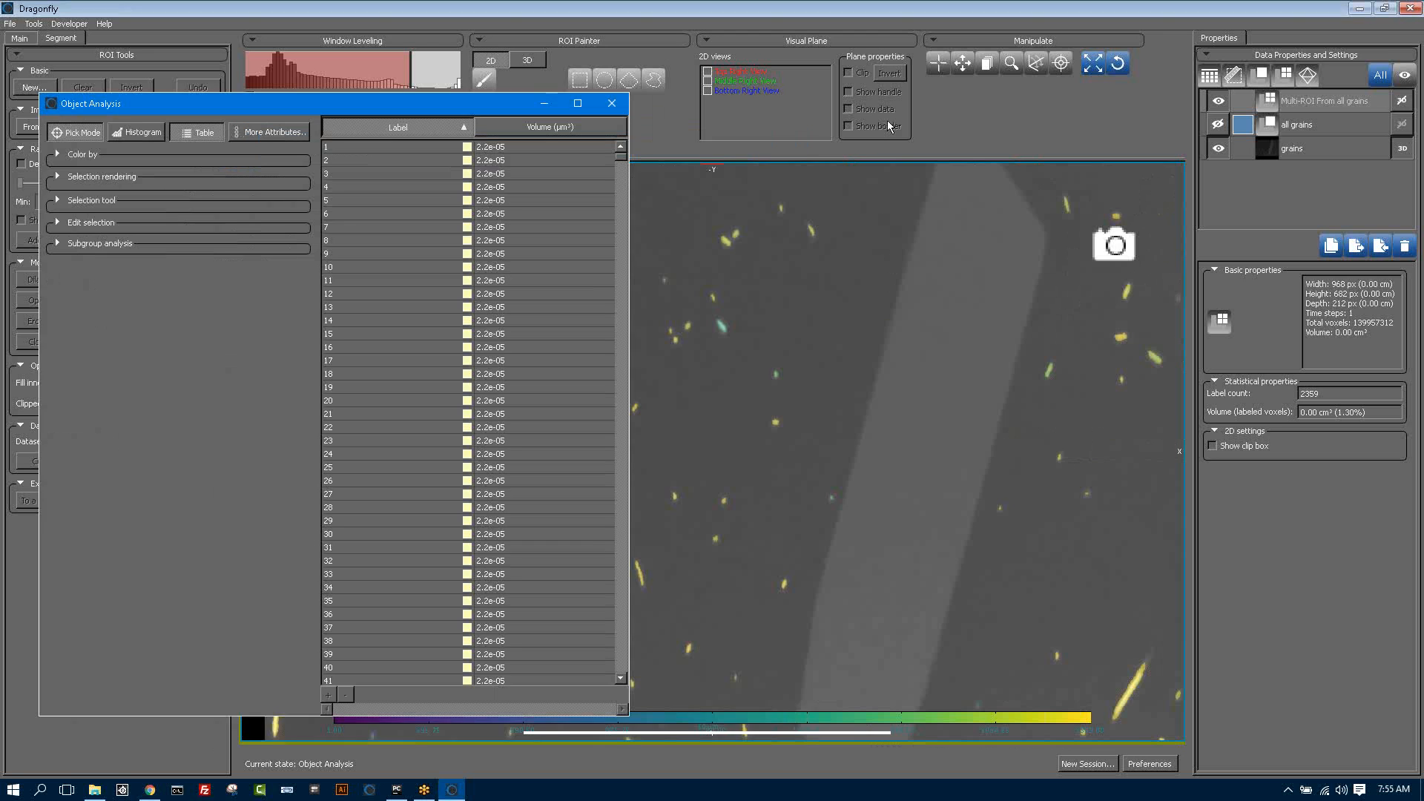
{"action": "middle_click_drag", "start_coordinate": [815, 437], "coordinate": [998, 408]}
{"action": "scroll", "coordinate": [805, 413], "scroll_direction": "up", "scroll_amount": 3, "text": "ctrl"}
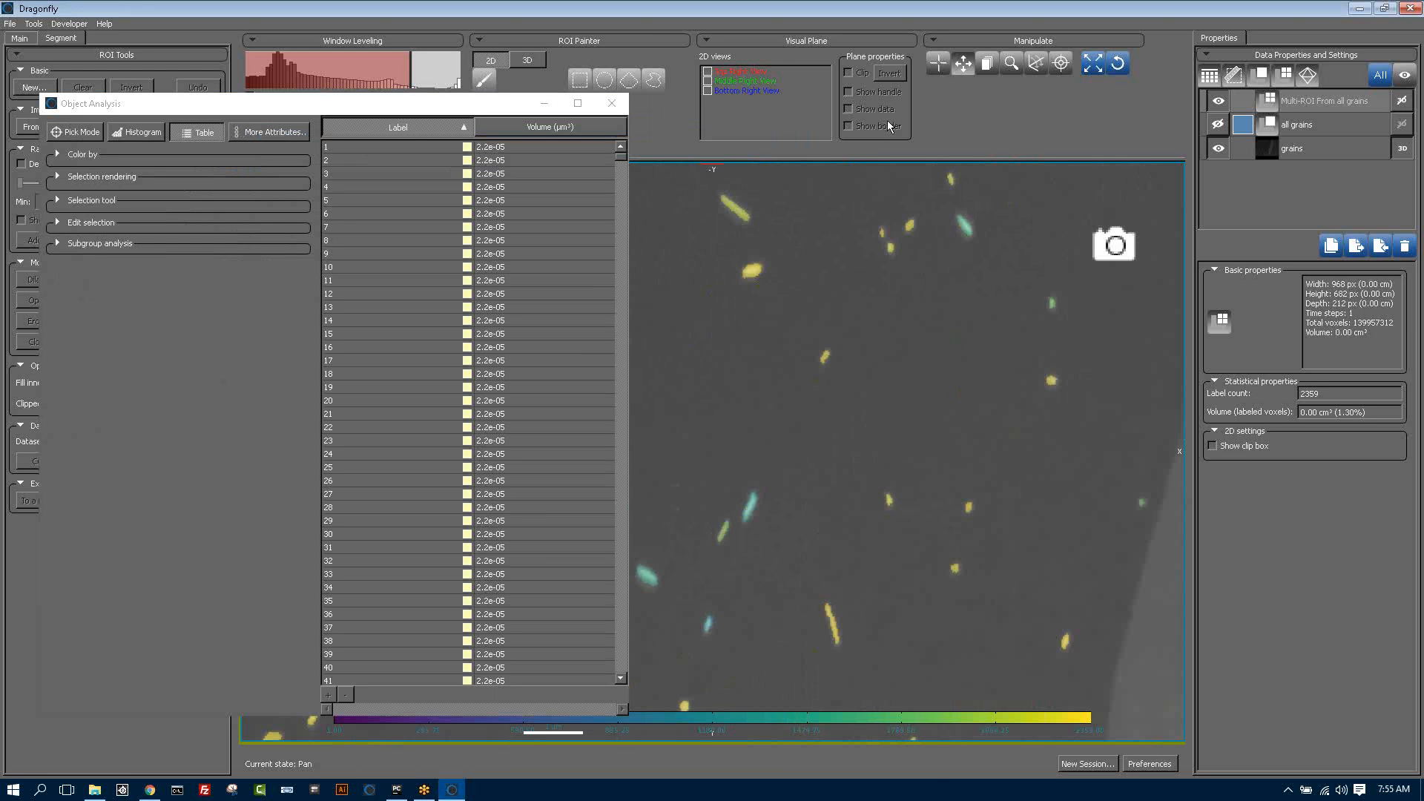
{"action": "middle_click_drag", "start_coordinate": [631, 397], "coordinate": [760, 339]}
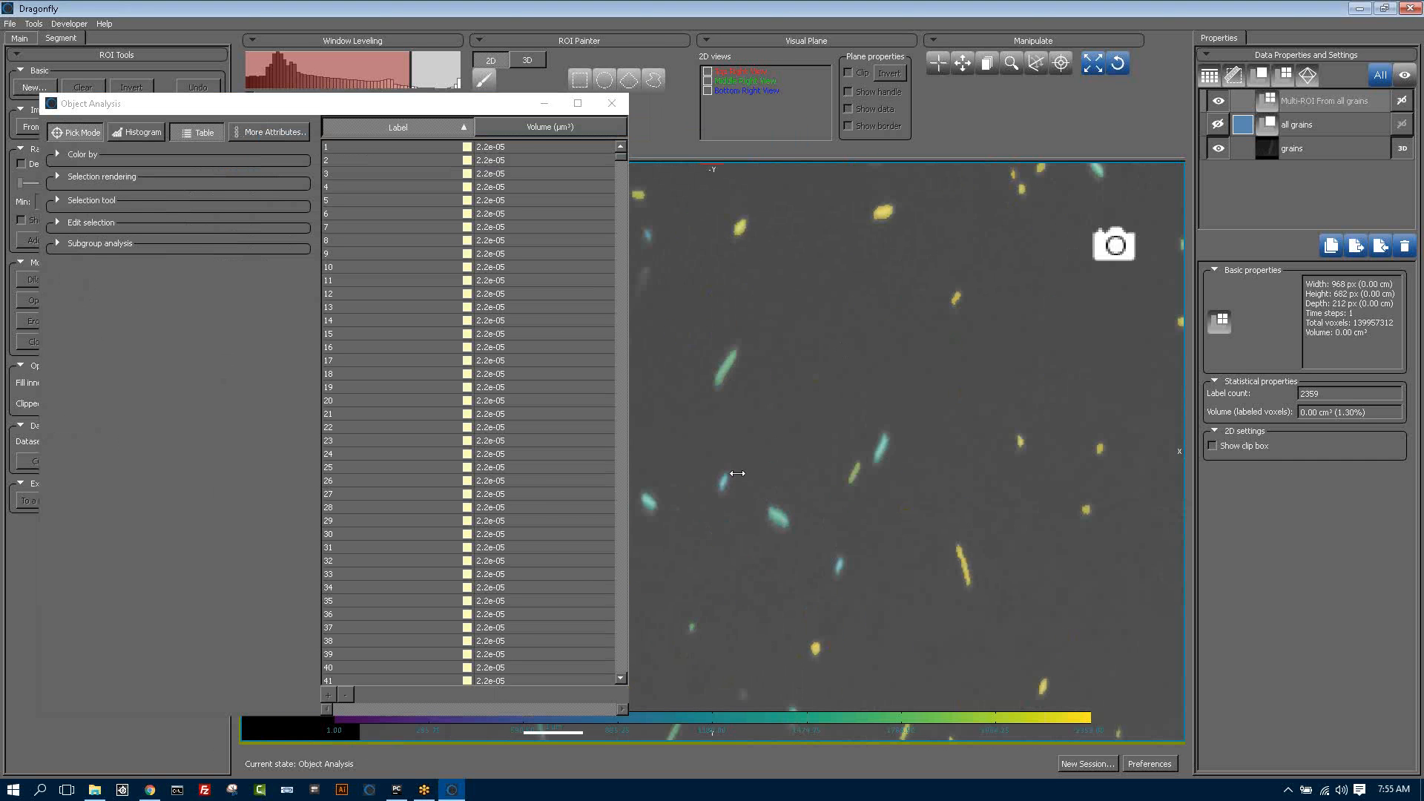
{"action": "left_click", "coordinate": [57, 200]}
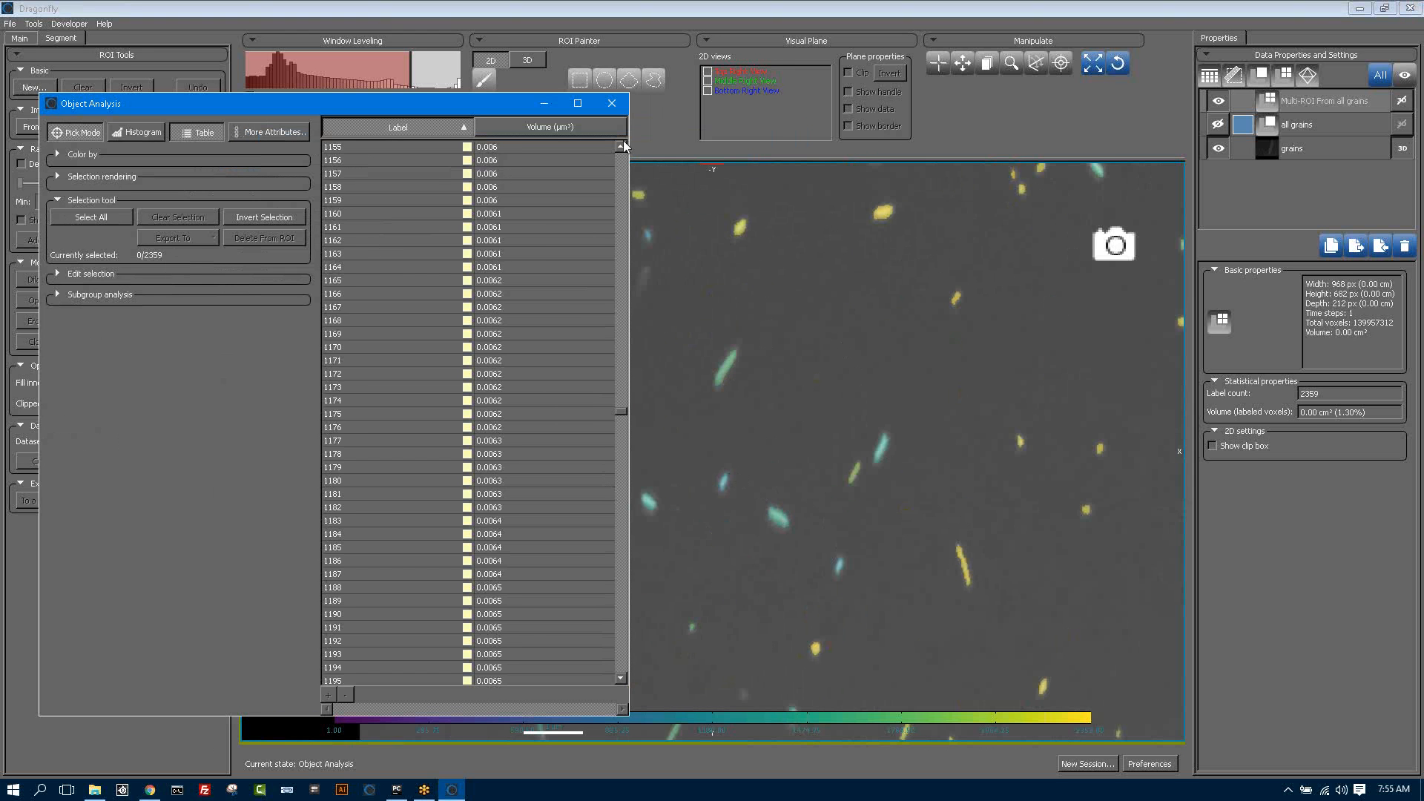
{"action": "left_click", "coordinate": [621, 145]}
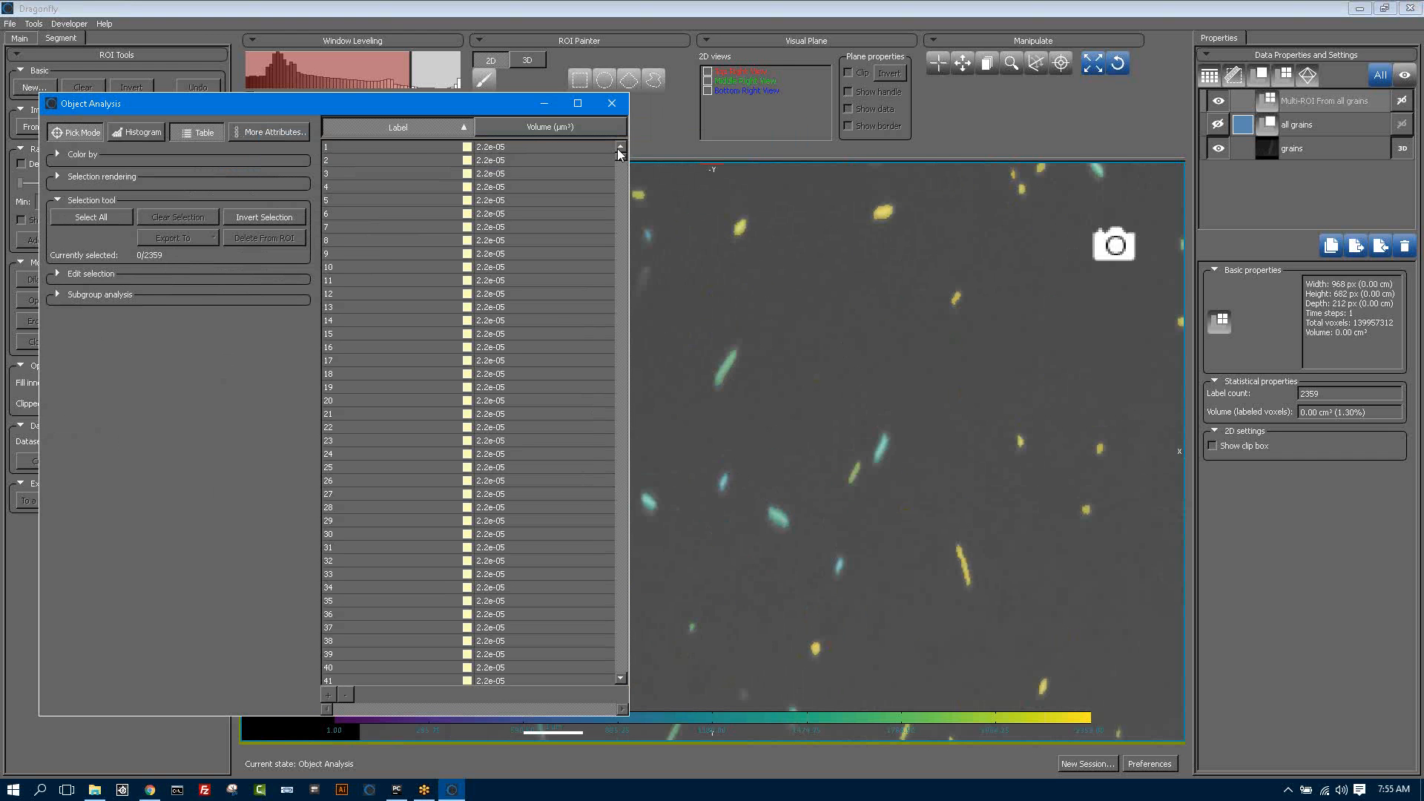
- Set the object colour LUT to 07.spectrum and sort the object table by volume so the grains are coloured by it
{"action": "left_click", "coordinate": [58, 178]}
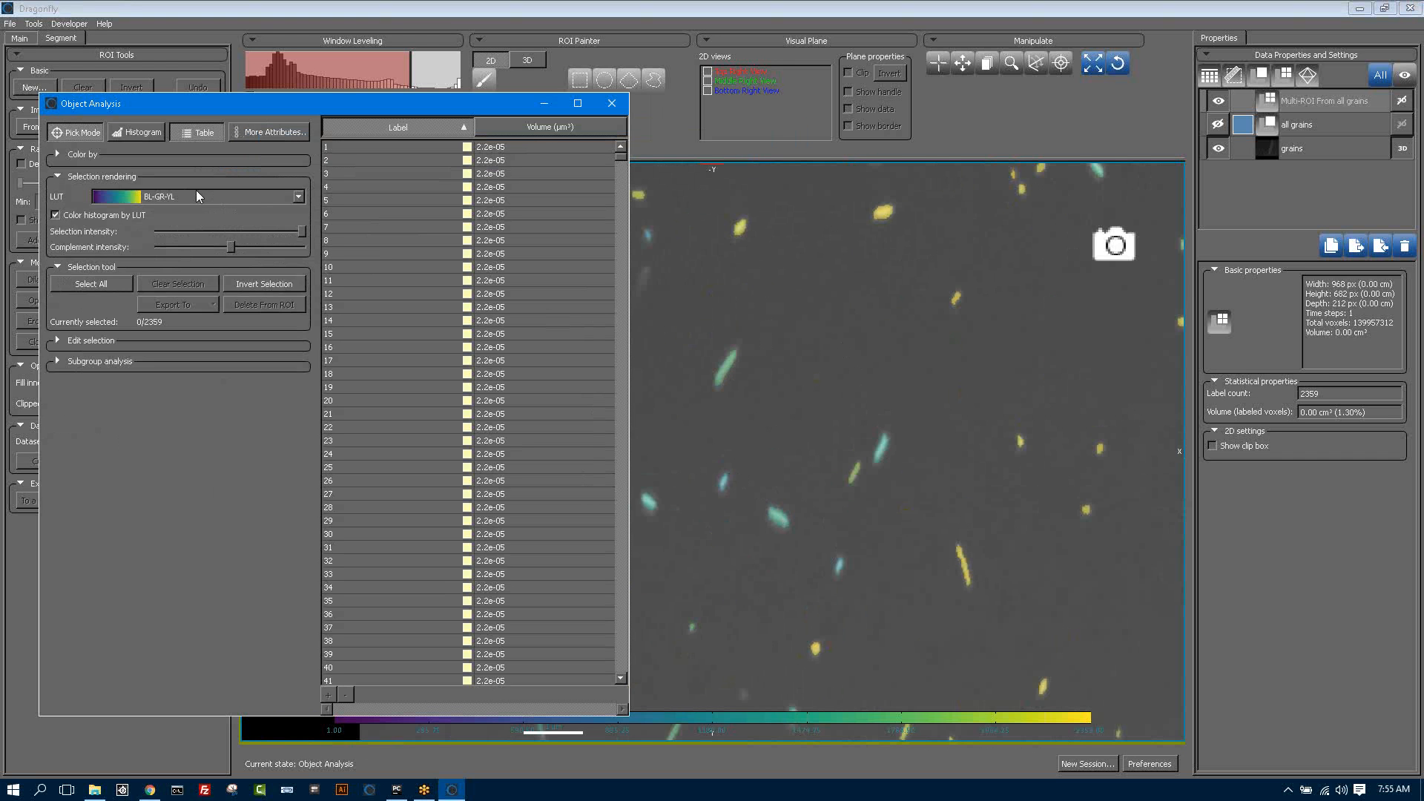
{"action": "left_click", "coordinate": [299, 198]}
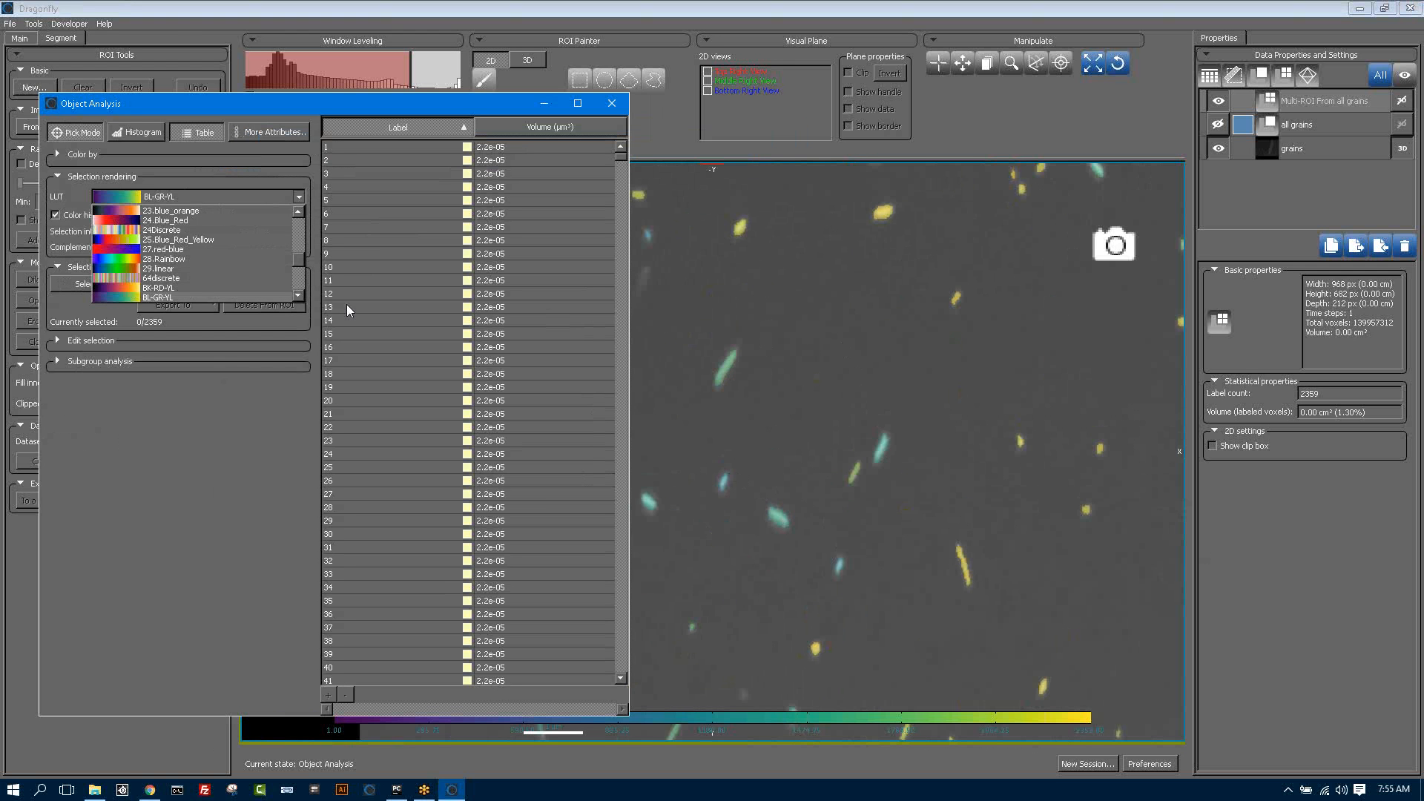
{"action": "left_click_drag", "start_coordinate": [299, 265], "coordinate": [297, 231]}
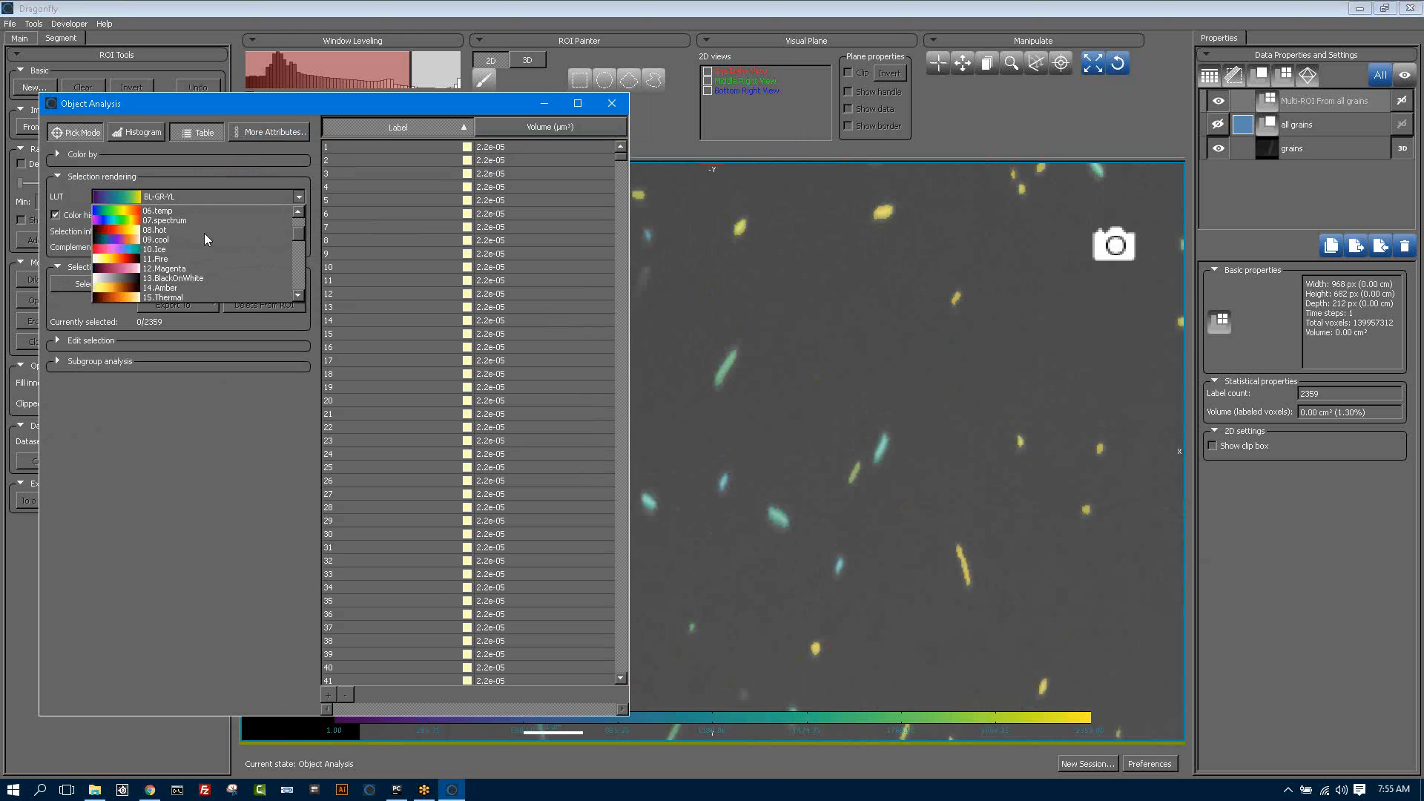
{"action": "left_click", "coordinate": [199, 220]}
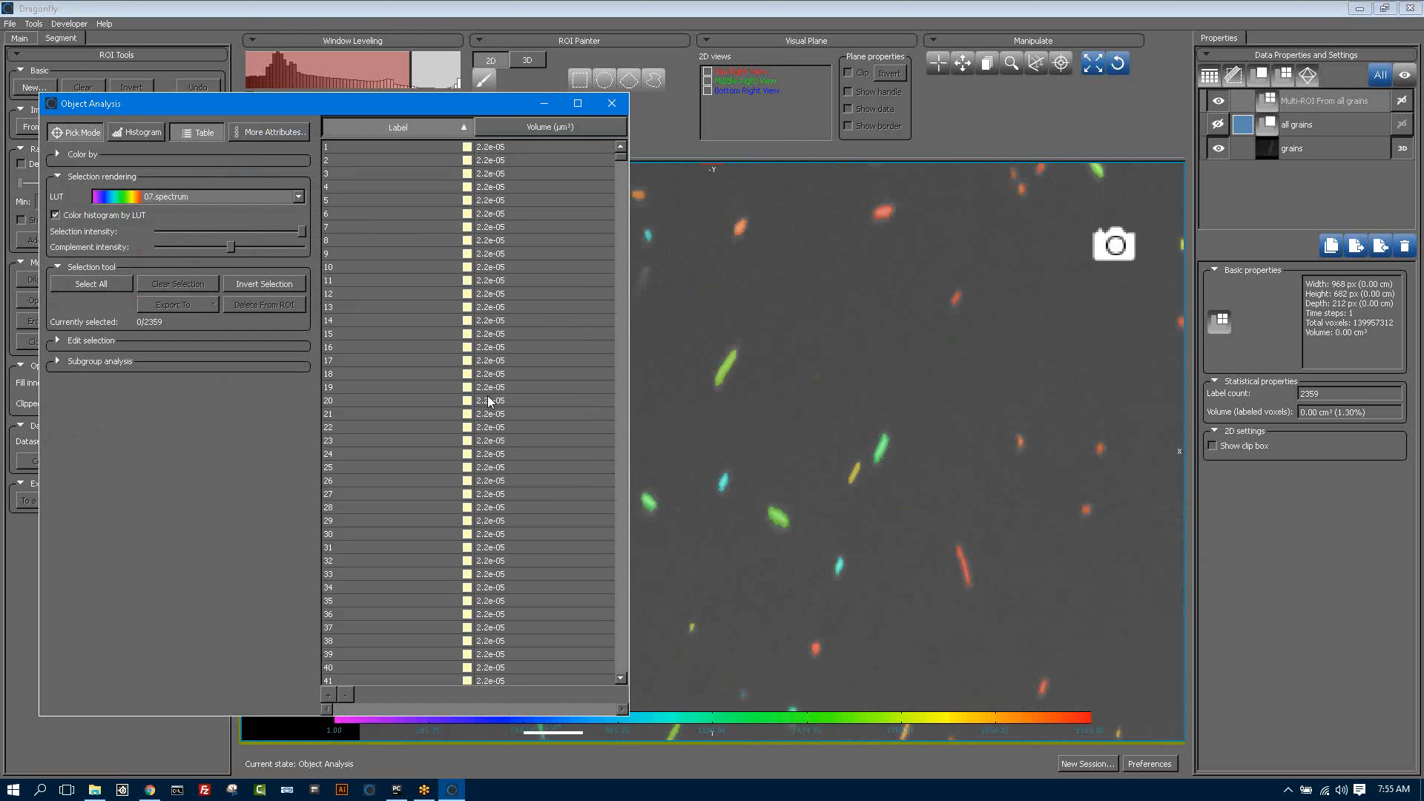
{"action": "left_click", "coordinate": [532, 125]}
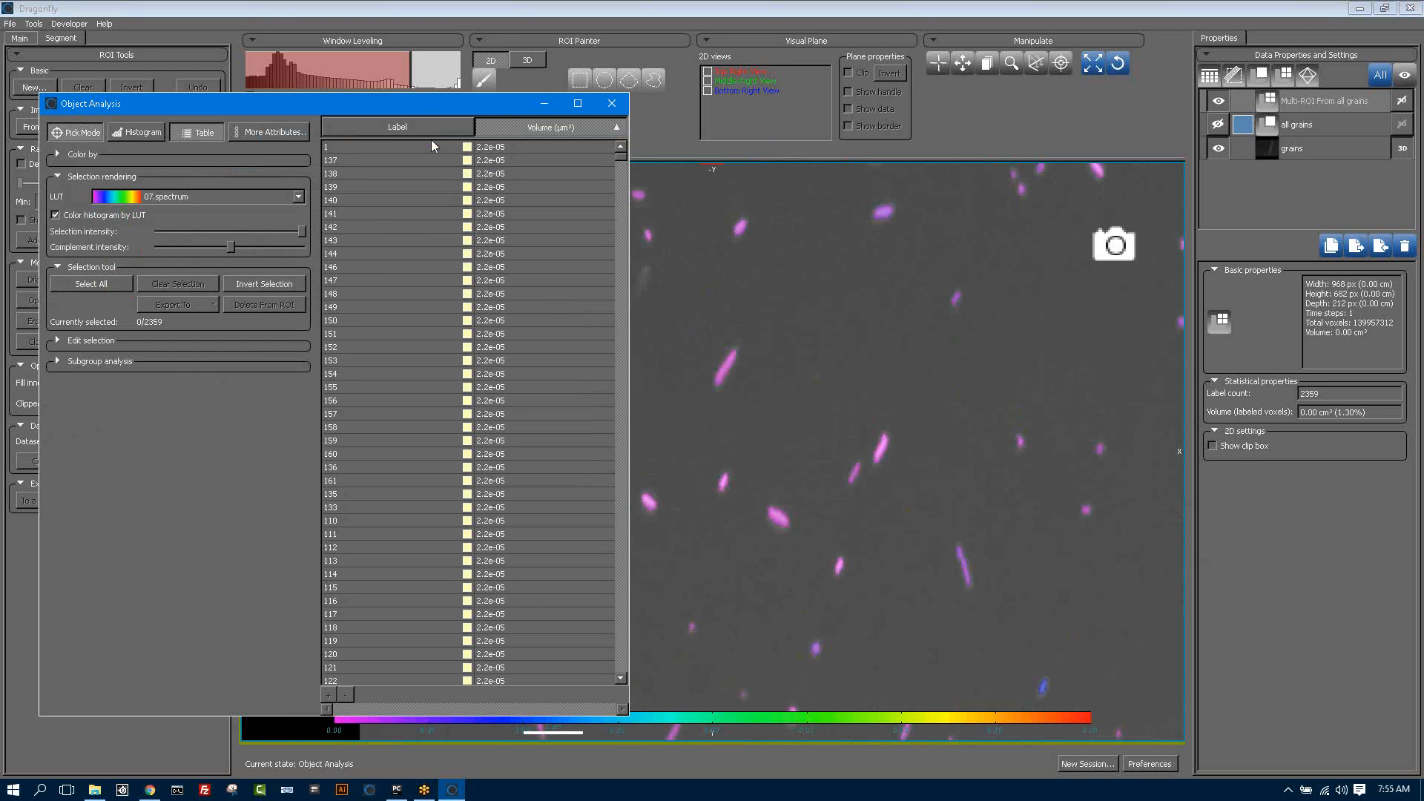
- Restore the multi-view layout beside the Object Analysis window and turn on 3D display of the Multi-ROI from all grains
{"action": "left_click_drag", "start_coordinate": [425, 106], "coordinate": [1194, 249]}
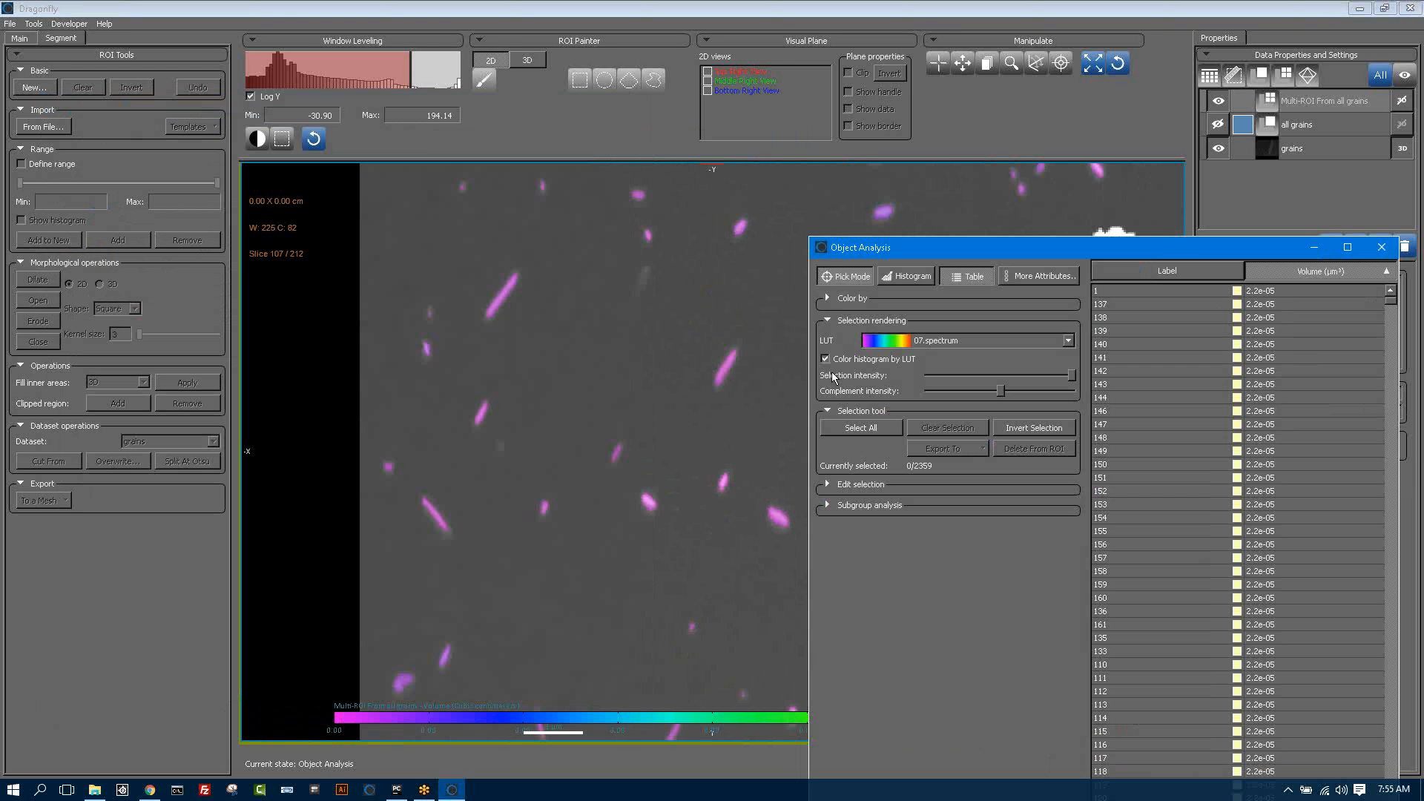
{"action": "key", "text": "space"}
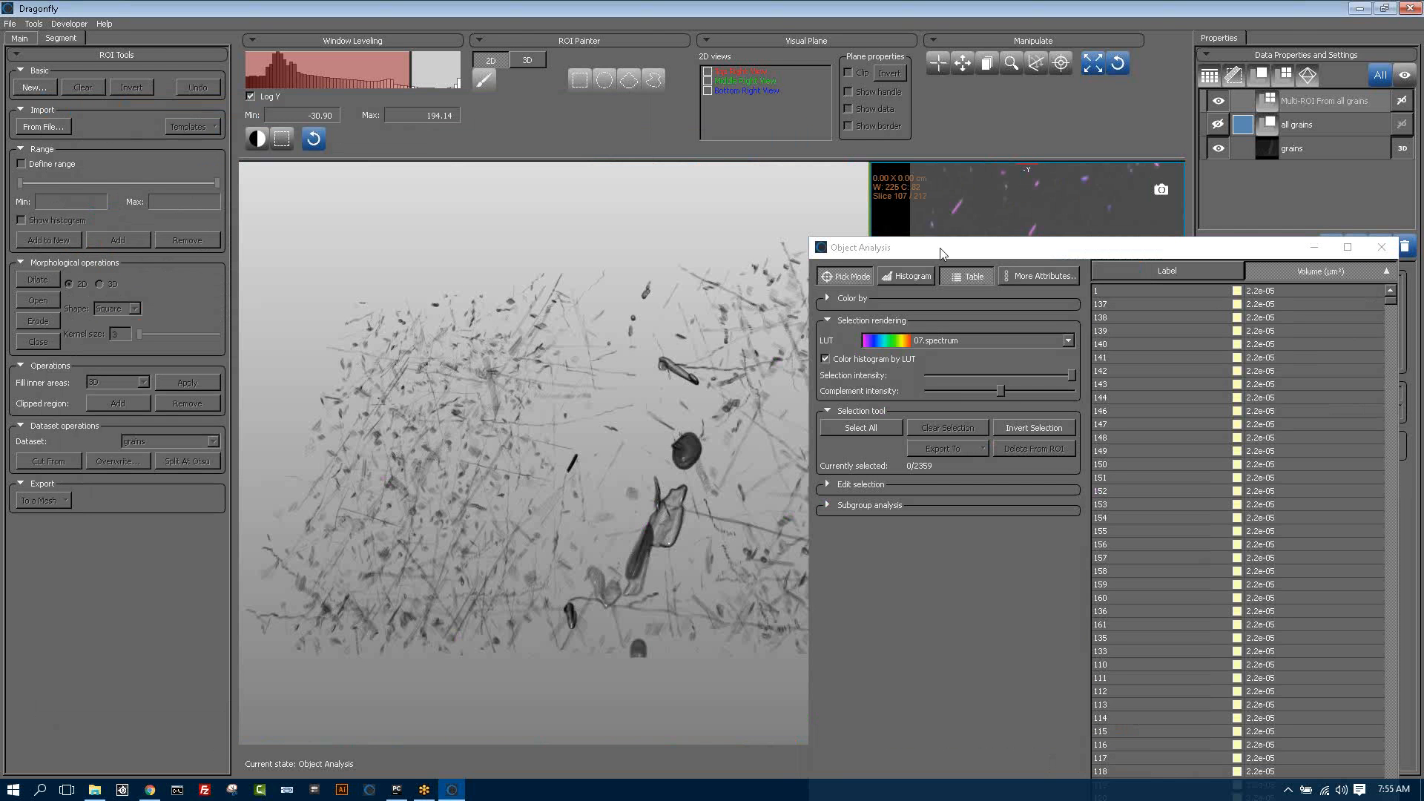
{"action": "left_click_drag", "start_coordinate": [941, 254], "coordinate": [970, 249]}
{"action": "left_click", "coordinate": [1402, 100]}
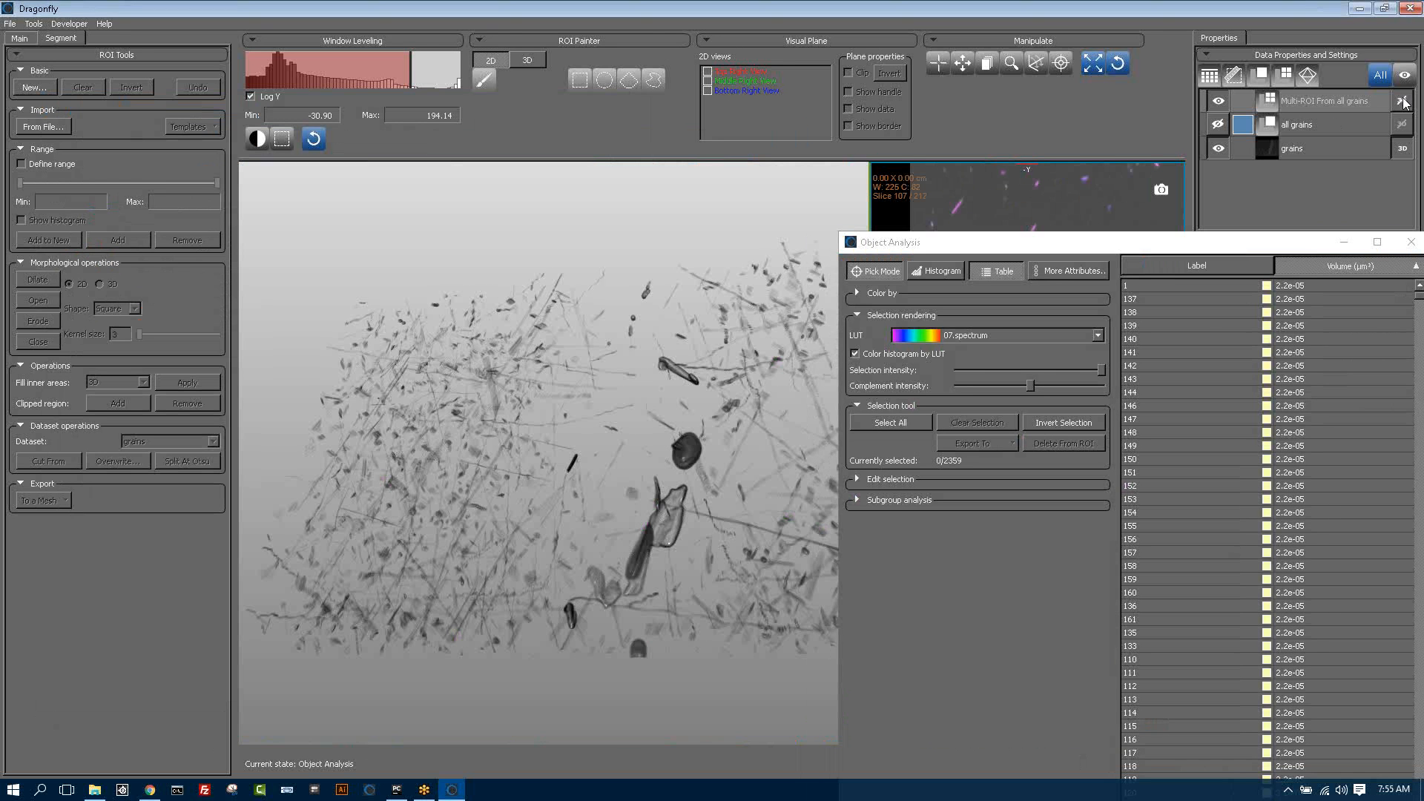
- Show the Multi-ROI's volume-coloured grains in the 3D view and move the Object Analysis window so its whole table is accessible
{"action": "left_click", "coordinate": [1402, 101]}
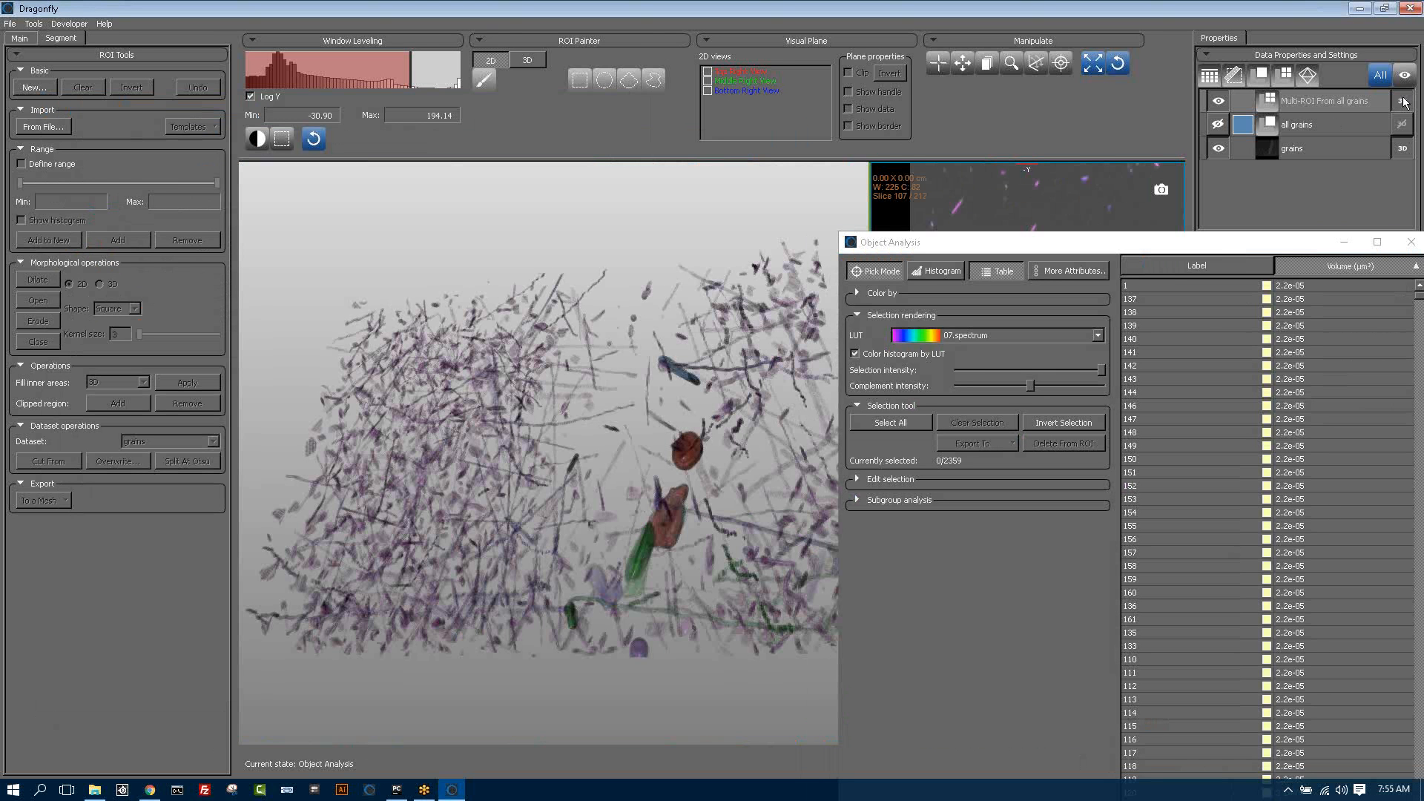
{"action": "left_click", "coordinate": [535, 445]}
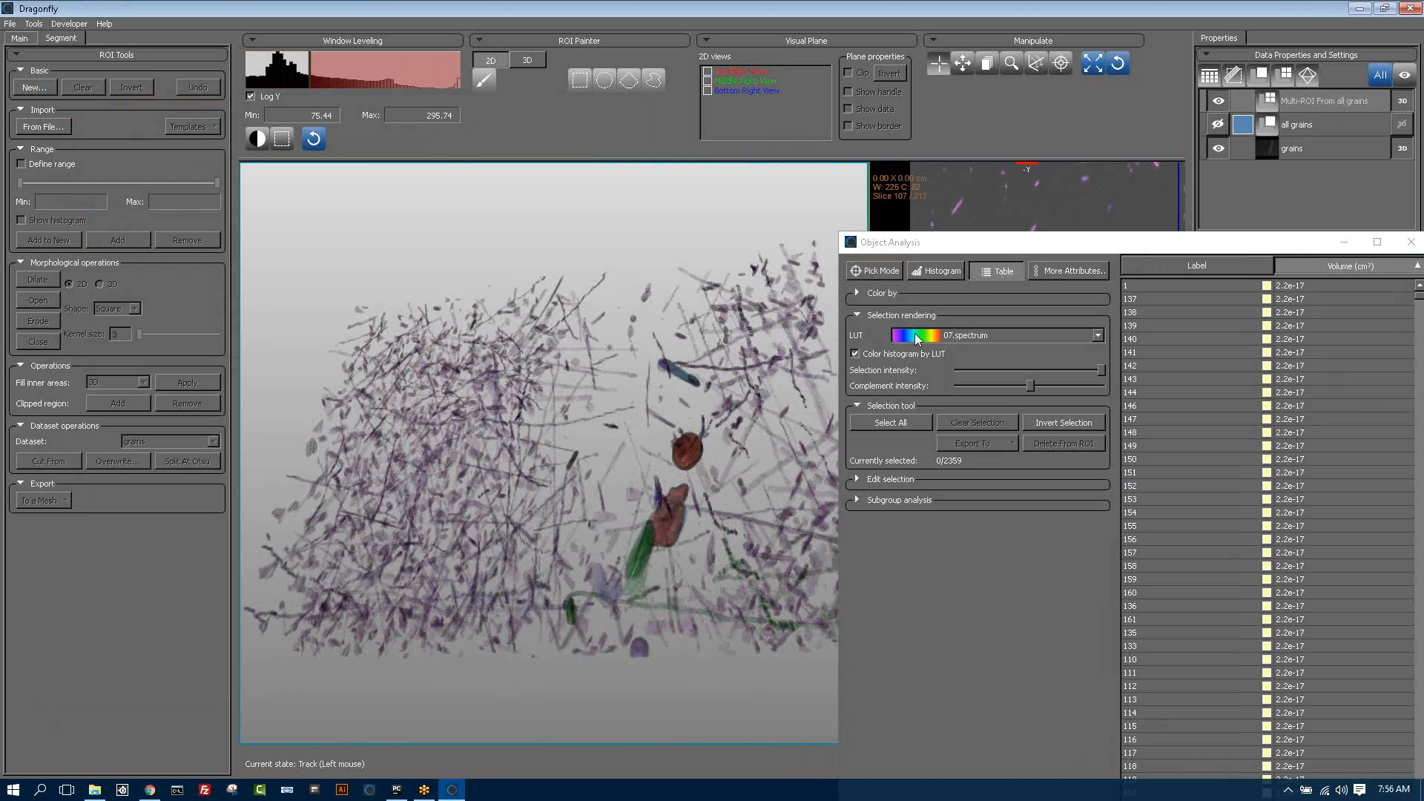
{"action": "left_click_drag", "start_coordinate": [1001, 248], "coordinate": [765, 125]}
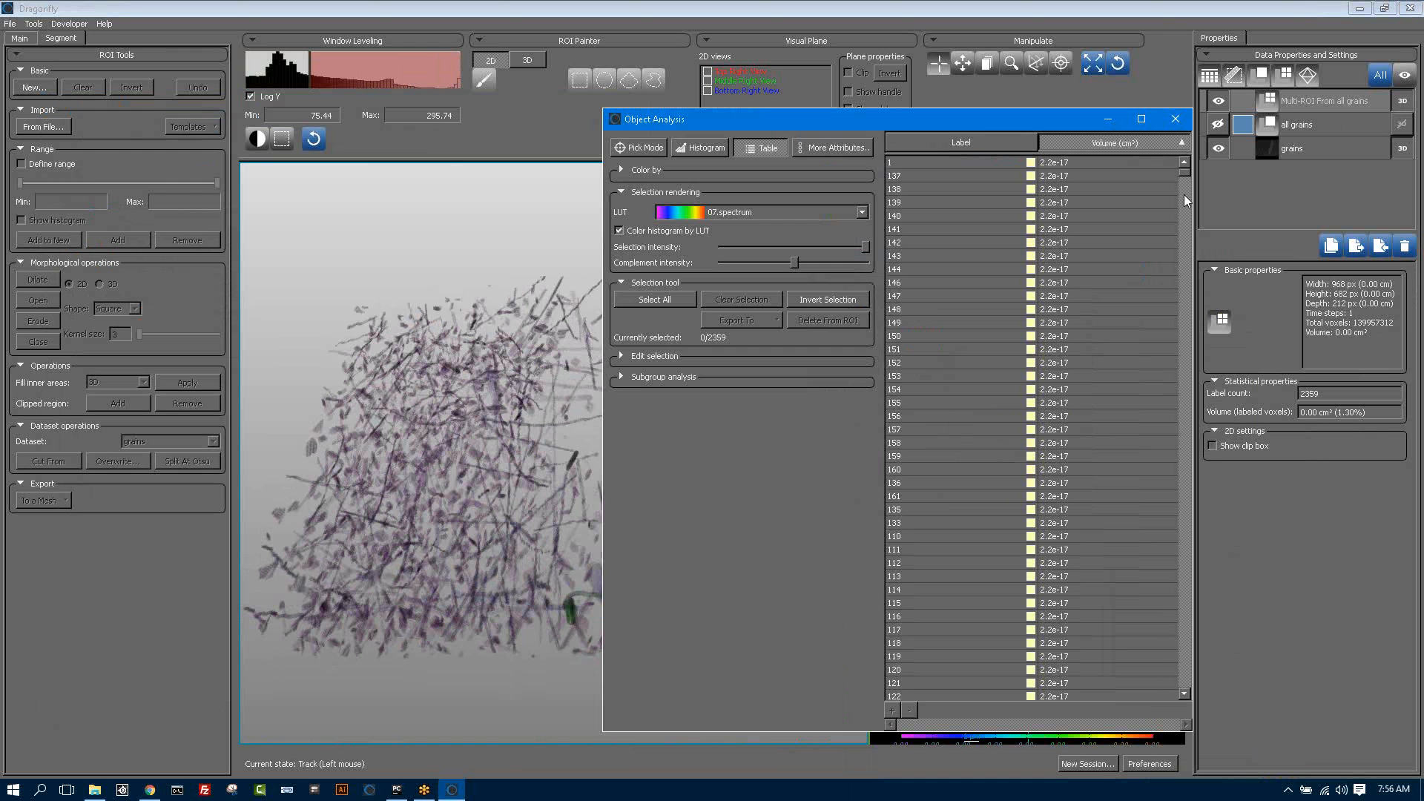
- Select the largest grains in the volume-sorted table, labels 2346 to 2359, and move the window off the 3D view
{"action": "left_click_drag", "start_coordinate": [1184, 173], "coordinate": [1012, 715]}
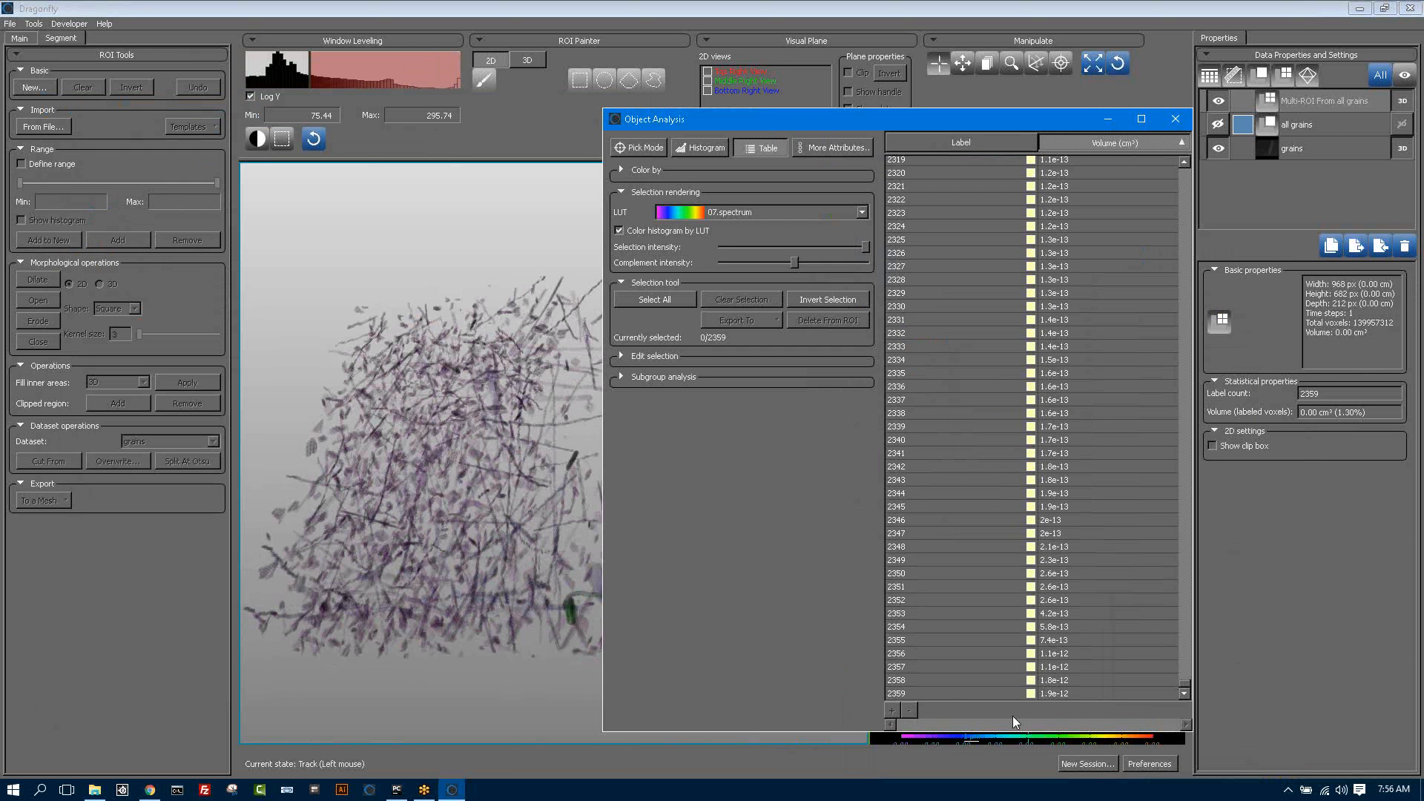
{"action": "left_click", "coordinate": [955, 526], "text": "shift"}
{"action": "left_click_drag", "start_coordinate": [783, 122], "coordinate": [967, 113]}
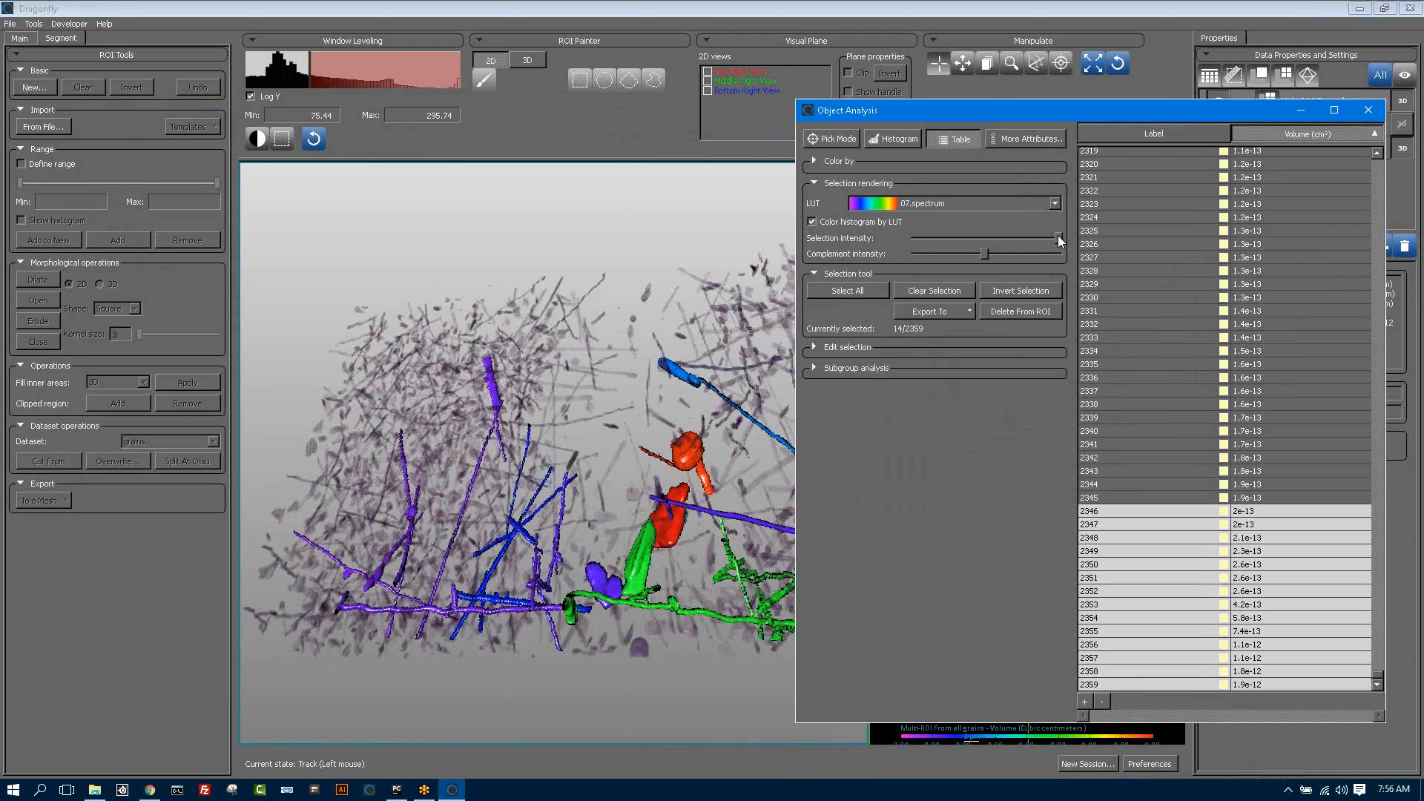
- Keep the selection intensity at maximum and lower the complement intensity to near minimum to isolate the selected grains in 3D
{"action": "left_click", "coordinate": [914, 241]}
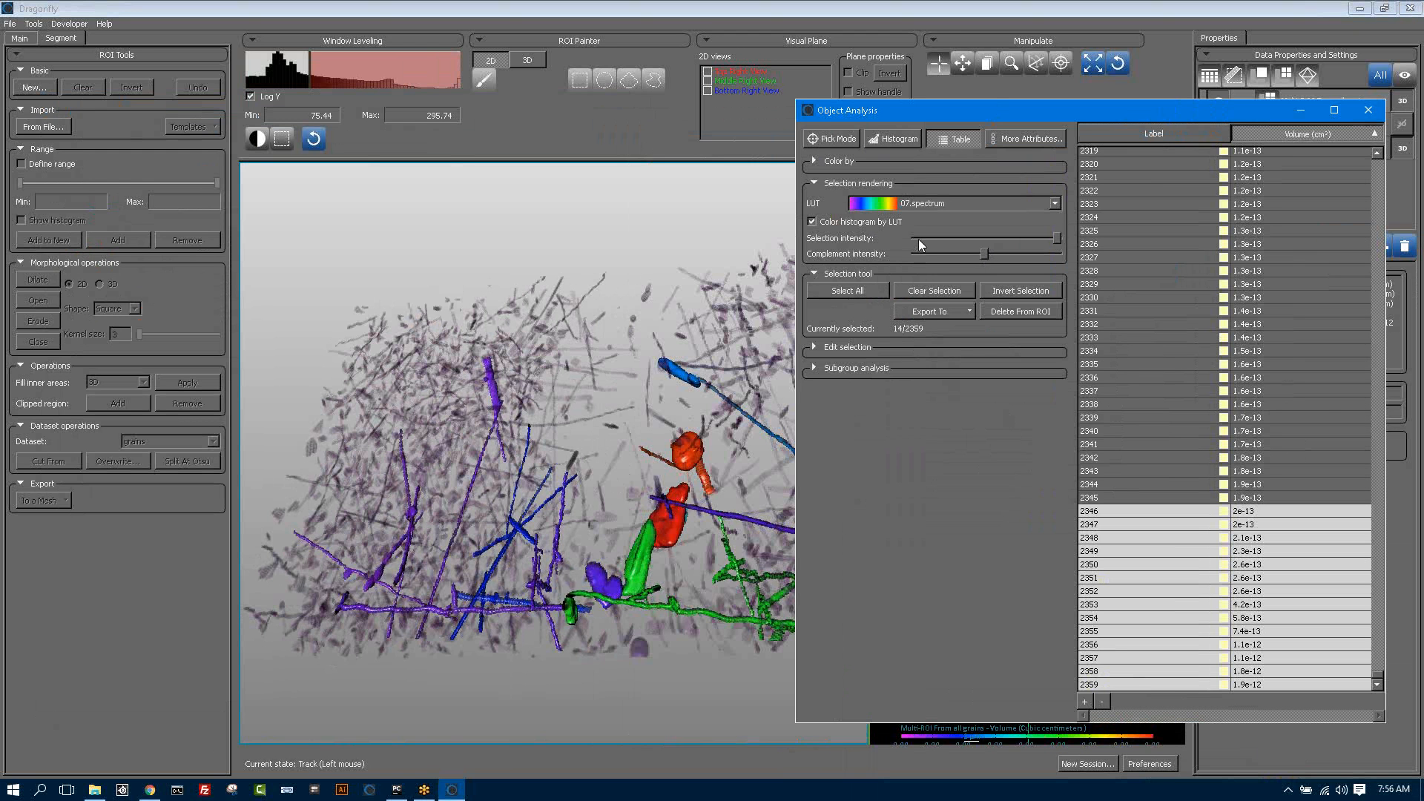
{"action": "left_click", "coordinate": [918, 239]}
{"action": "left_click", "coordinate": [1065, 239]}
{"action": "left_click", "coordinate": [915, 253]}
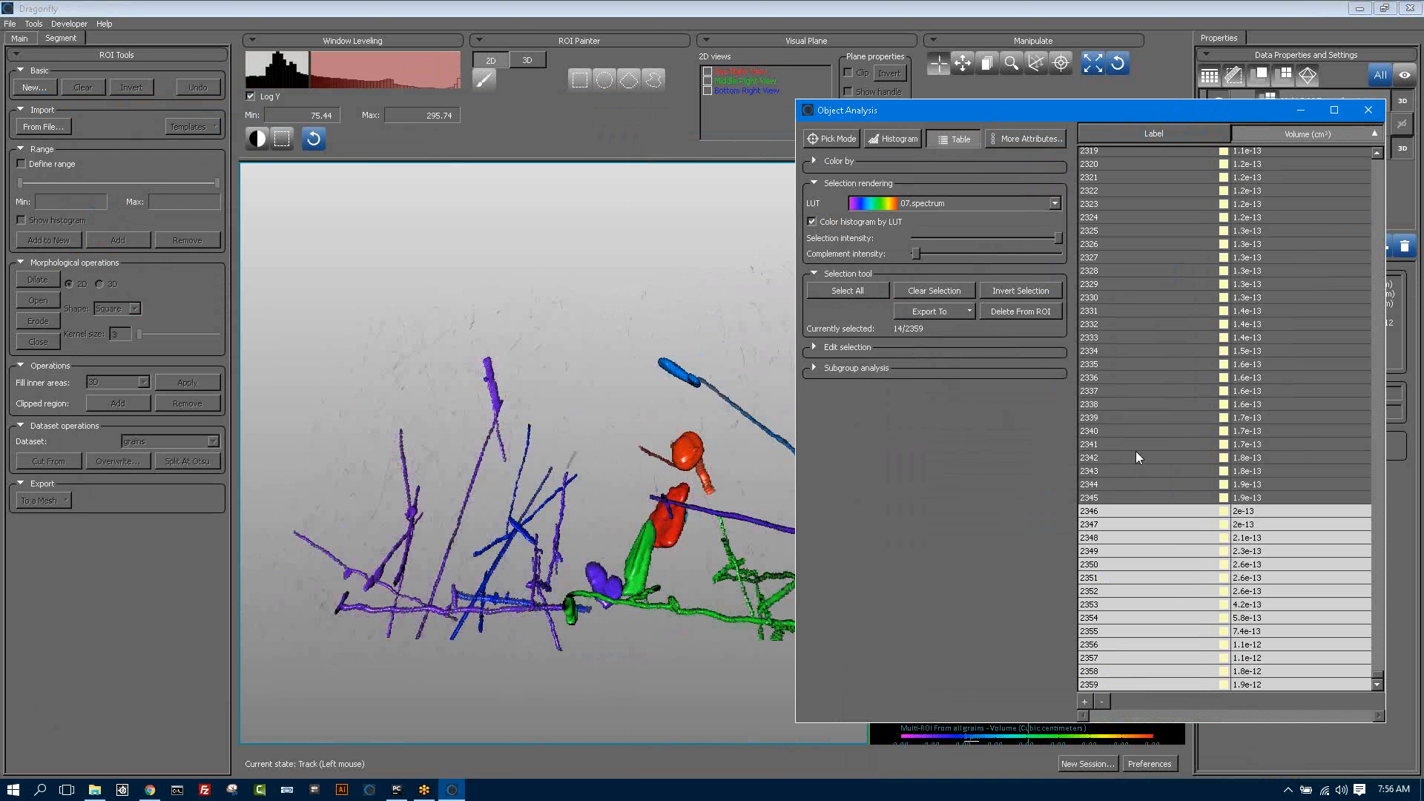
- Add the grains labelled 2342, 2344 and 2339 to the current selection
{"action": "left_click", "coordinate": [1137, 453], "text": "ctrl"}
{"action": "left_click", "coordinate": [1139, 482], "text": "ctrl"}
{"action": "left_click", "coordinate": [1150, 416], "text": "ctrl"}
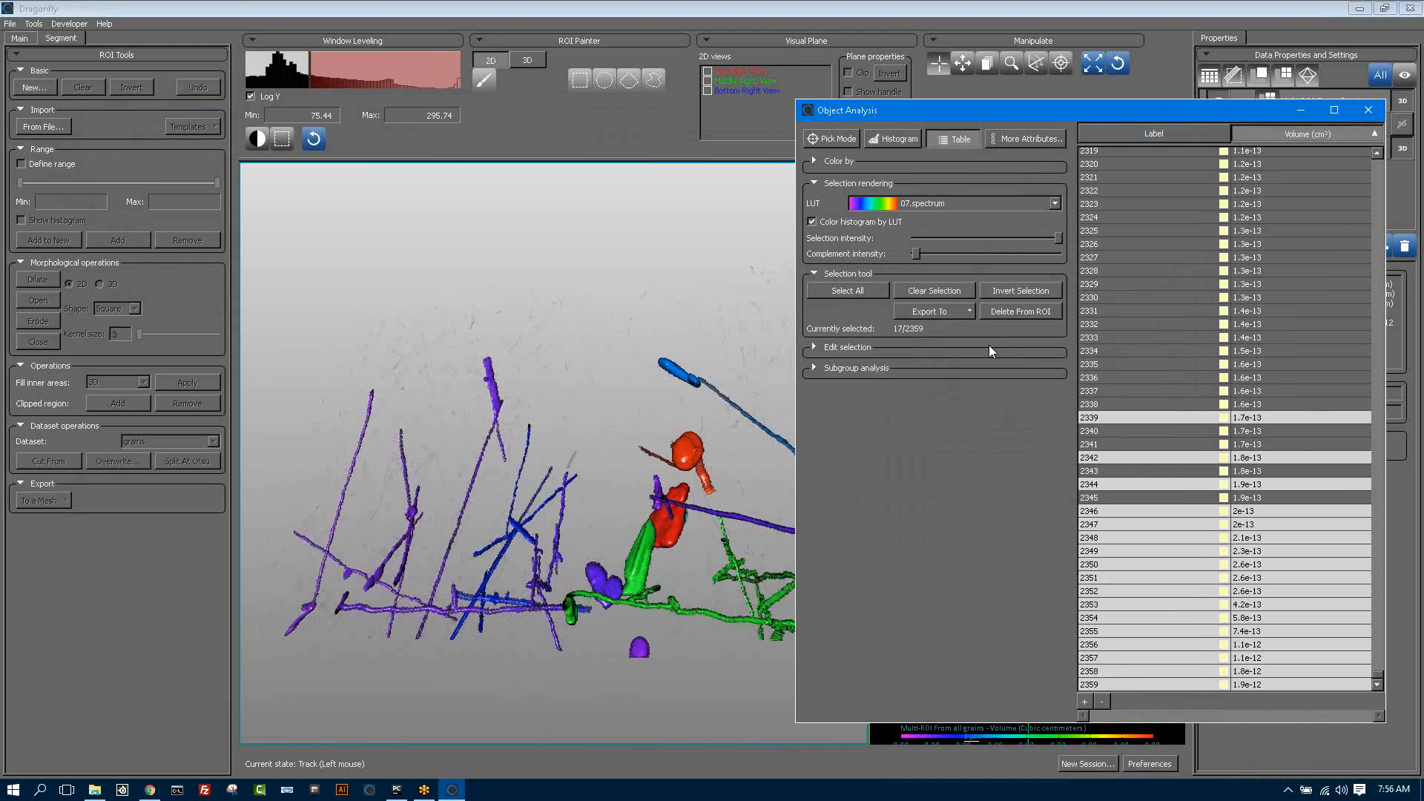
- Clear the grain selection and raise the complement intensity to about halfway
{"action": "left_click", "coordinate": [939, 287]}
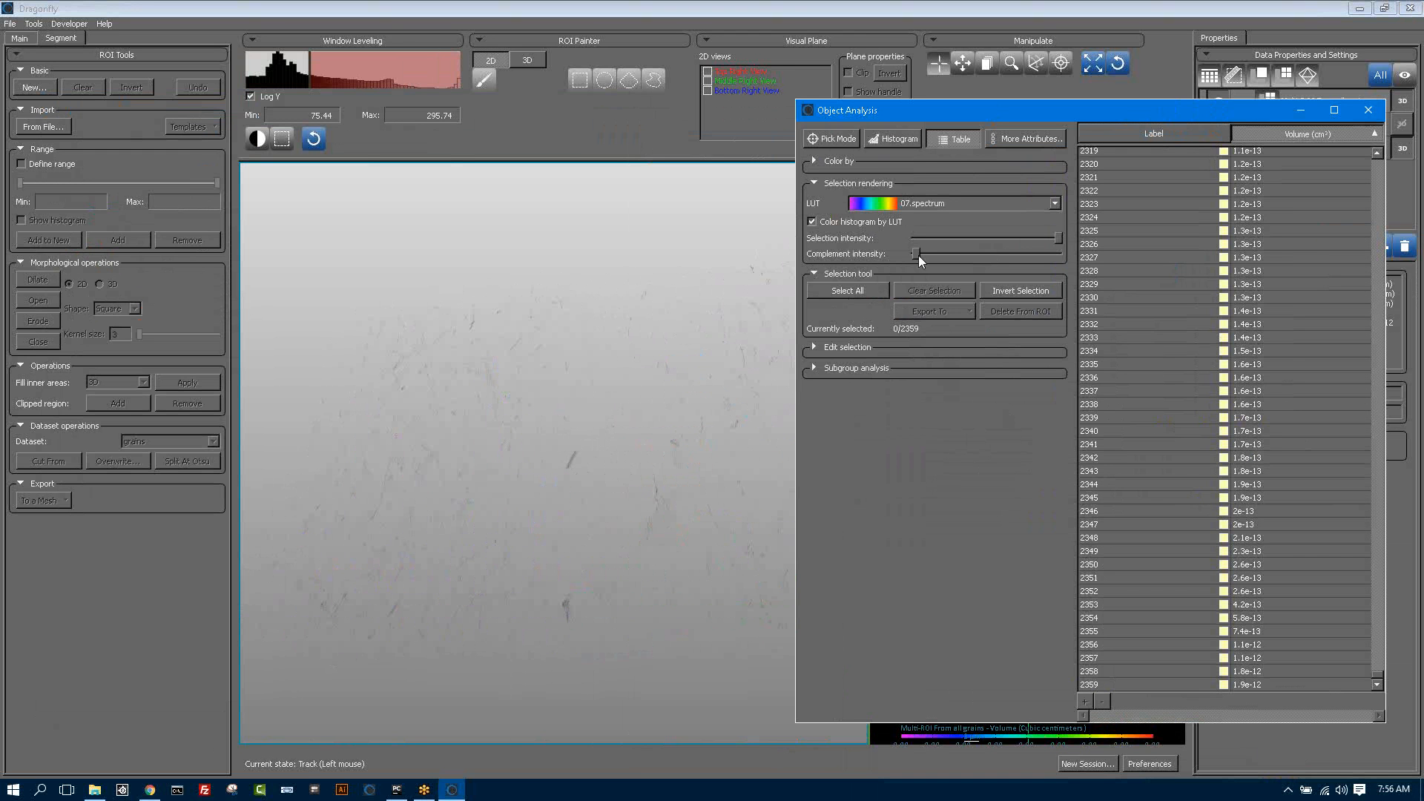
{"action": "left_click", "coordinate": [992, 255]}
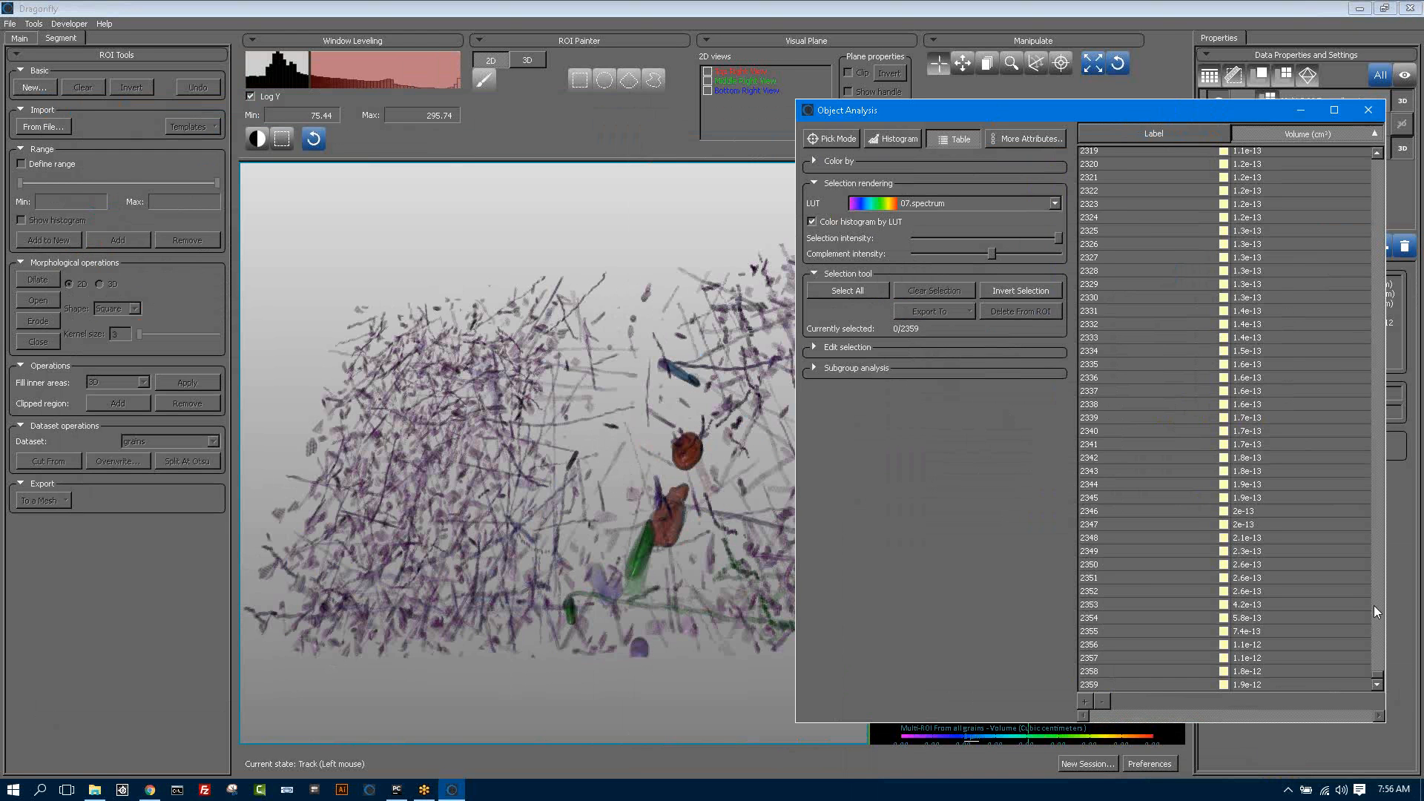
- Select the smallest grains in the volume-sorted table, from label 1 through label 314, and lower the complement intensity to minimum
{"action": "left_click_drag", "start_coordinate": [1373, 605], "coordinate": [1367, 135]}
{"action": "left_click", "coordinate": [1203, 154]}
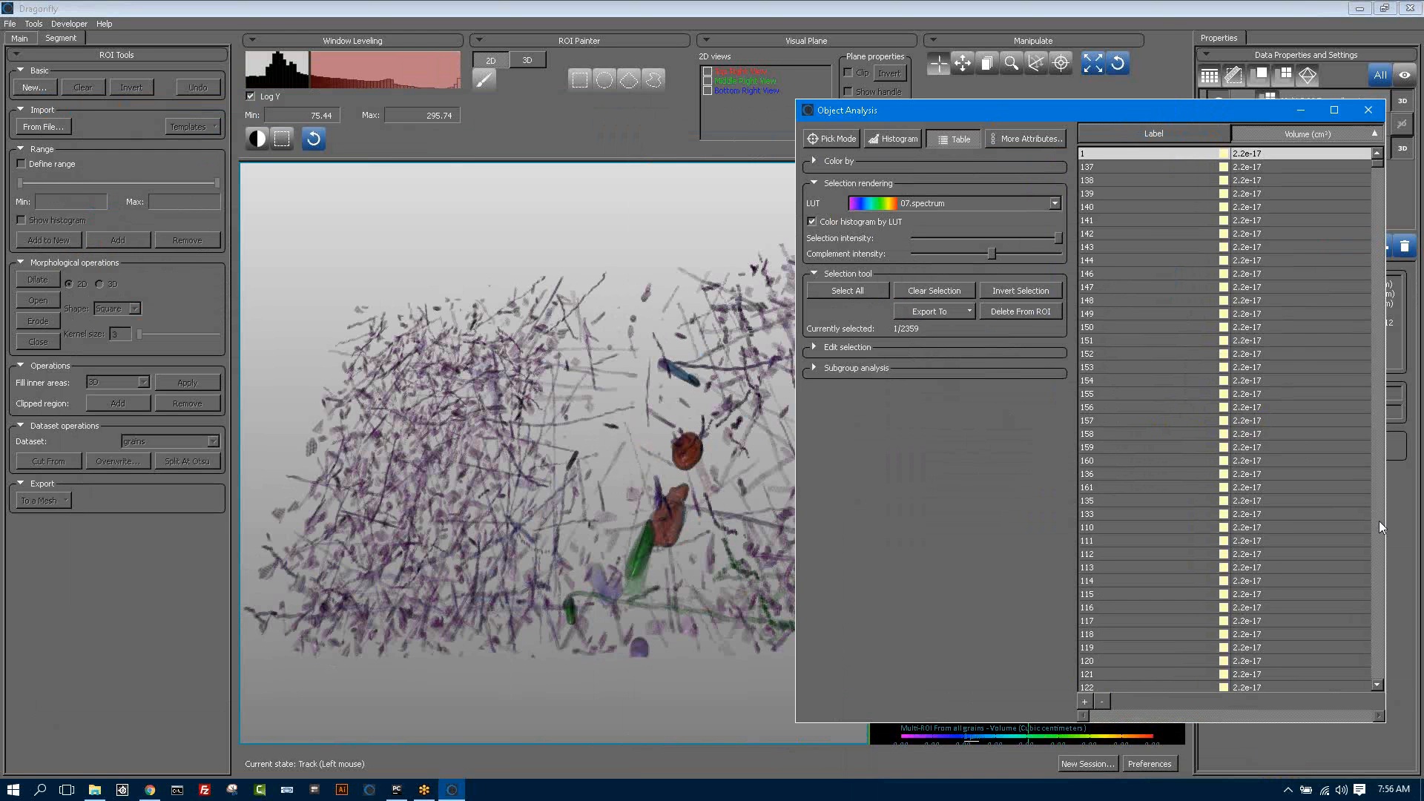
{"action": "left_click", "coordinate": [1382, 519]}
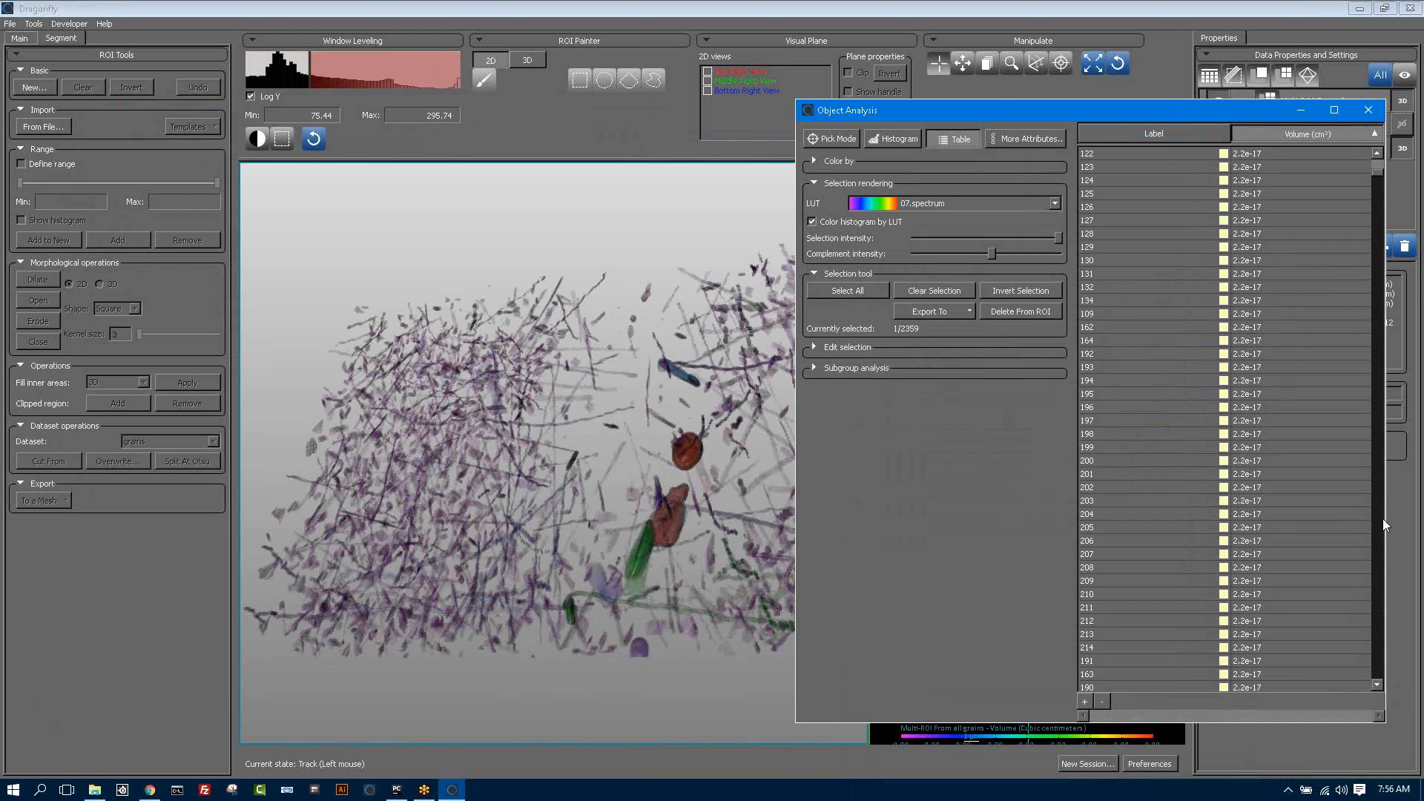
{"action": "scroll", "coordinate": [1202, 494], "scroll_direction": "down", "scroll_amount": 13}
{"action": "left_click", "coordinate": [1191, 492], "text": "shift"}
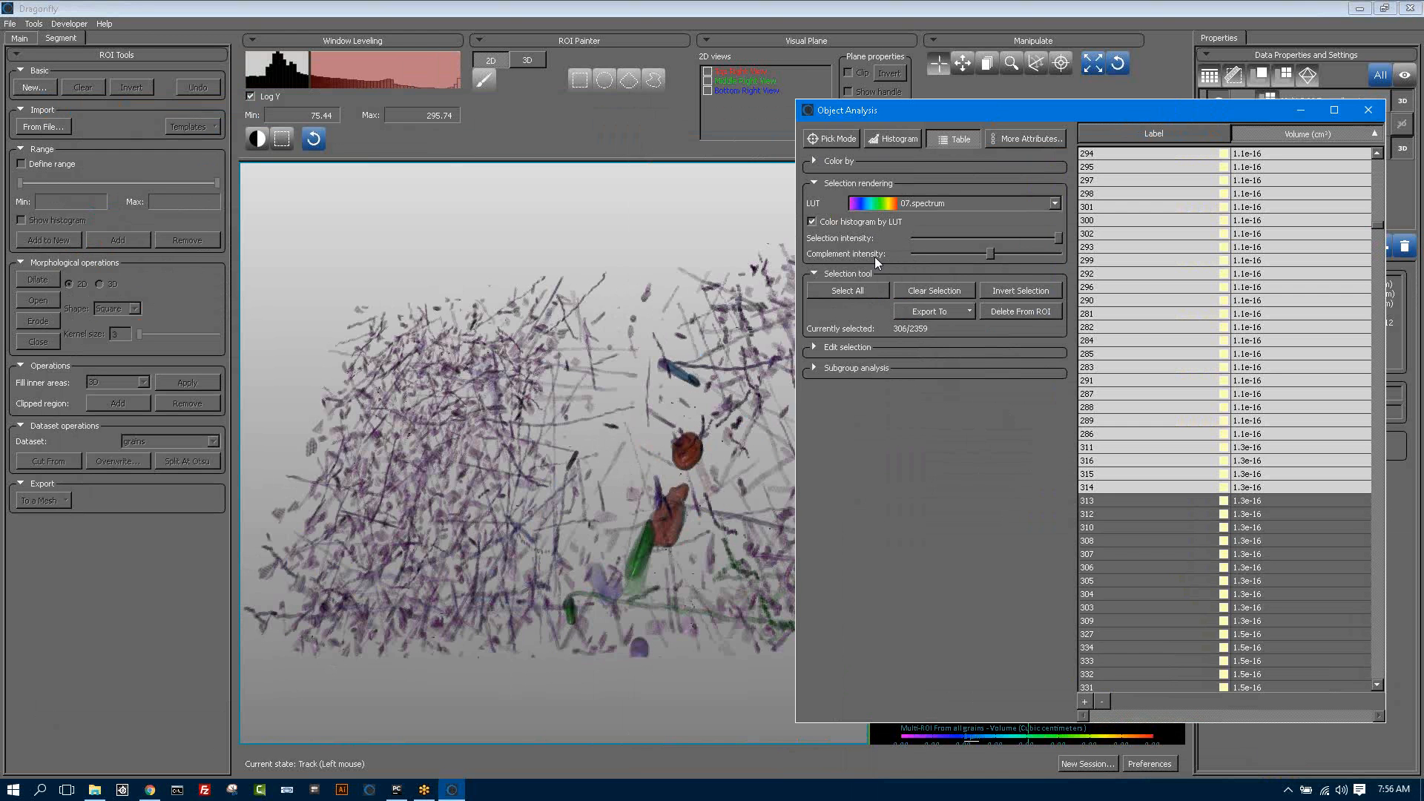
{"action": "left_click_drag", "start_coordinate": [990, 254], "coordinate": [875, 257]}
- Extend the selection of small grains in stages through labels 305 and 387 down to label 505
{"action": "left_click", "coordinate": [1160, 579], "text": "shift"}
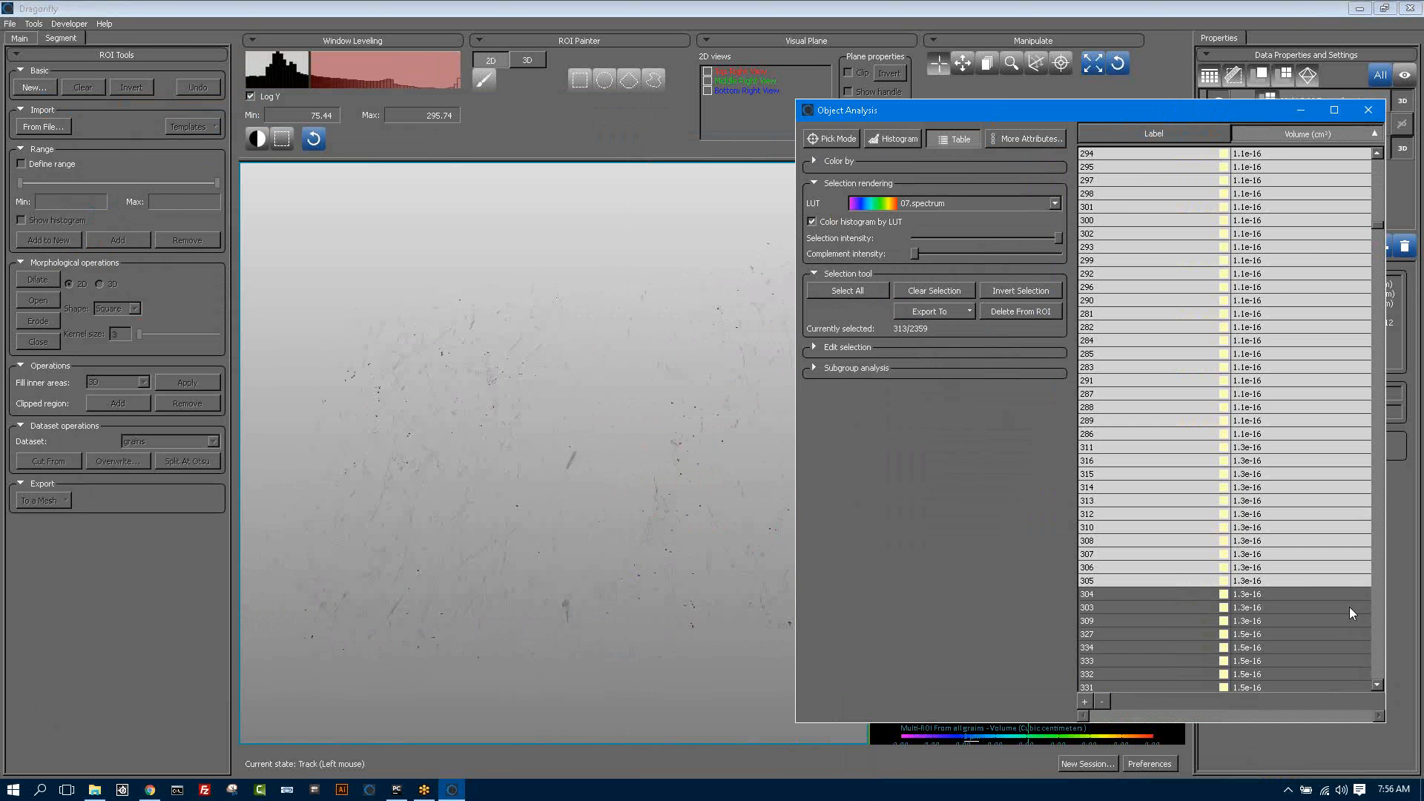
{"action": "left_click", "coordinate": [1379, 597]}
{"action": "scroll", "coordinate": [1343, 610], "scroll_direction": "down", "scroll_amount": 15}
{"action": "left_click", "coordinate": [1276, 606], "text": "shift"}
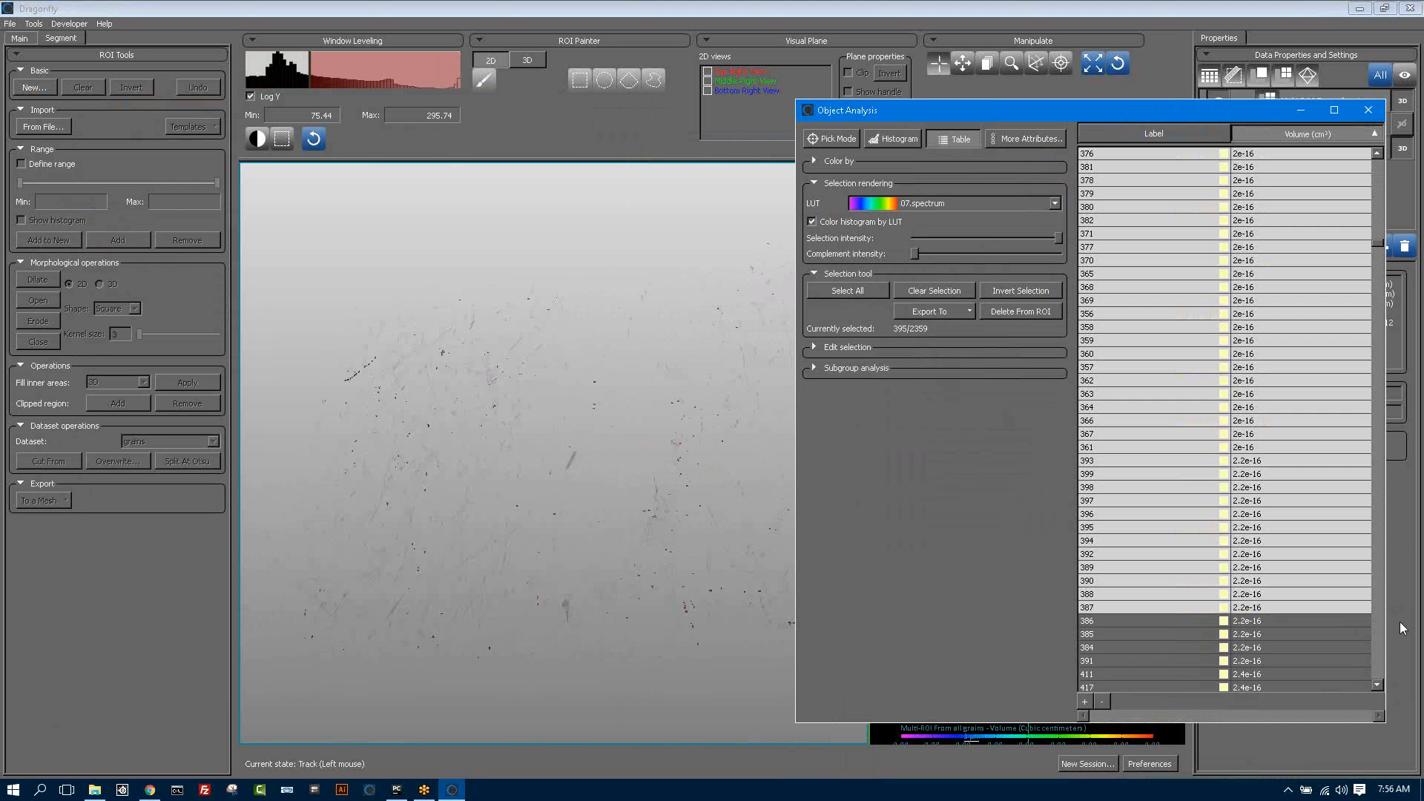
{"action": "left_click", "coordinate": [1377, 642]}
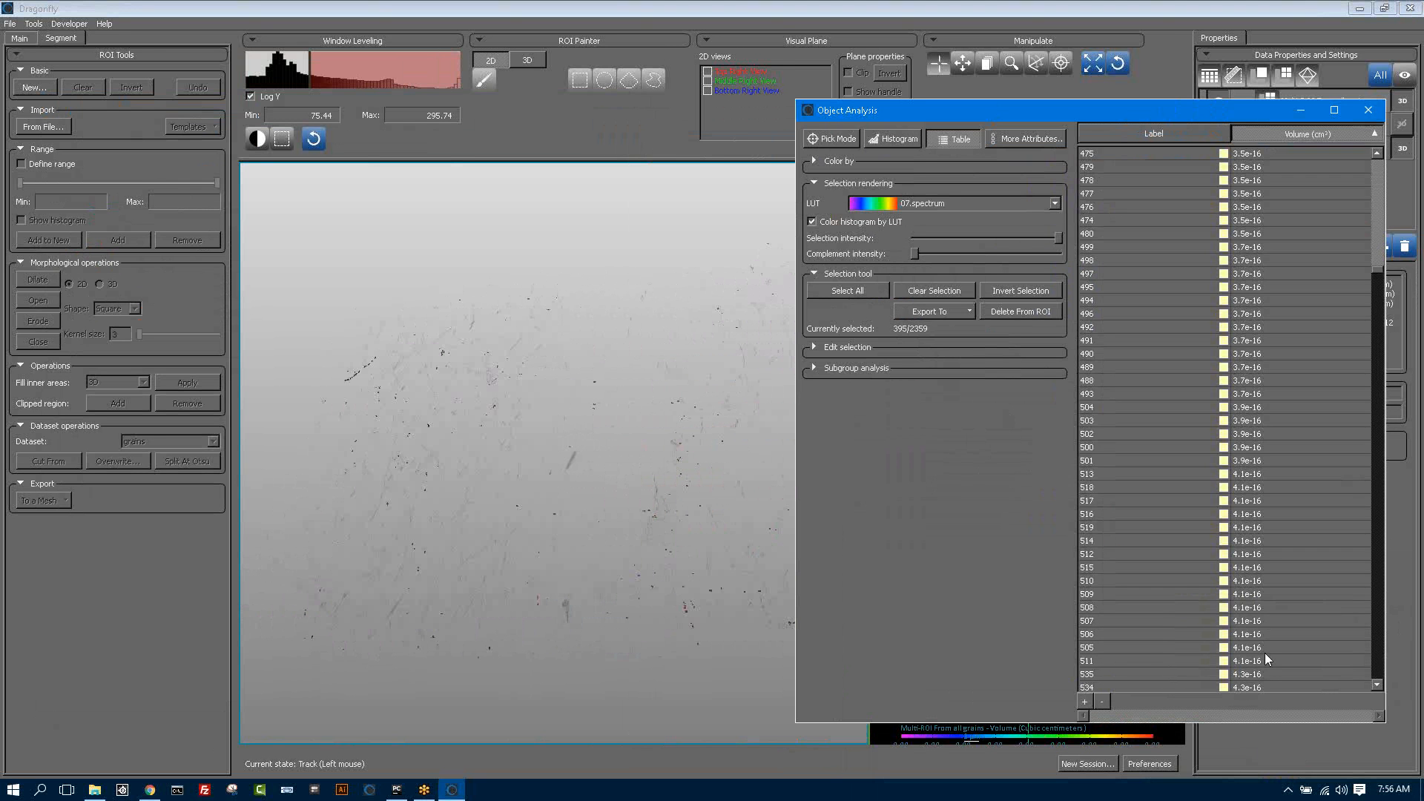
{"action": "left_click", "coordinate": [1265, 652], "text": "shift"}
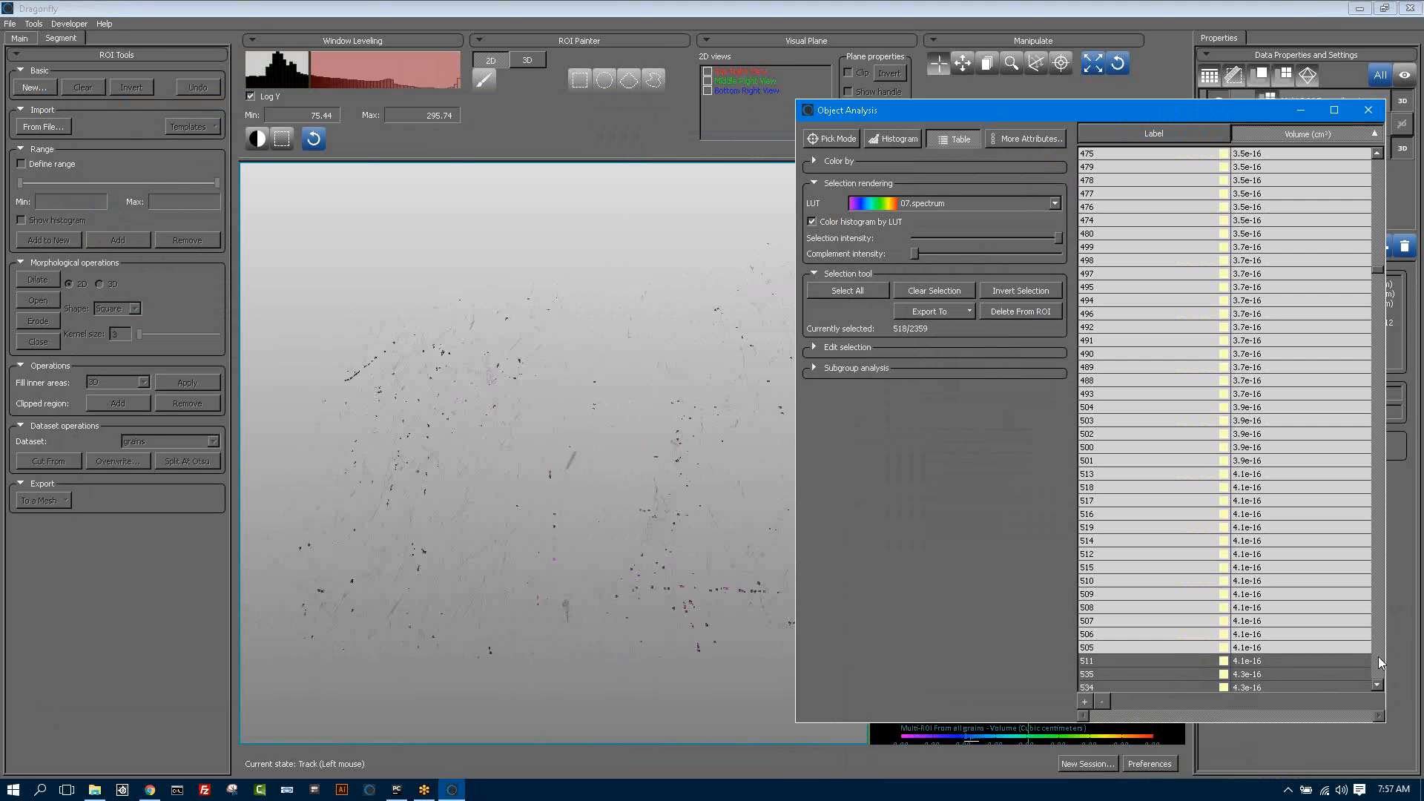
- Extend the selection past label 598 to cover grains smaller than 7e-16 cm³ and delete the selected grains from the ROI
{"action": "left_click", "coordinate": [1378, 656]}
{"action": "left_click", "coordinate": [1277, 646], "text": "shift"}
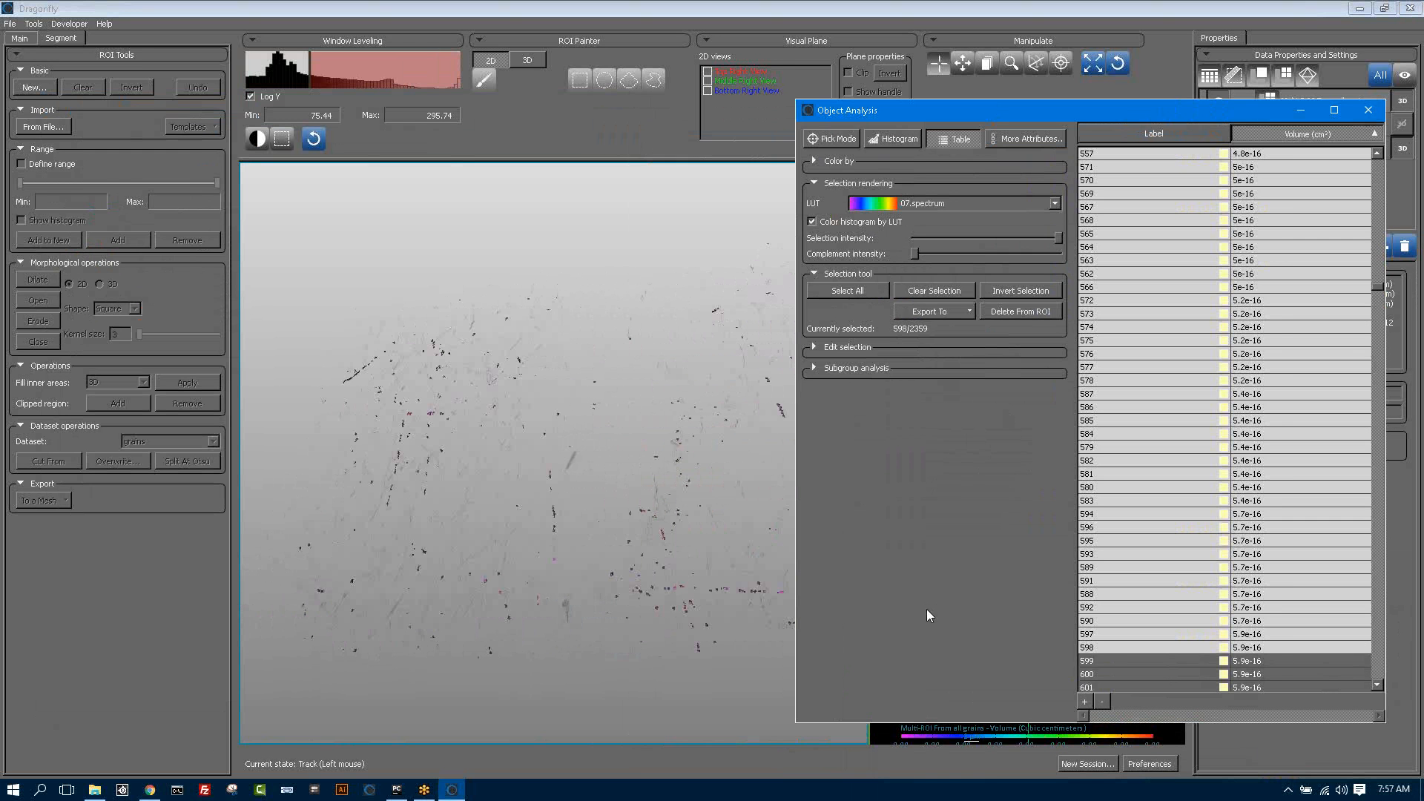
{"action": "scroll", "coordinate": [1274, 652], "scroll_direction": "down", "scroll_amount": 14}
{"action": "left_click", "coordinate": [1275, 651], "text": "shift"}
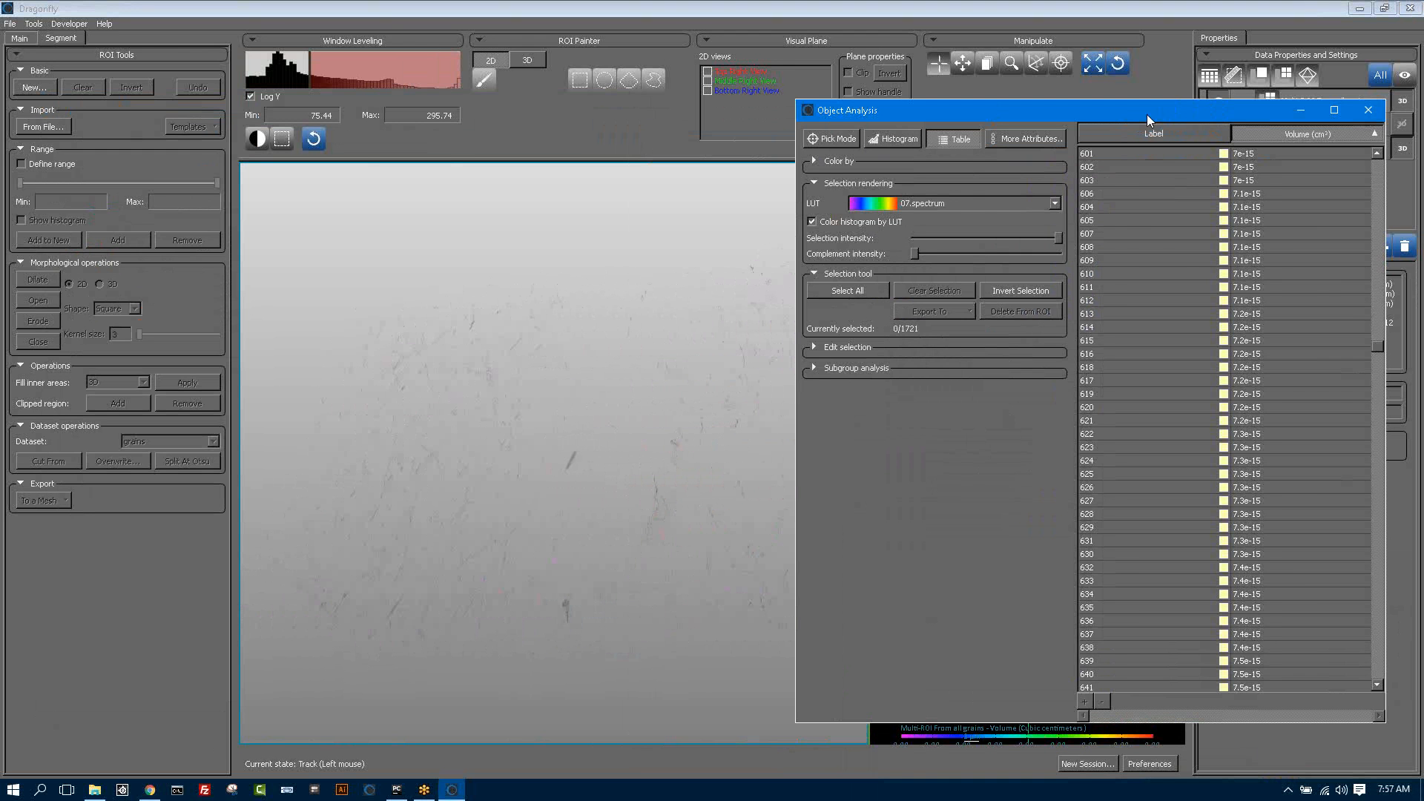
- Add Phi, Theta, Aspect Ratio and the grains dataset's Mean Intensity as computed attributes in the object table
{"action": "left_click_drag", "start_coordinate": [1147, 114], "coordinate": [979, 109]}
{"action": "left_click_drag", "start_coordinate": [1204, 331], "coordinate": [1181, 159]}
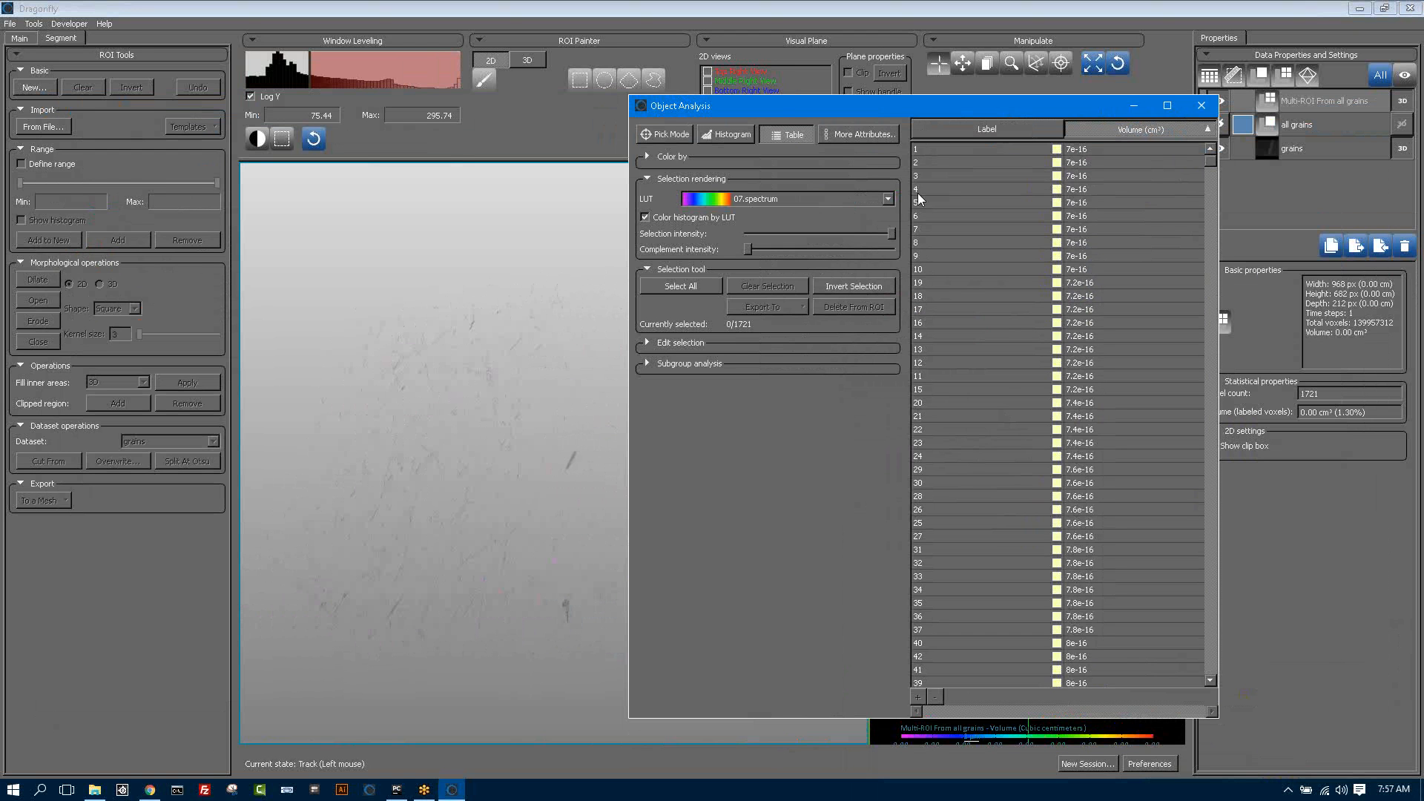
{"action": "left_click", "coordinate": [861, 135]}
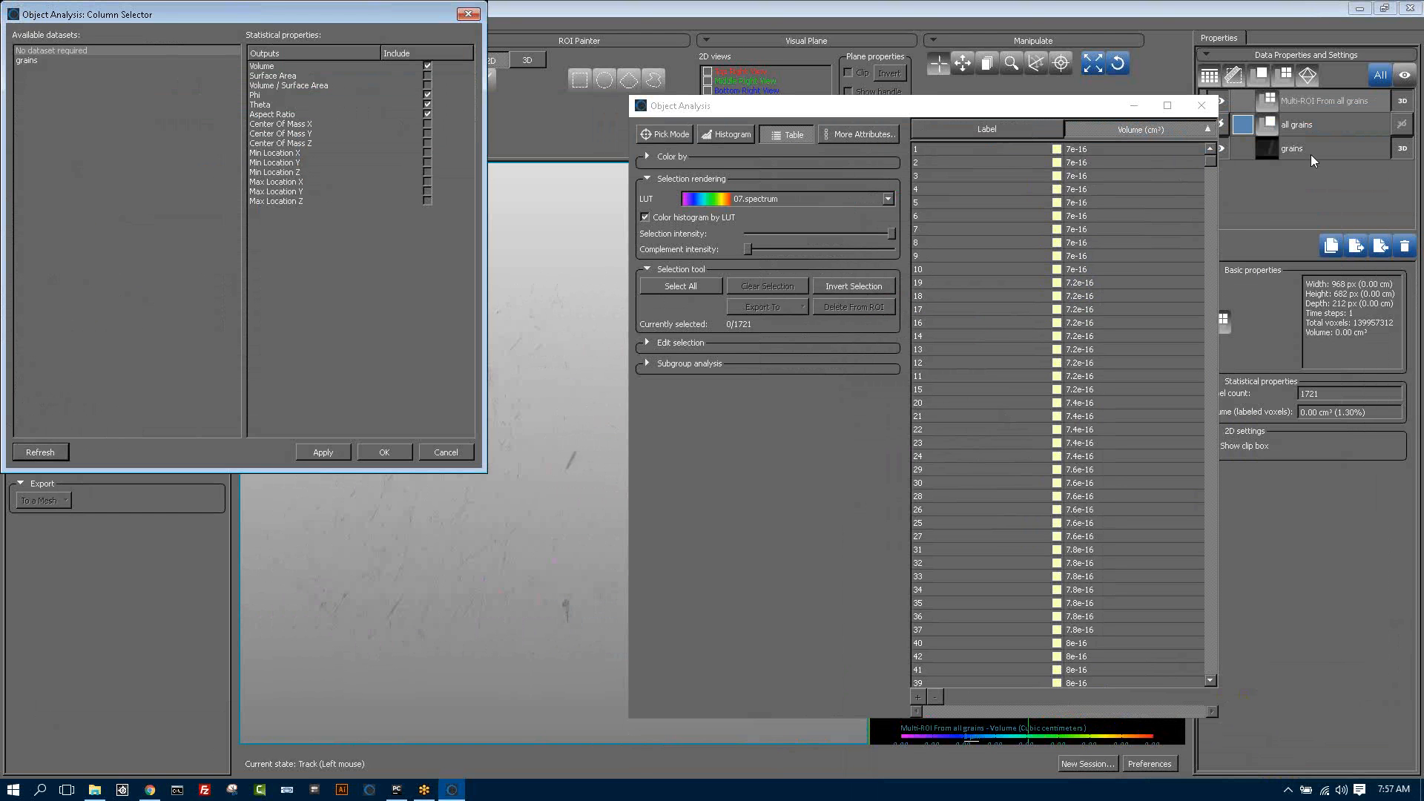
{"action": "left_click", "coordinate": [27, 61]}
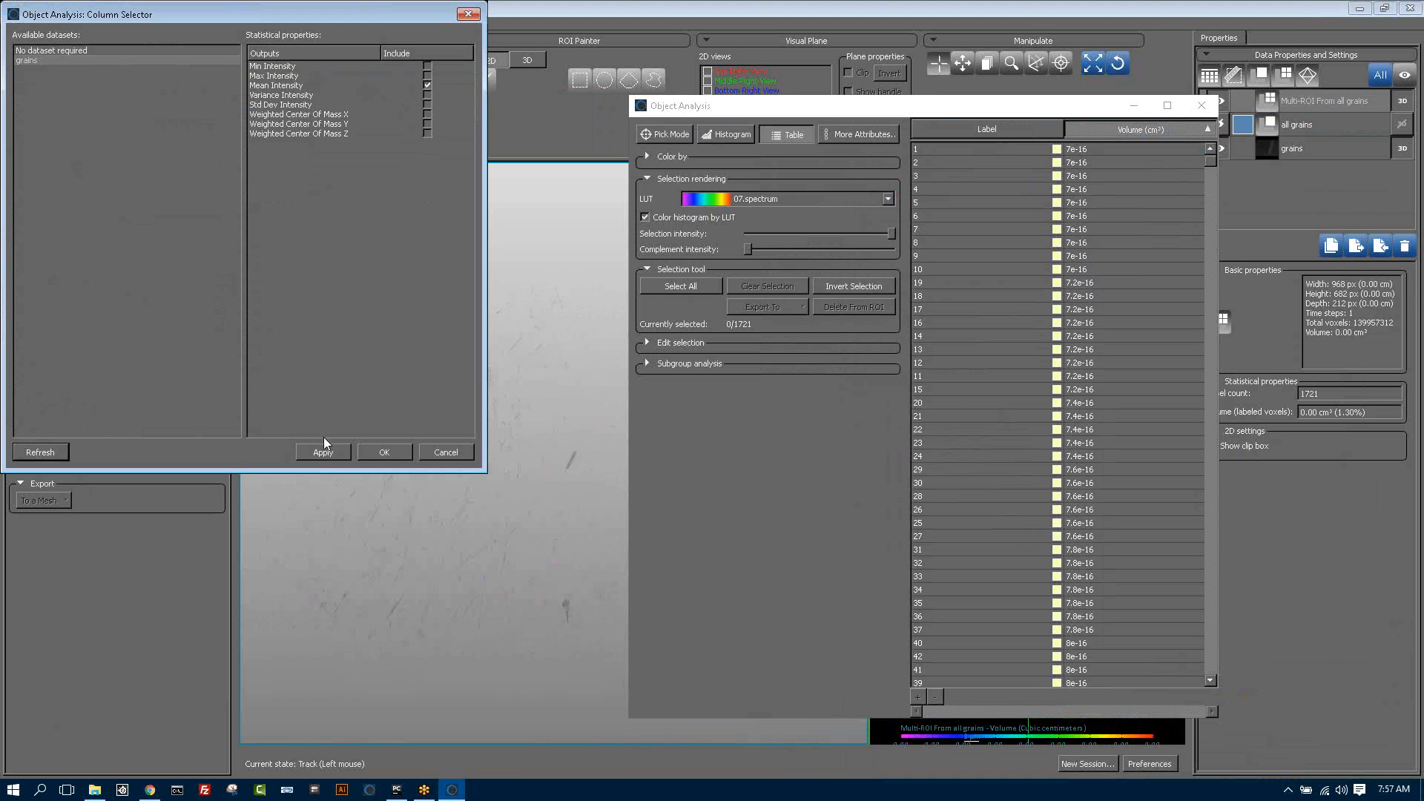
{"action": "left_click", "coordinate": [336, 452]}
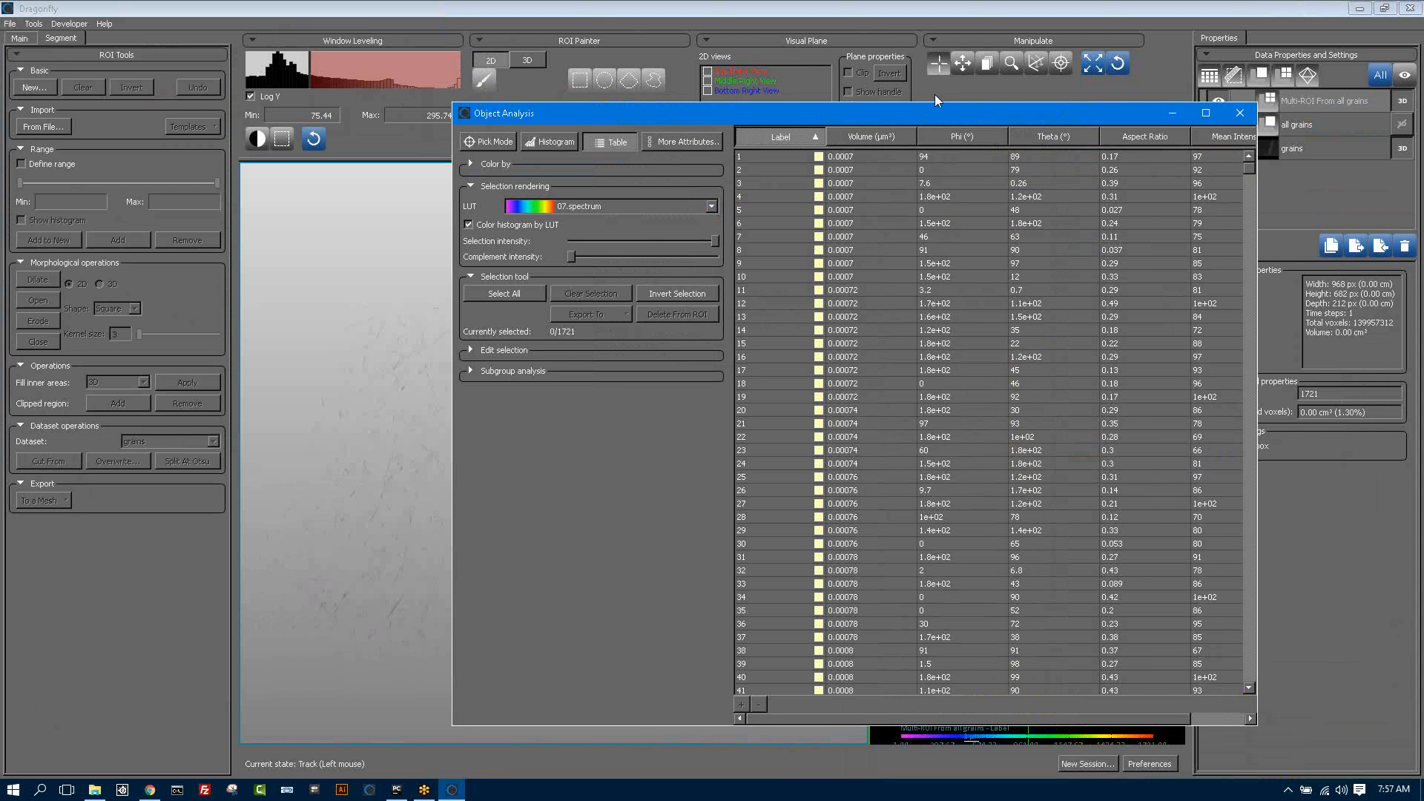
- Raise the complement intensity to about halfway and recolour the grains by sorting on Volume, Phi, Aspect Ratio and finally Mean Intensity
{"action": "left_click_drag", "start_coordinate": [928, 98], "coordinate": [757, 108]}
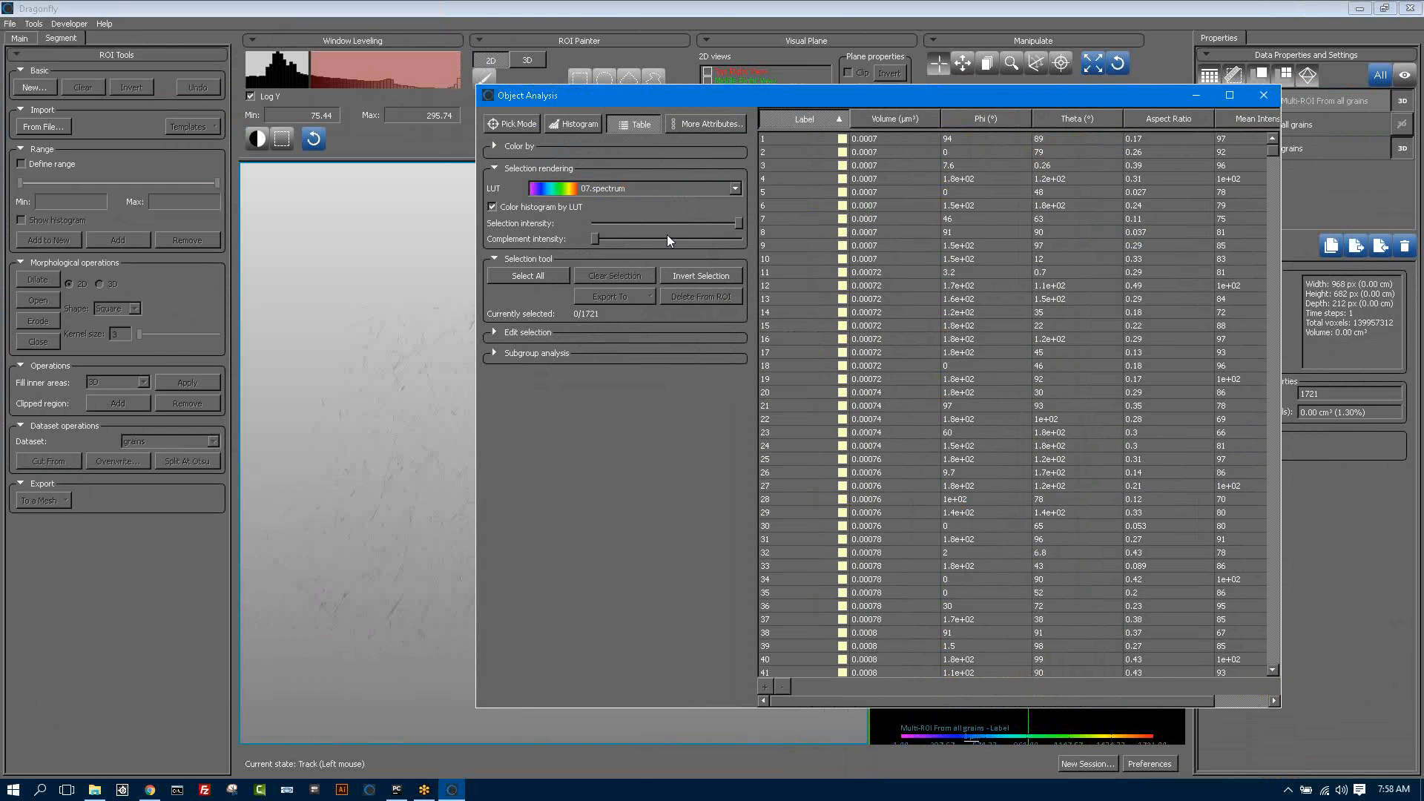
{"action": "left_click_drag", "start_coordinate": [931, 102], "coordinate": [1000, 109]}
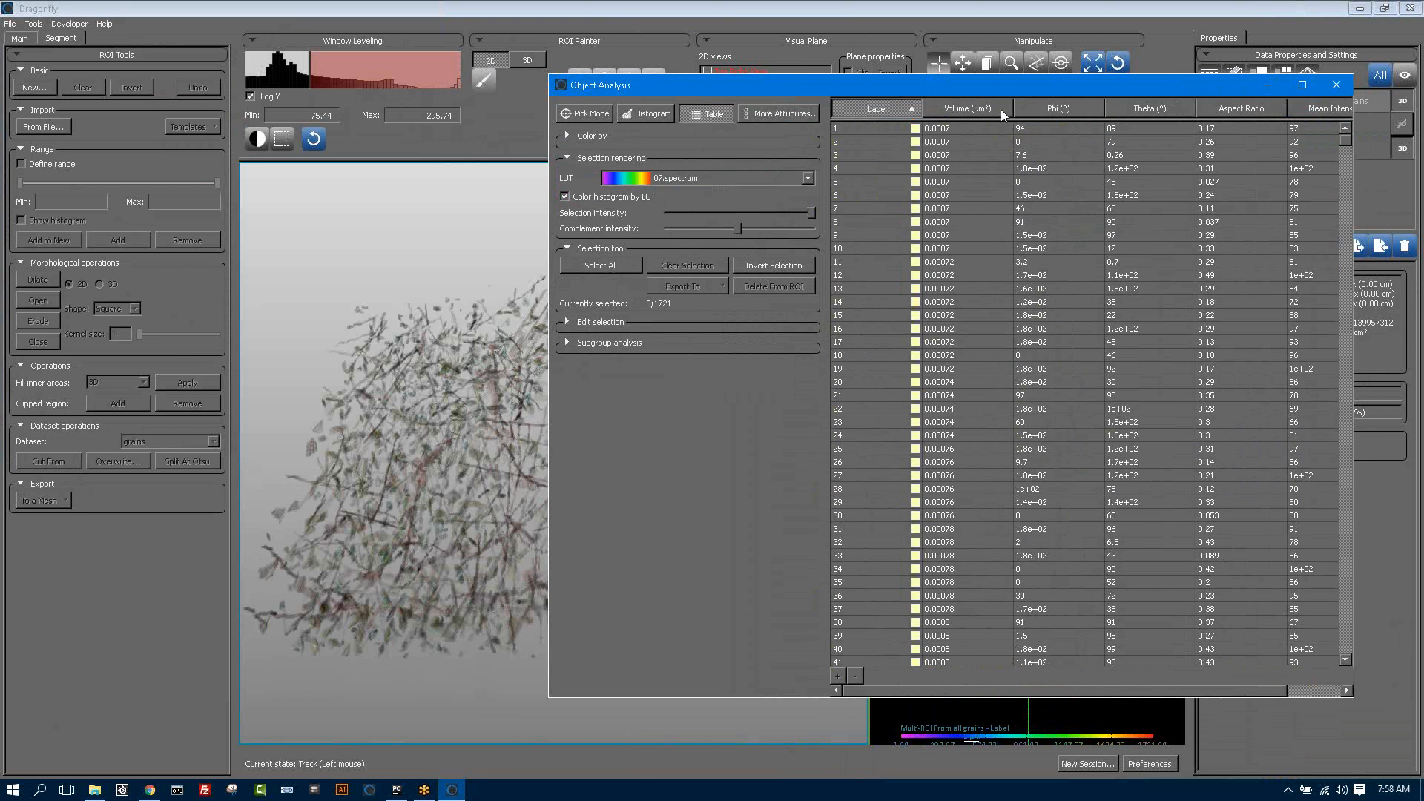
{"action": "left_click", "coordinate": [1000, 109]}
{"action": "left_click", "coordinate": [1234, 109]}
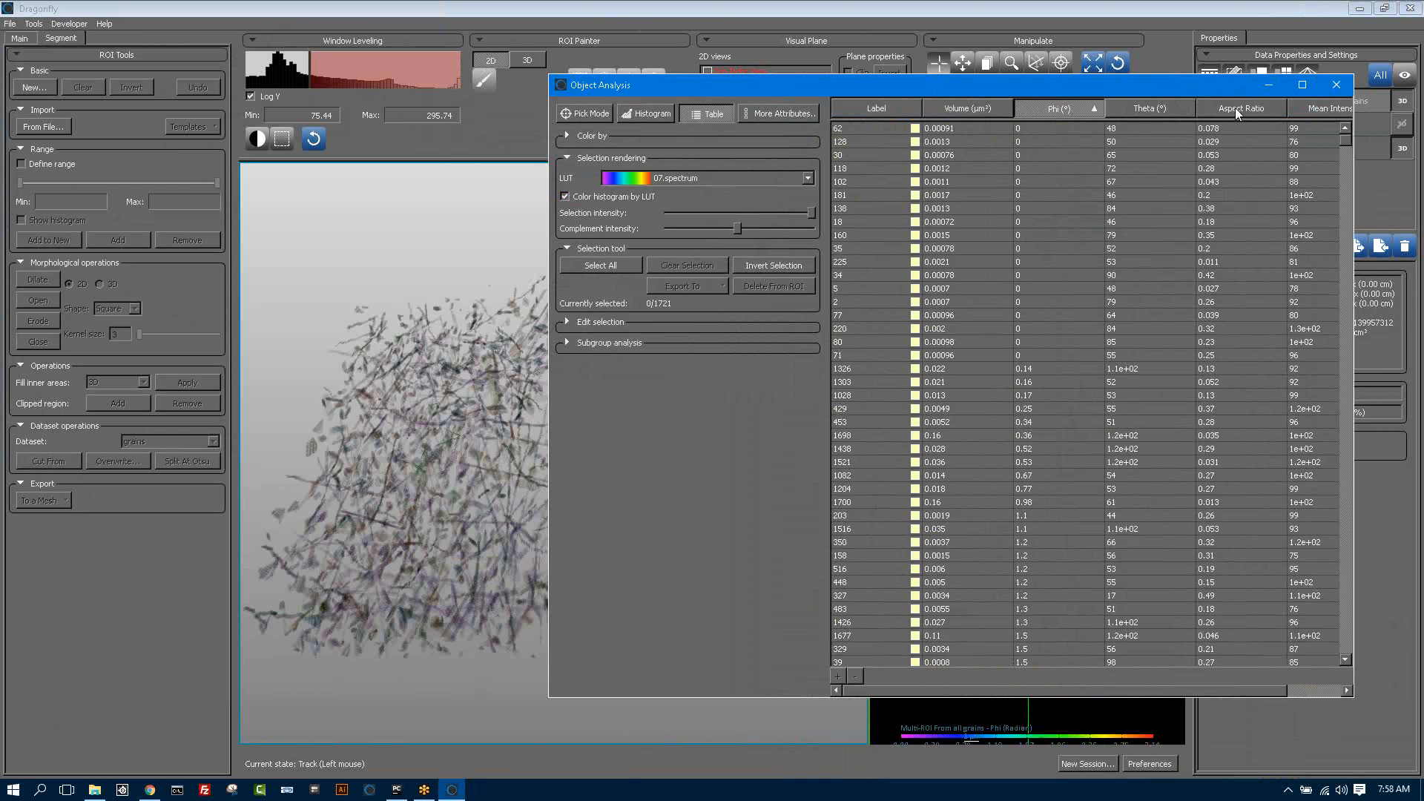
{"action": "left_click", "coordinate": [1313, 110]}
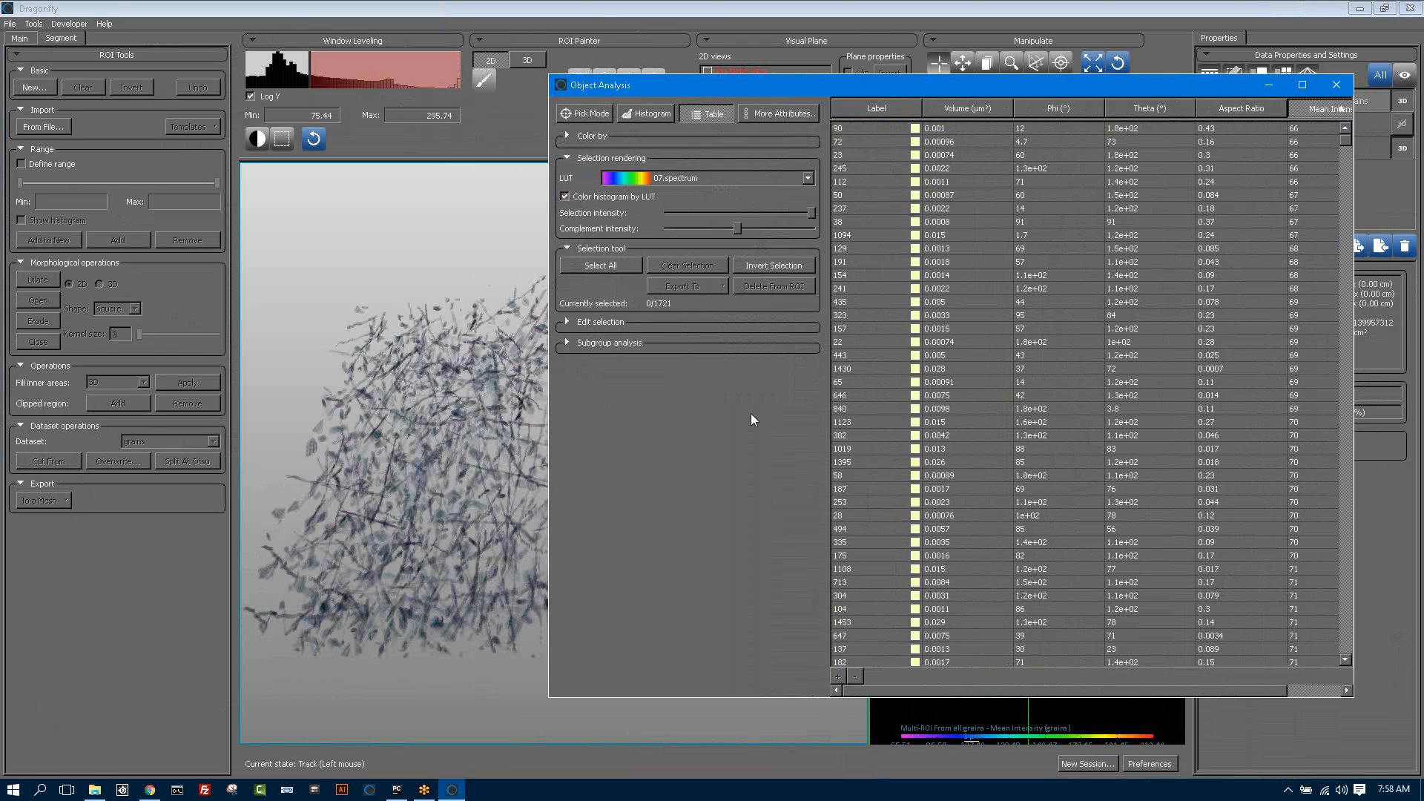
- Switch to File Explorer and browse from OrsPythonPlugins through OrsObjectAnalysis to the PythonScriptsStatisticsGenerators folder
{"action": "key", "text": "alt+Tab"}
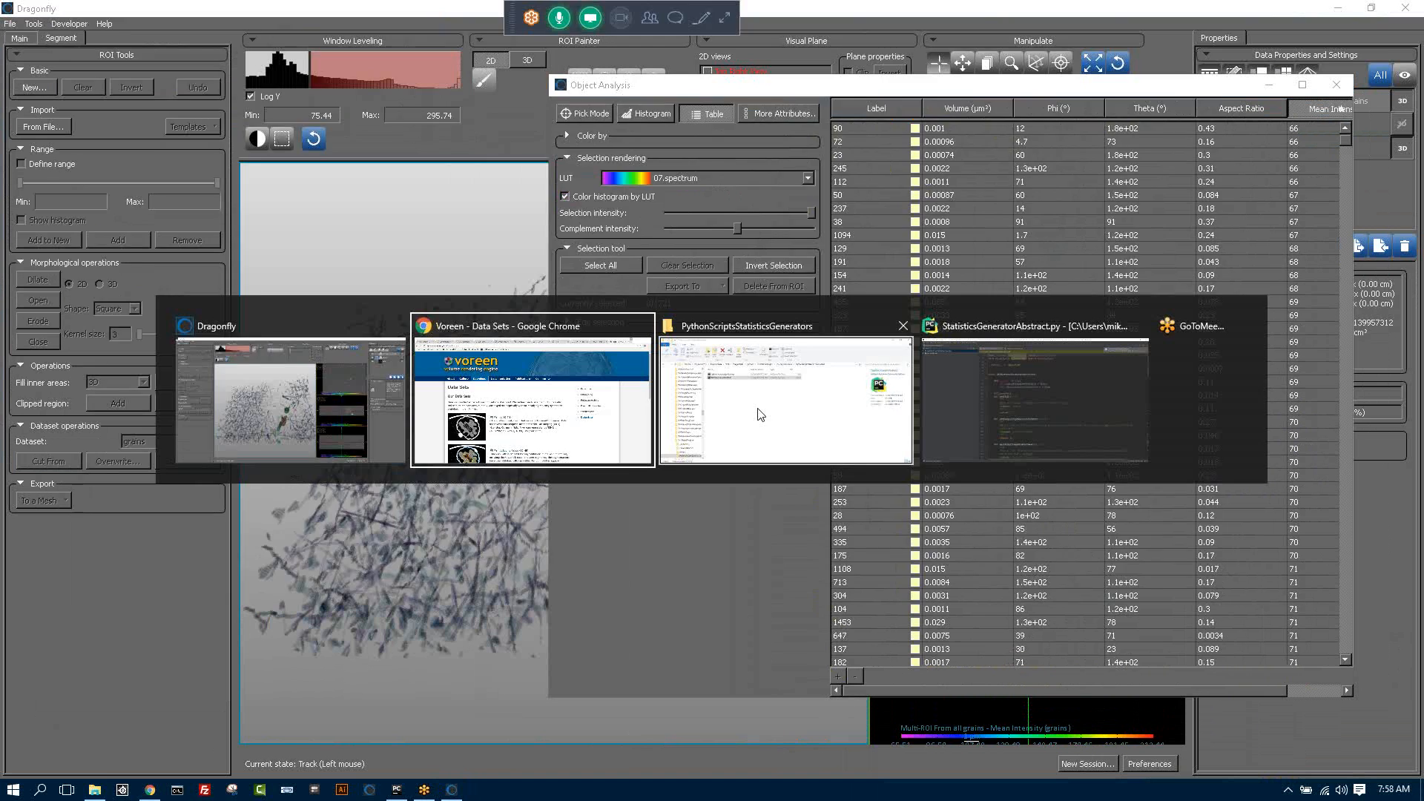
{"action": "left_click", "coordinate": [760, 414]}
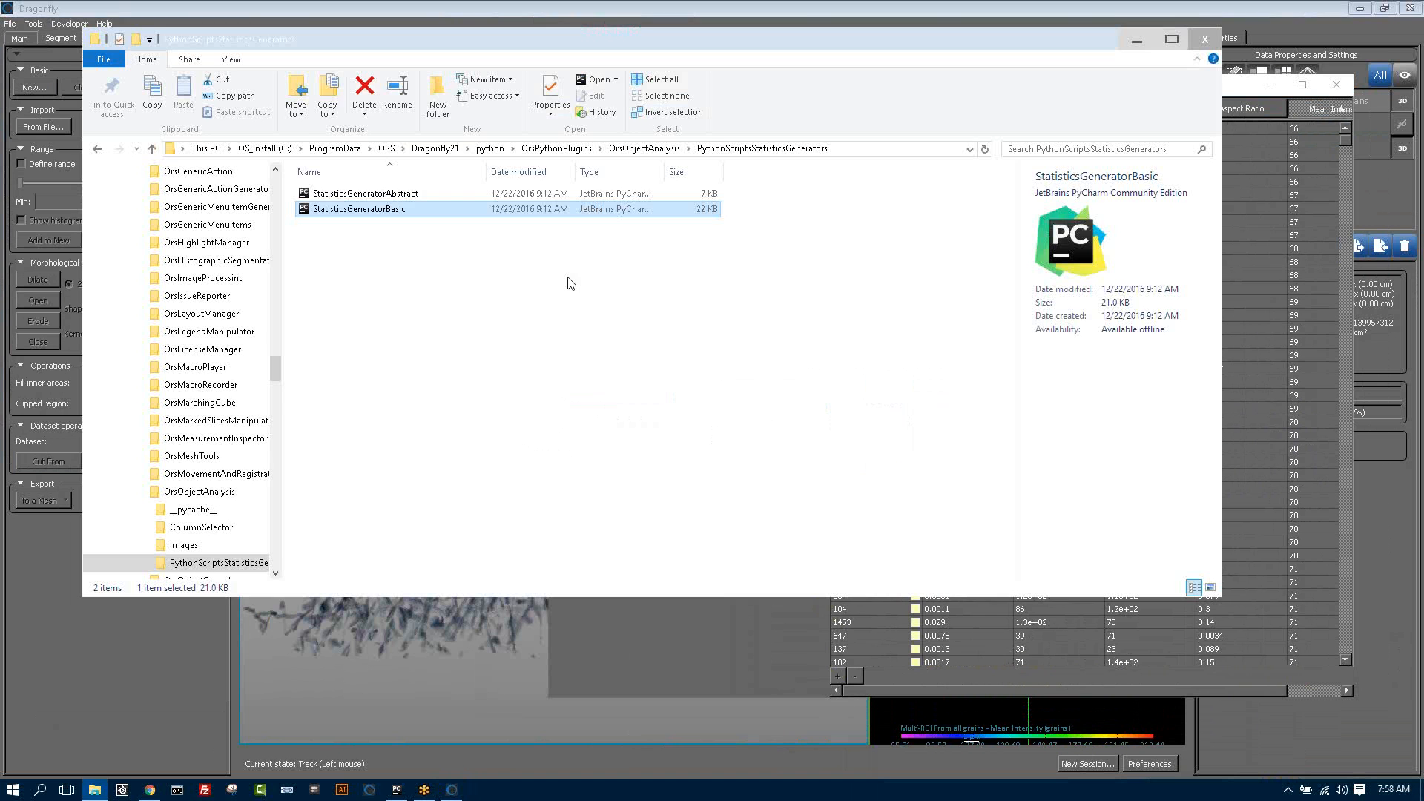
{"action": "left_click", "coordinate": [556, 148]}
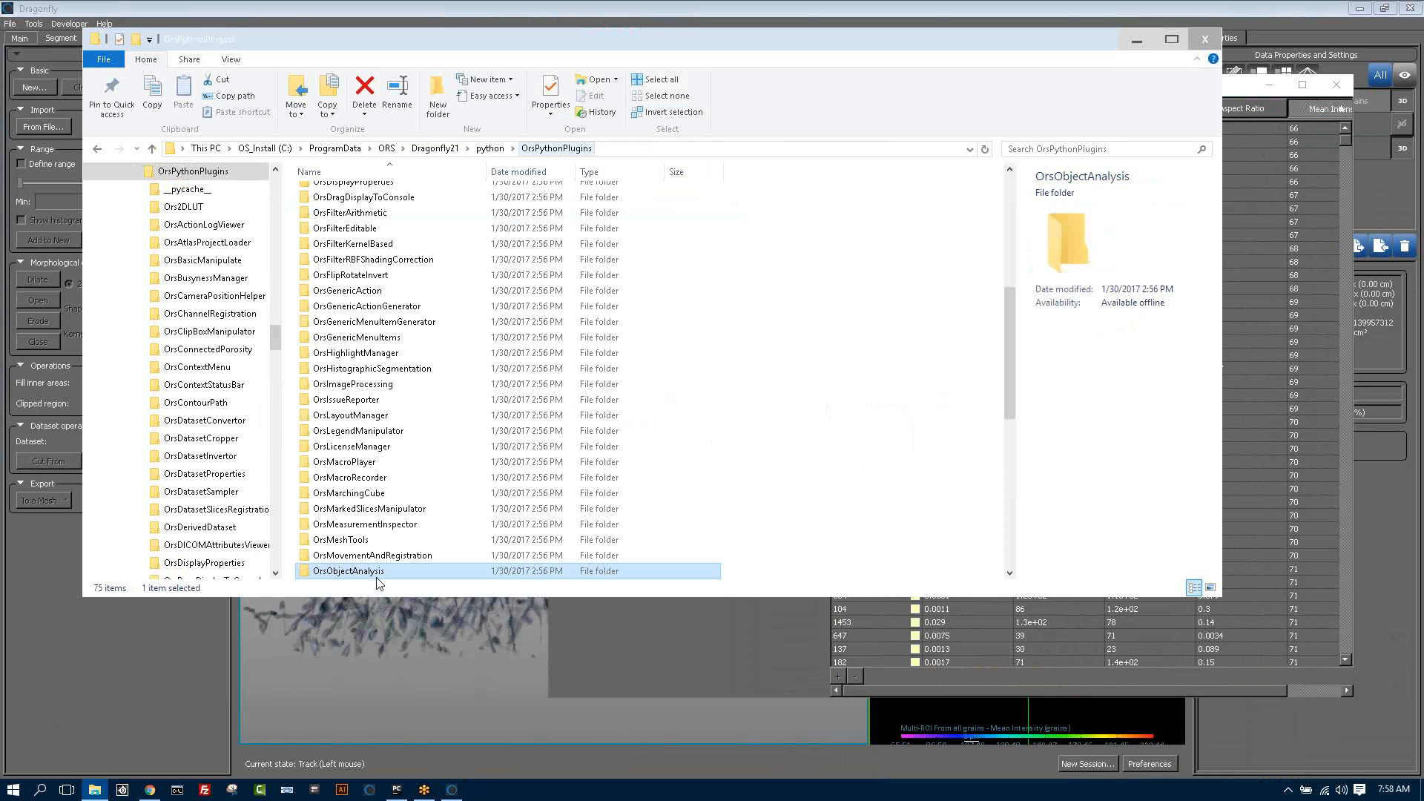
{"action": "double_click", "coordinate": [365, 572]}
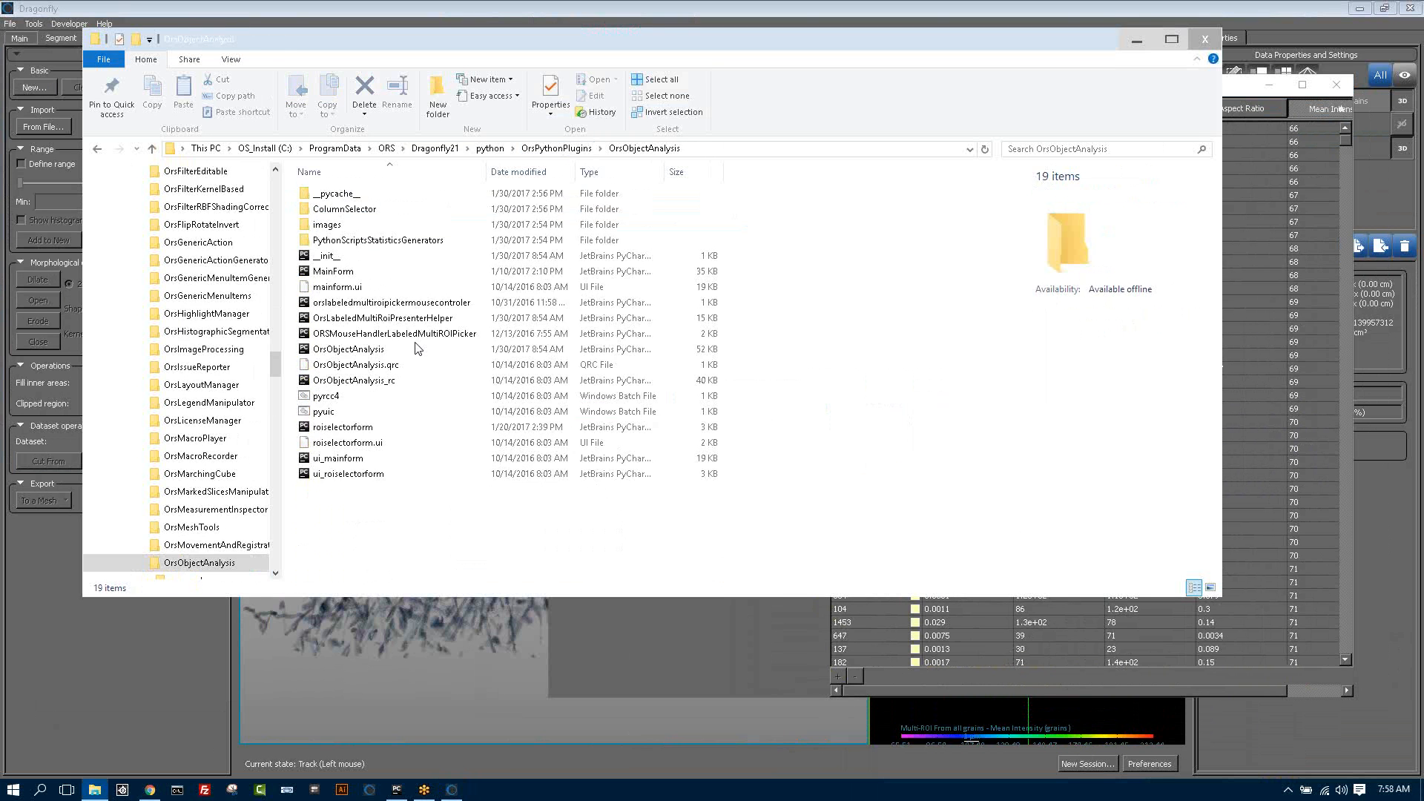
{"action": "double_click", "coordinate": [384, 245]}
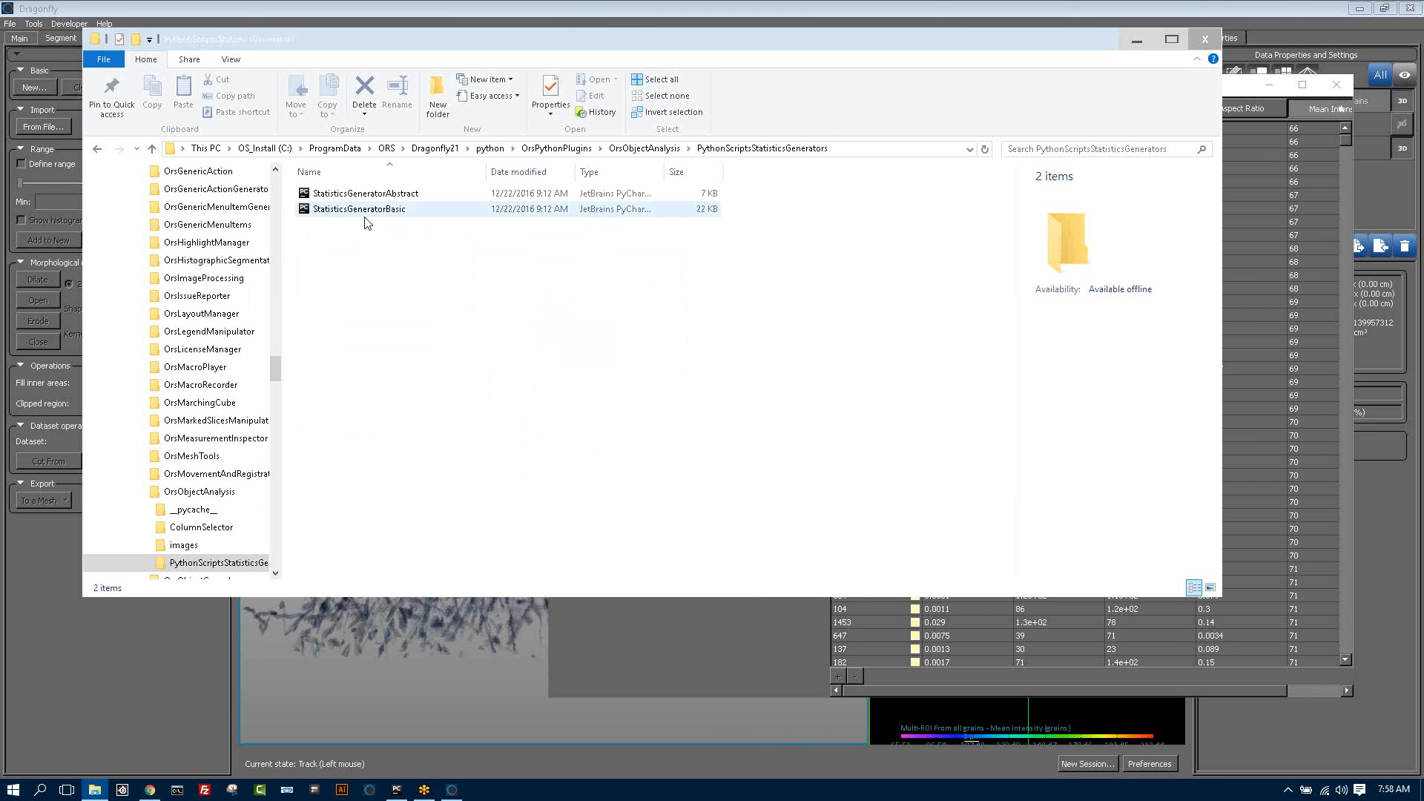
- Switch to PyCharm, look over StatisticsGeneratorAbstract.py and bring up StatisticsGeneratorBasic.py to examine its list of output properties
{"action": "key", "text": "alt+Tab"}
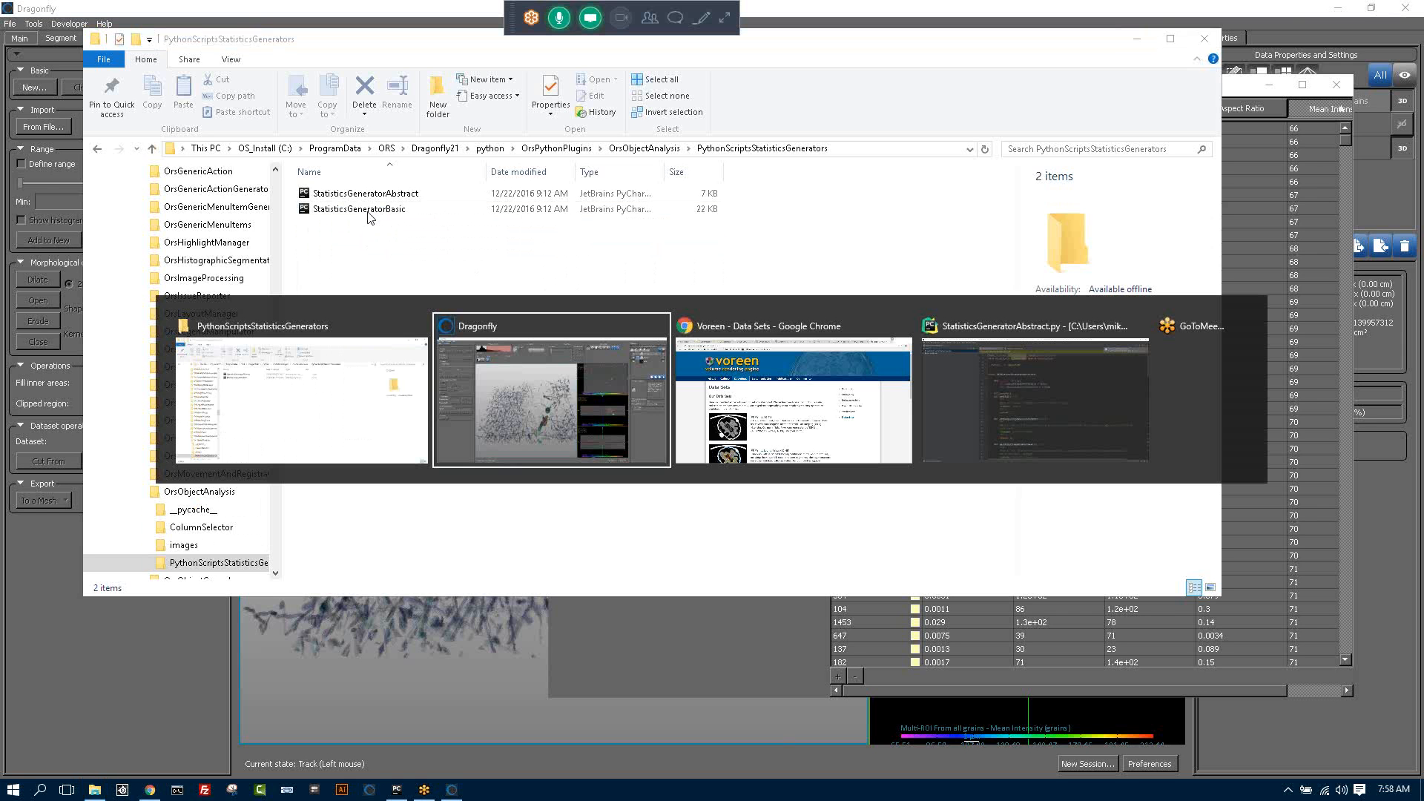
{"action": "key", "text": "alt+Tab"}
{"action": "key", "text": "alt+Tab"}
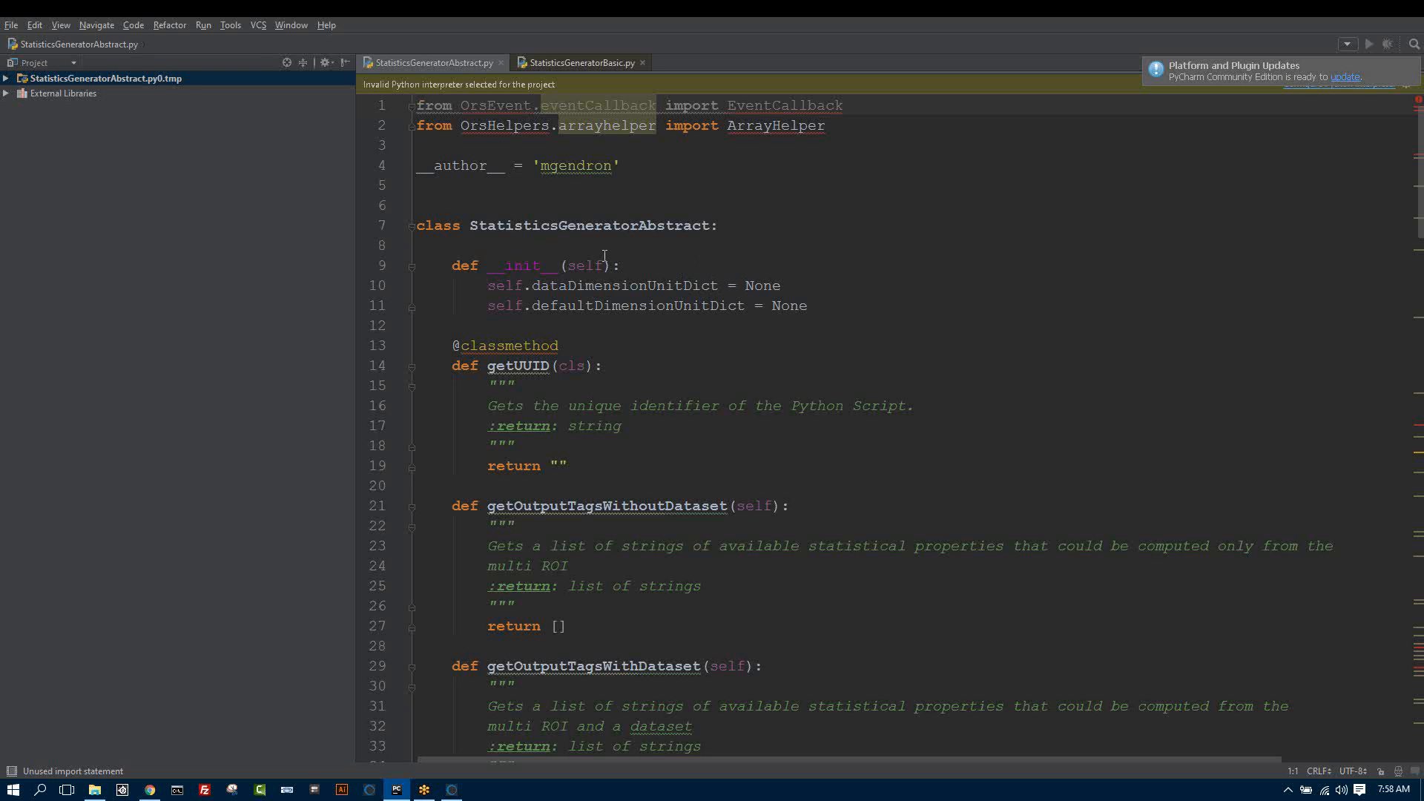
{"action": "mouse_move", "coordinate": [685, 504]}
{"action": "left_click", "coordinate": [565, 62]}
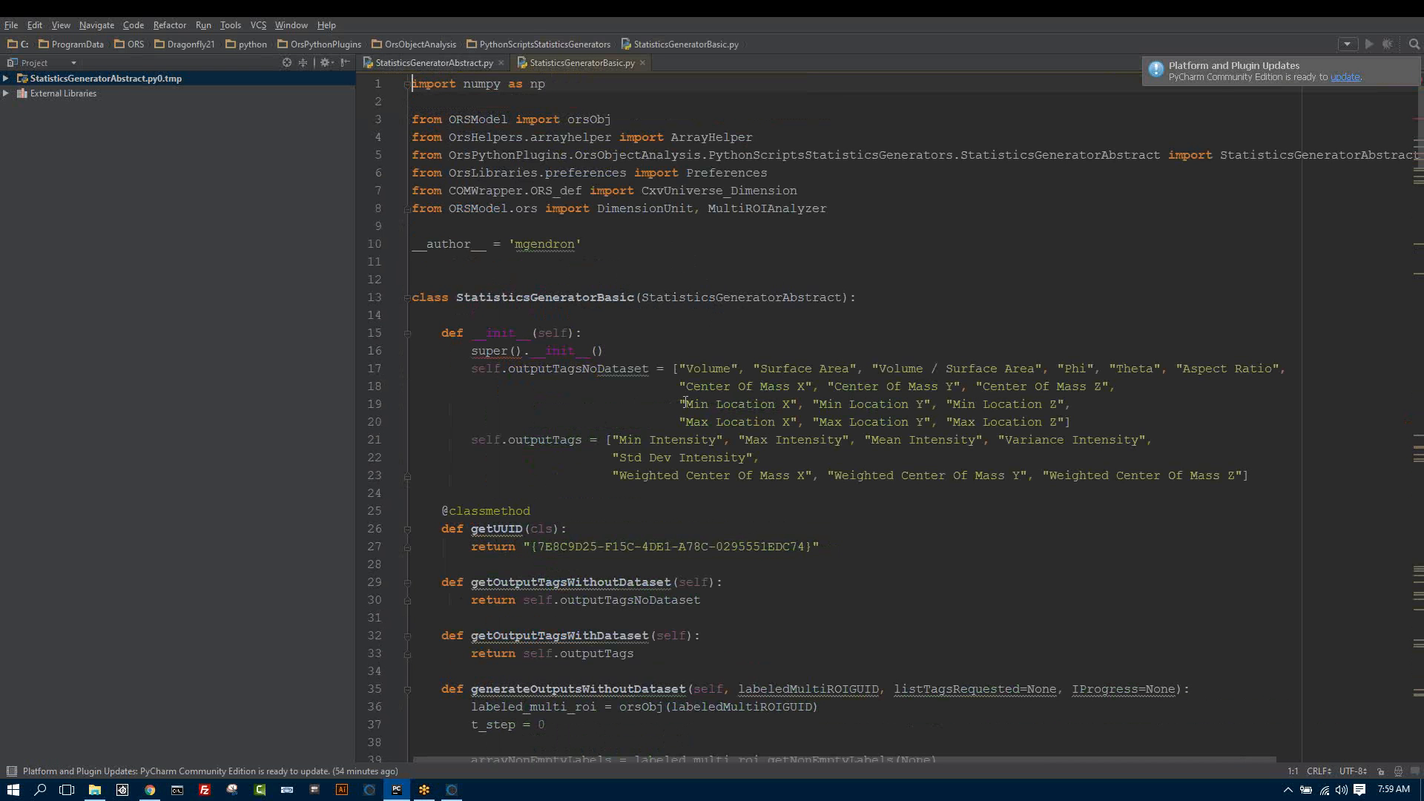
- Return to Dragonfly's Object Analysis and show the Volume histogram together with the subgroup analysis options
{"action": "key", "text": "alt+Tab"}
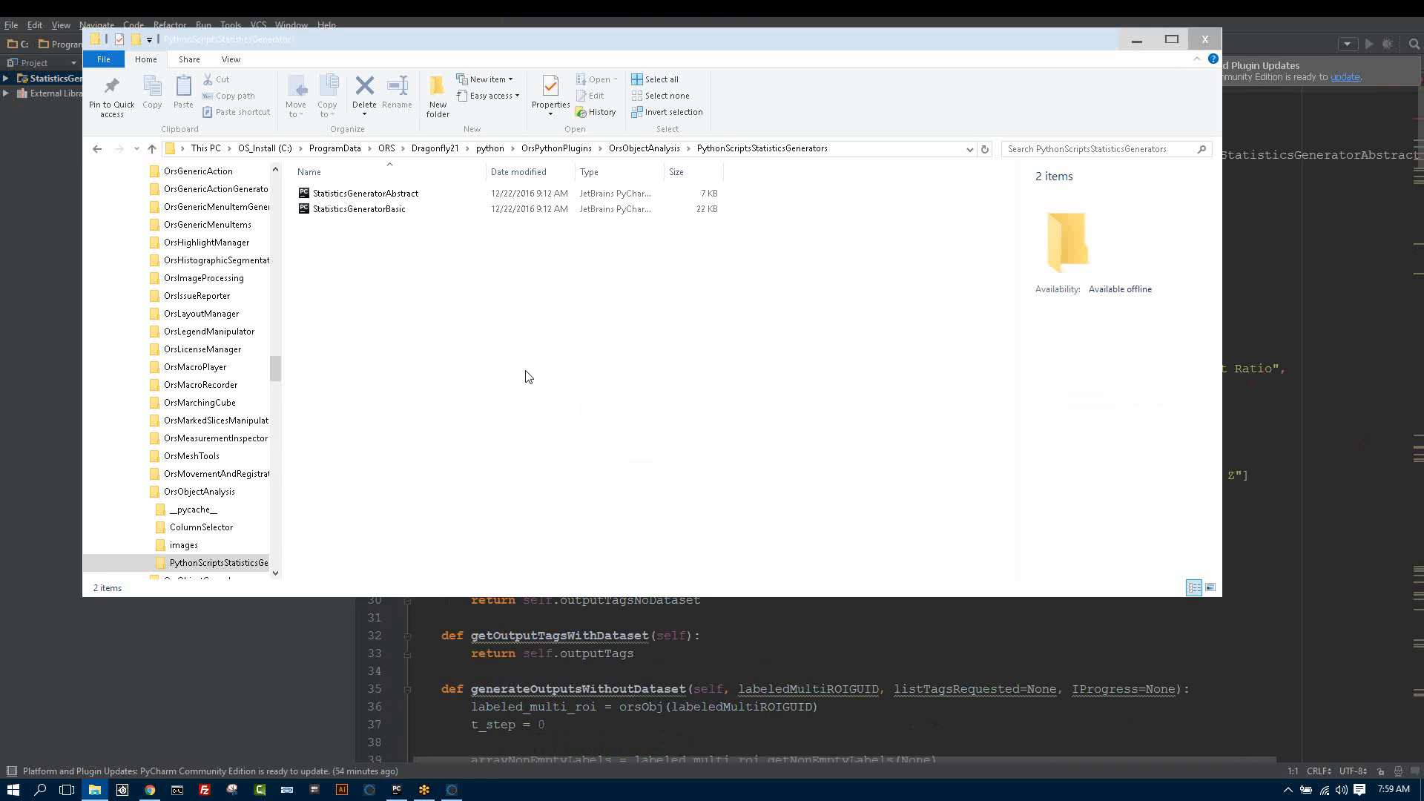
{"action": "left_click", "coordinate": [1130, 43]}
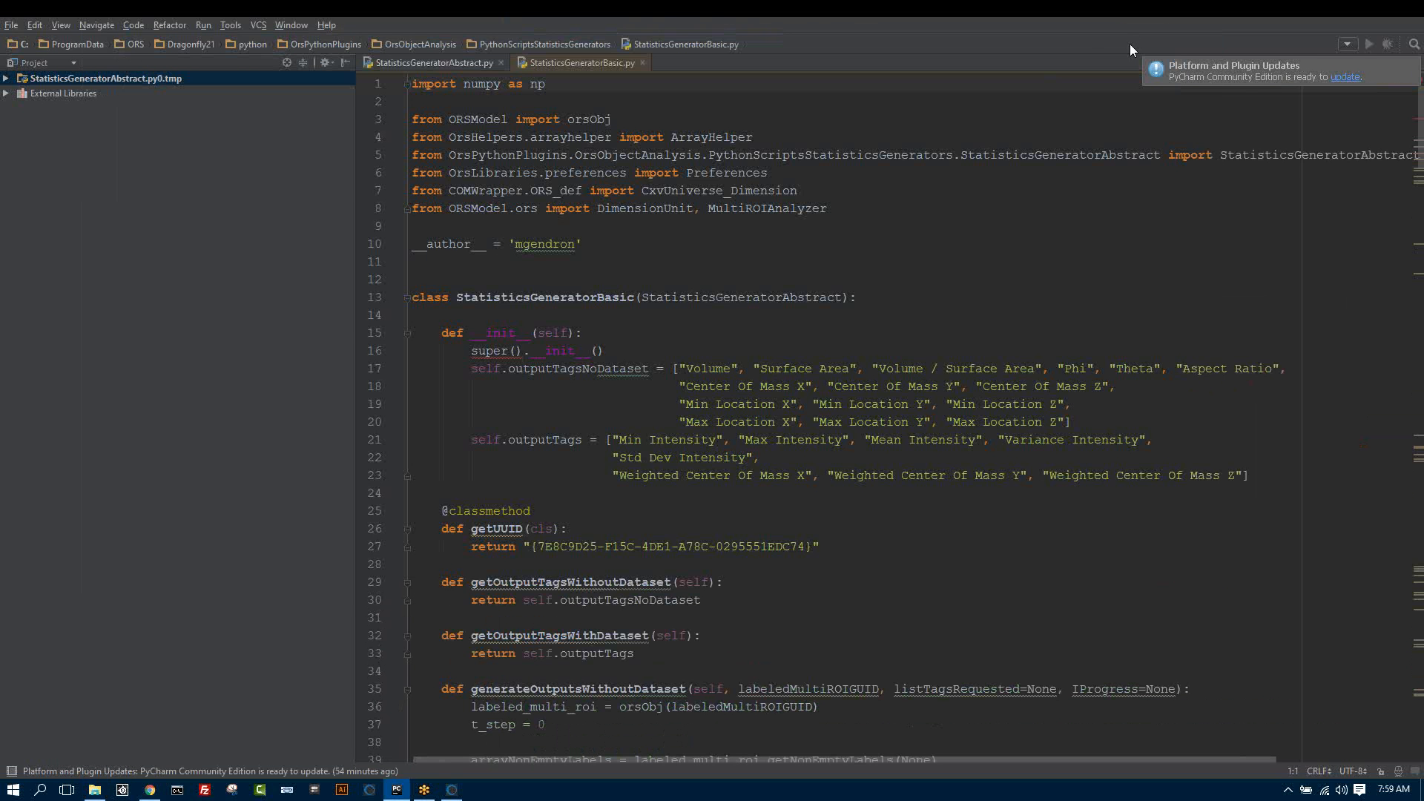
{"action": "key", "text": "alt+Tab"}
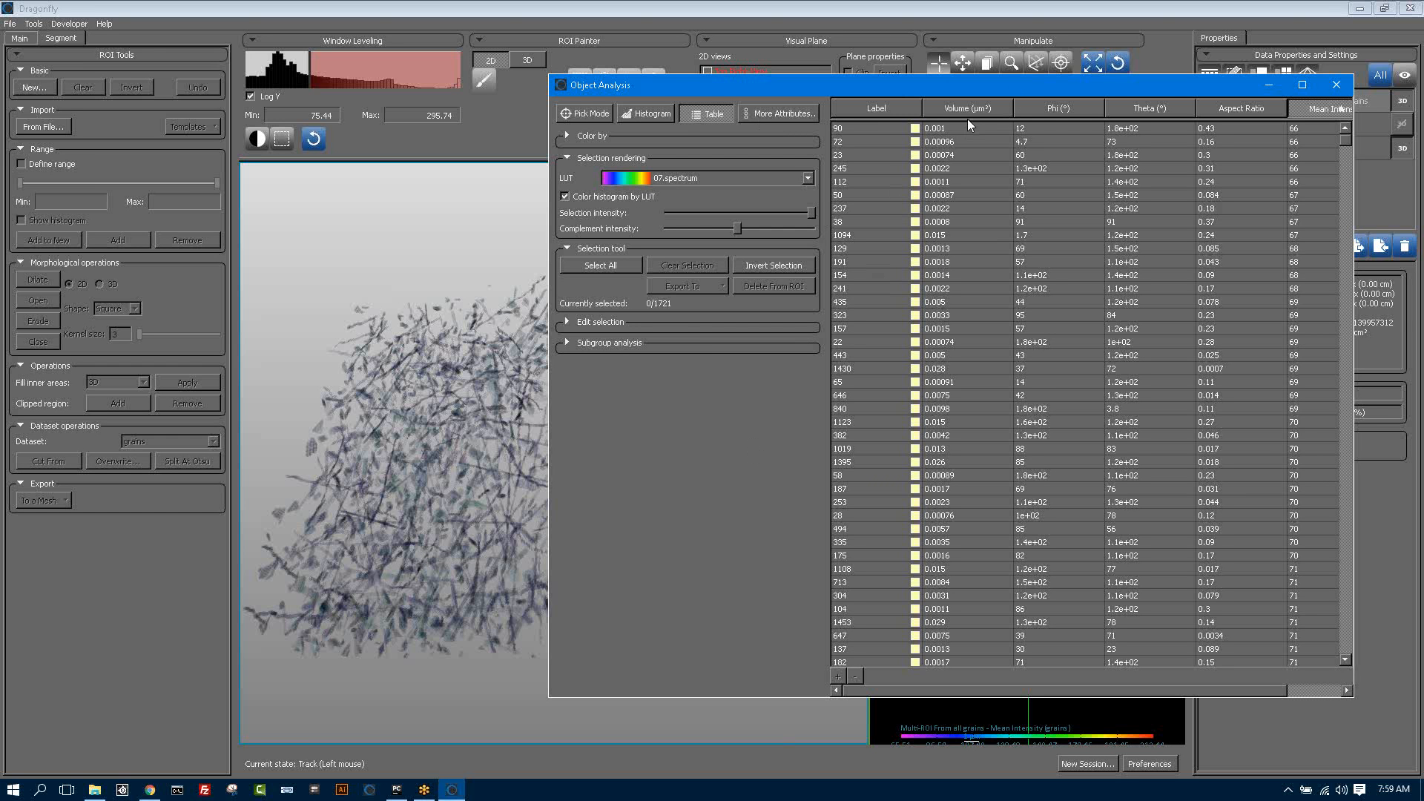
{"action": "left_click", "coordinate": [657, 114]}
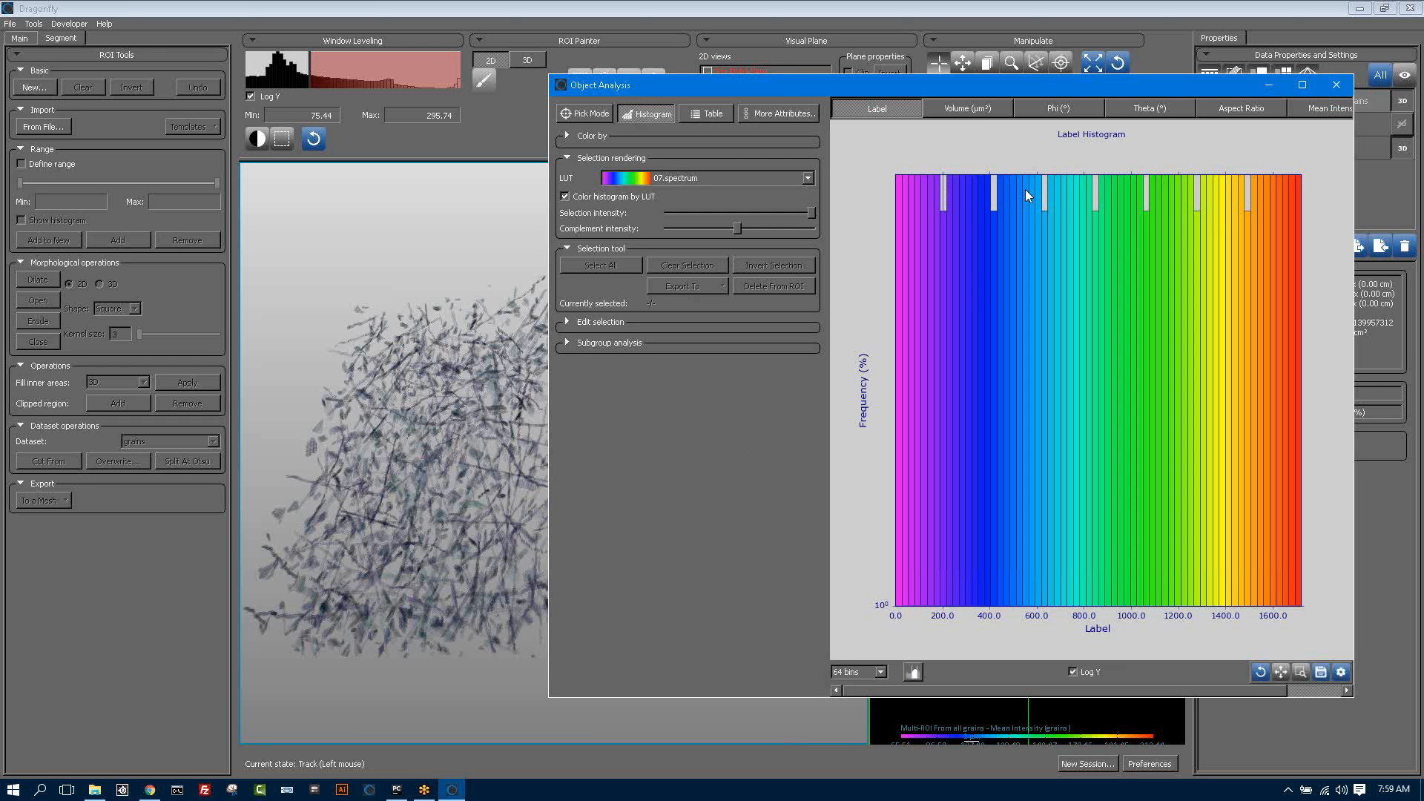
{"action": "left_click", "coordinate": [968, 109]}
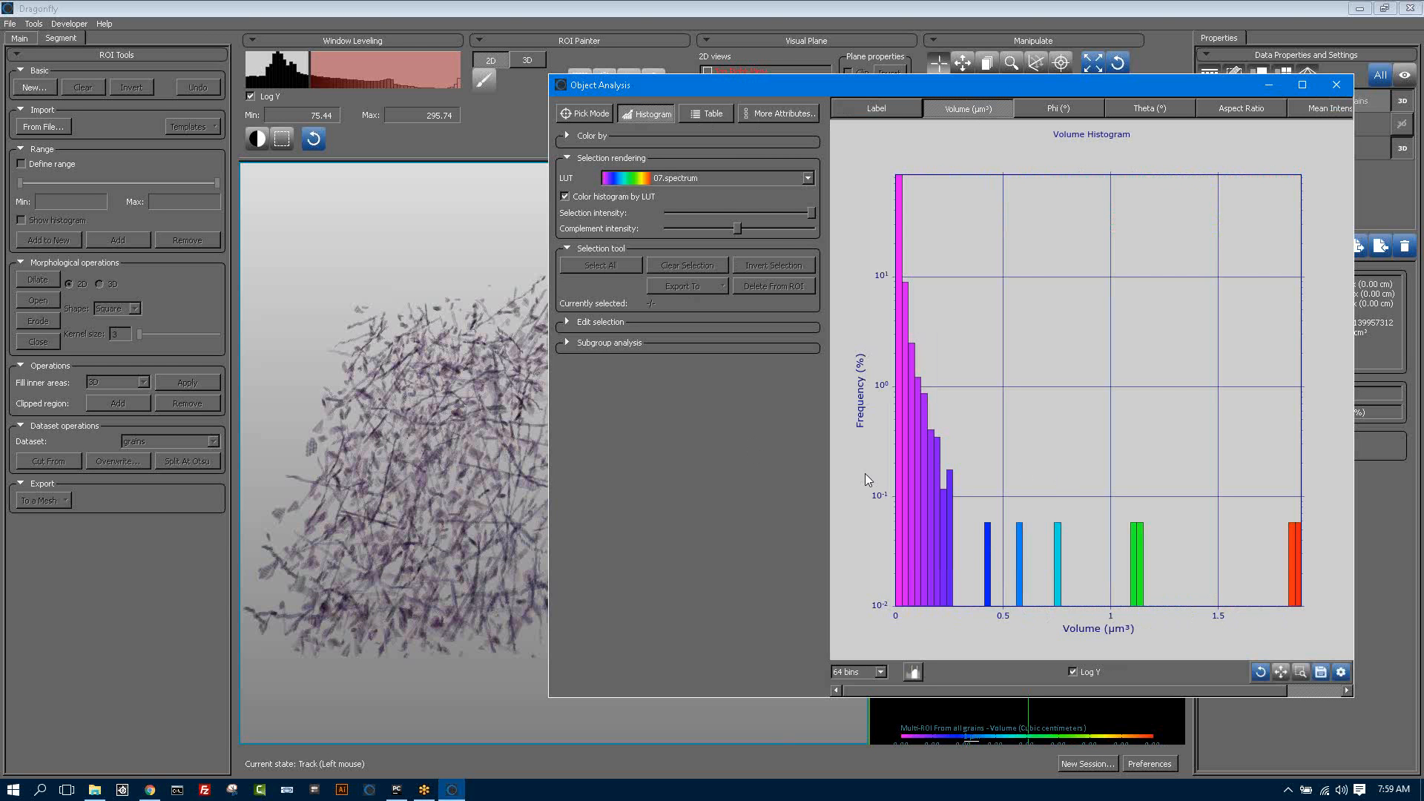
{"action": "left_click", "coordinate": [566, 343]}
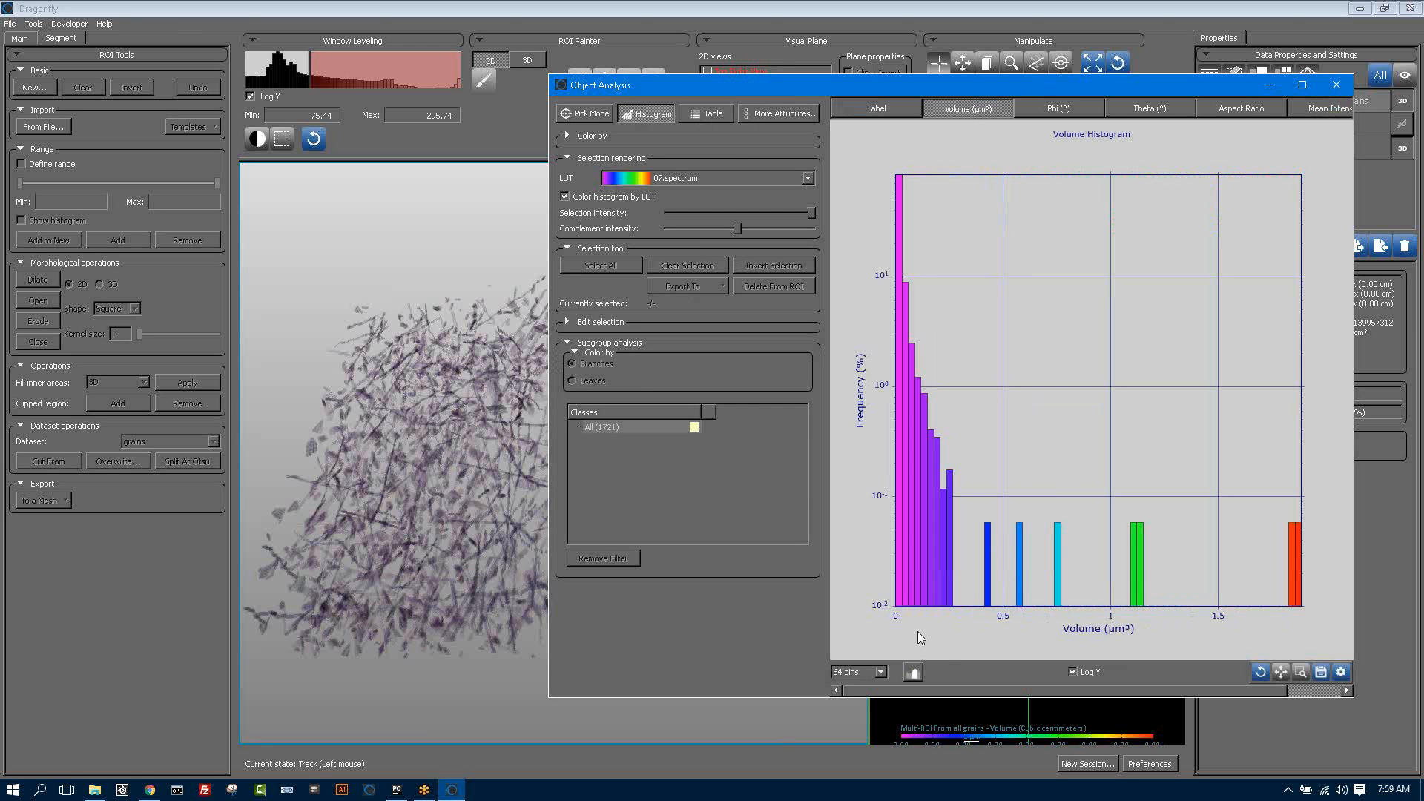
- Divide all grains into subgroups with volume thresholds at about 0.38 and 0.09 µm³
{"action": "left_click", "coordinate": [1001, 568]}
{"action": "left_click", "coordinate": [1001, 567]}
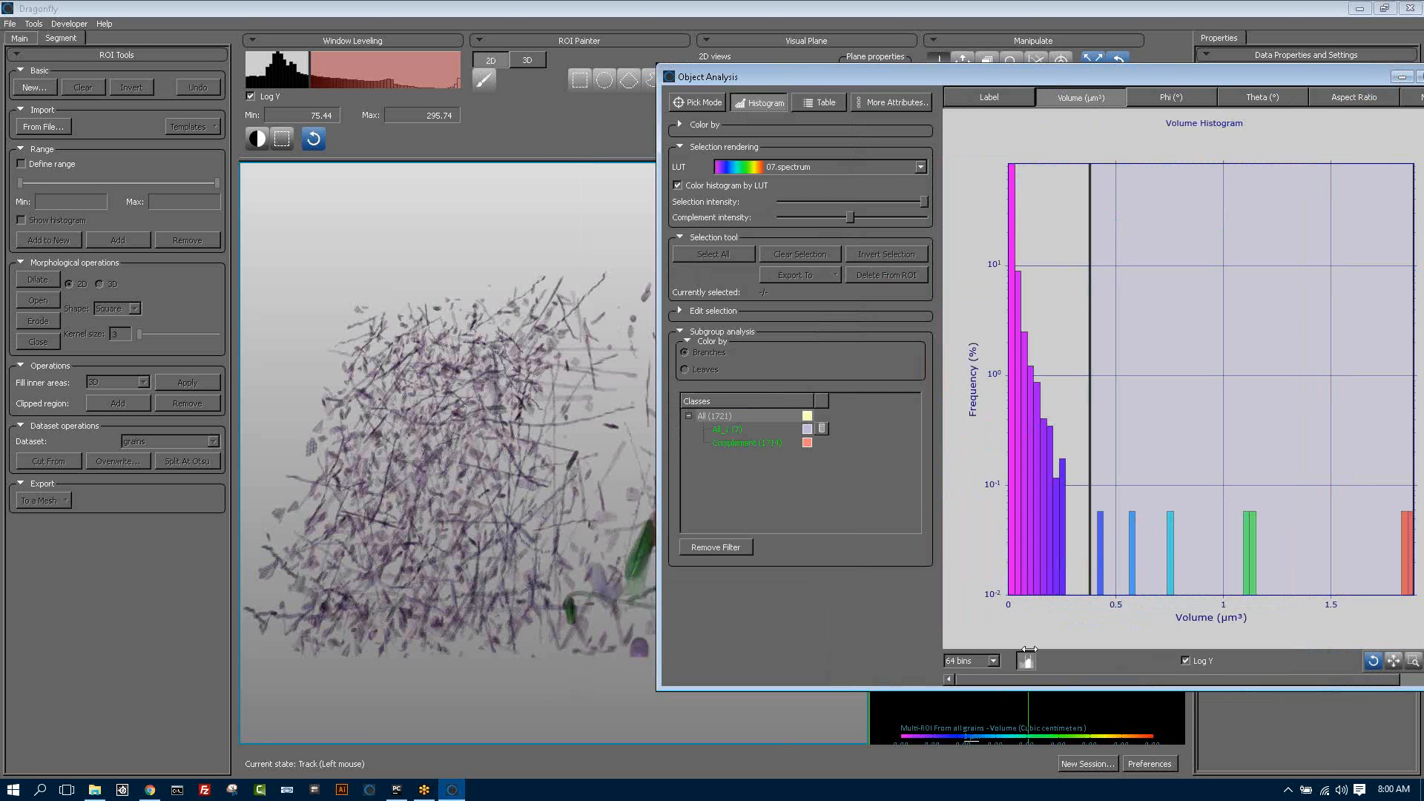
{"action": "left_click_drag", "start_coordinate": [1029, 649], "coordinate": [994, 589]}
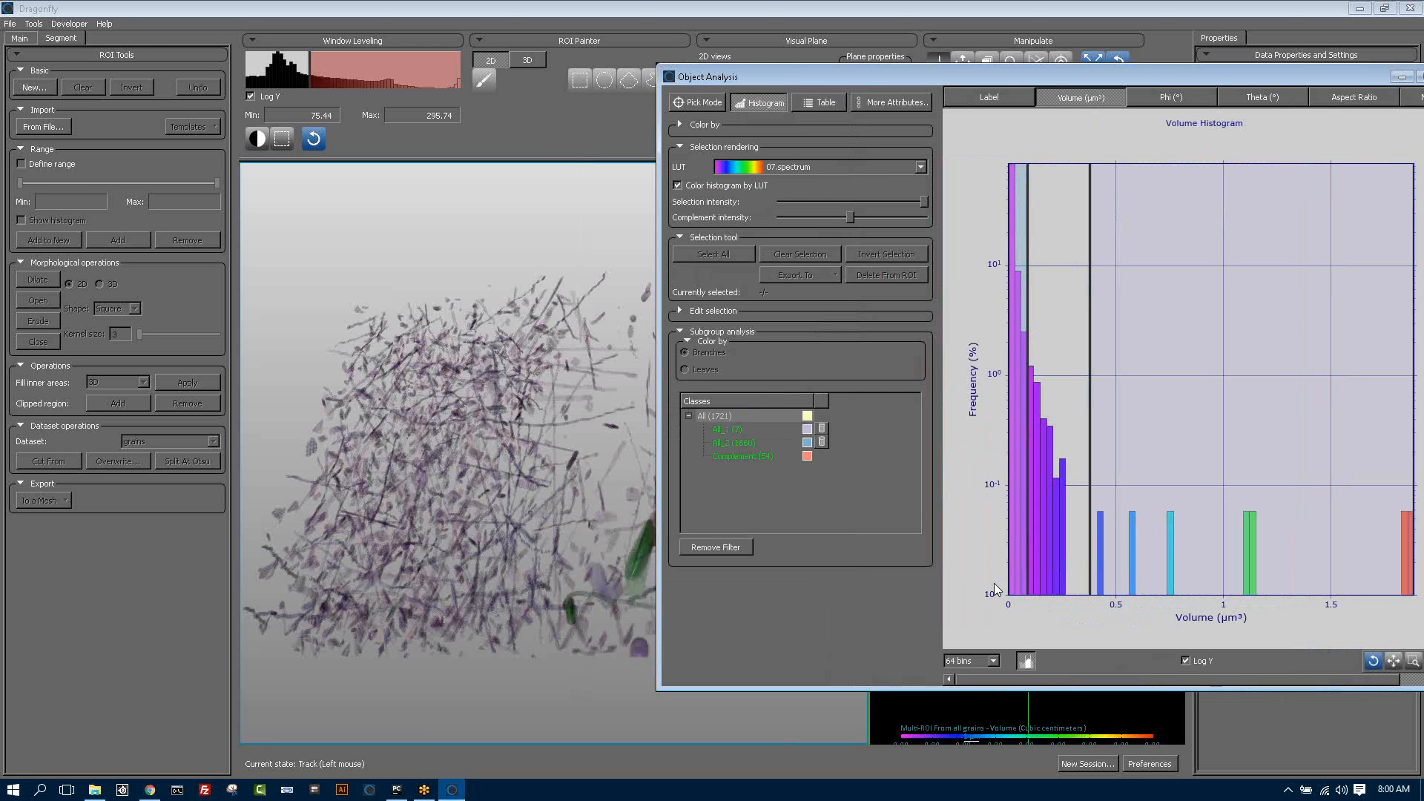
- Rename the high-volume subgroup Large and the low-volume subgroup Small
{"action": "left_click", "coordinate": [728, 430]}
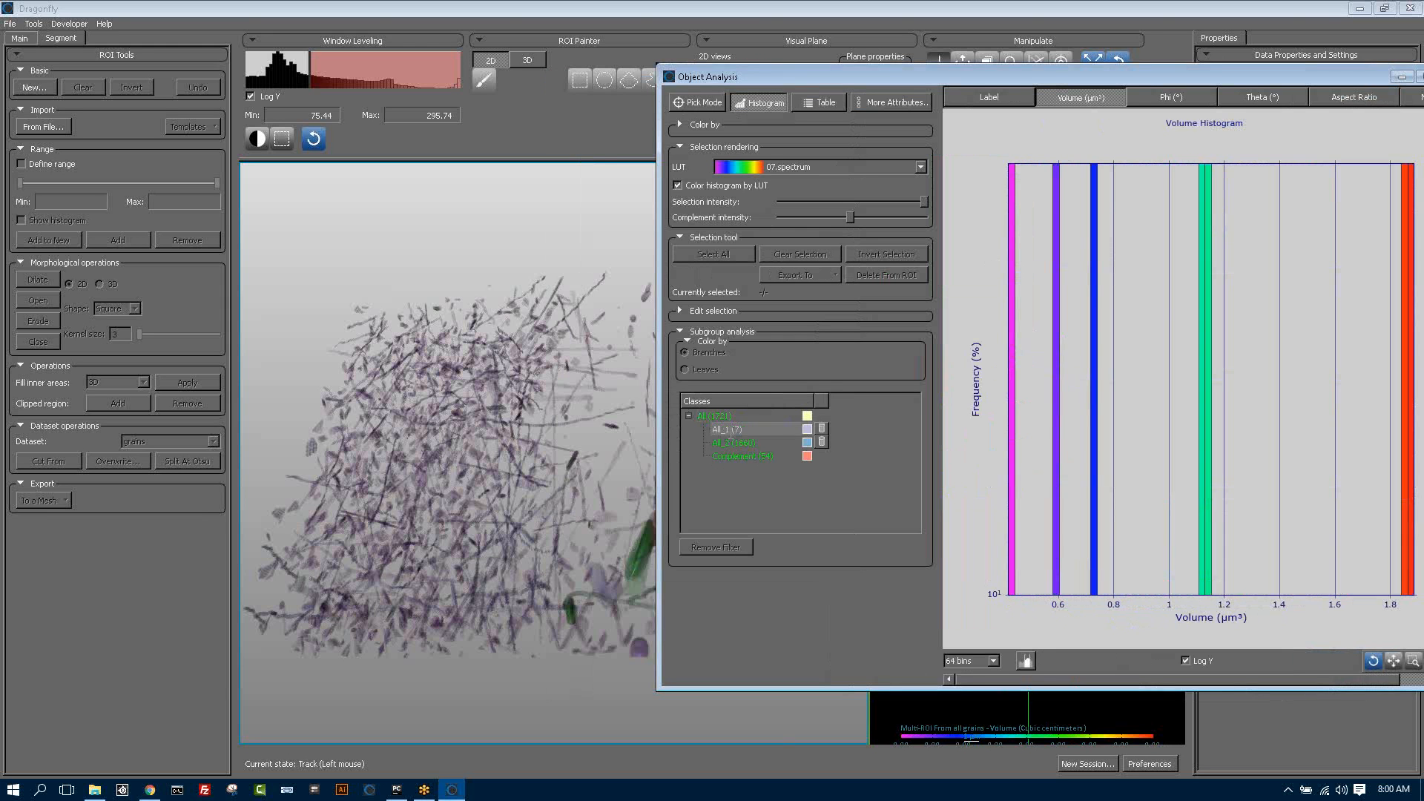
{"action": "type", "text": "Lar"}
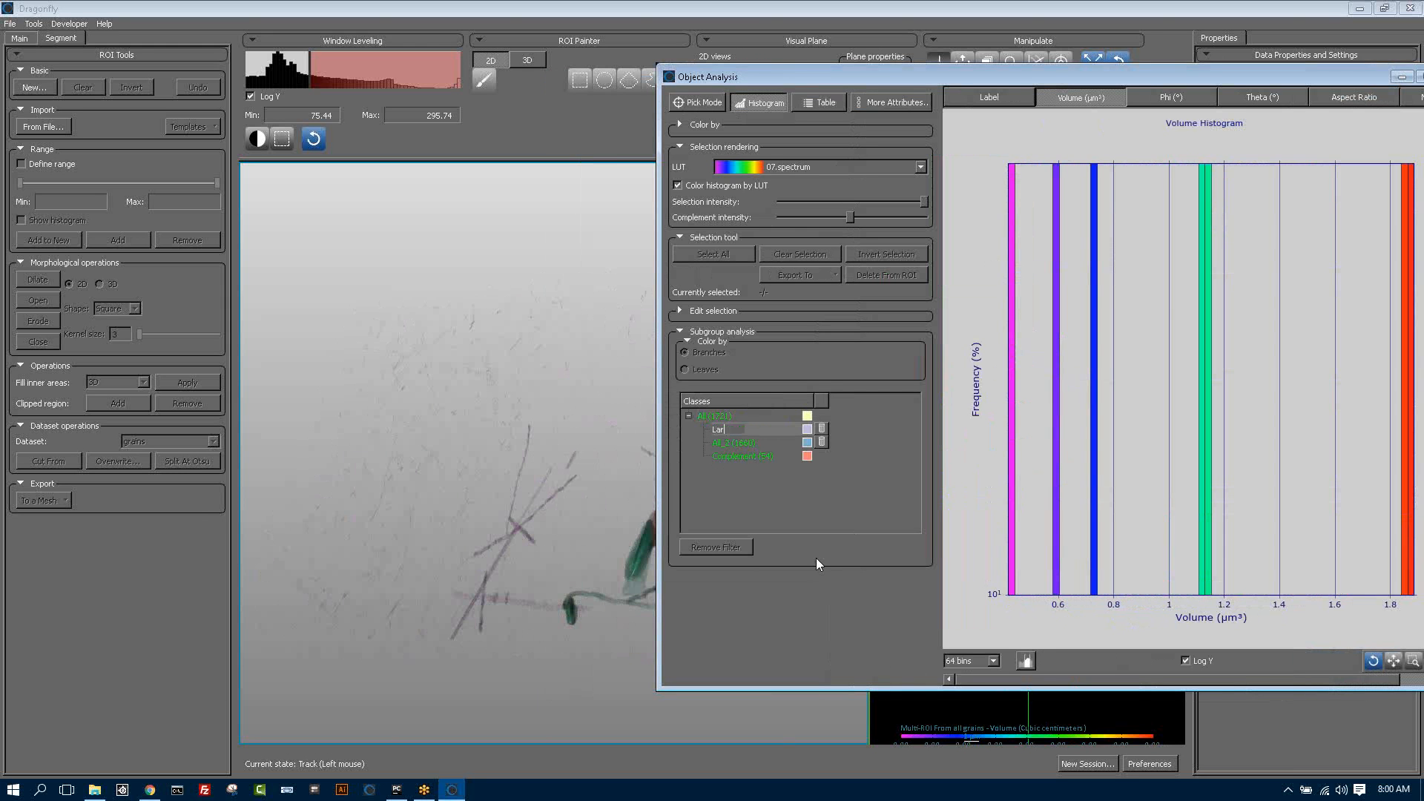
{"action": "type", "text": "ge"}
{"action": "key", "text": "Return"}
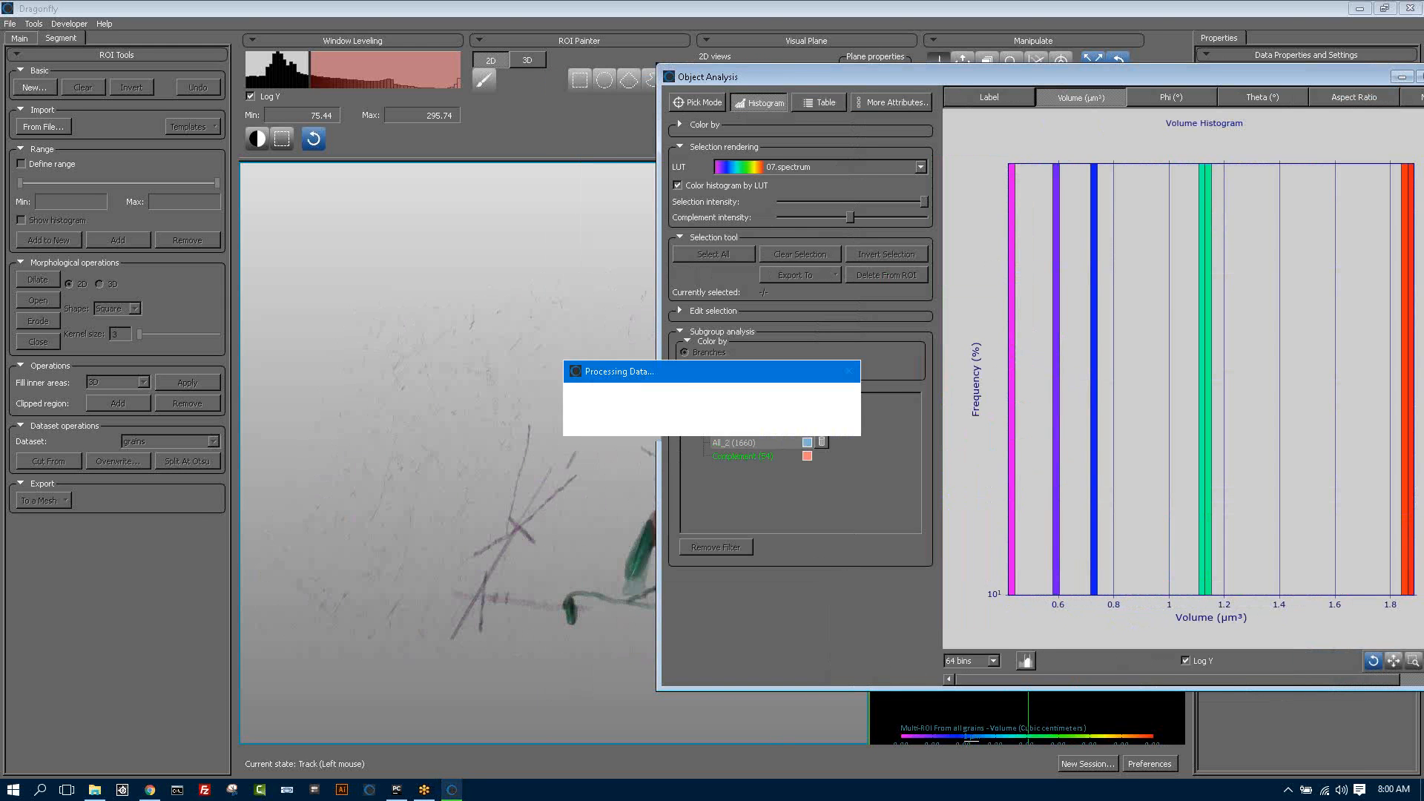
{"action": "double_click", "coordinate": [731, 442]}
{"action": "type", "text": "Small"}
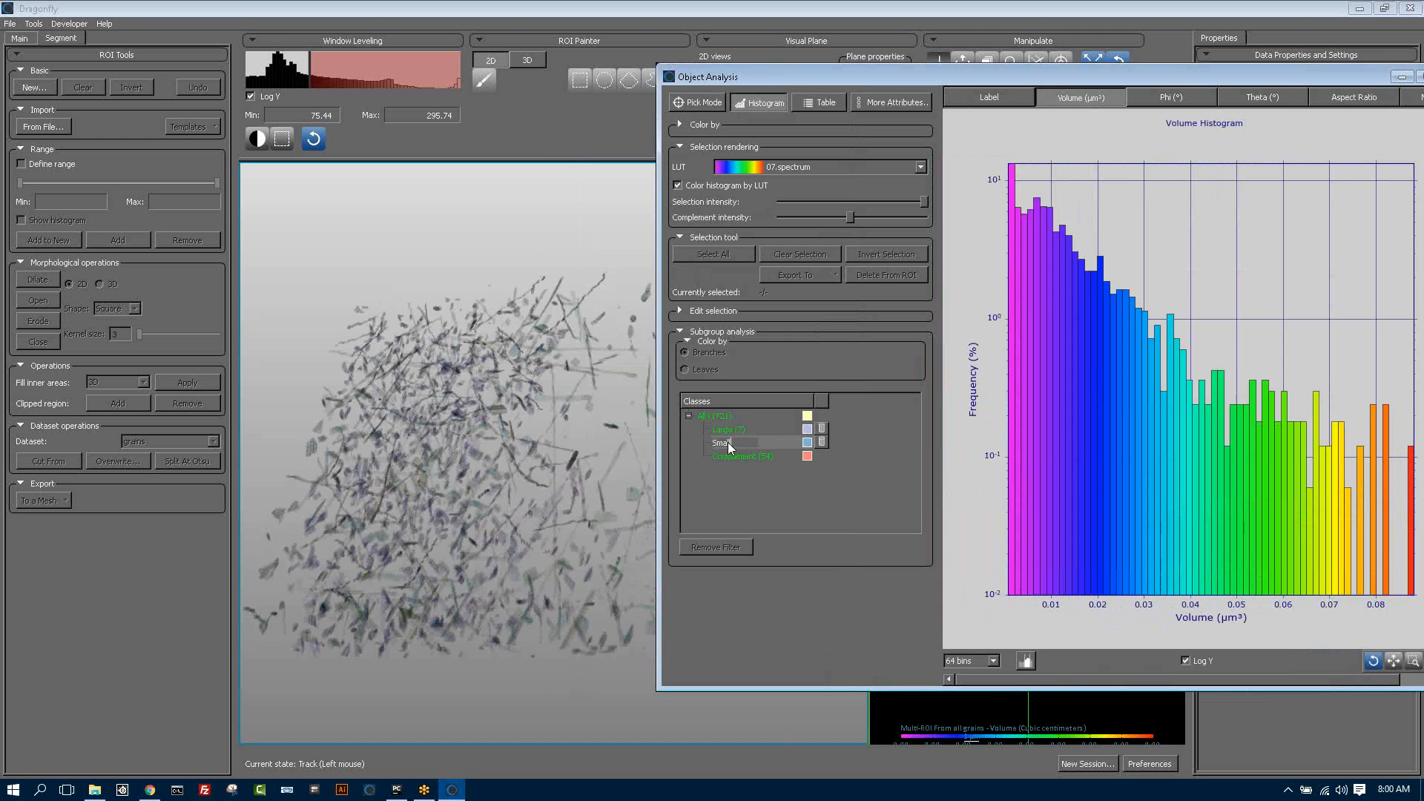
- Look over the Complement and Small subgroups, and remove the volume filters from the All class
{"action": "left_click", "coordinate": [735, 456]}
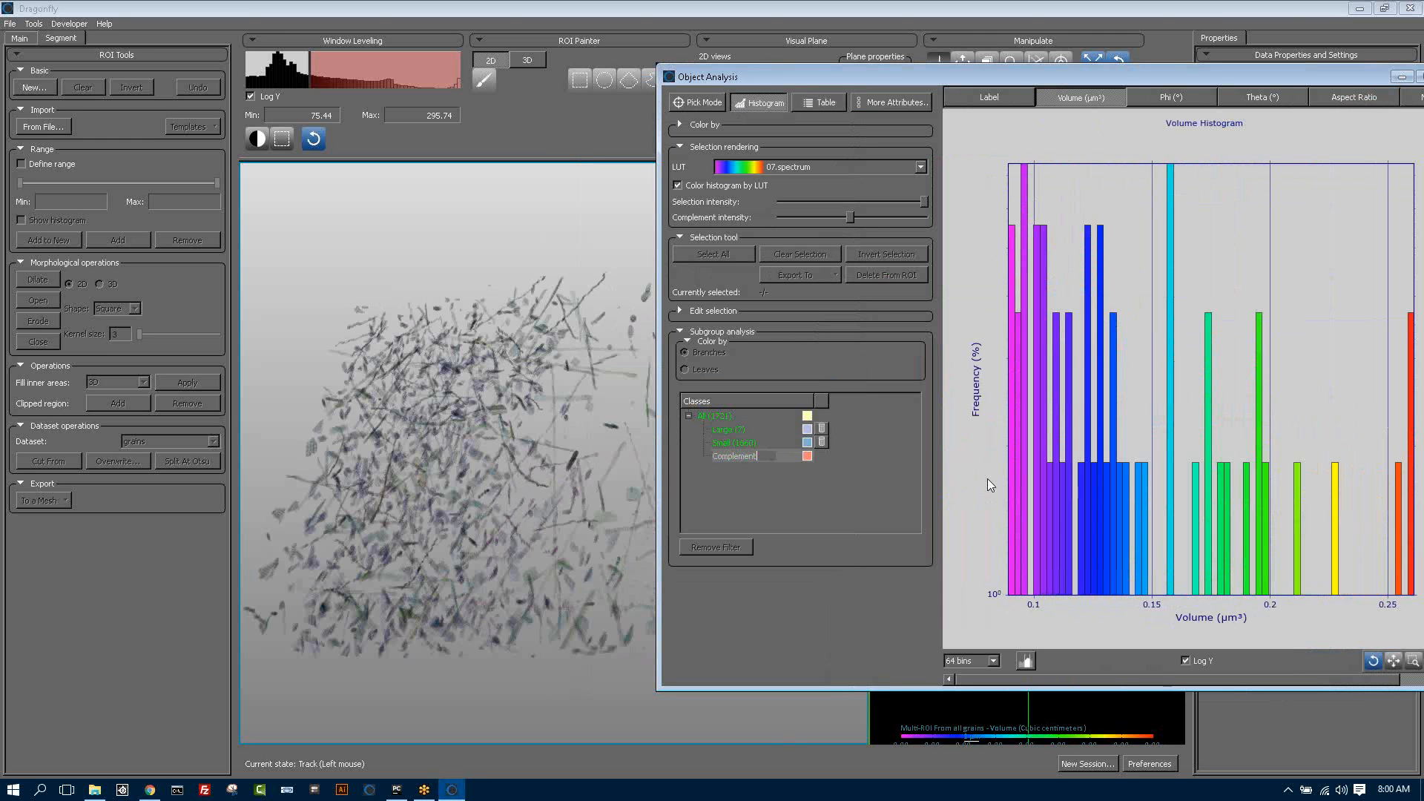
{"action": "left_click", "coordinate": [732, 439]}
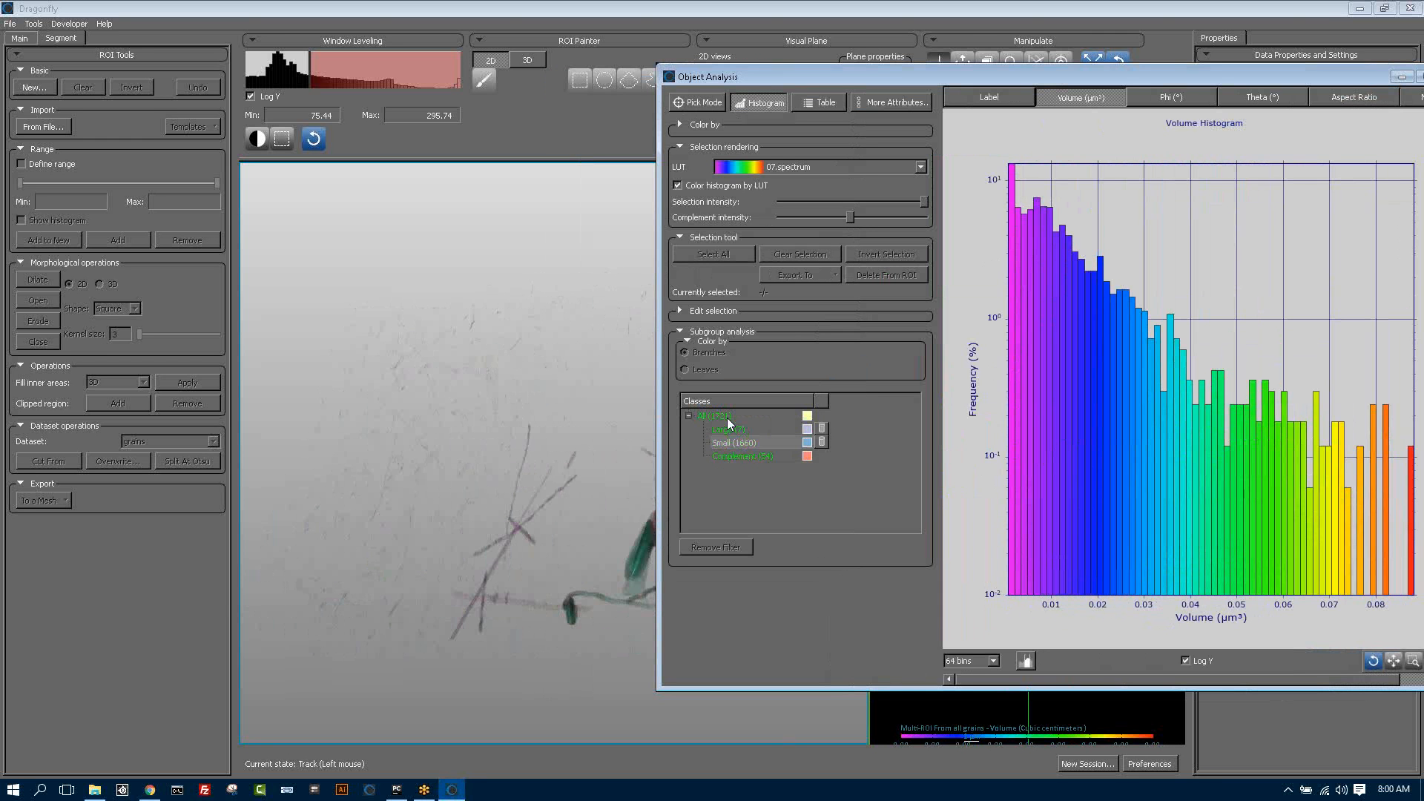
{"action": "left_click", "coordinate": [725, 417]}
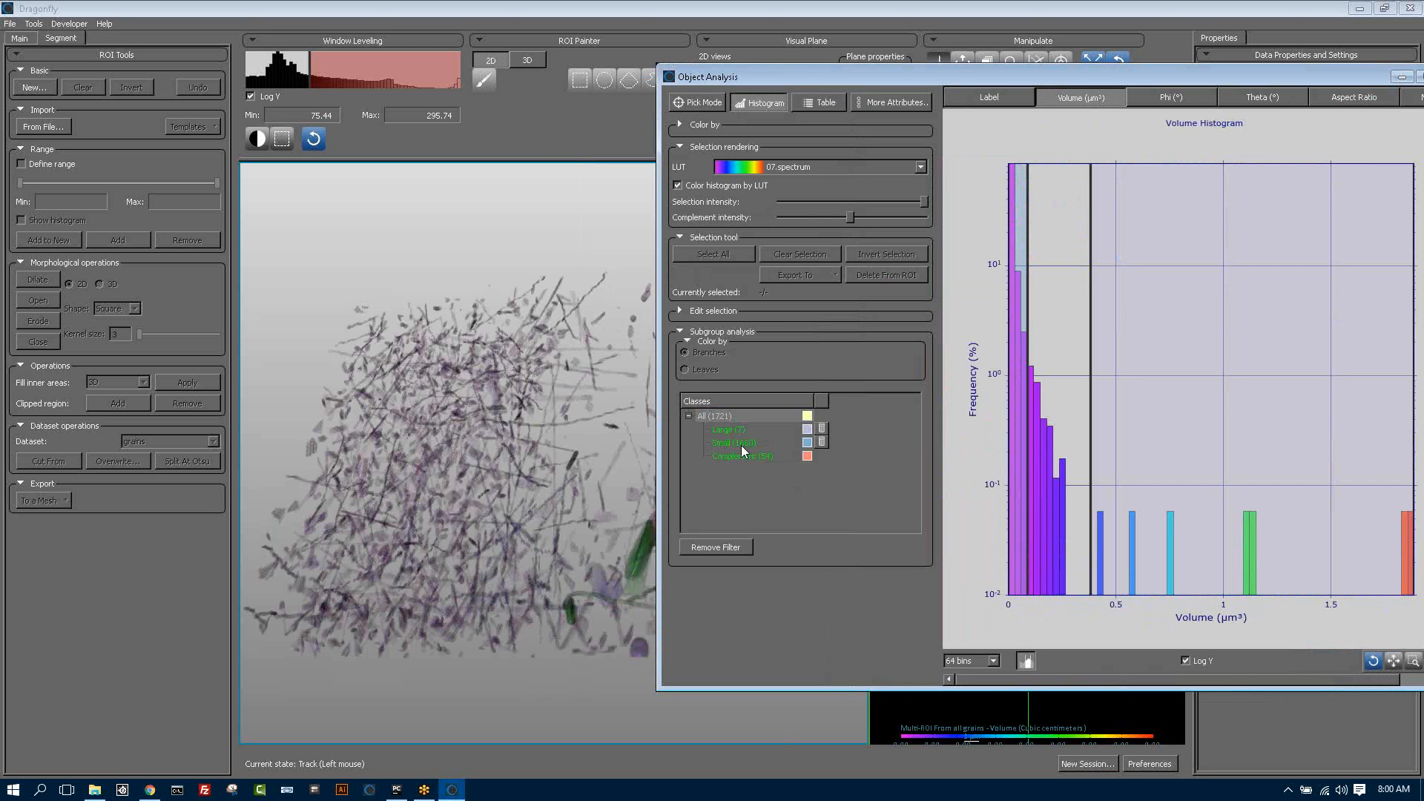
{"action": "left_click", "coordinate": [714, 552]}
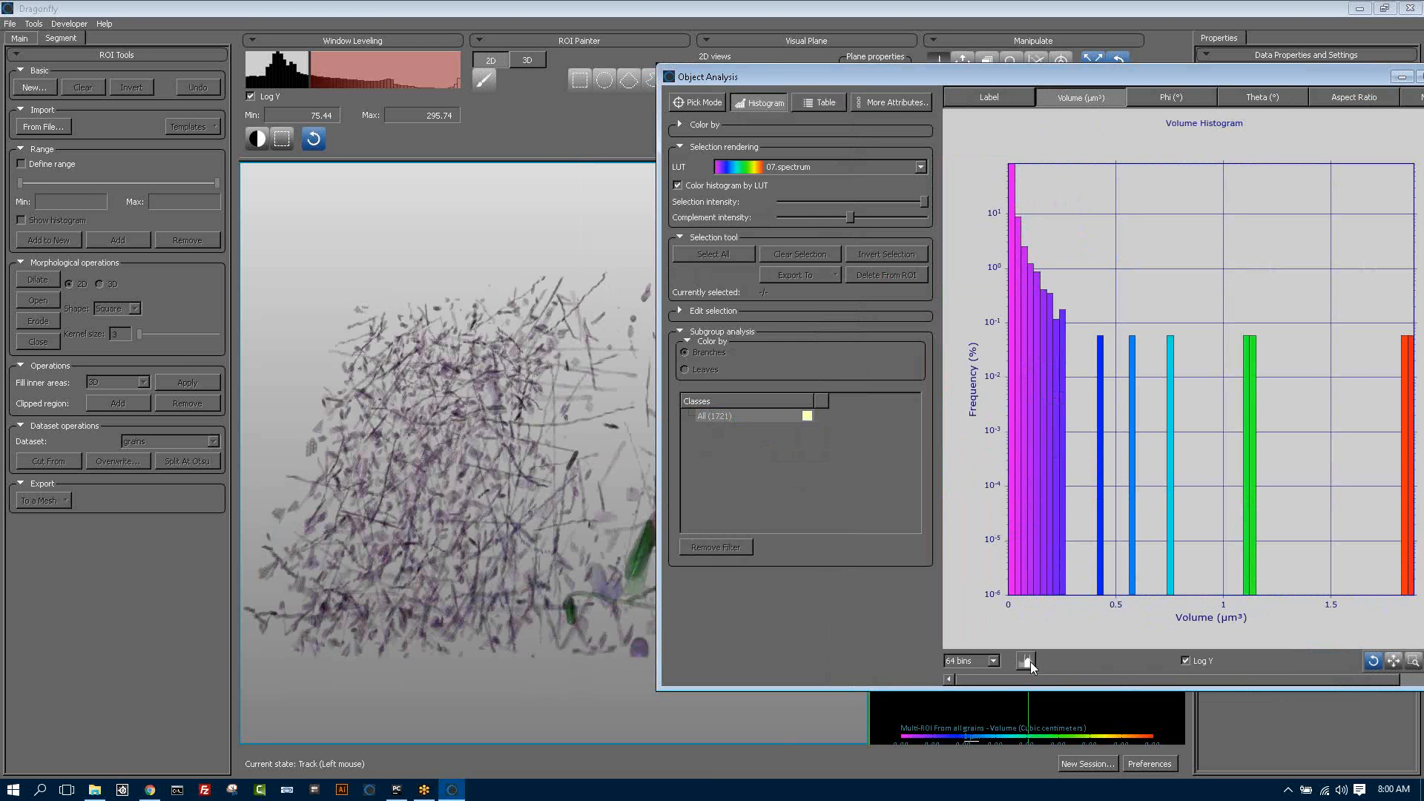
- Filter all grains with one volume threshold at about 0.65 µm³ and name the upper subgroup Large
{"action": "left_click", "coordinate": [1027, 660]}
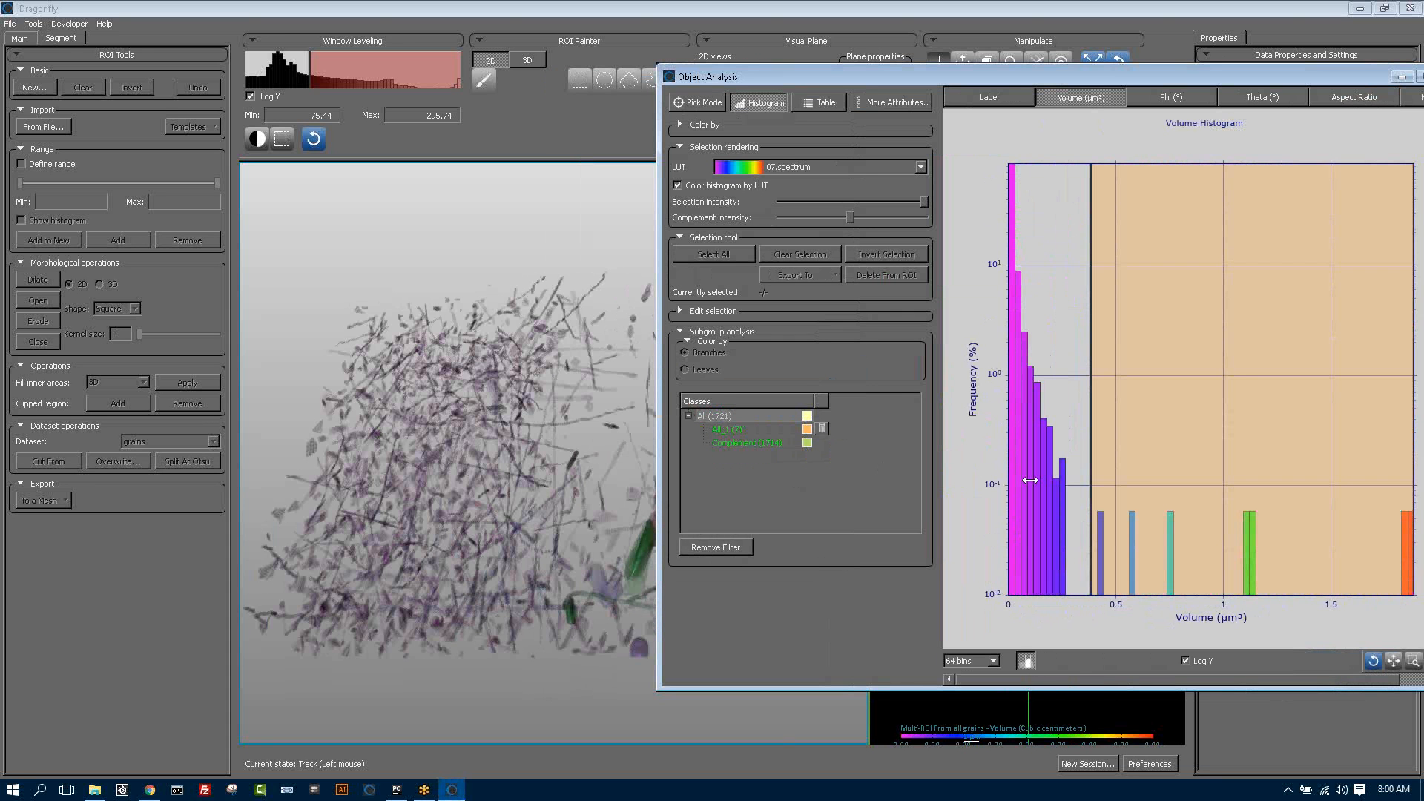
{"action": "left_click_drag", "start_coordinate": [1090, 474], "coordinate": [1131, 474]}
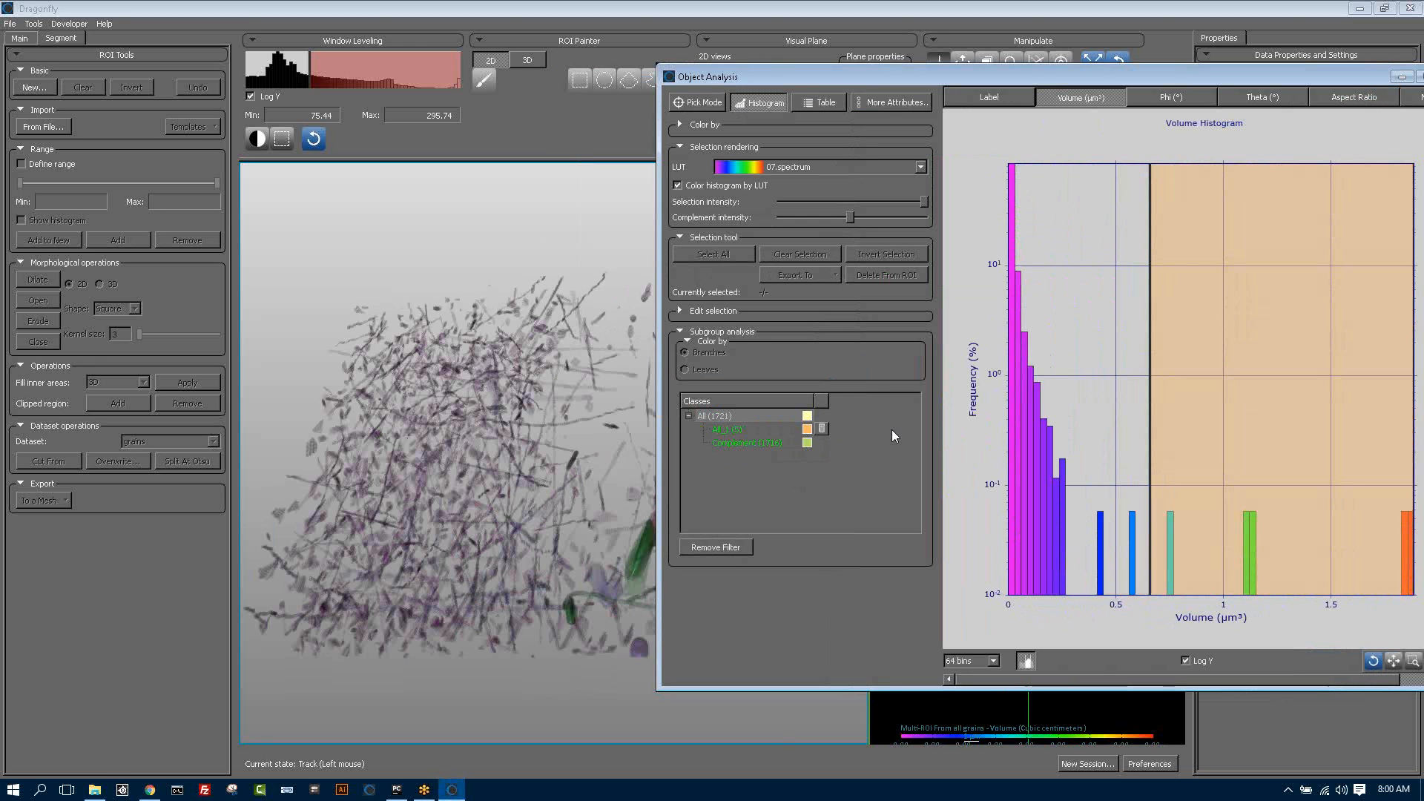
{"action": "left_click", "coordinate": [734, 435]}
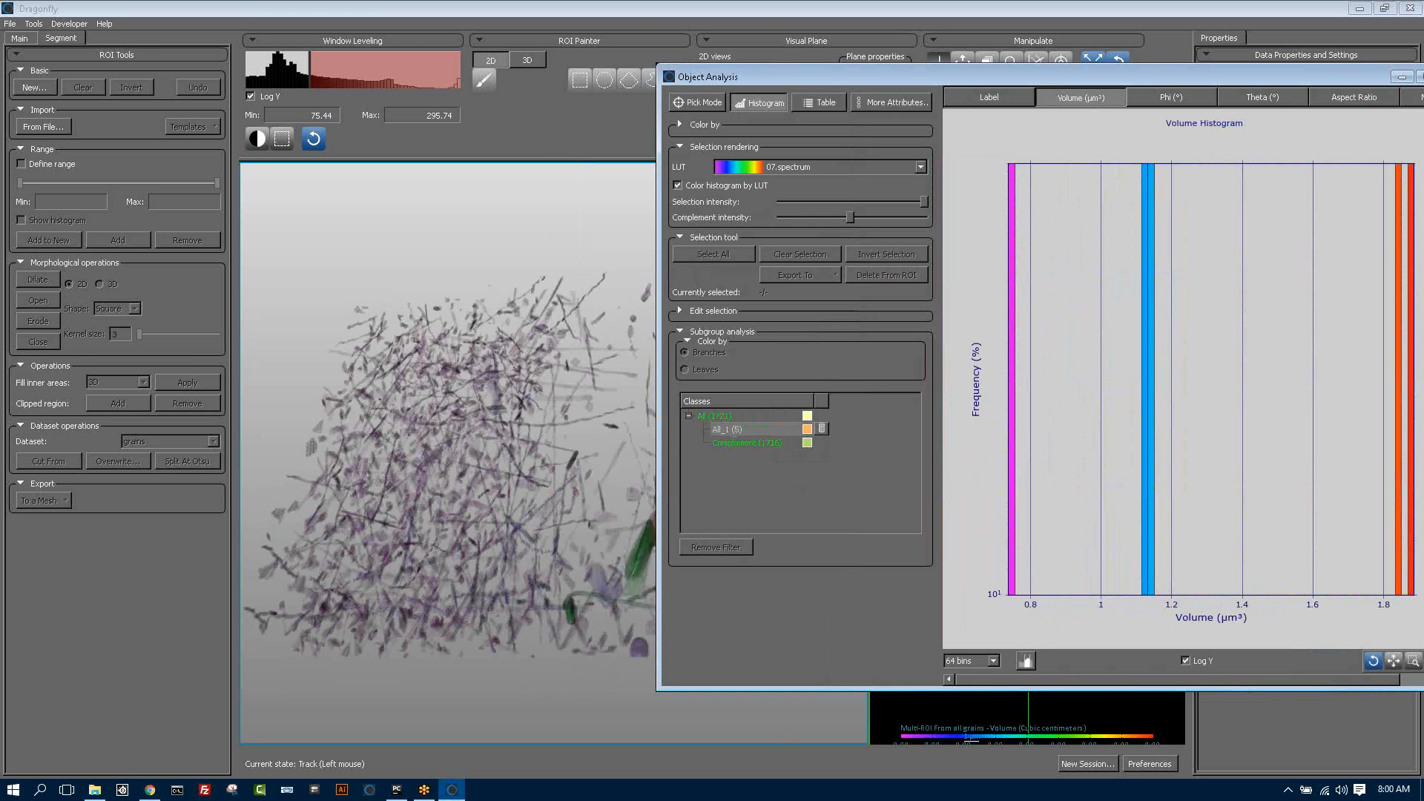
- Split the Complement subgroup at an aspect ratio of about 0.22, keeping the 3D view visible beside the Object Analysis window
{"action": "left_click", "coordinate": [759, 442]}
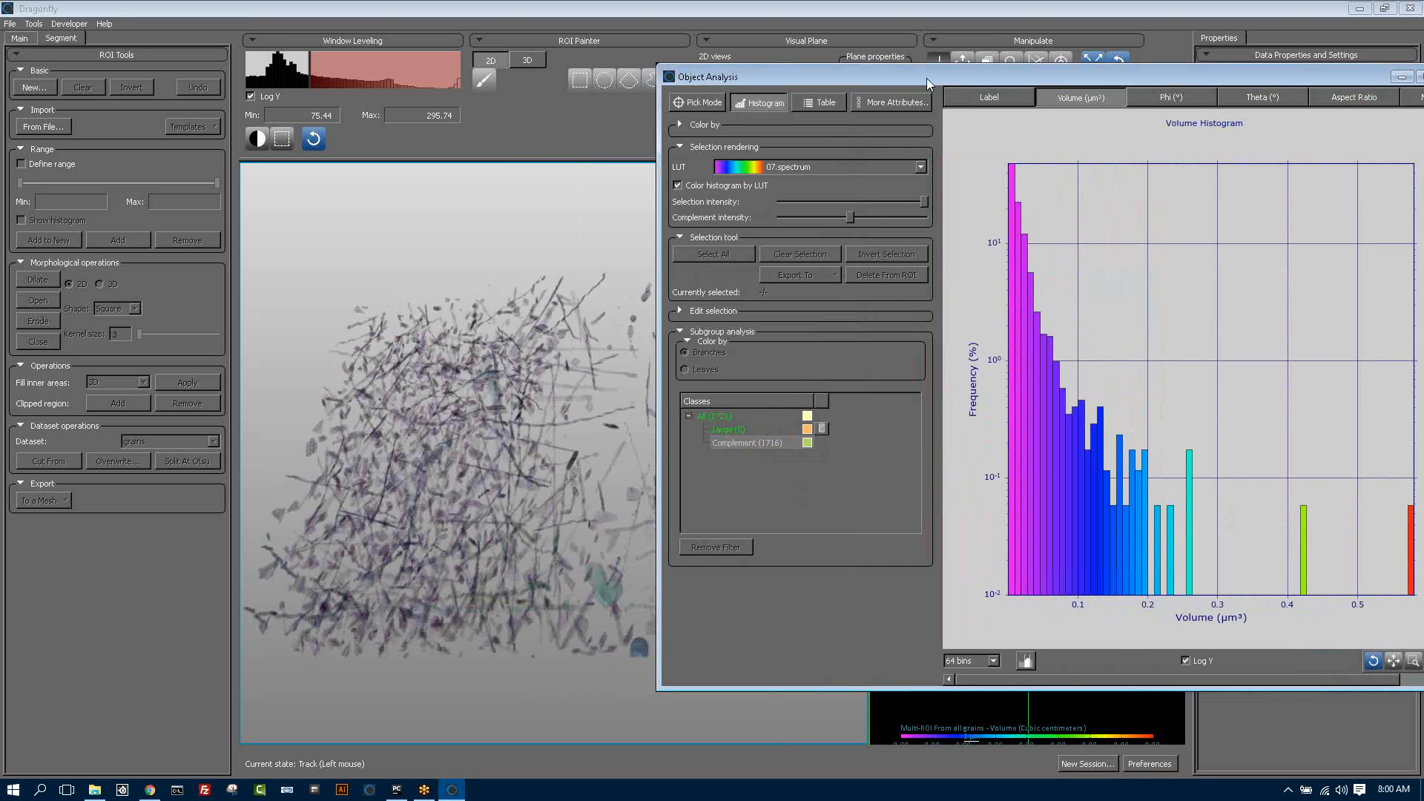
{"action": "left_click_drag", "start_coordinate": [927, 78], "coordinate": [1041, 74]}
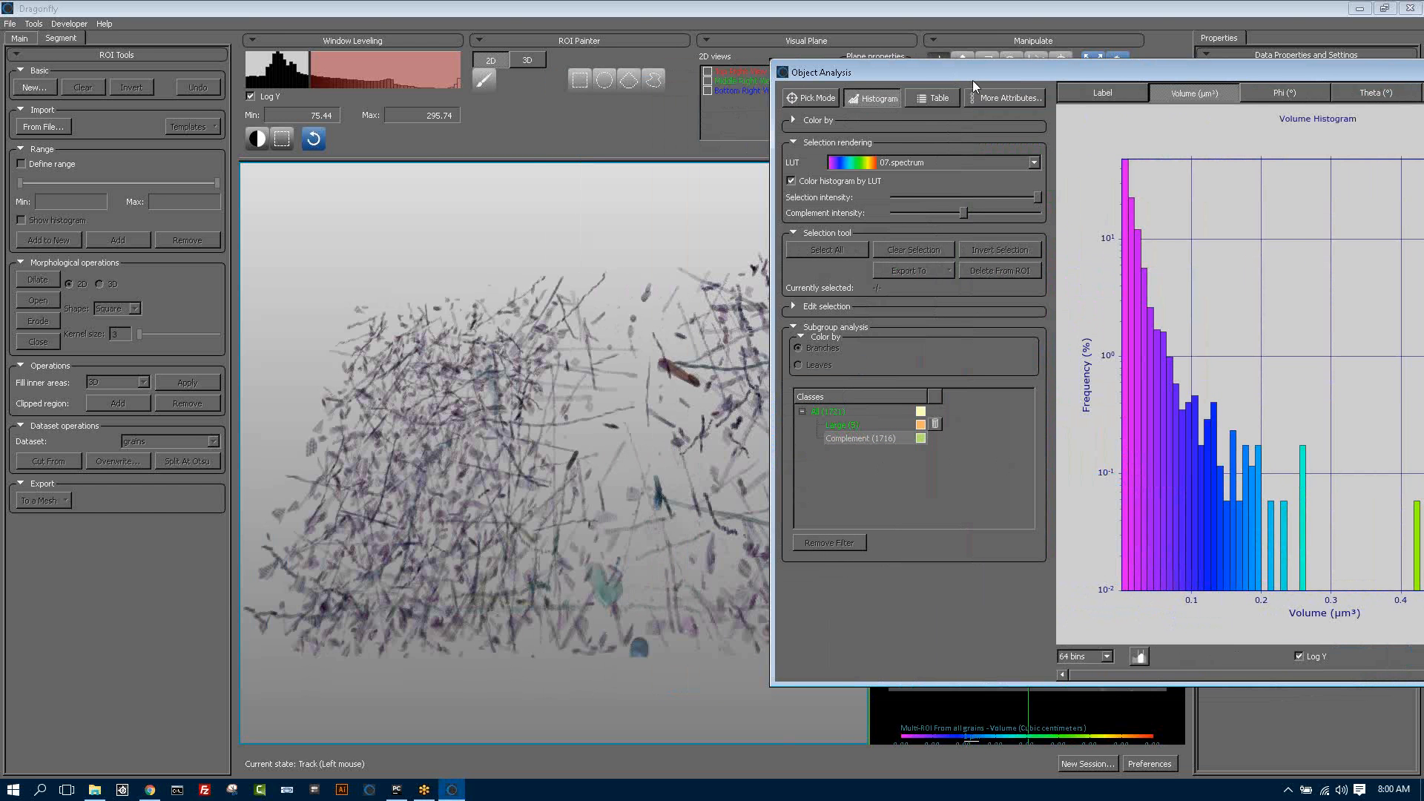
{"action": "left_click_drag", "start_coordinate": [972, 80], "coordinate": [1251, 122]}
{"action": "left_click", "coordinate": [1253, 104]}
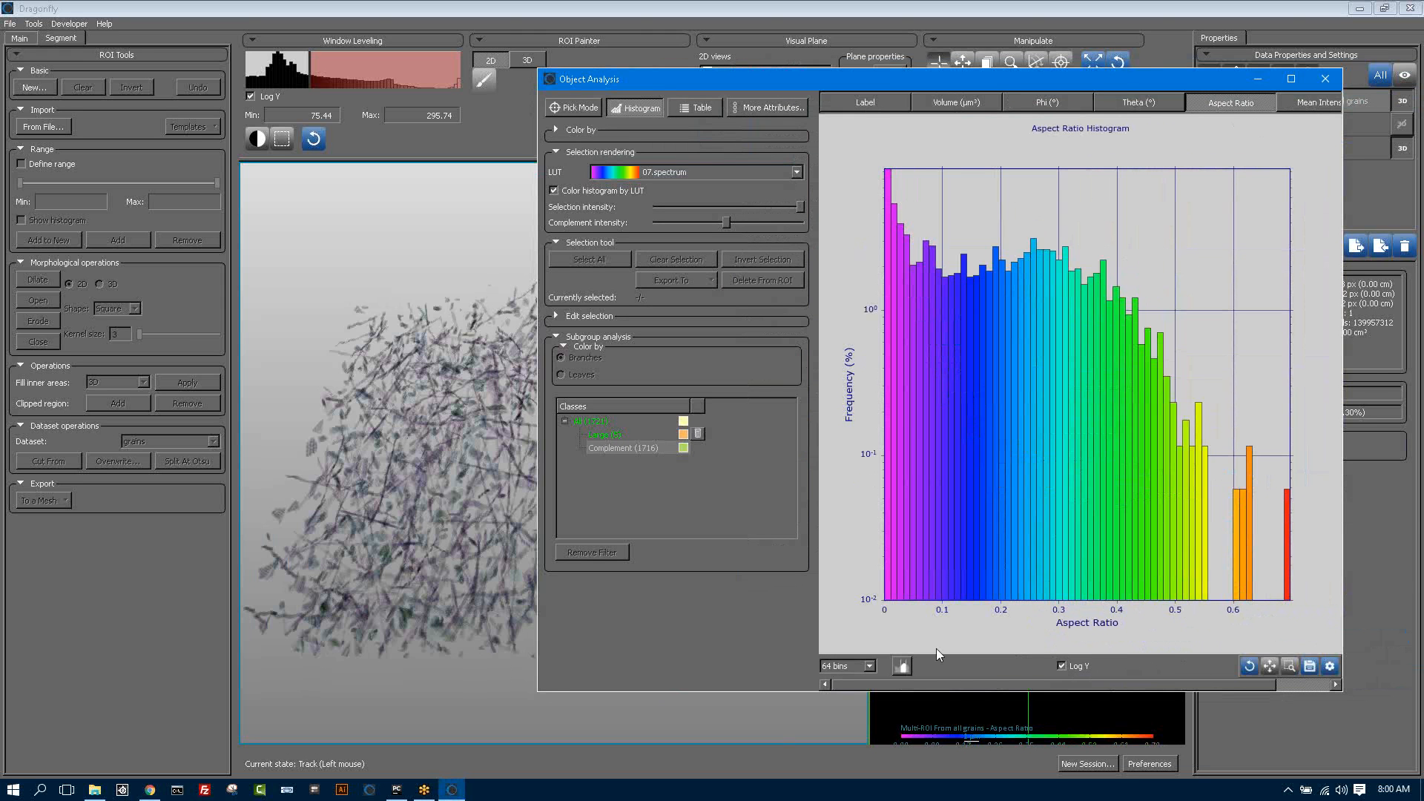
{"action": "left_click", "coordinate": [1020, 329]}
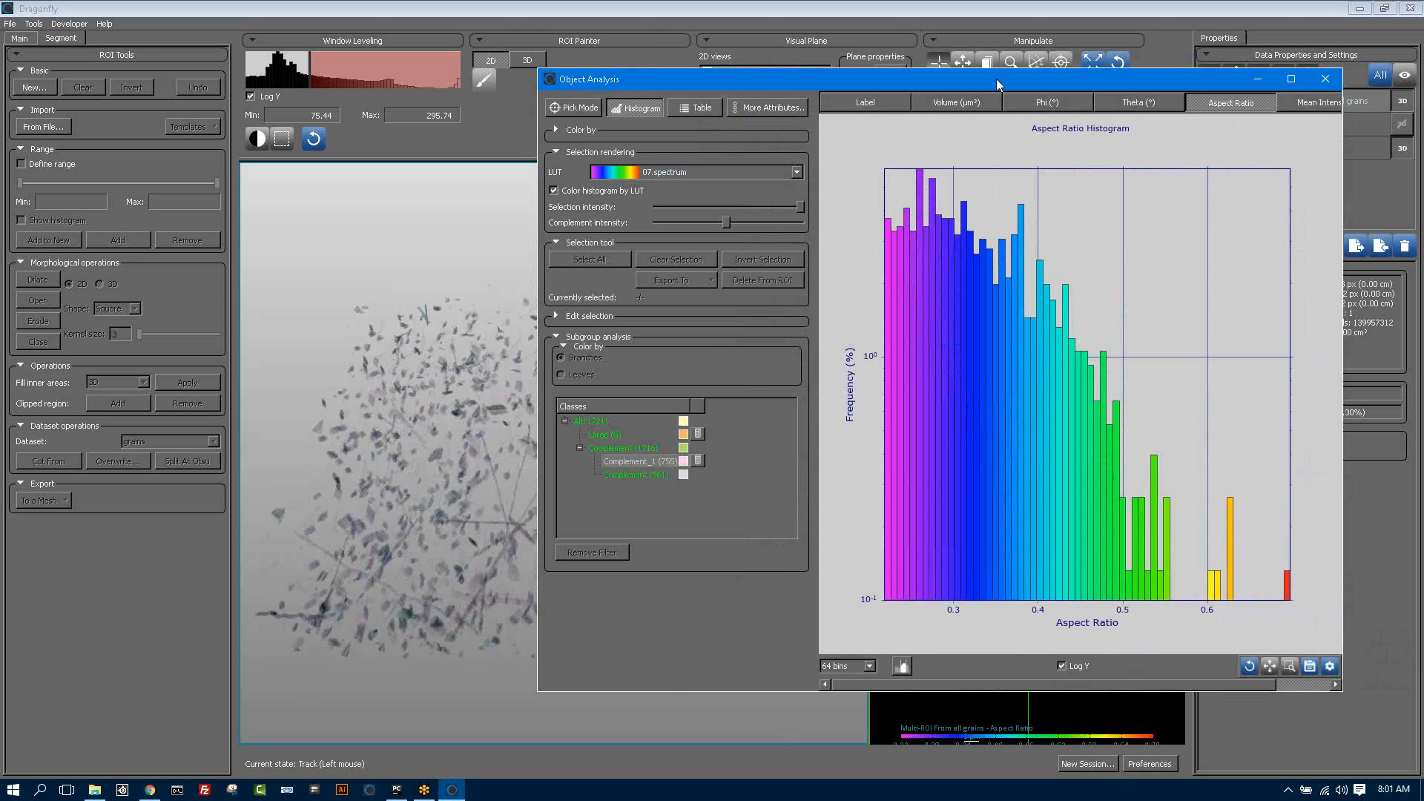
{"action": "left_click_drag", "start_coordinate": [763, 80], "coordinate": [996, 79]}
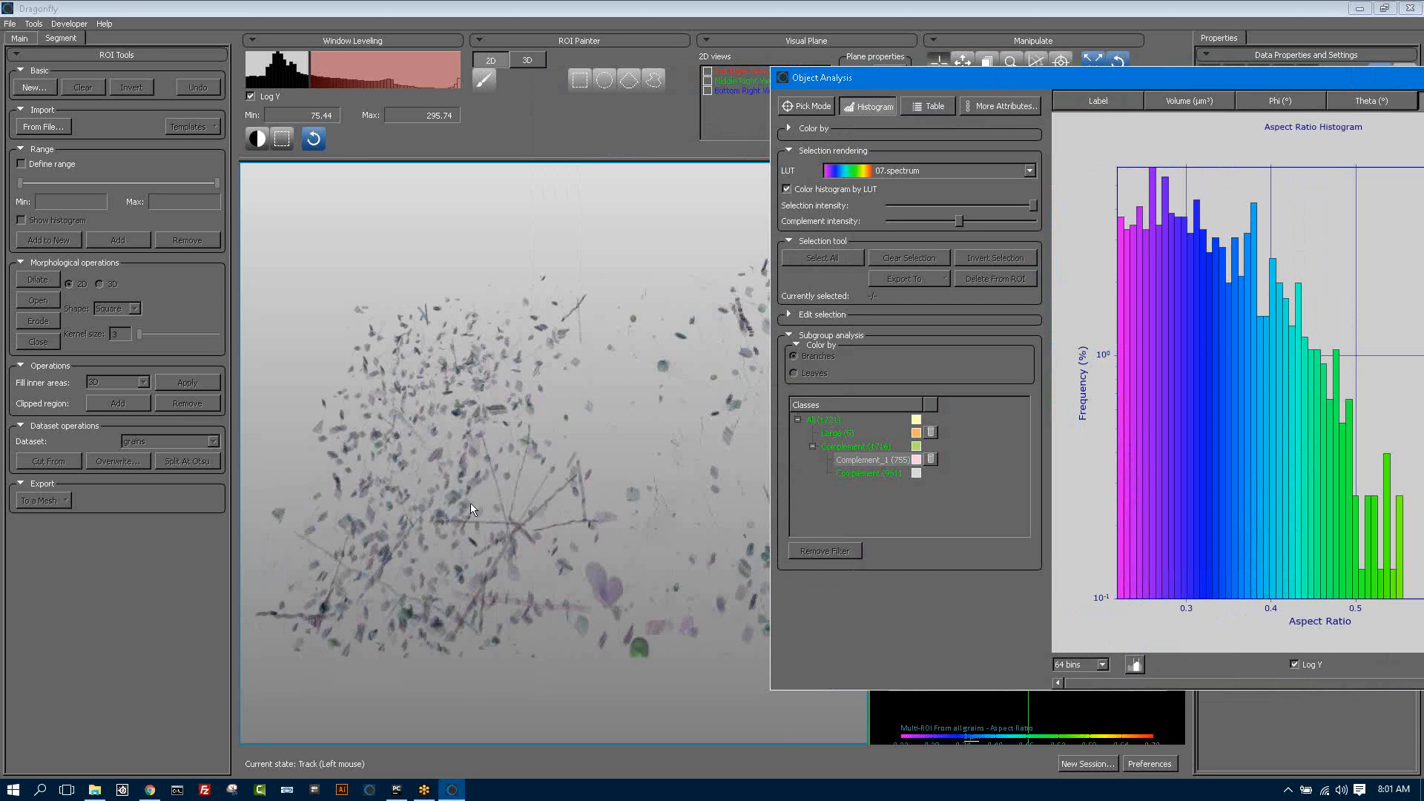
- Compare the two aspect-ratio subgroups in 3D and rename the higher-ratio one Platelets and the lower-ratio one Fibers
{"action": "left_click", "coordinate": [854, 473]}
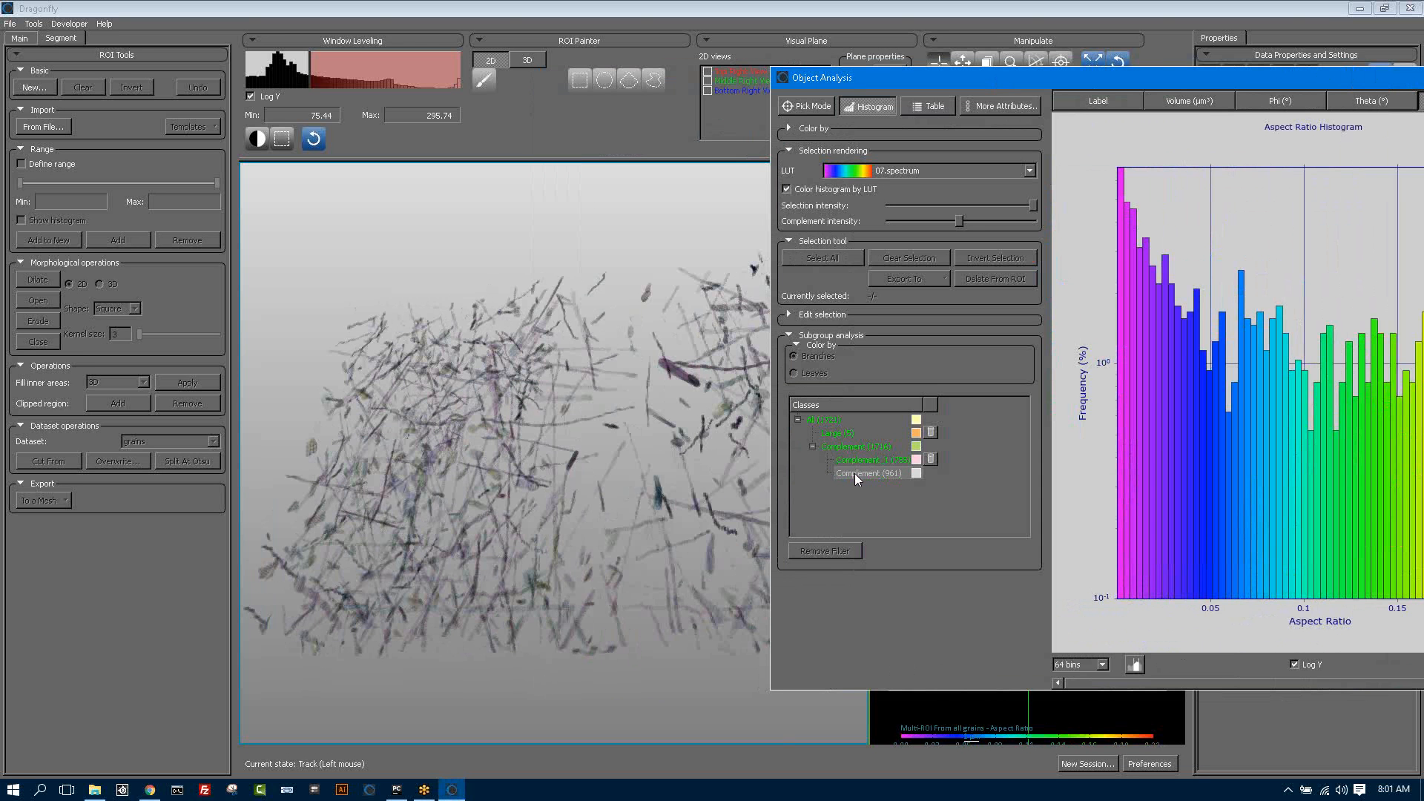
{"action": "left_click", "coordinate": [856, 461]}
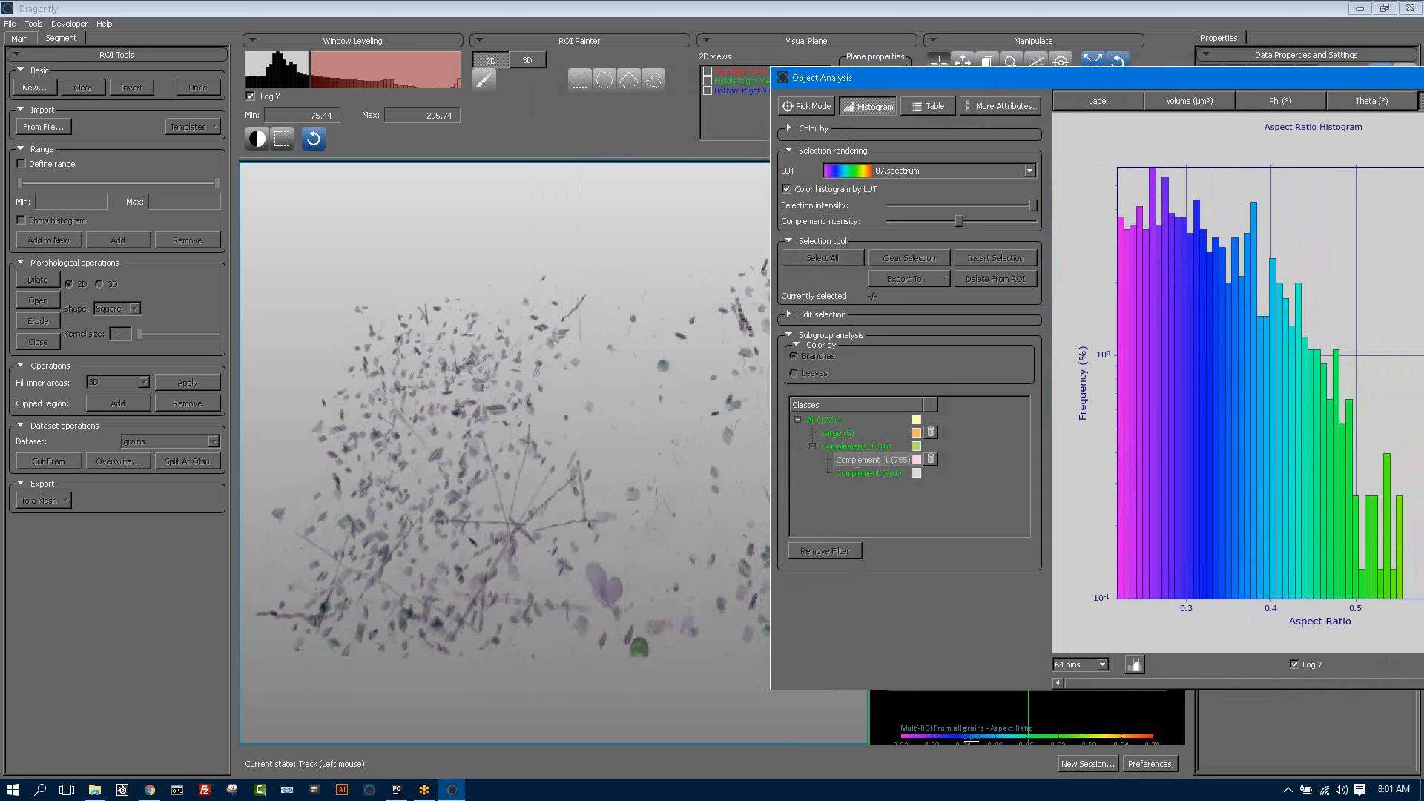
{"action": "double_click", "coordinate": [858, 459]}
{"action": "key", "text": "ctrl+a"}
{"action": "type", "text": "Pa"}
{"action": "type", "text": "ate"}
{"action": "double_click", "coordinate": [873, 473]}
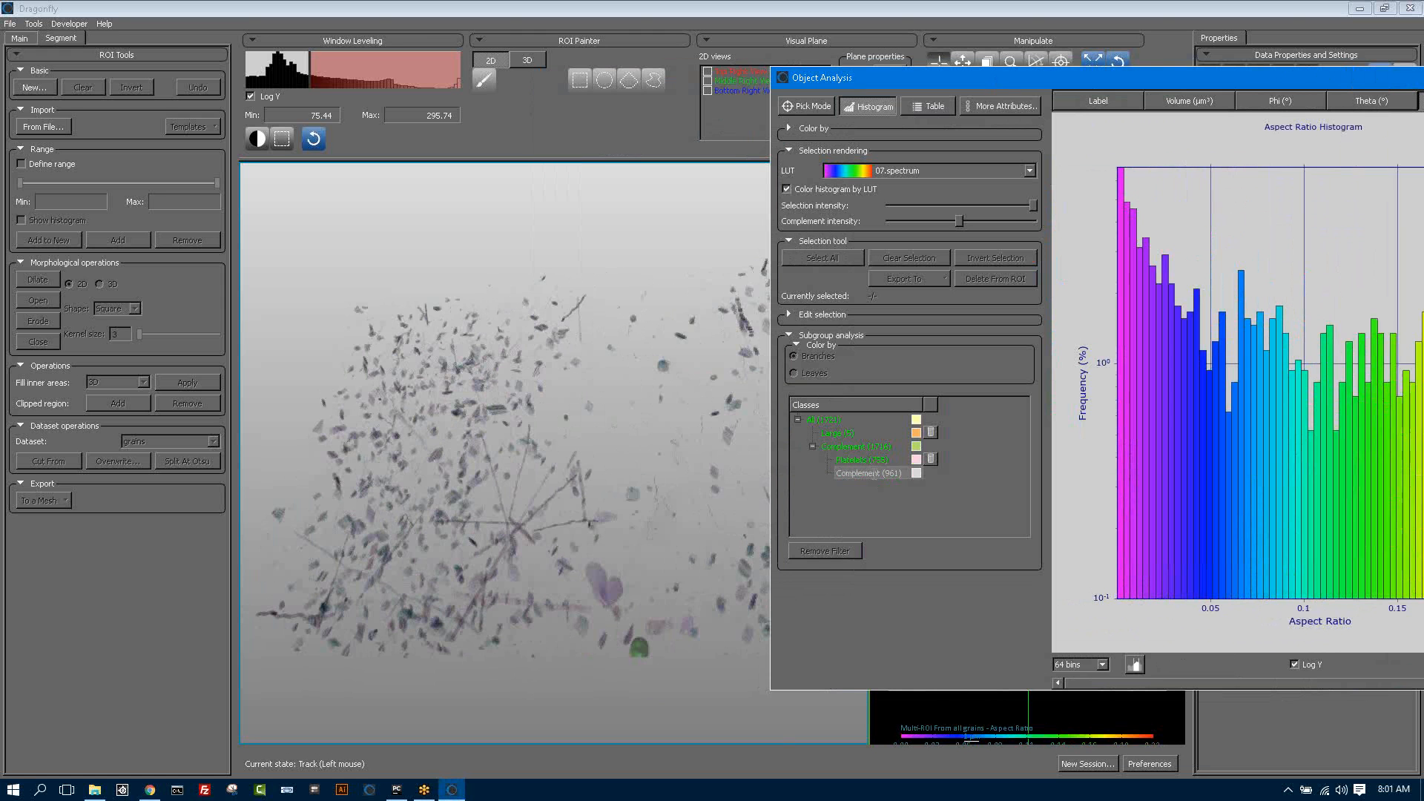
{"action": "type", "text": "Fibers"}
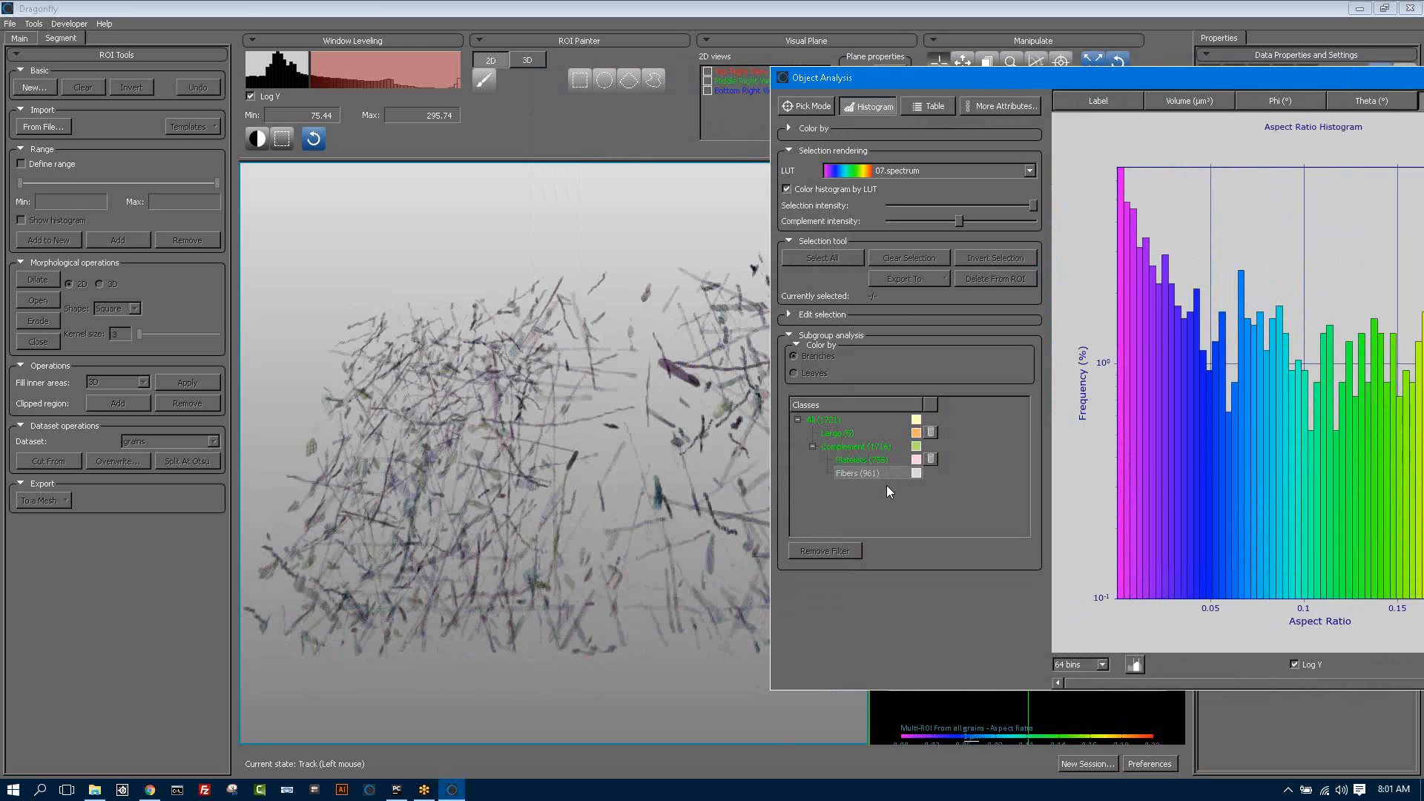
- Colour the Platelets subgroup salmon pink and the Fibers subgroup blue-violet
{"action": "left_click", "coordinate": [916, 460]}
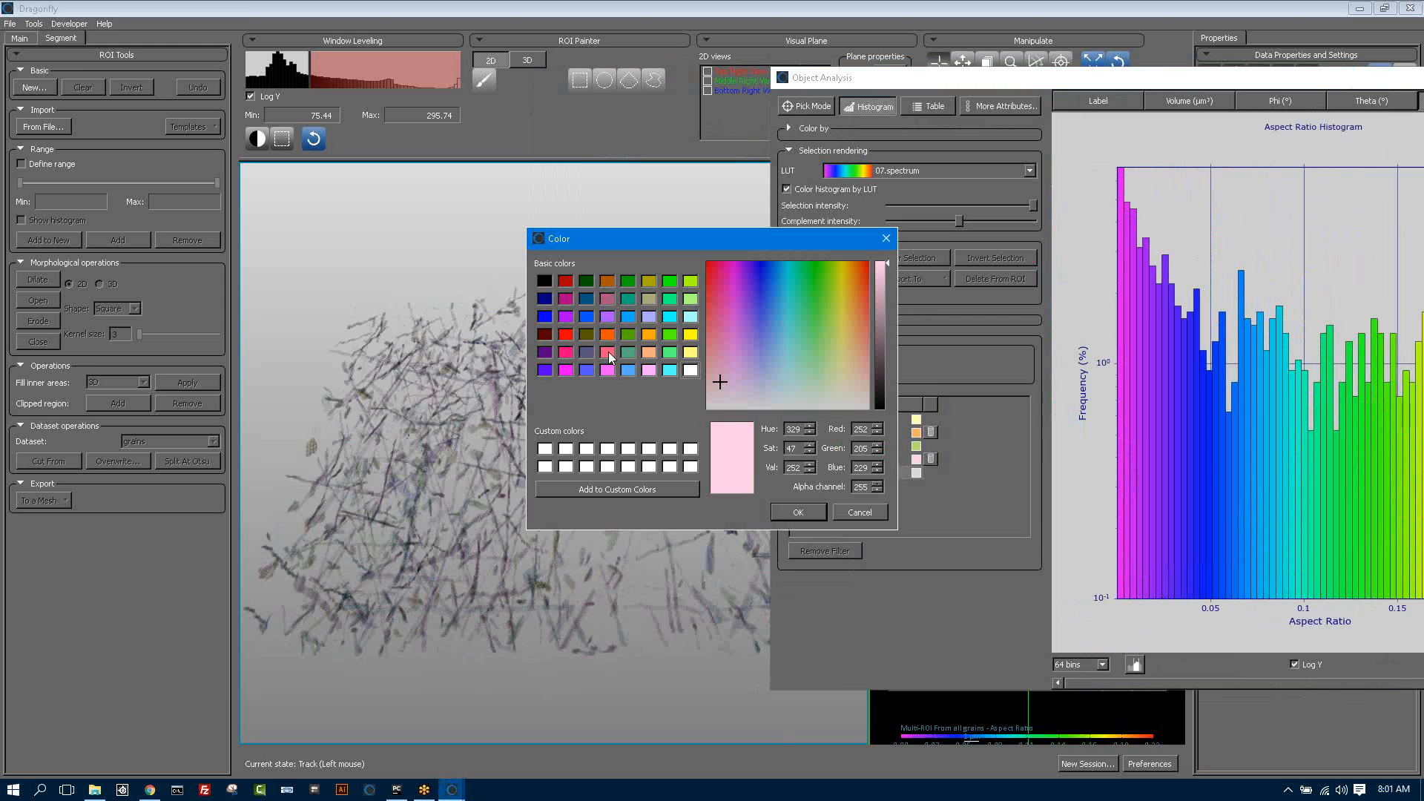
{"action": "left_click", "coordinate": [608, 352]}
{"action": "left_click", "coordinate": [798, 512]}
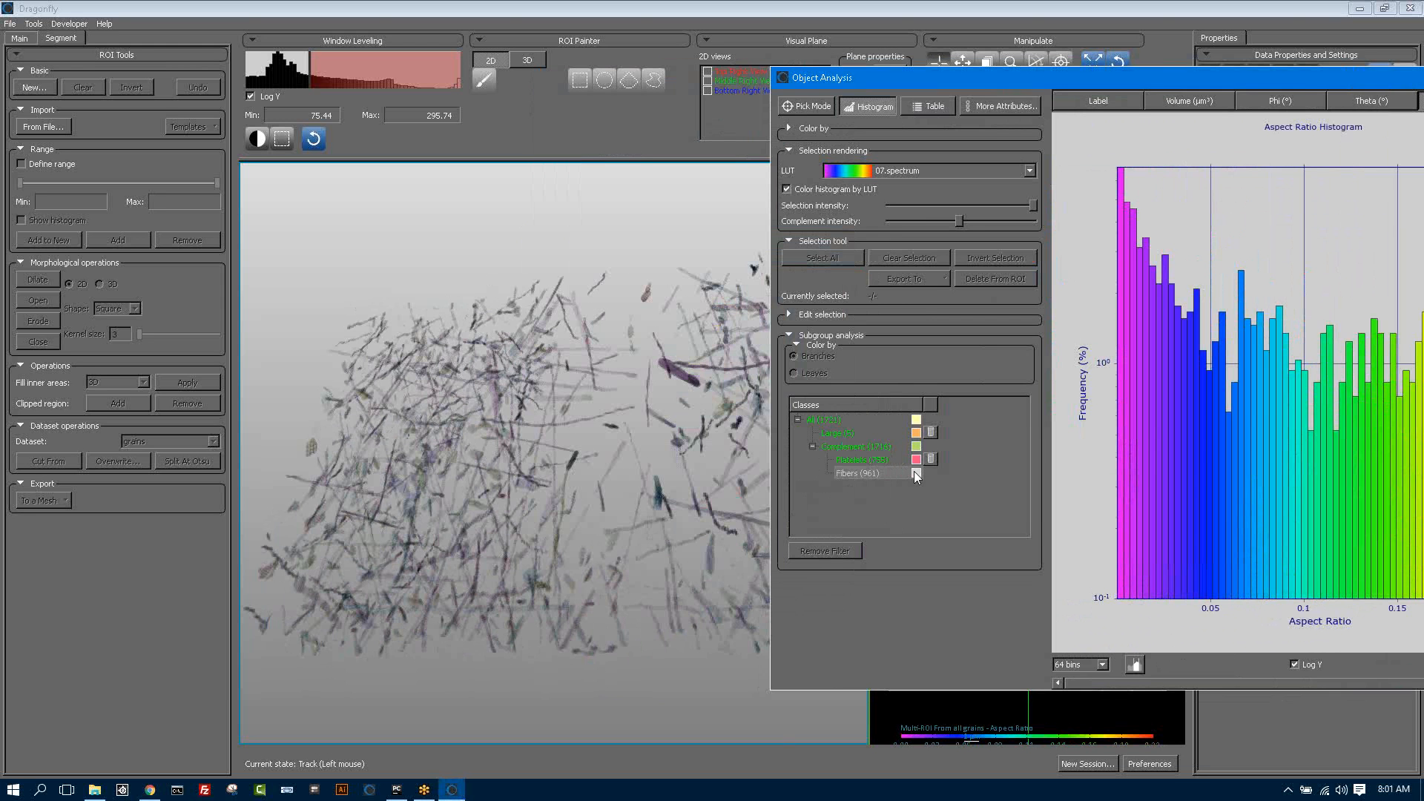
{"action": "left_click", "coordinate": [916, 473]}
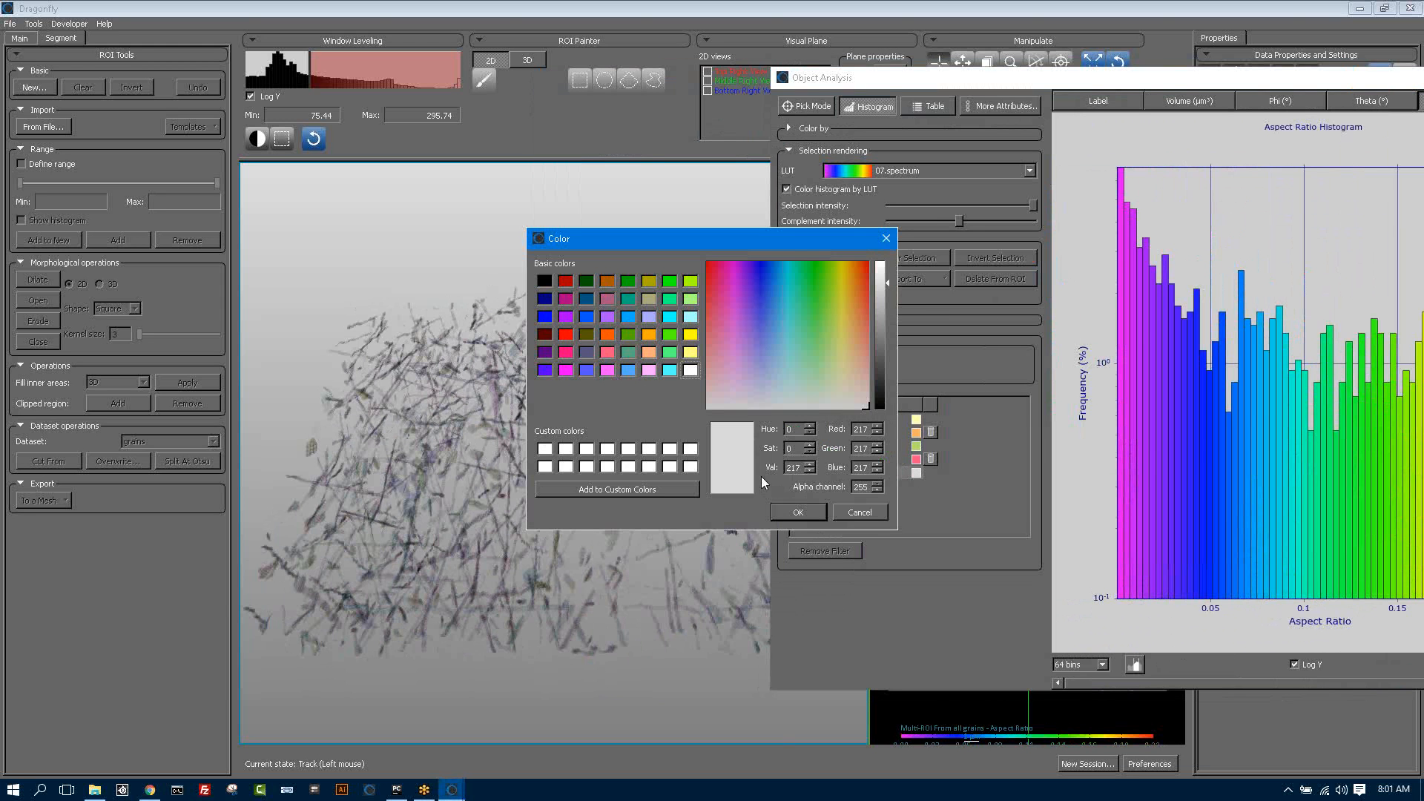
{"action": "left_click", "coordinate": [544, 369]}
{"action": "left_click", "coordinate": [798, 512]}
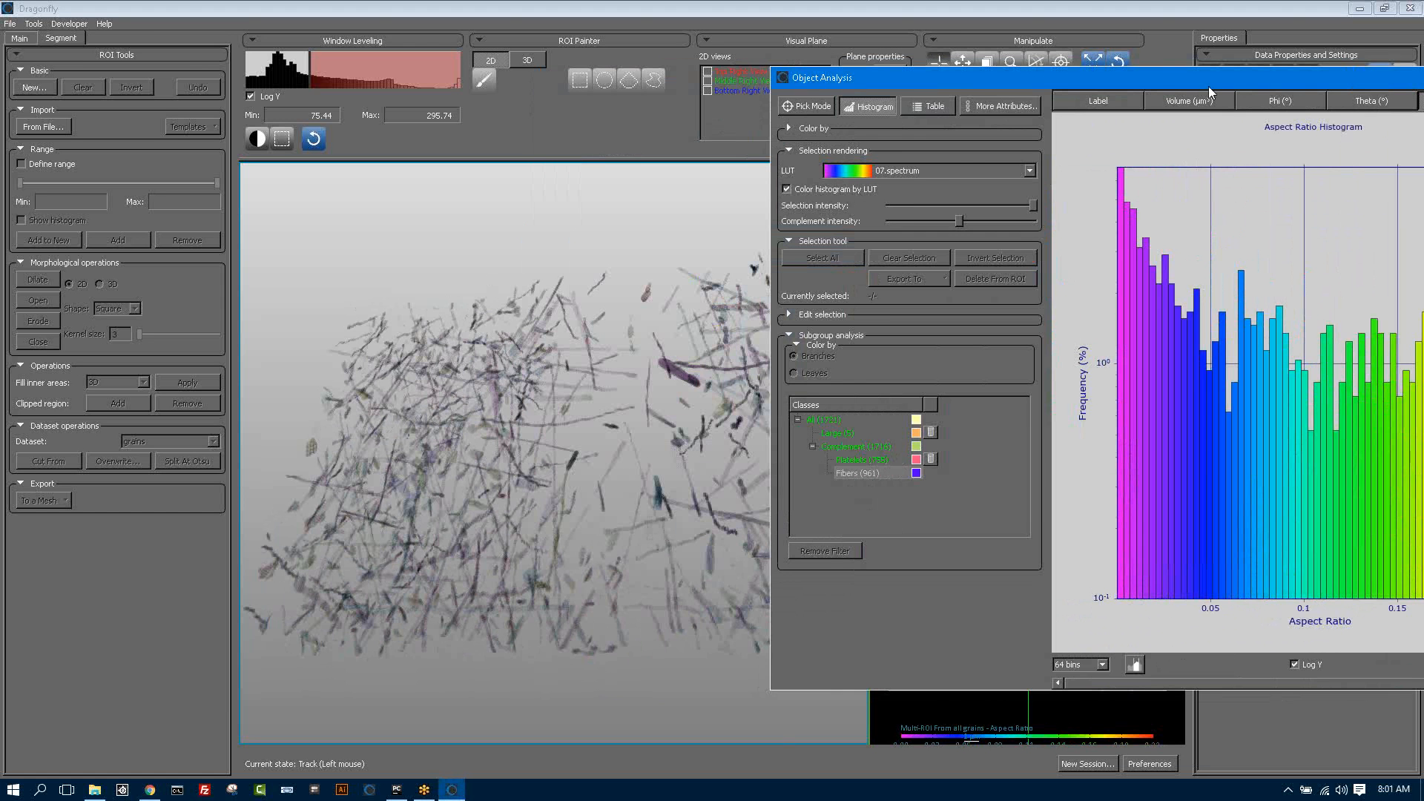
- Show the Fibers volume histogram and colour the grains by Subgroup, keeping the 3D view visible beside the Object Analysis window
{"action": "left_click_drag", "start_coordinate": [1061, 78], "coordinate": [910, 78]}
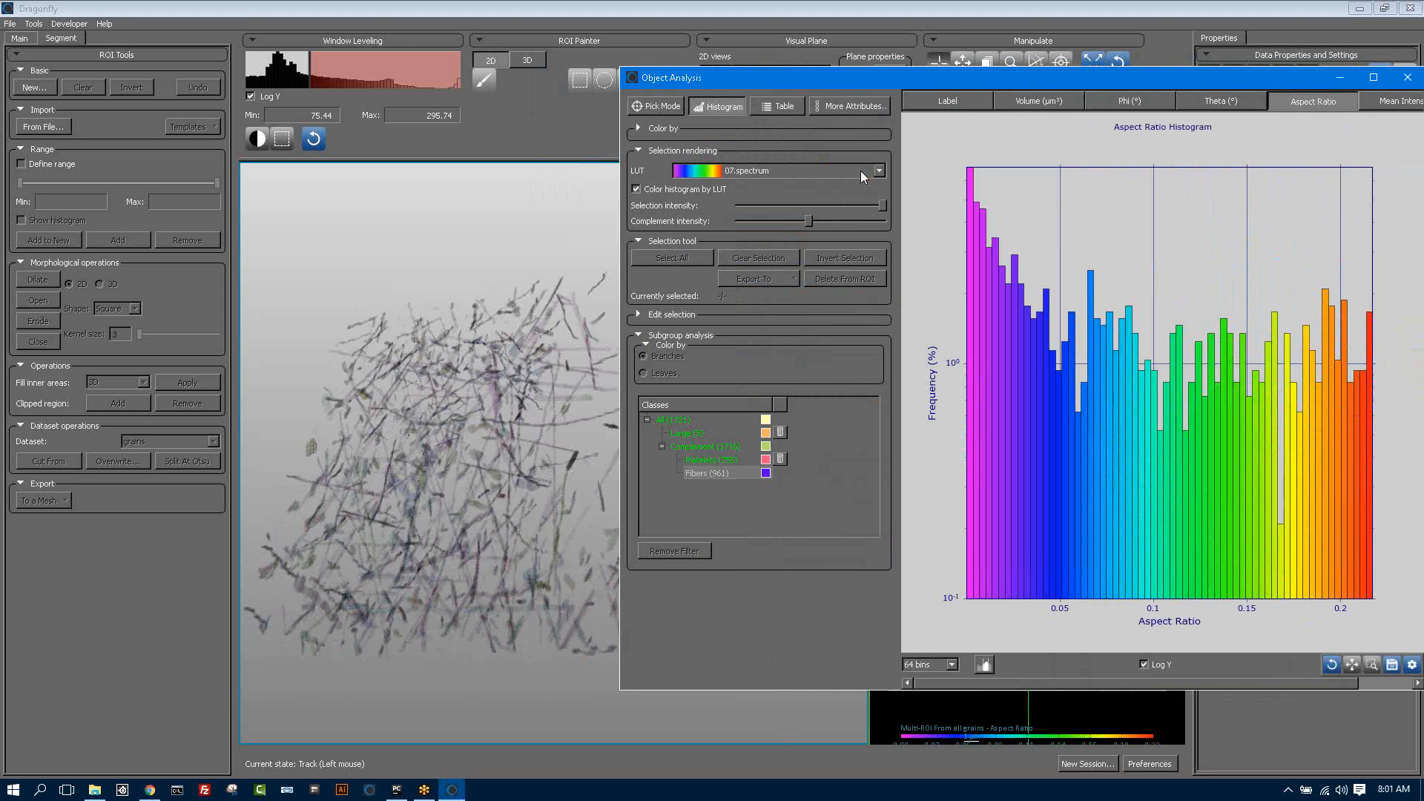
{"action": "left_click", "coordinate": [639, 128]}
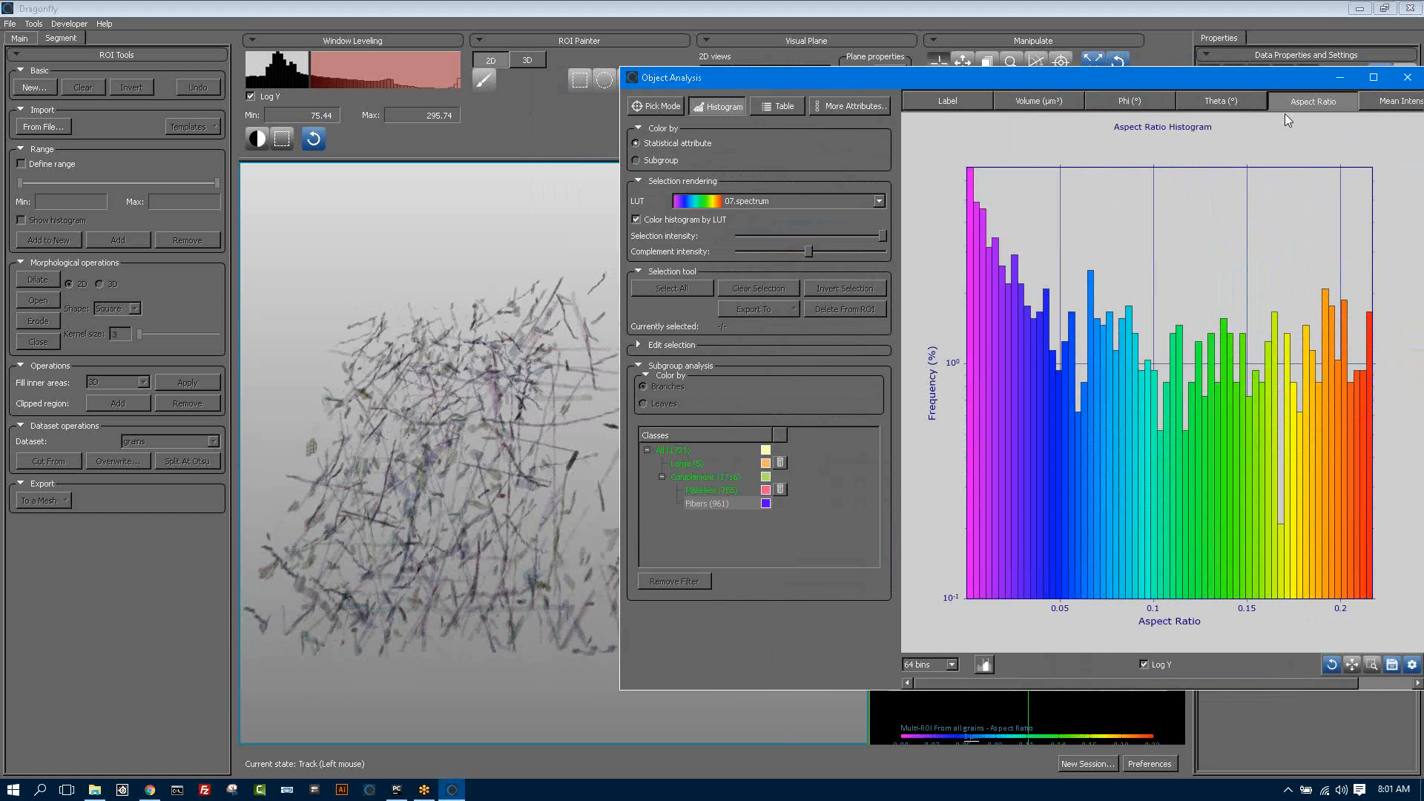
{"action": "left_click_drag", "start_coordinate": [1289, 82], "coordinate": [1350, 86]}
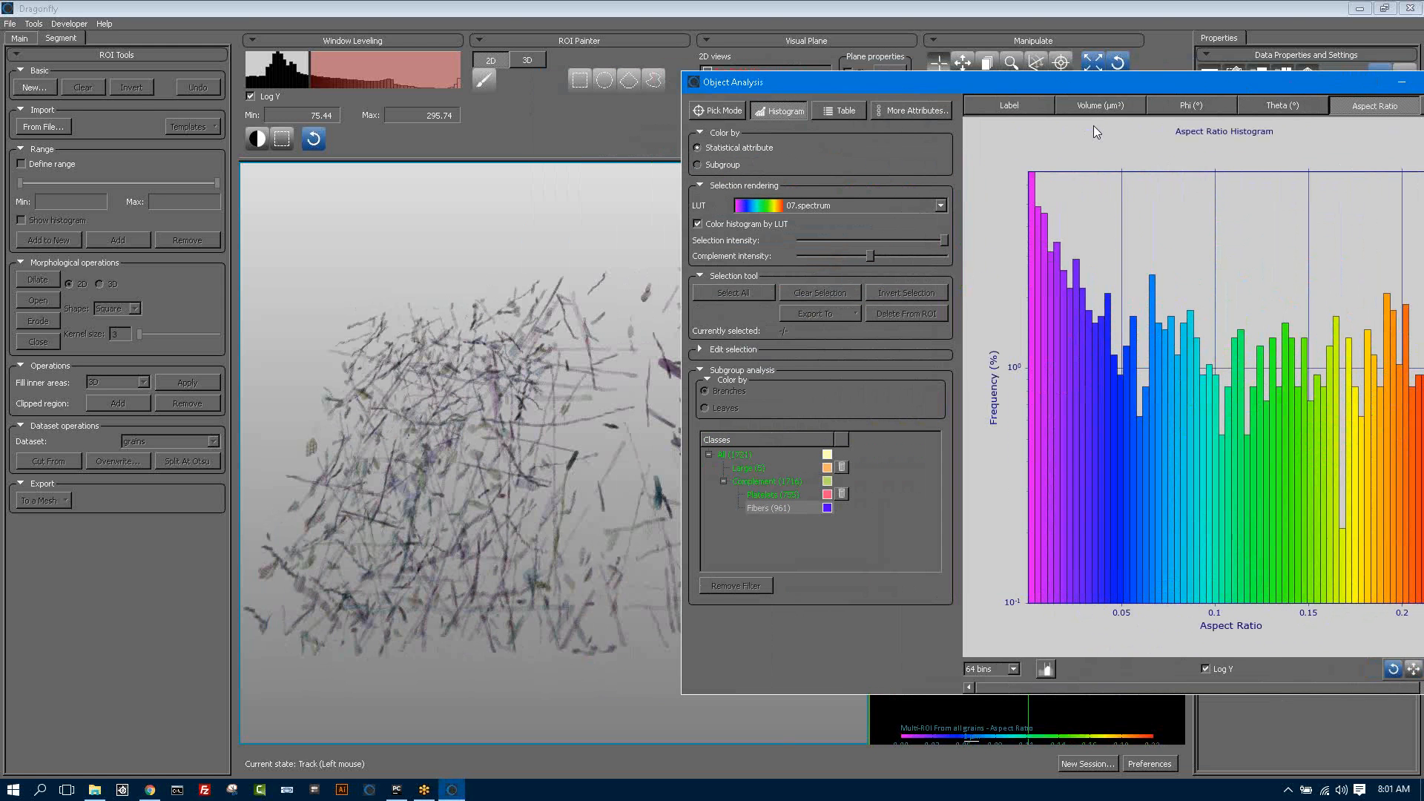
{"action": "left_click", "coordinate": [1101, 104]}
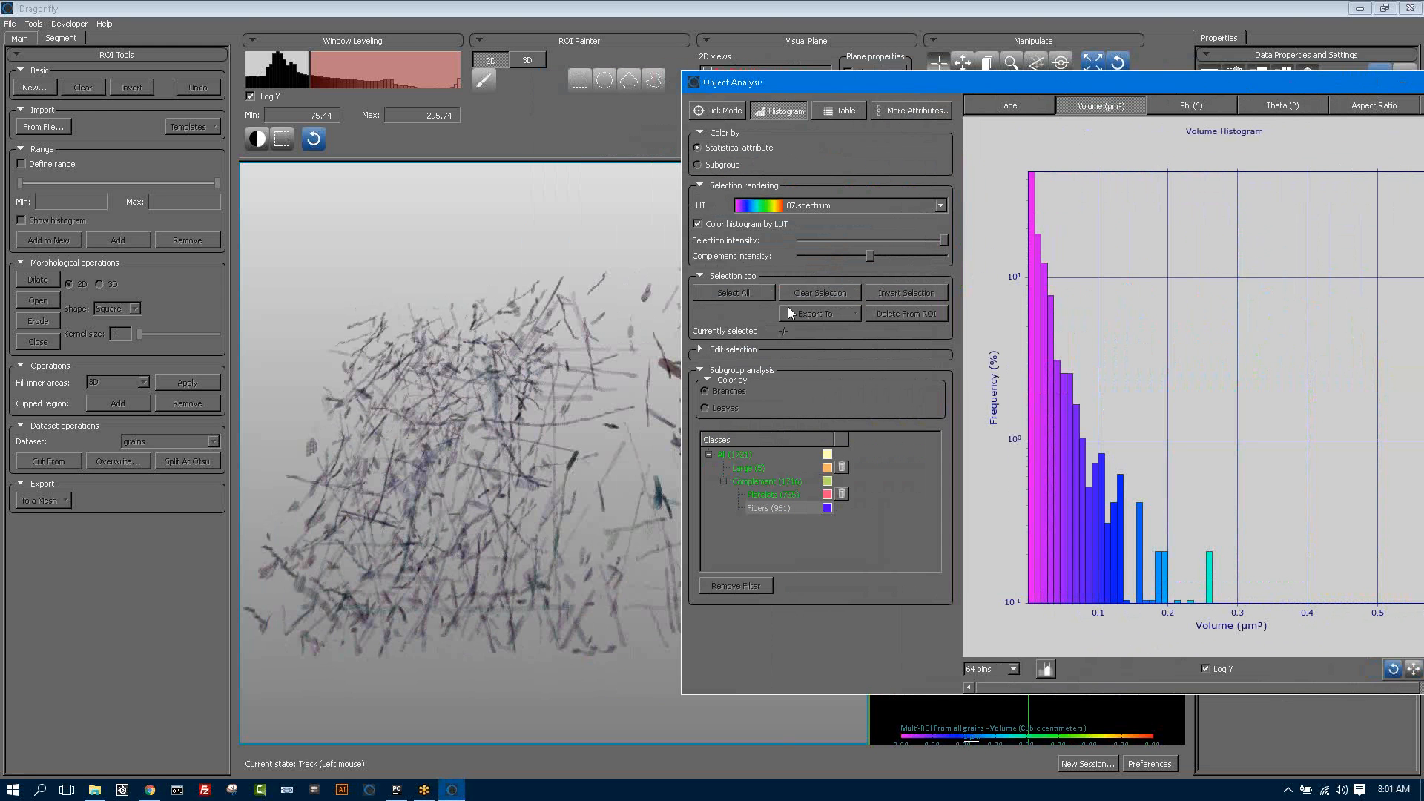
{"action": "left_click", "coordinate": [723, 166]}
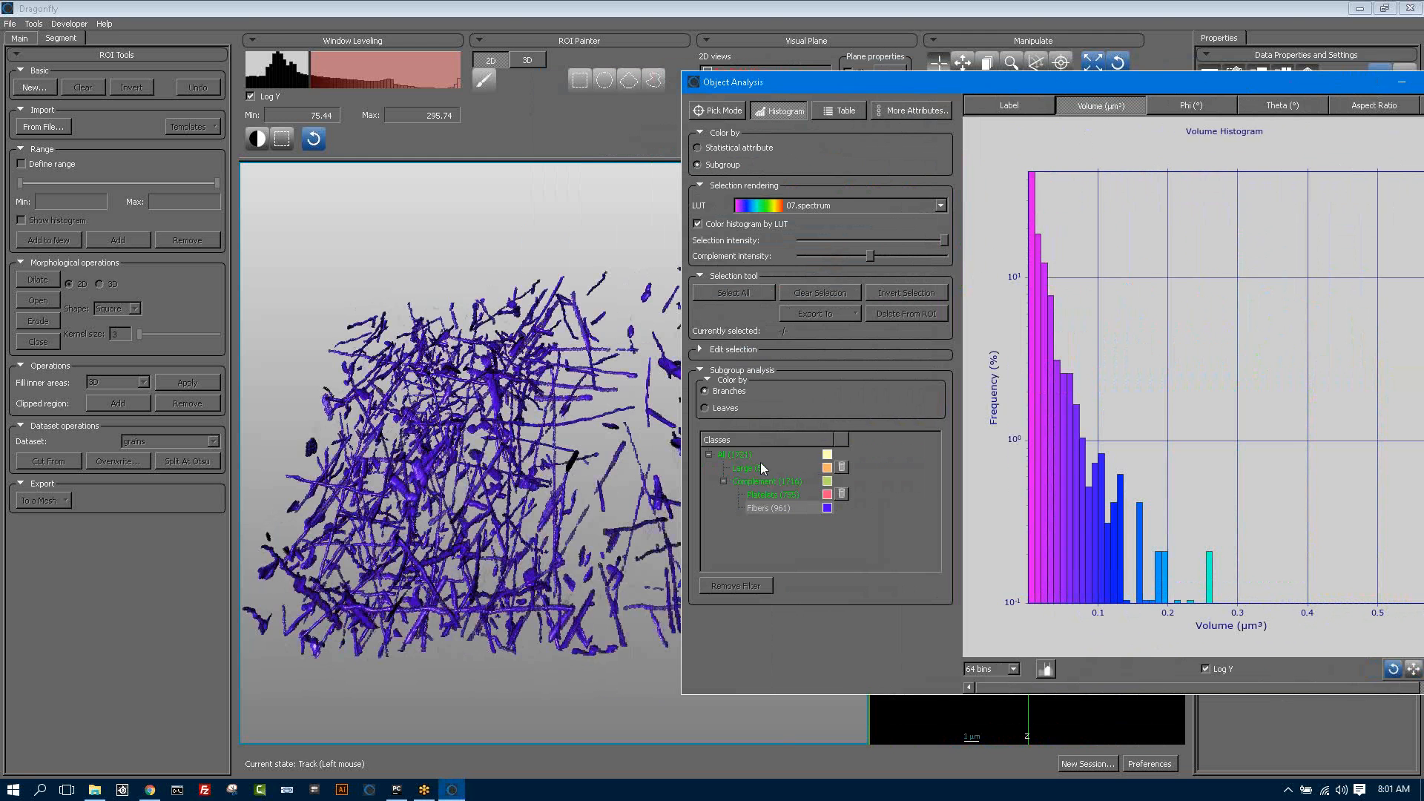
- Display the Complement and All groups in 3D, with subgroup colouring set to Leaves for the complete grain set
{"action": "left_click", "coordinate": [758, 482]}
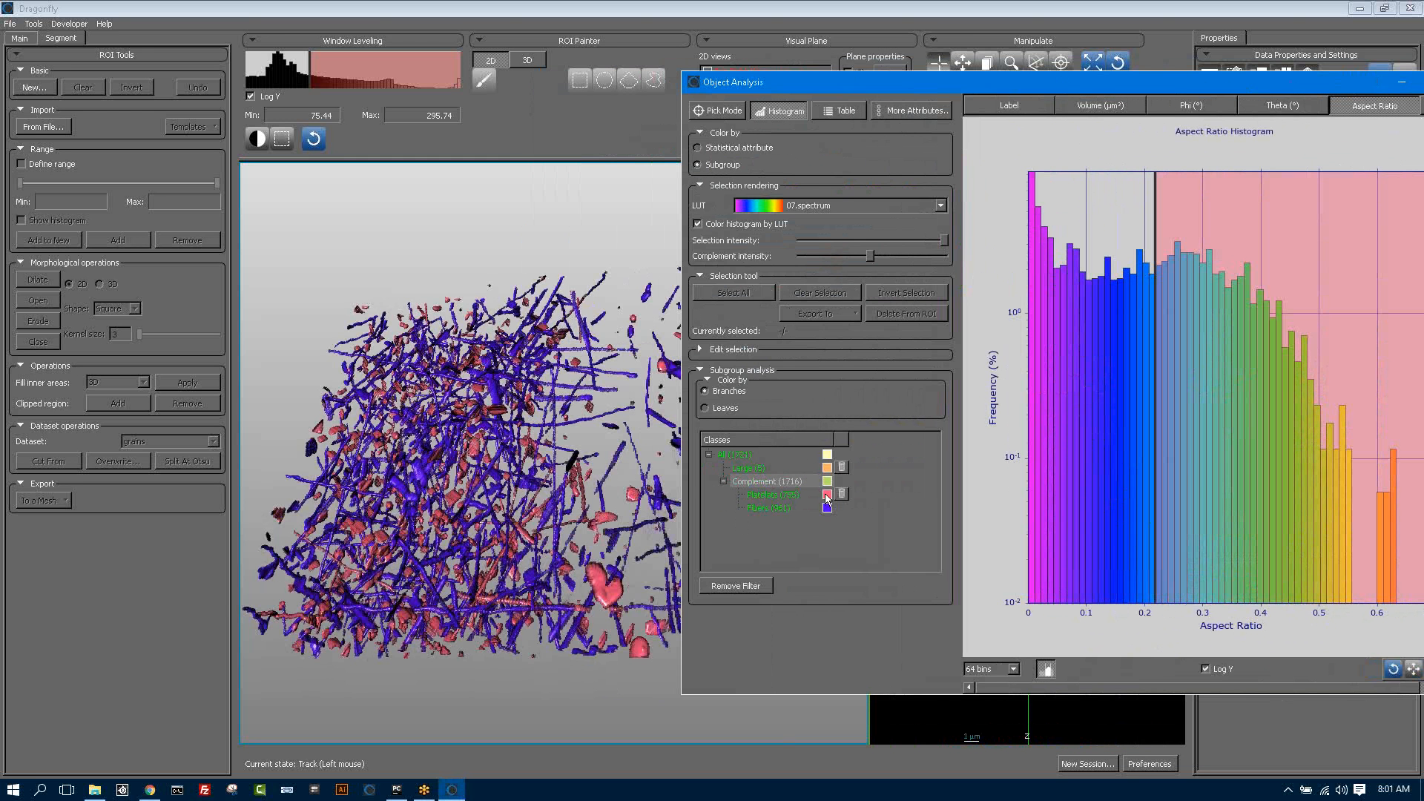
{"action": "left_click", "coordinate": [742, 455]}
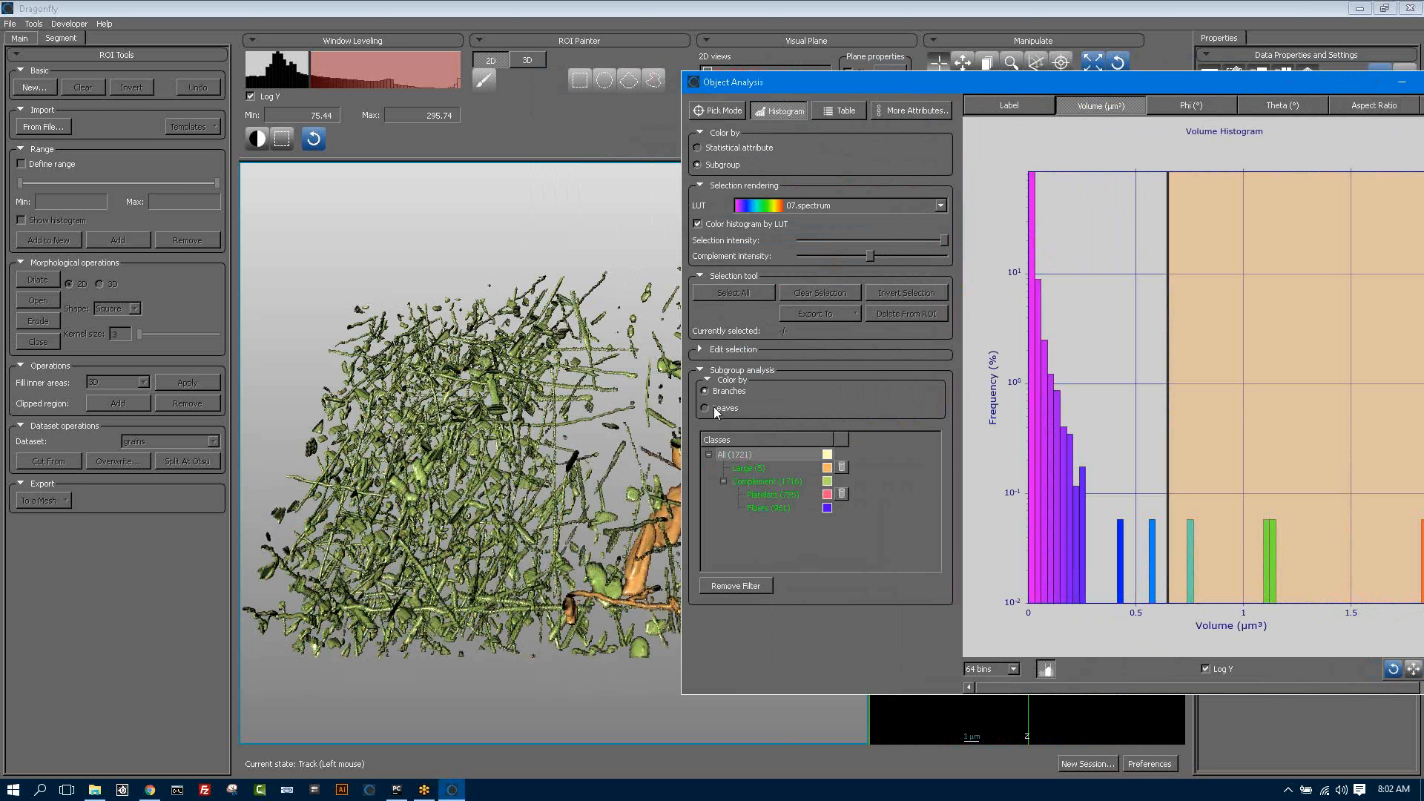
{"action": "left_click", "coordinate": [704, 408]}
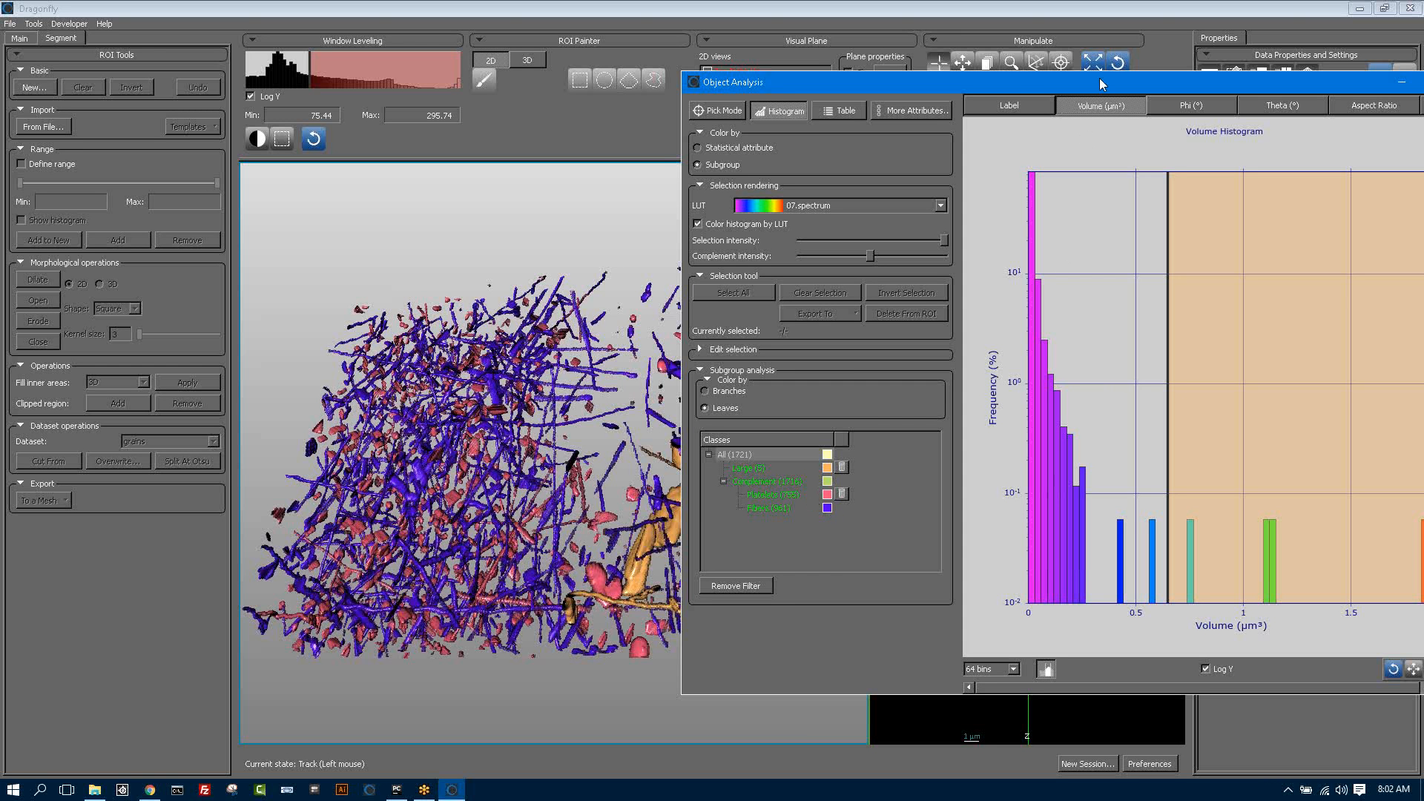
{"action": "left_click_drag", "start_coordinate": [1099, 78], "coordinate": [1020, 82]}
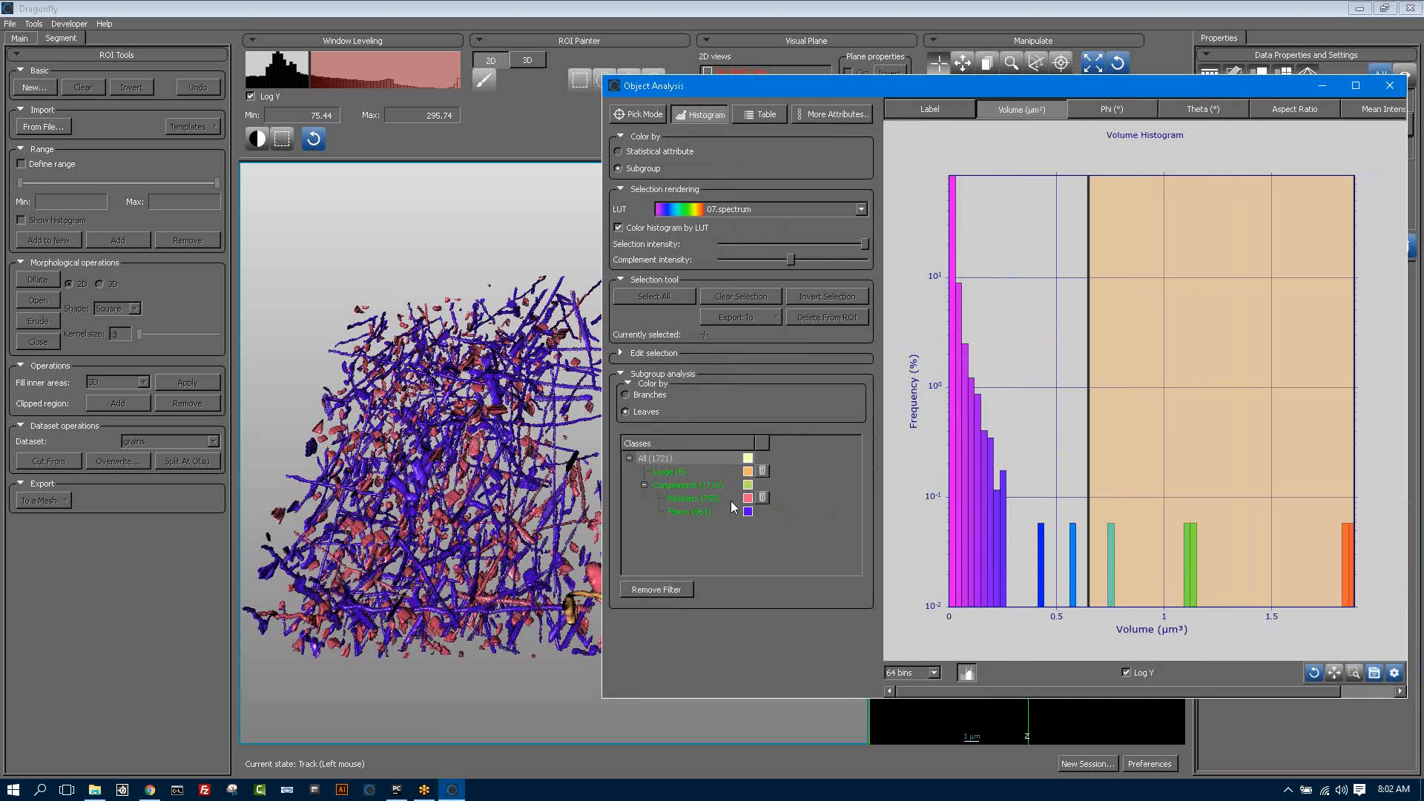
- Plot Phi against Theta for the Fibers subgroup and add four new classes under it, Fibers_1 to Fibers_4
{"action": "left_click", "coordinate": [691, 510]}
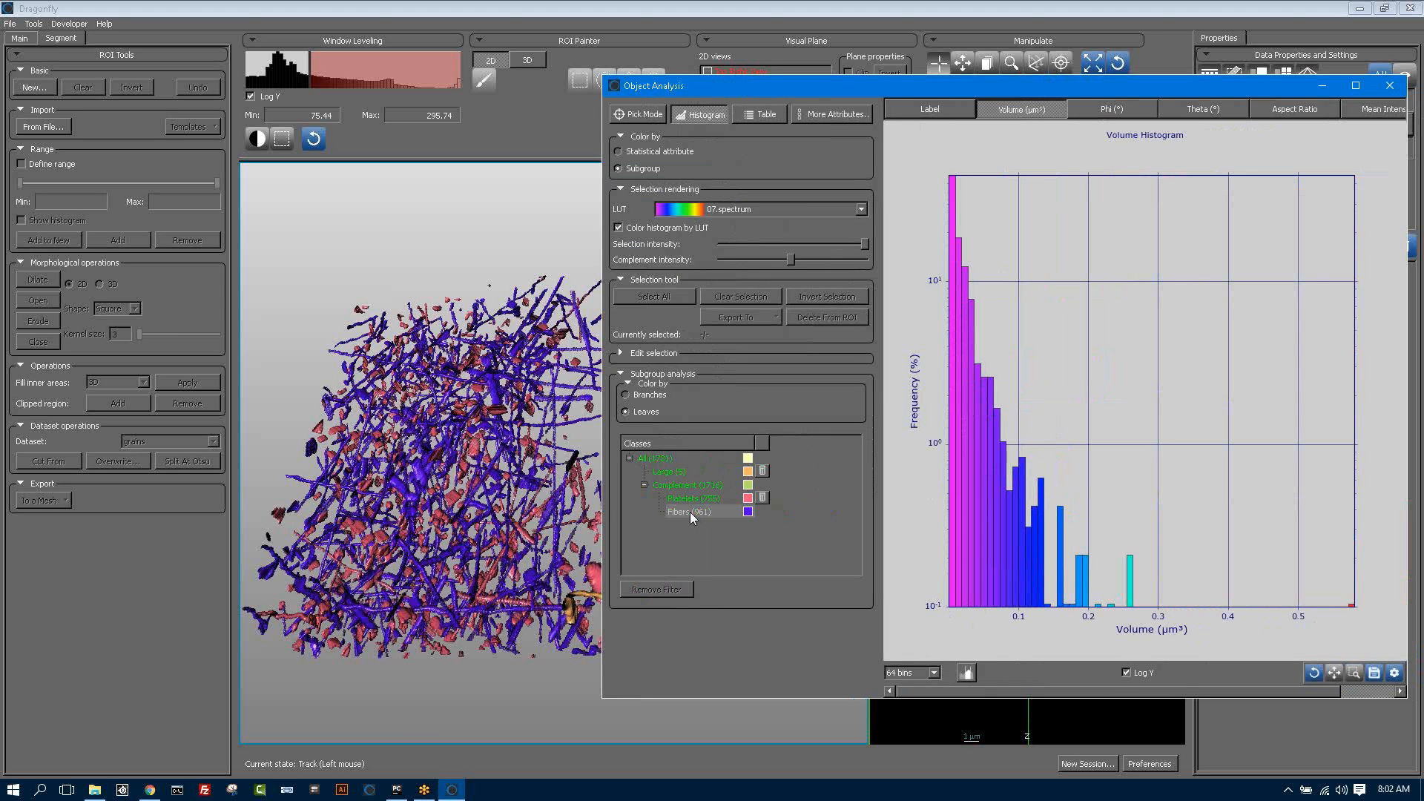
{"action": "left_click", "coordinate": [1113, 110]}
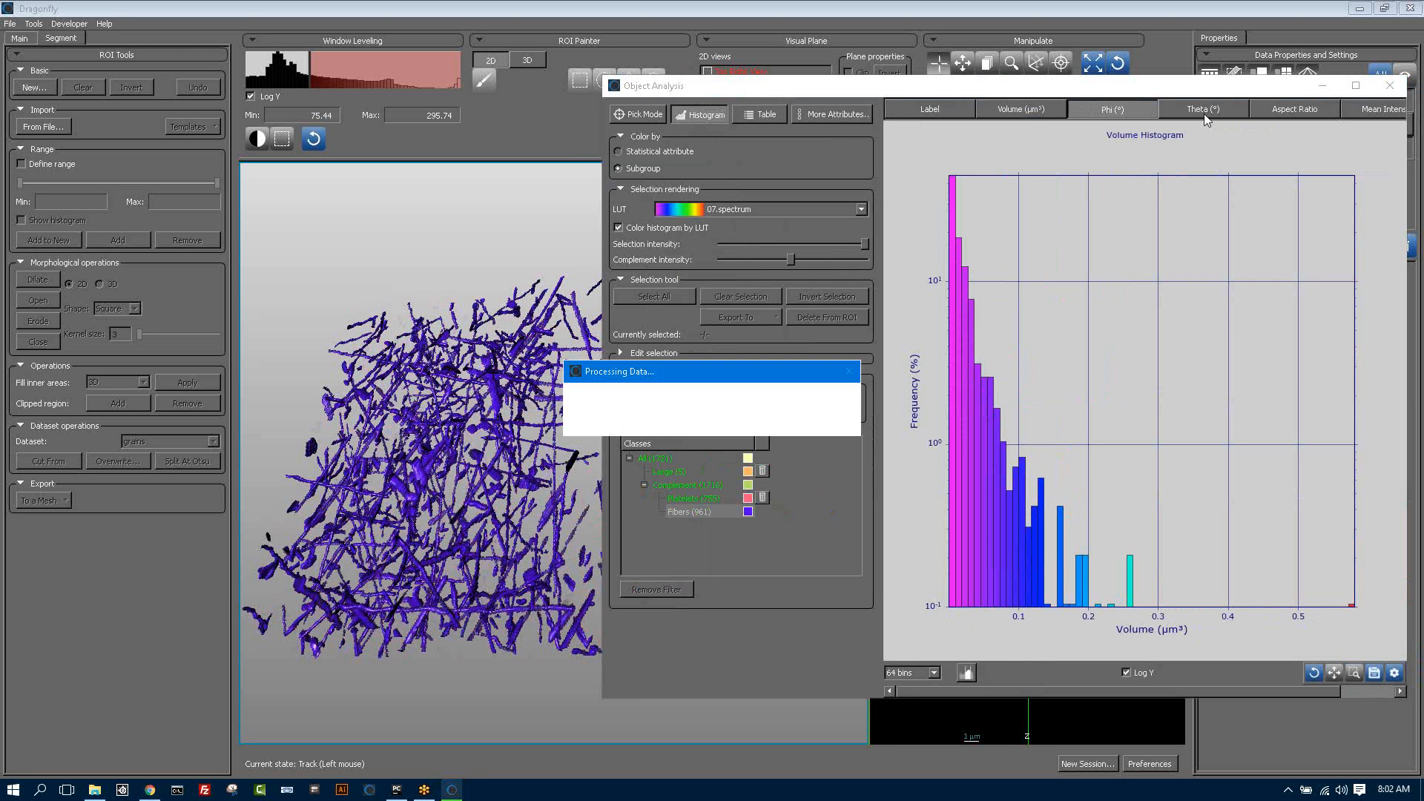
{"action": "left_click", "coordinate": [1208, 110]}
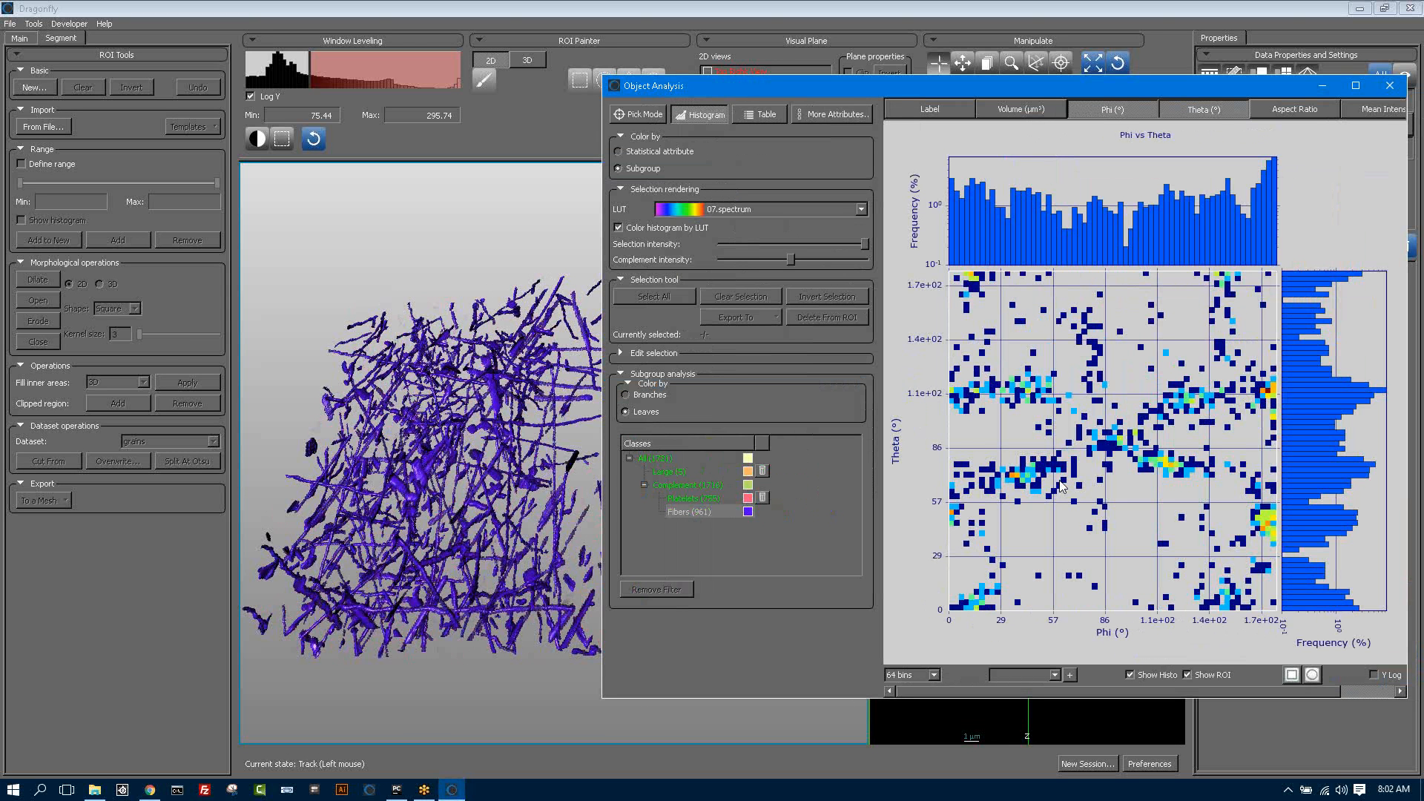
{"action": "left_click", "coordinate": [1067, 675]}
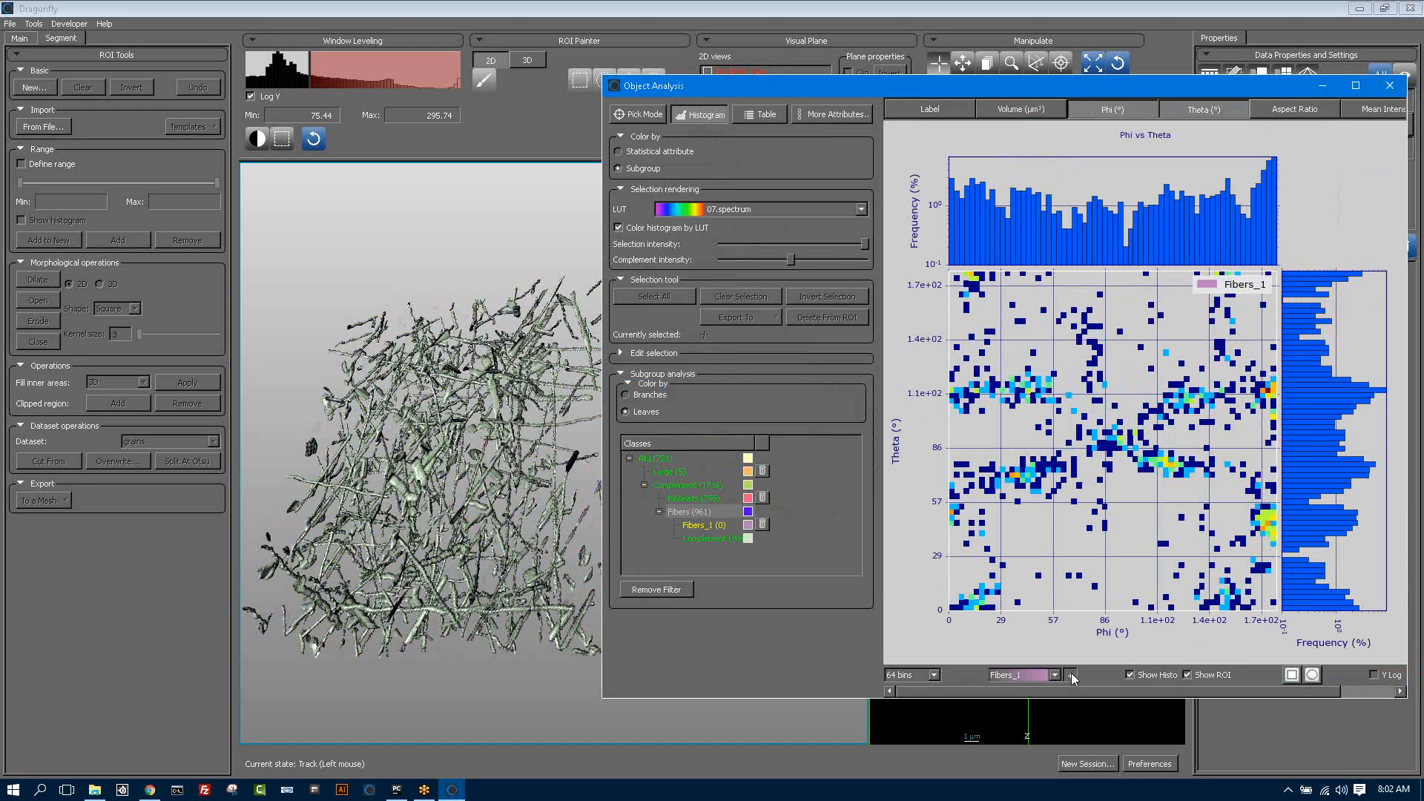
{"action": "left_click", "coordinate": [1070, 674]}
{"action": "left_click", "coordinate": [1070, 674]}
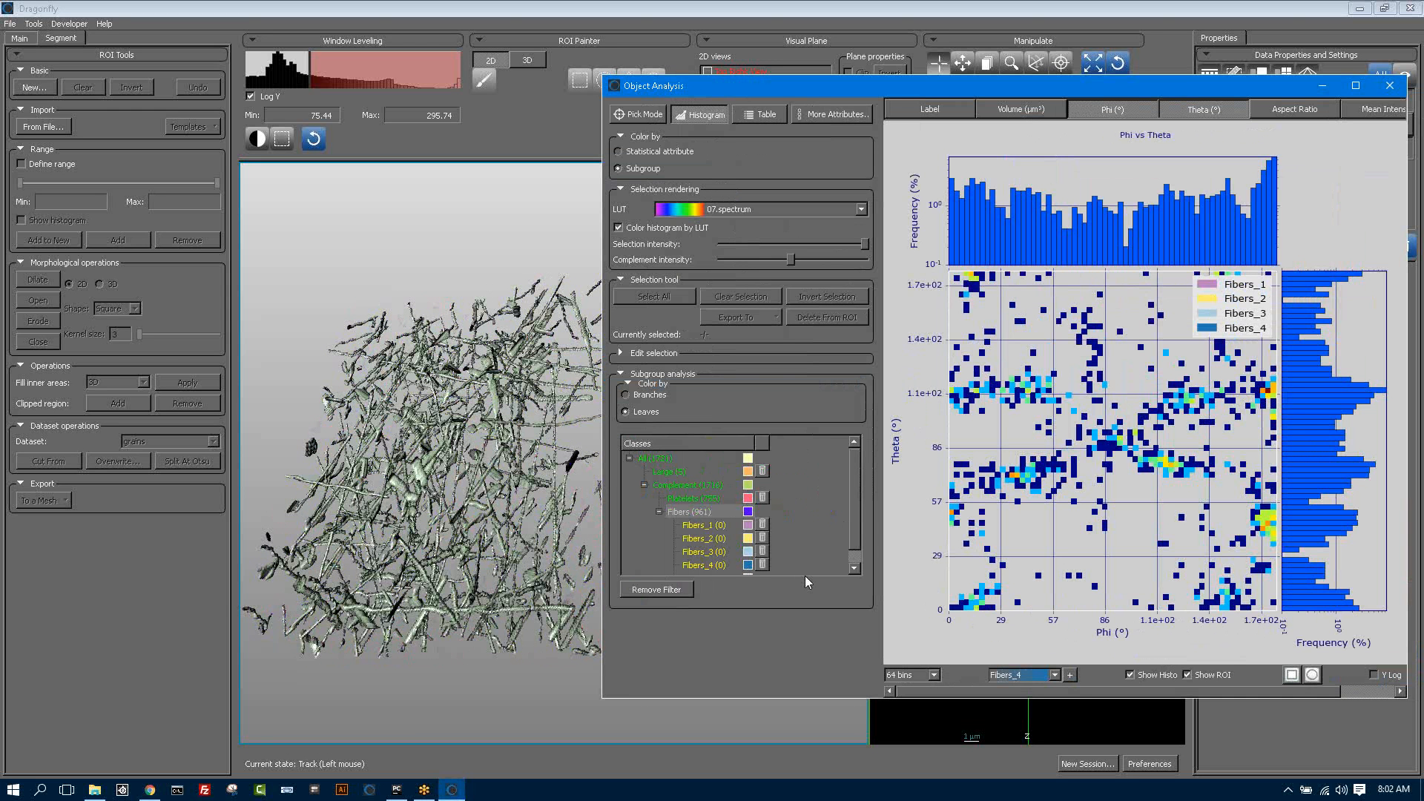
- Colour the Complement class under Fibers dark grey and the Fibers_1 class bright yellow
{"action": "scroll", "coordinate": [747, 562], "scroll_direction": "down", "scroll_amount": 1}
{"action": "left_click", "coordinate": [747, 564]}
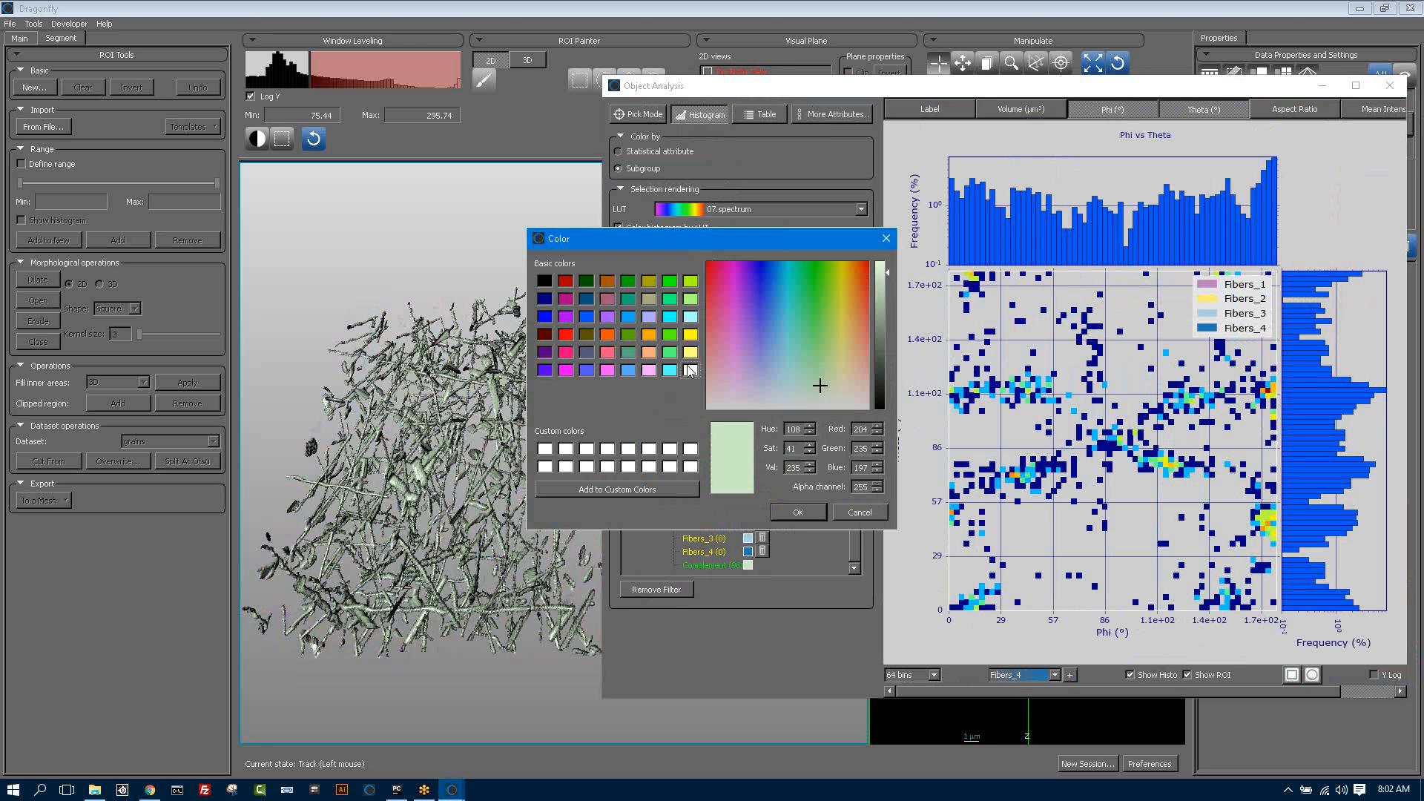
{"action": "left_click", "coordinate": [892, 353]}
{"action": "left_click", "coordinate": [797, 512]}
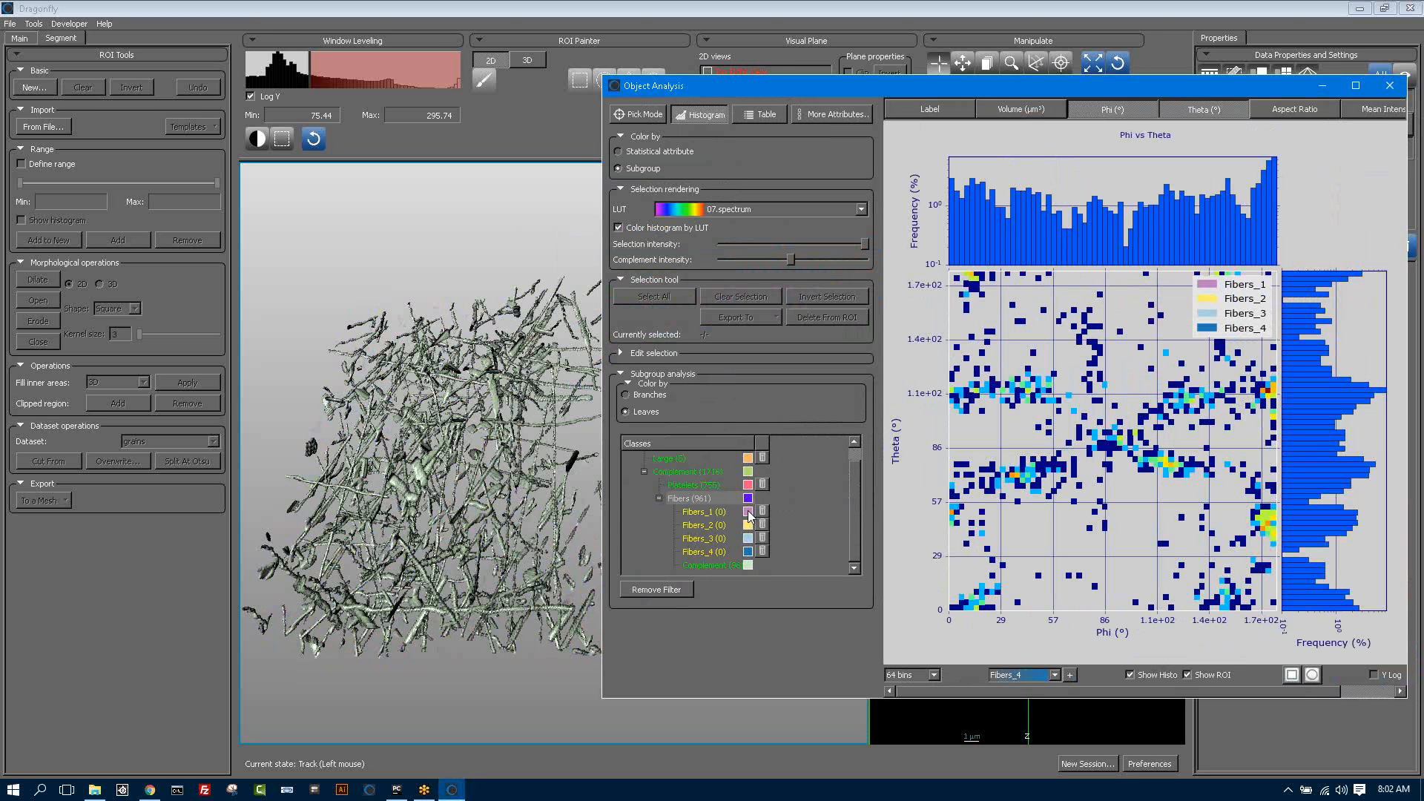
{"action": "left_click", "coordinate": [748, 511]}
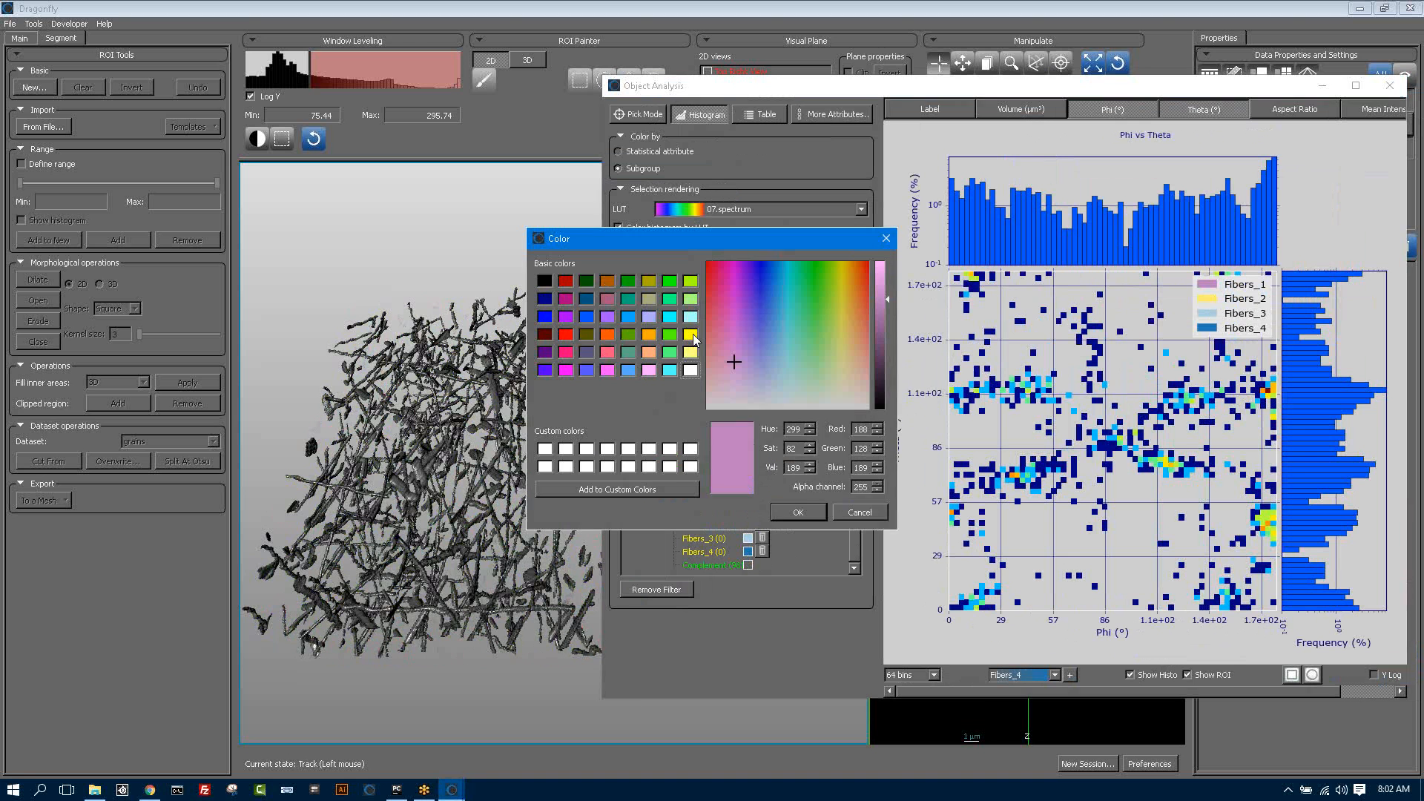
{"action": "left_click", "coordinate": [693, 333]}
{"action": "left_click", "coordinate": [797, 512]}
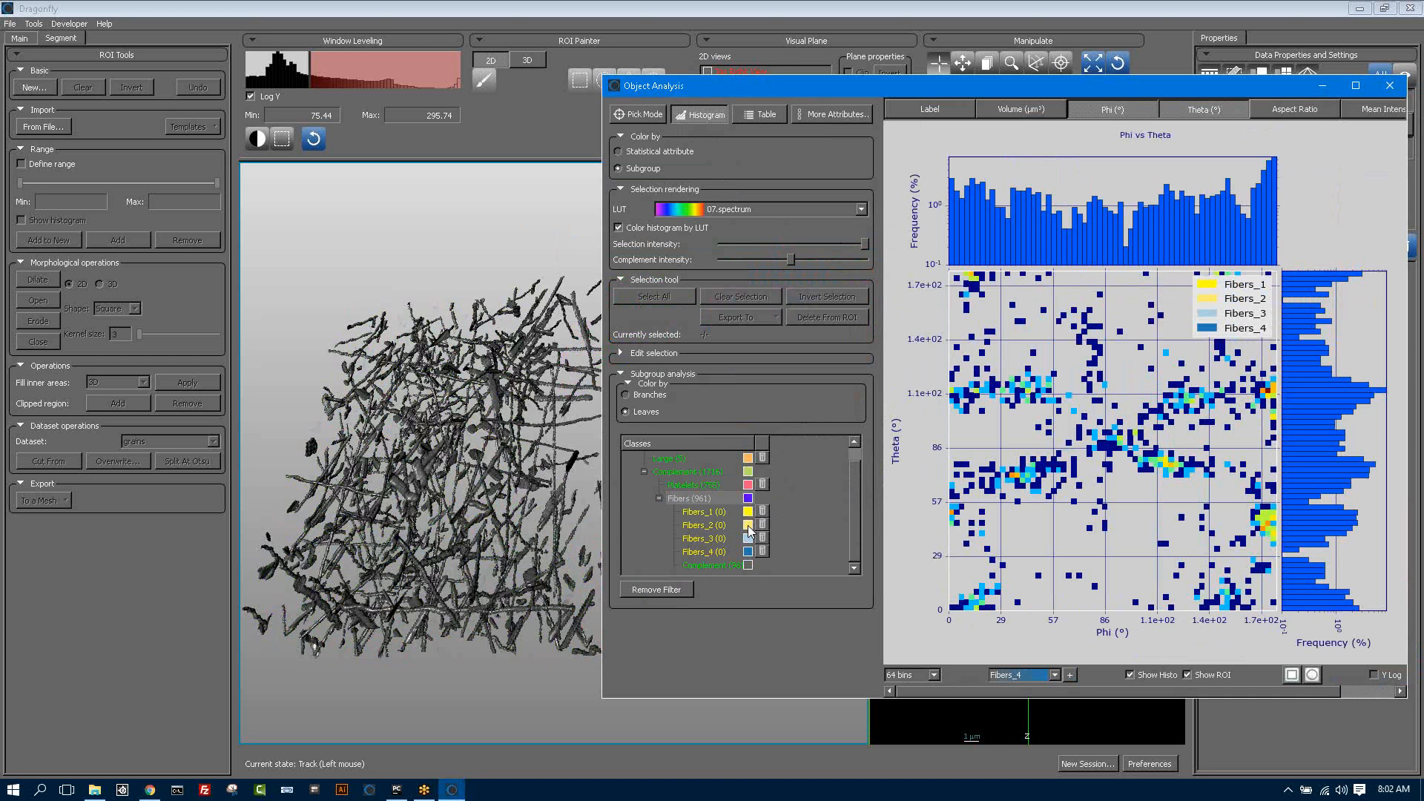
- Colour the Fibers_2 class salmon pink and the Fibers_3 class green
{"action": "left_click", "coordinate": [748, 524]}
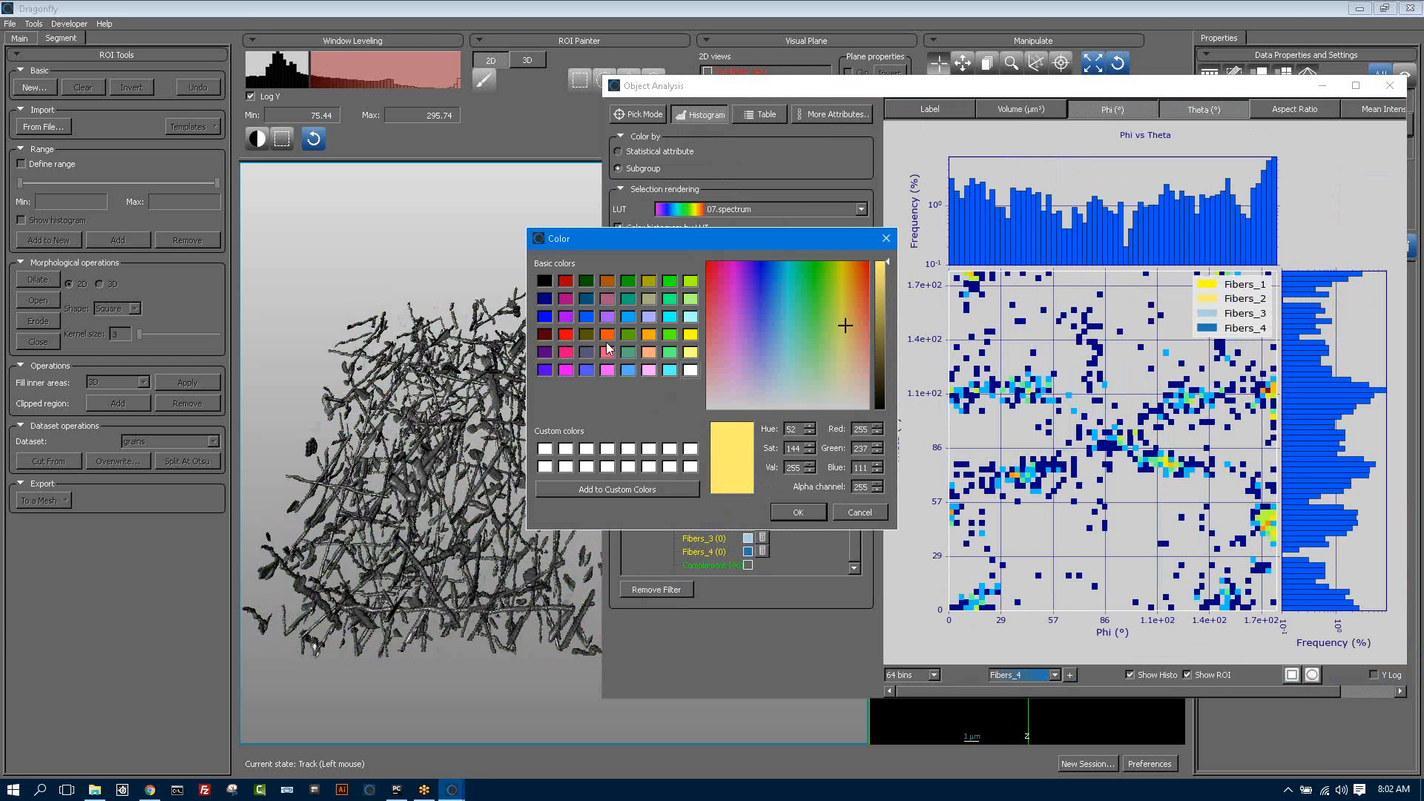
{"action": "left_click", "coordinate": [607, 350]}
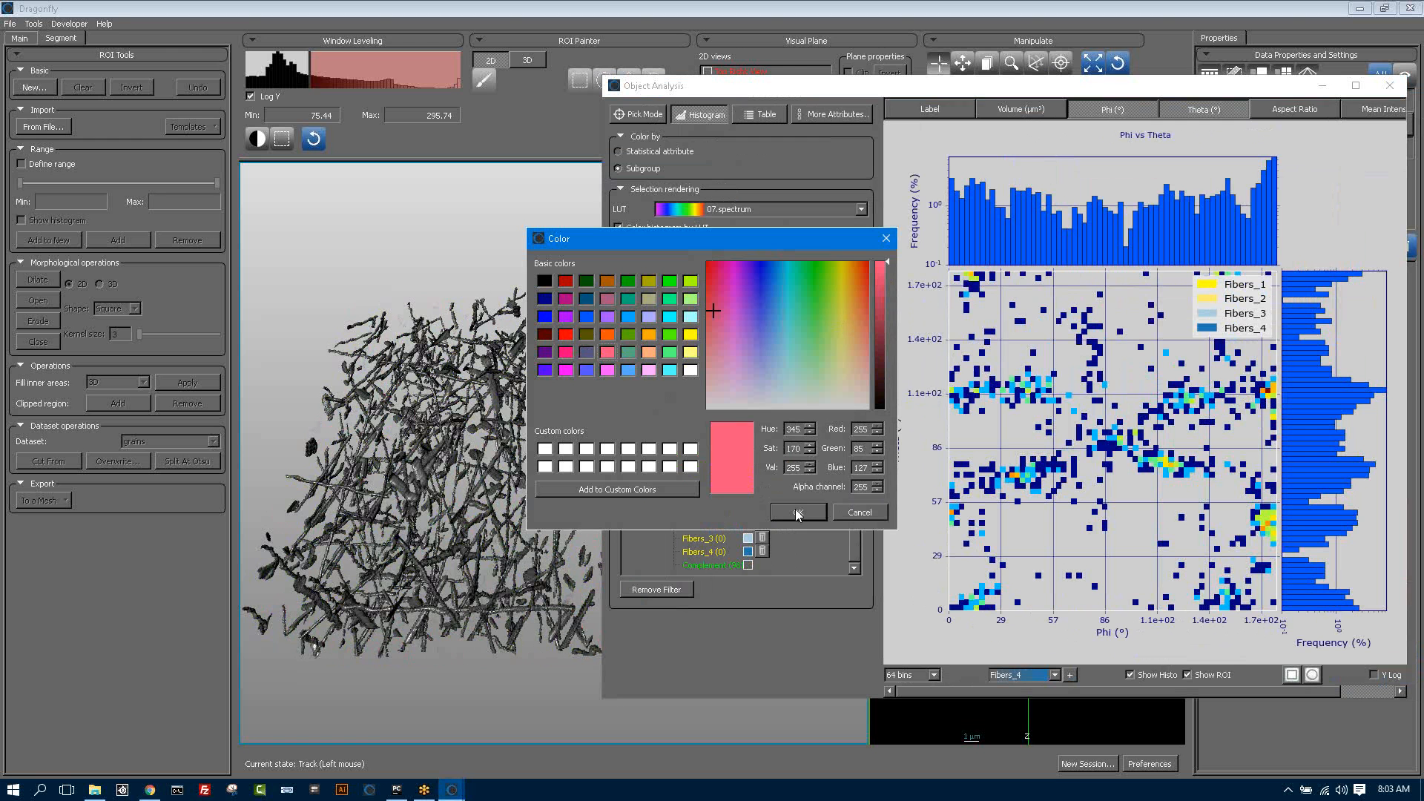
{"action": "left_click", "coordinate": [797, 512]}
{"action": "left_click", "coordinate": [747, 538]}
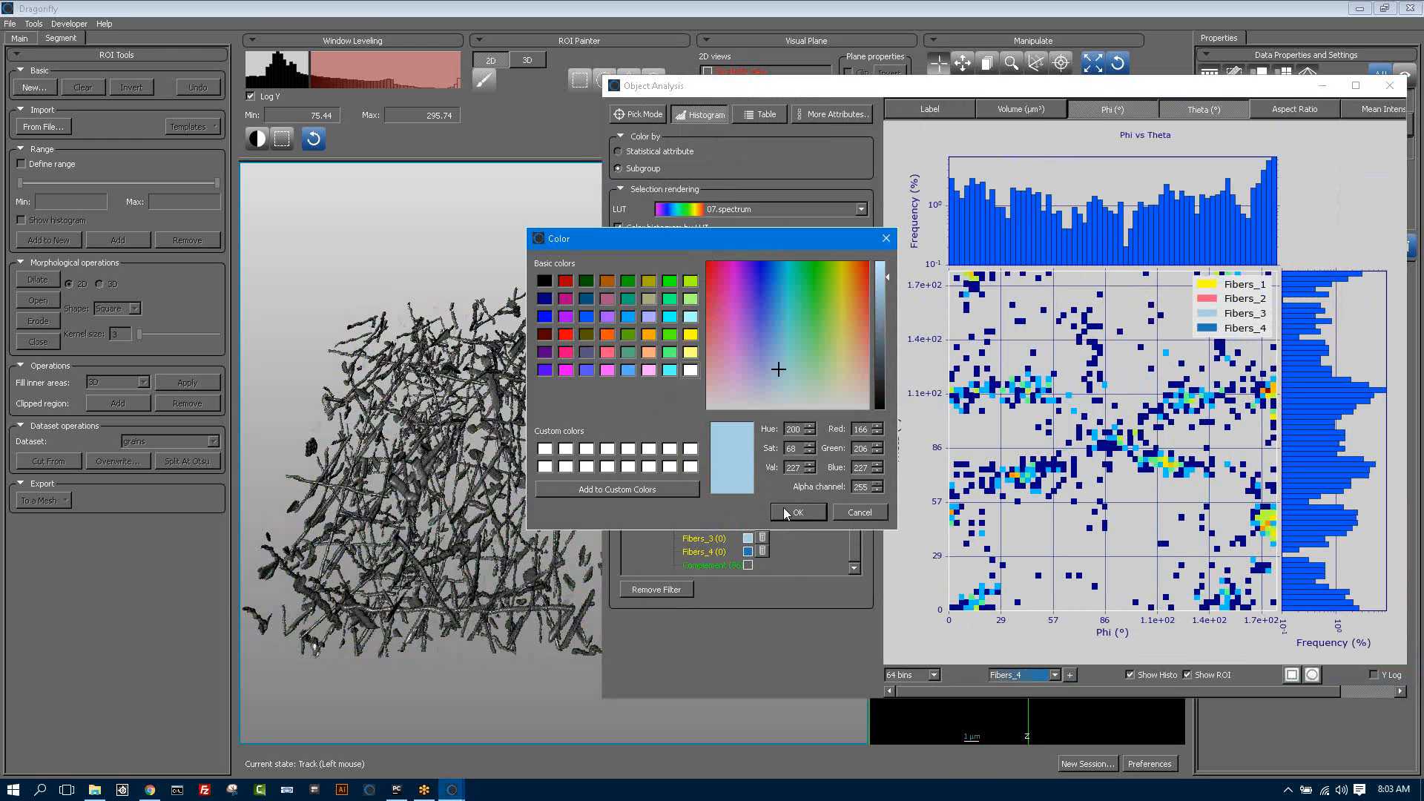
{"action": "left_click", "coordinate": [669, 352]}
{"action": "left_click", "coordinate": [797, 512]}
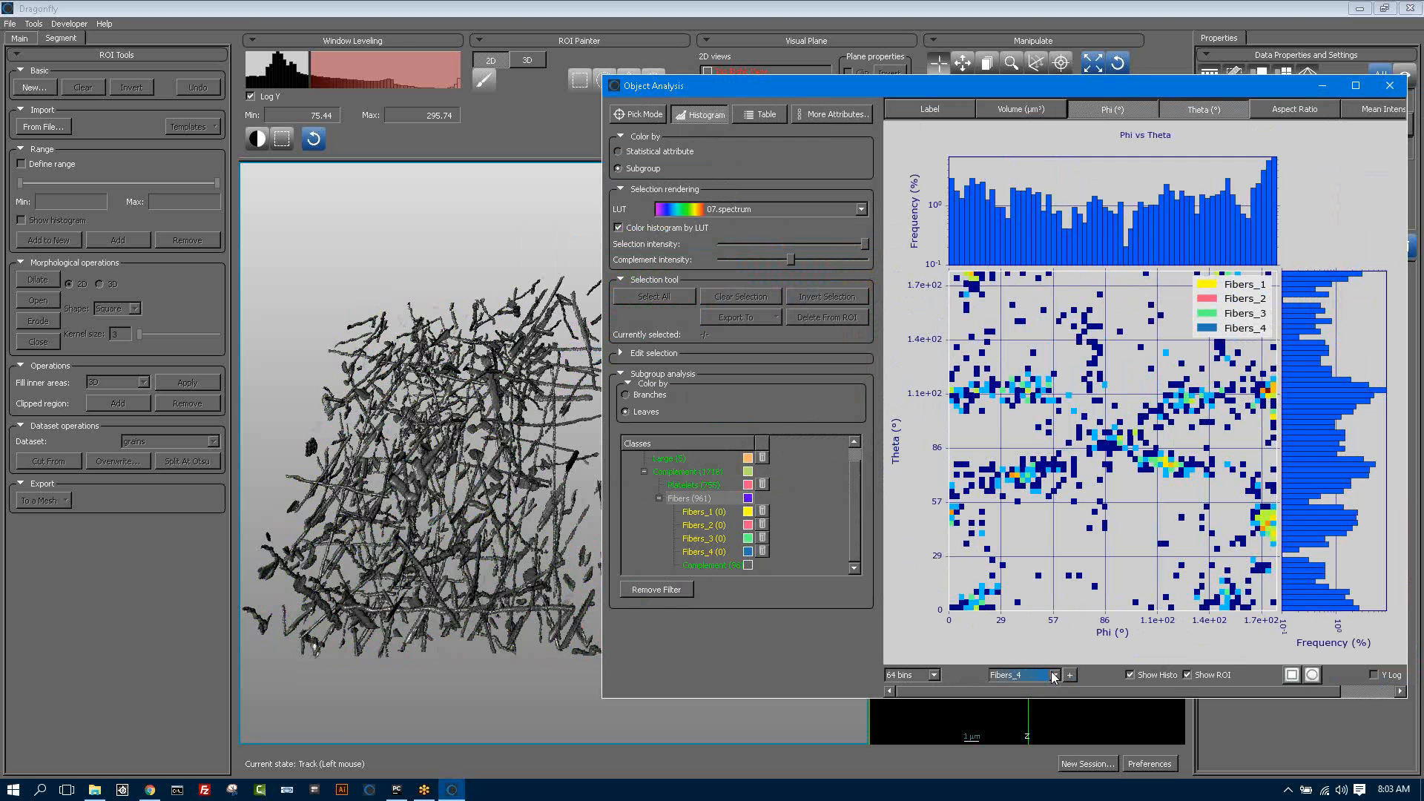
- With the round brush, paint Fibers_1 over Phi about 0–67°, Theta 98–144°, and Fibers_2 over the same Phi range, Theta 36–87°
{"action": "left_click", "coordinate": [1312, 675]}
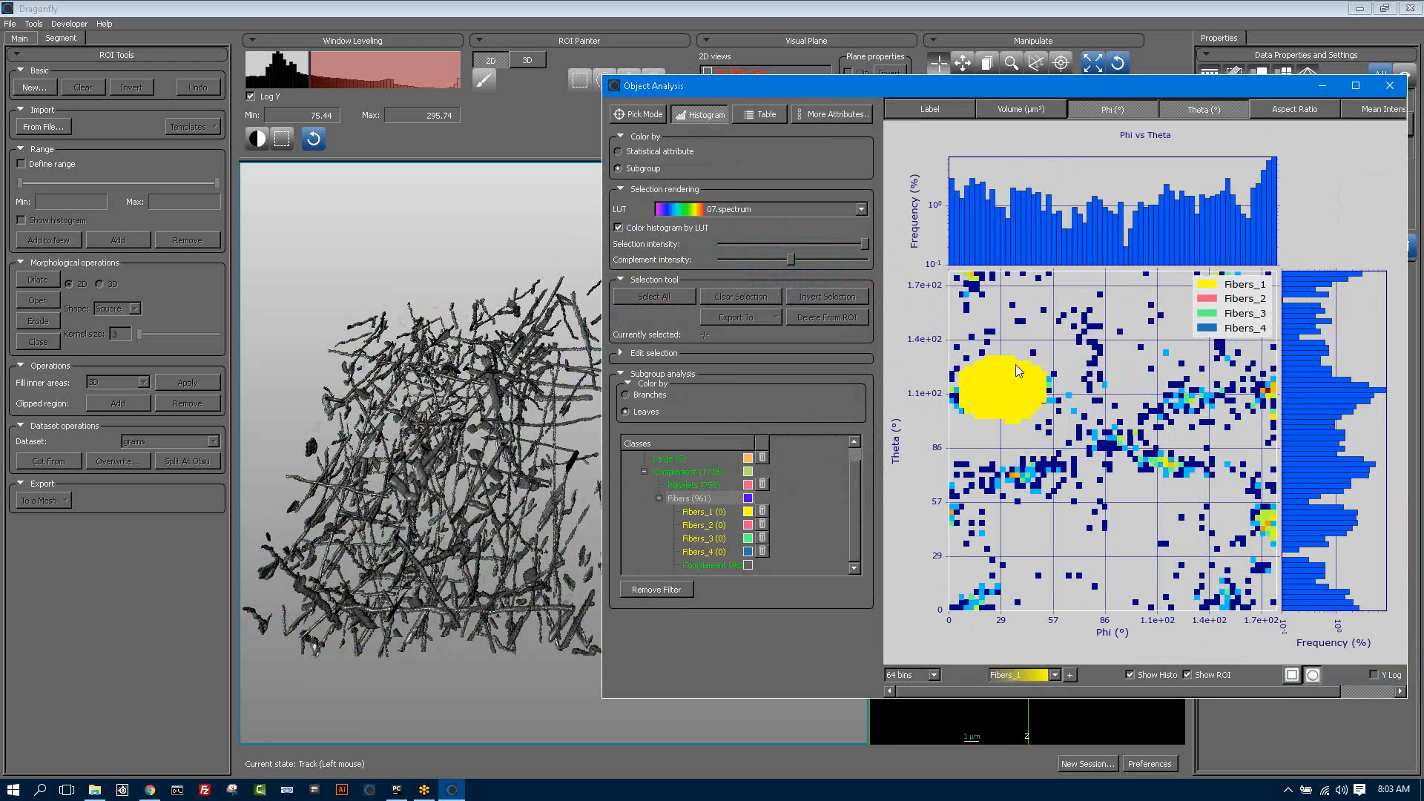
{"action": "left_click_drag", "start_coordinate": [1016, 365], "coordinate": [972, 373]}
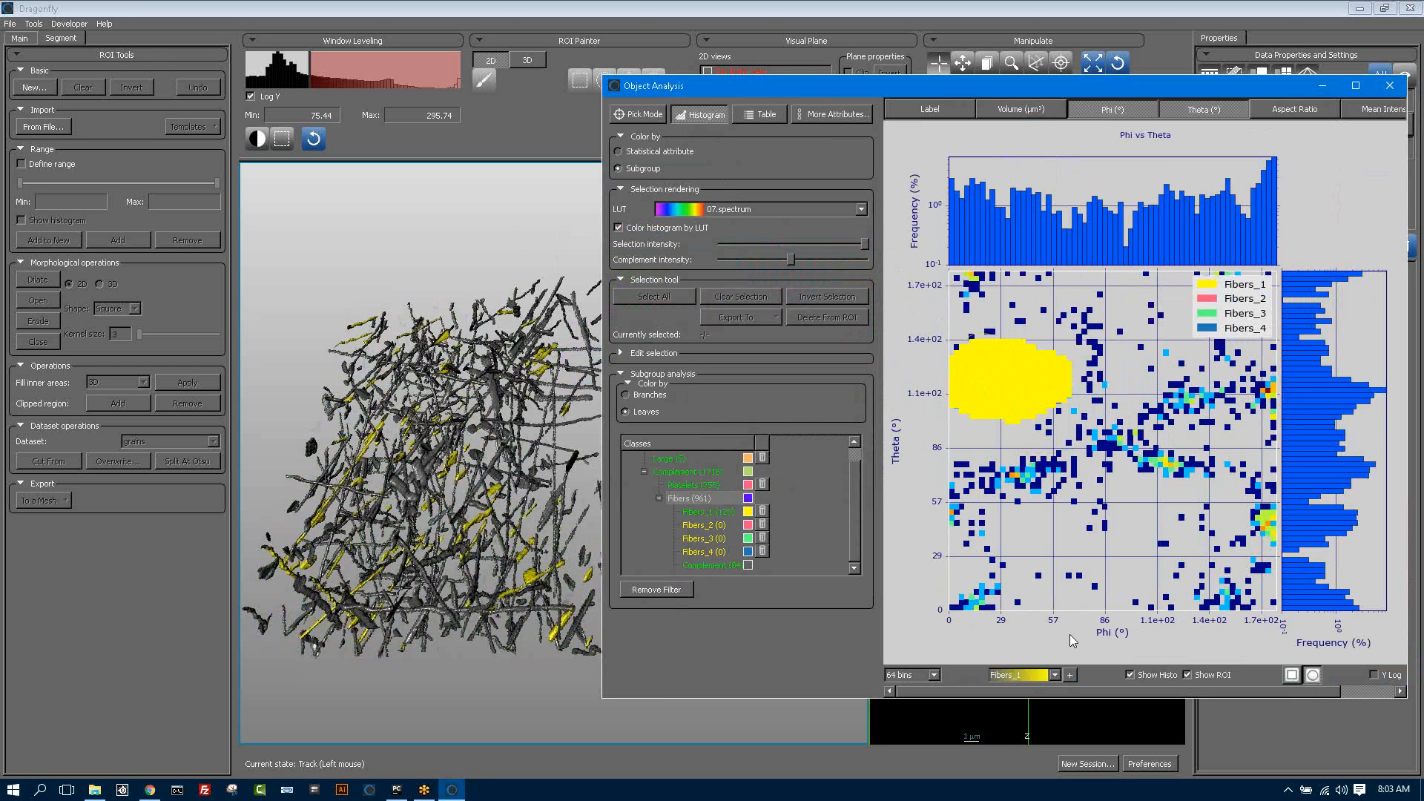
{"action": "left_click", "coordinate": [1054, 674]}
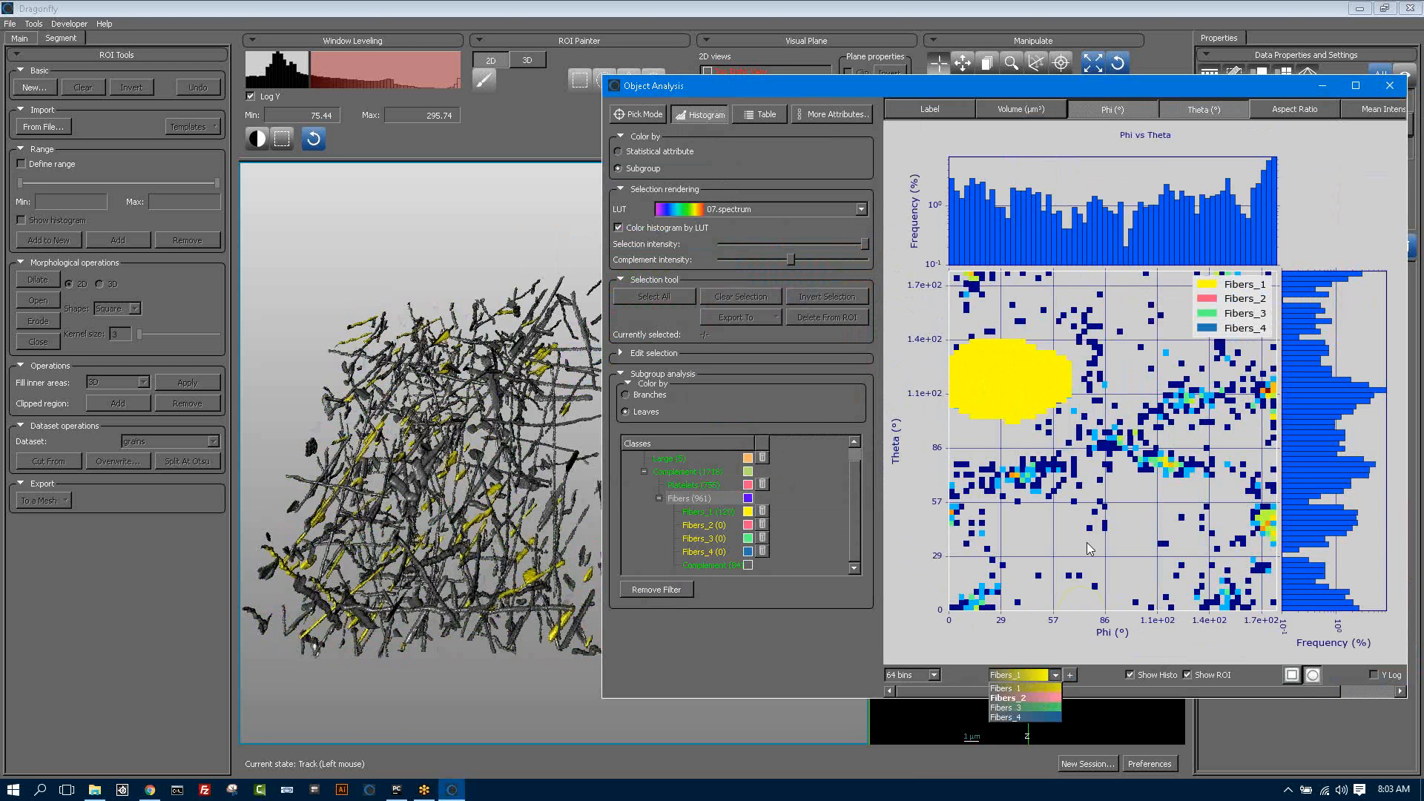
{"action": "left_click", "coordinate": [1024, 698]}
{"action": "left_click_drag", "start_coordinate": [1057, 463], "coordinate": [968, 519]}
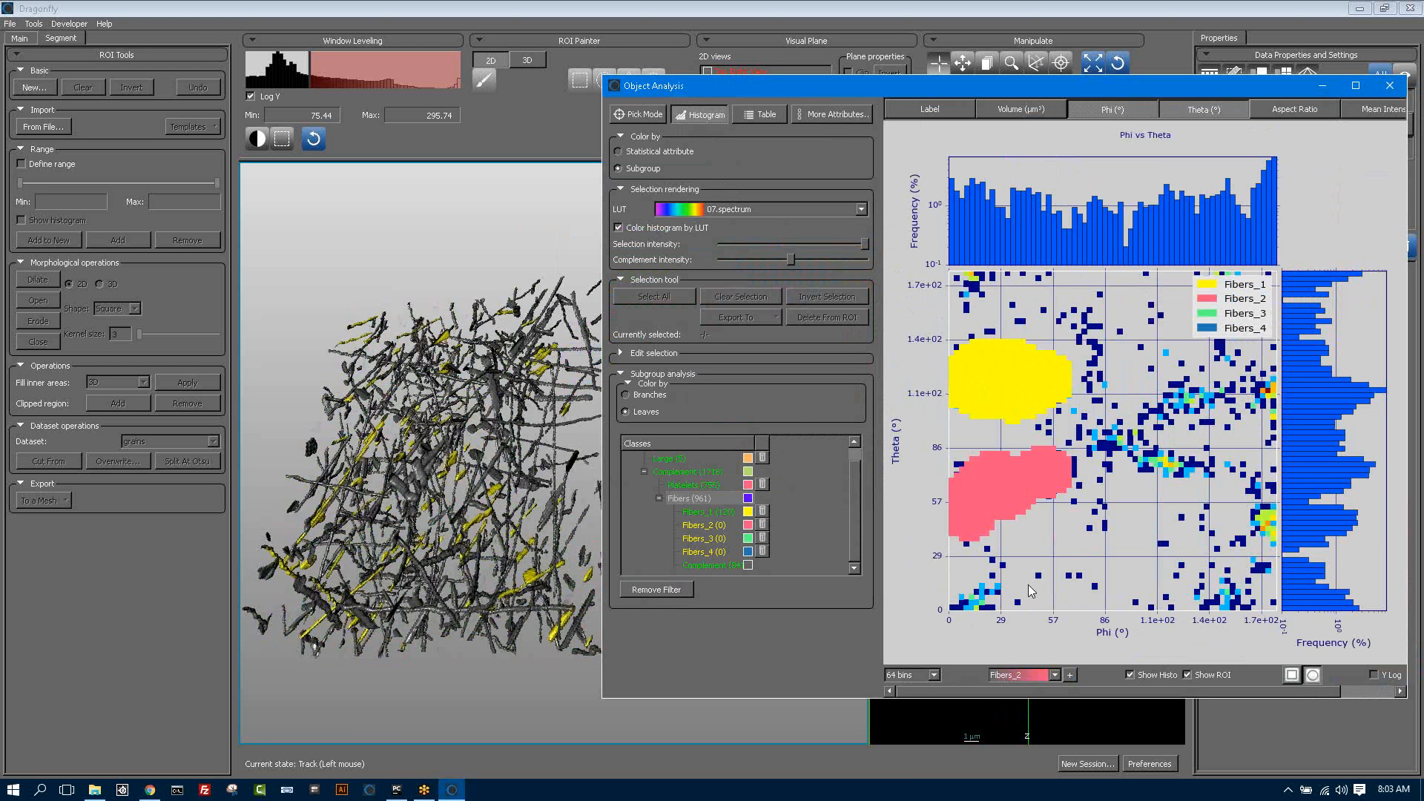
- Paint Fibers_3 over Phi about 101–157°, Theta 98–166°, and Fibers_4 over Phi about 81–178°, Theta 7–99°
{"action": "left_click", "coordinate": [1054, 674]}
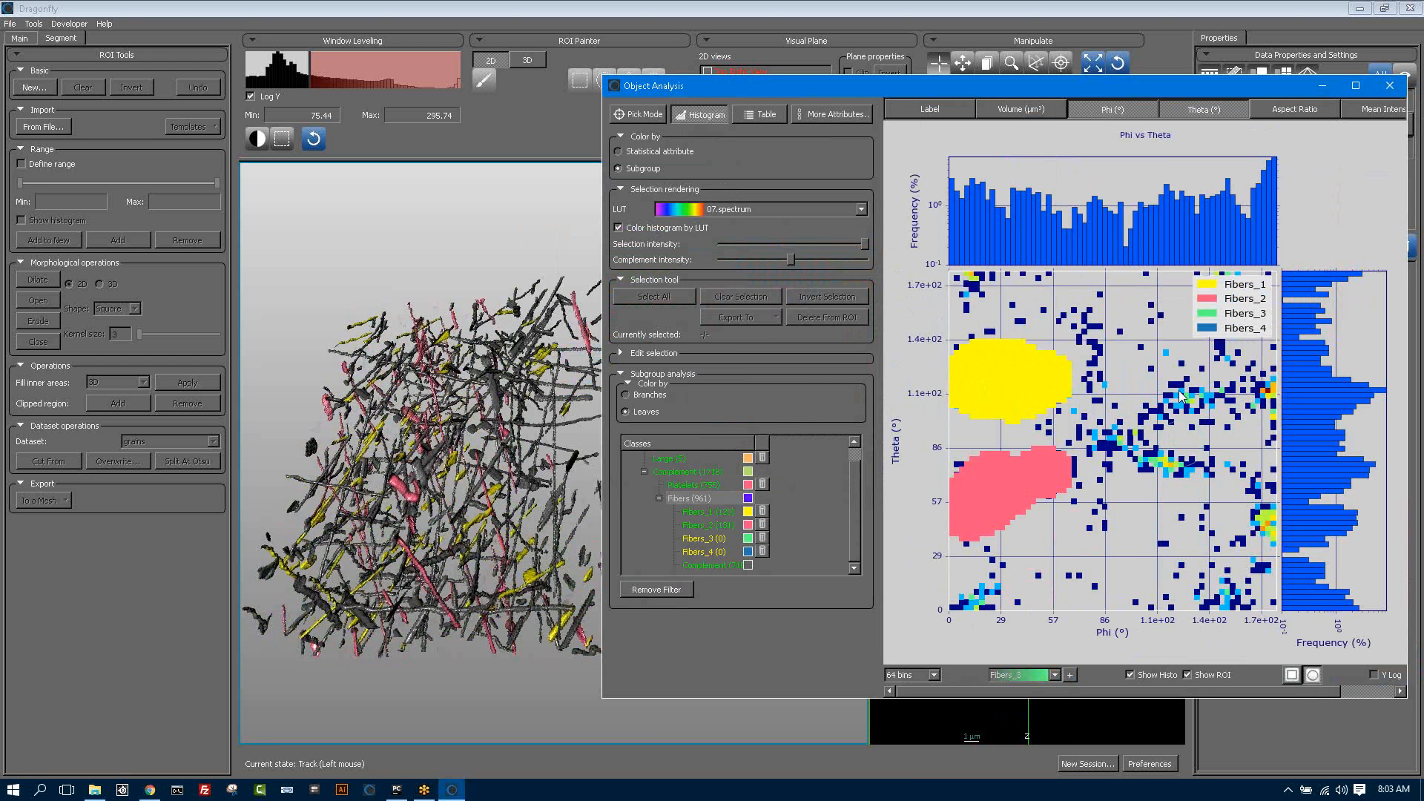
{"action": "mouse_move", "coordinate": [1185, 392]}
{"action": "left_mouse_down"}
{"action": "mouse_move", "coordinate": [1192, 402]}
{"action": "mouse_move", "coordinate": [1207, 348]}
{"action": "mouse_move", "coordinate": [1176, 326]}
{"action": "left_mouse_up"}
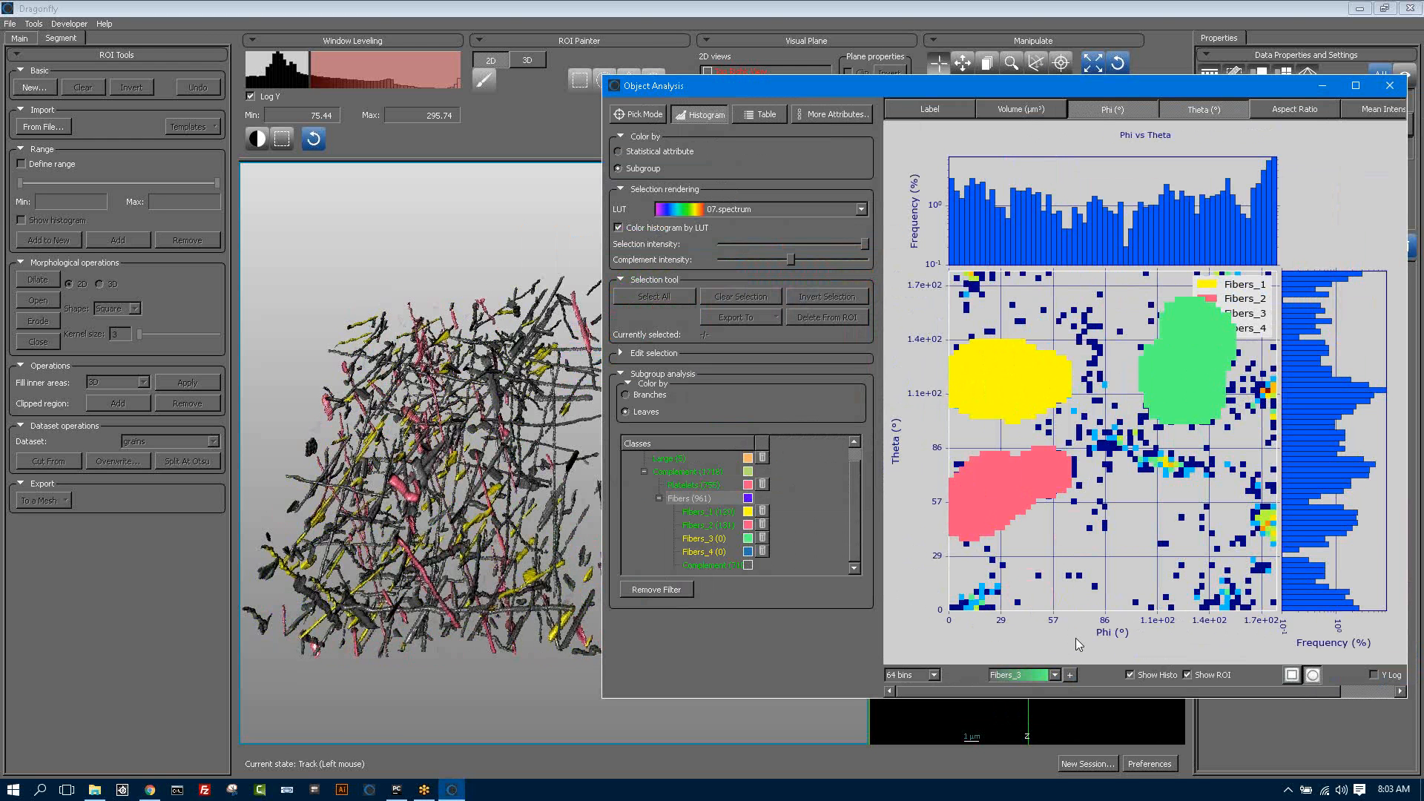
{"action": "left_click", "coordinate": [1054, 675]}
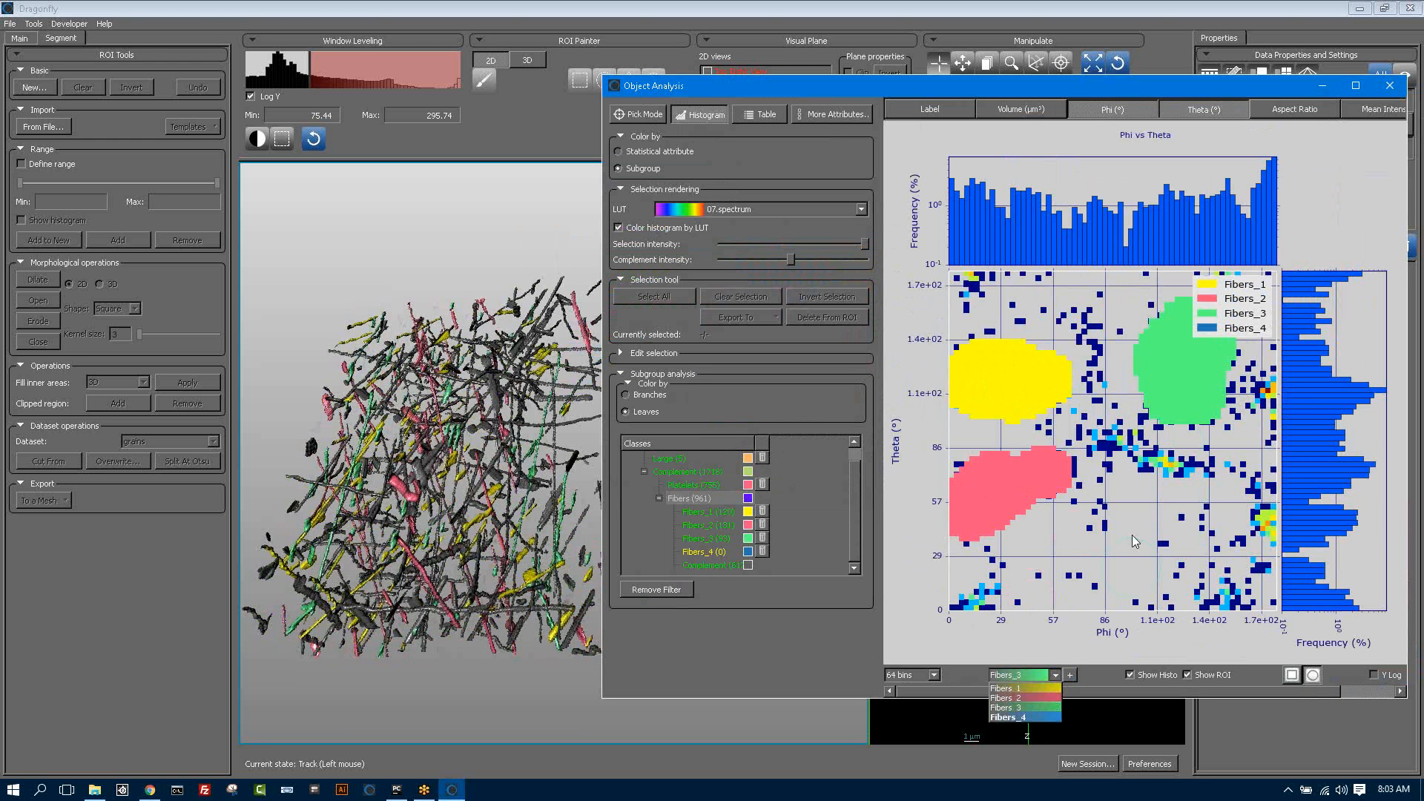
{"action": "mouse_move", "coordinate": [1128, 460]}
{"action": "left_mouse_down"}
{"action": "mouse_move", "coordinate": [1253, 510]}
{"action": "mouse_move", "coordinate": [1186, 524]}
{"action": "left_mouse_up"}
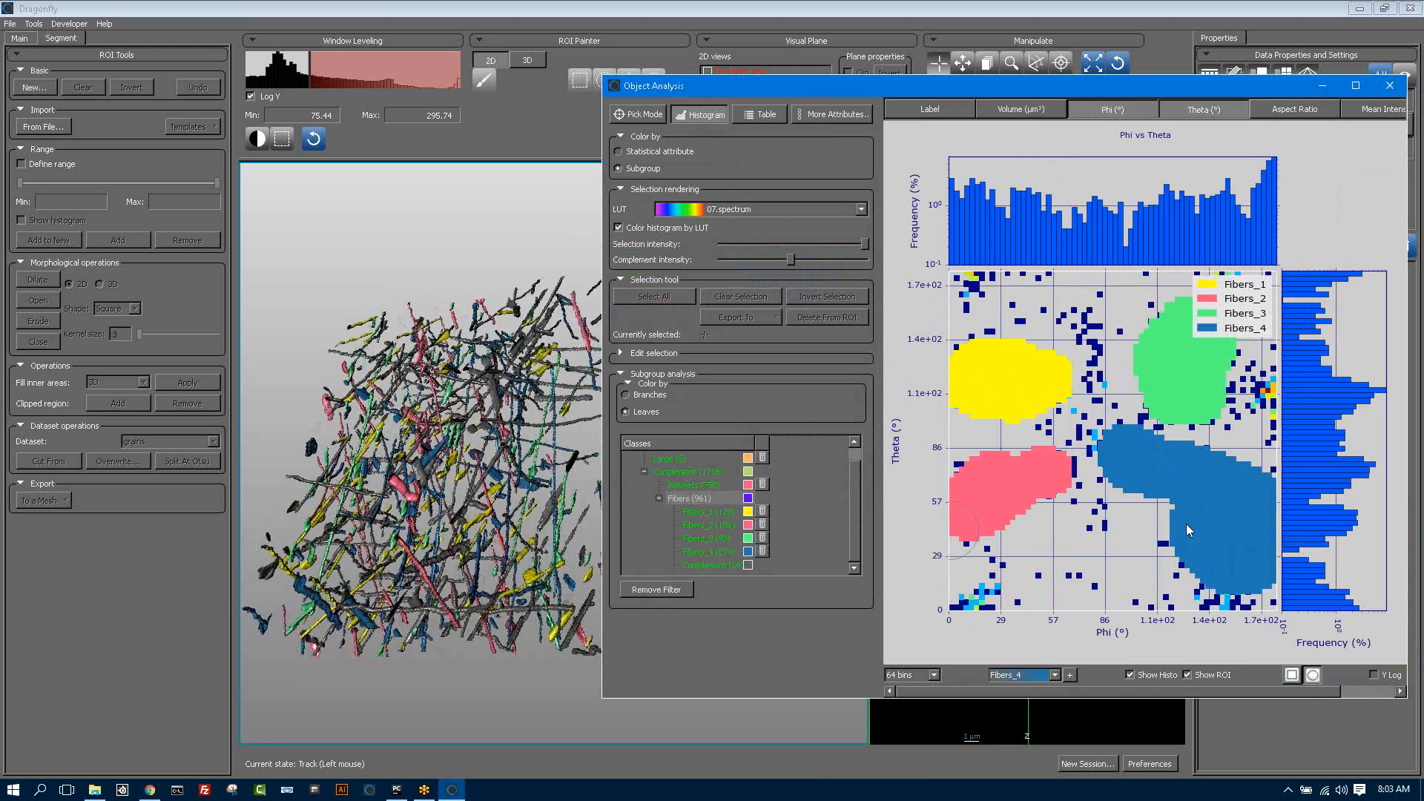
- Examine the Fibers_1, Fibers_2, Fibers_3 and Fibers_4 orientation classes one by one in 3D and in their Phi–Theta plots
{"action": "left_click_drag", "start_coordinate": [887, 90], "coordinate": [901, 83]}
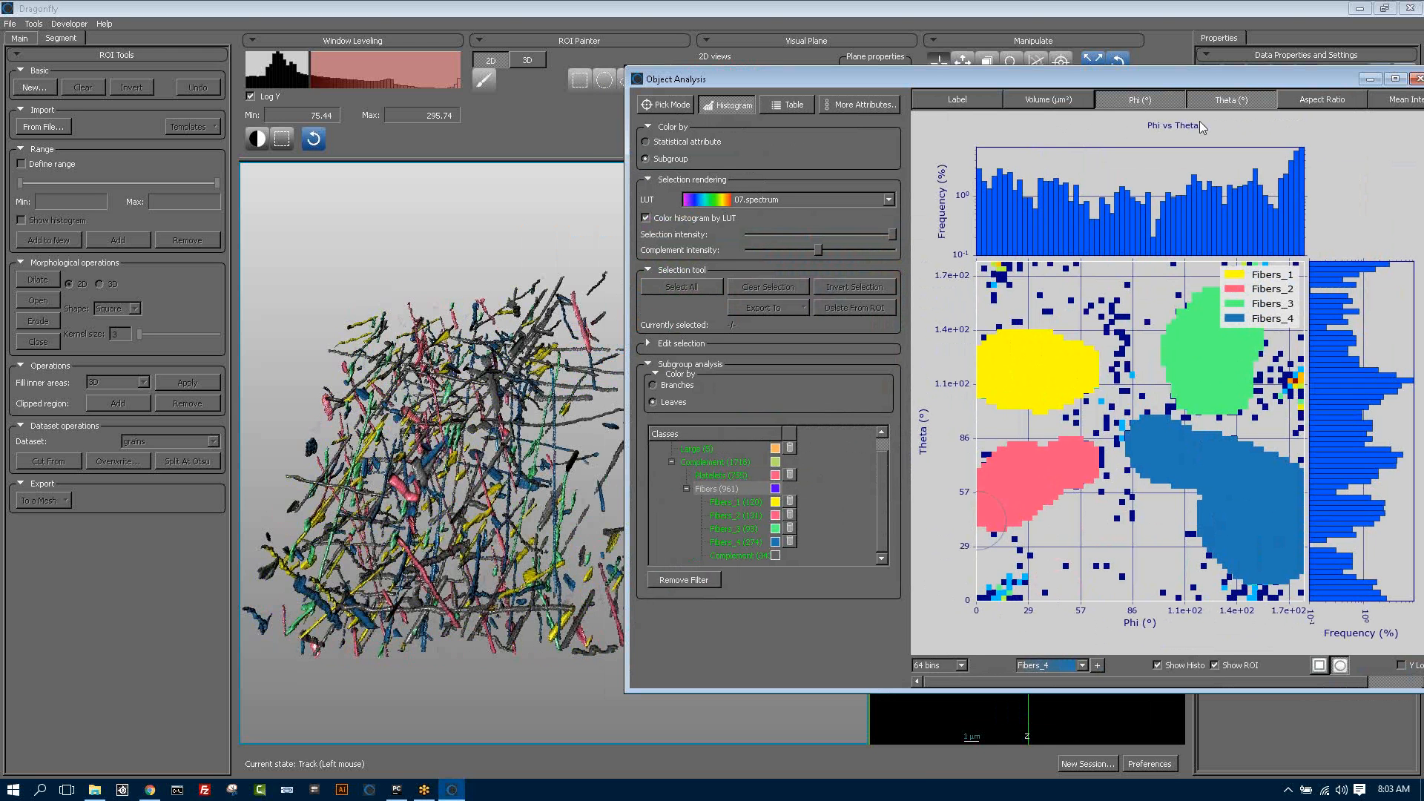
{"action": "left_click", "coordinate": [732, 505]}
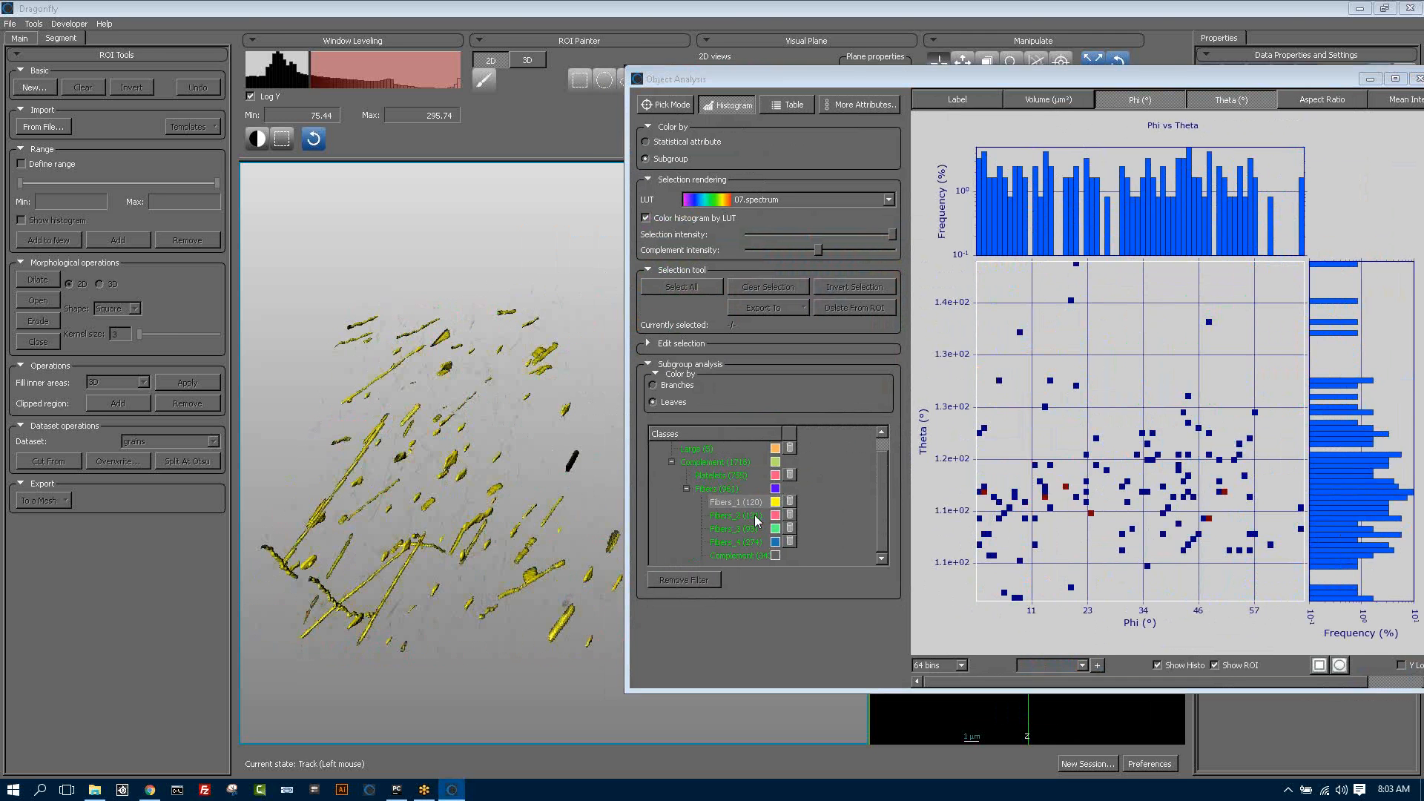
{"action": "left_click", "coordinate": [755, 516]}
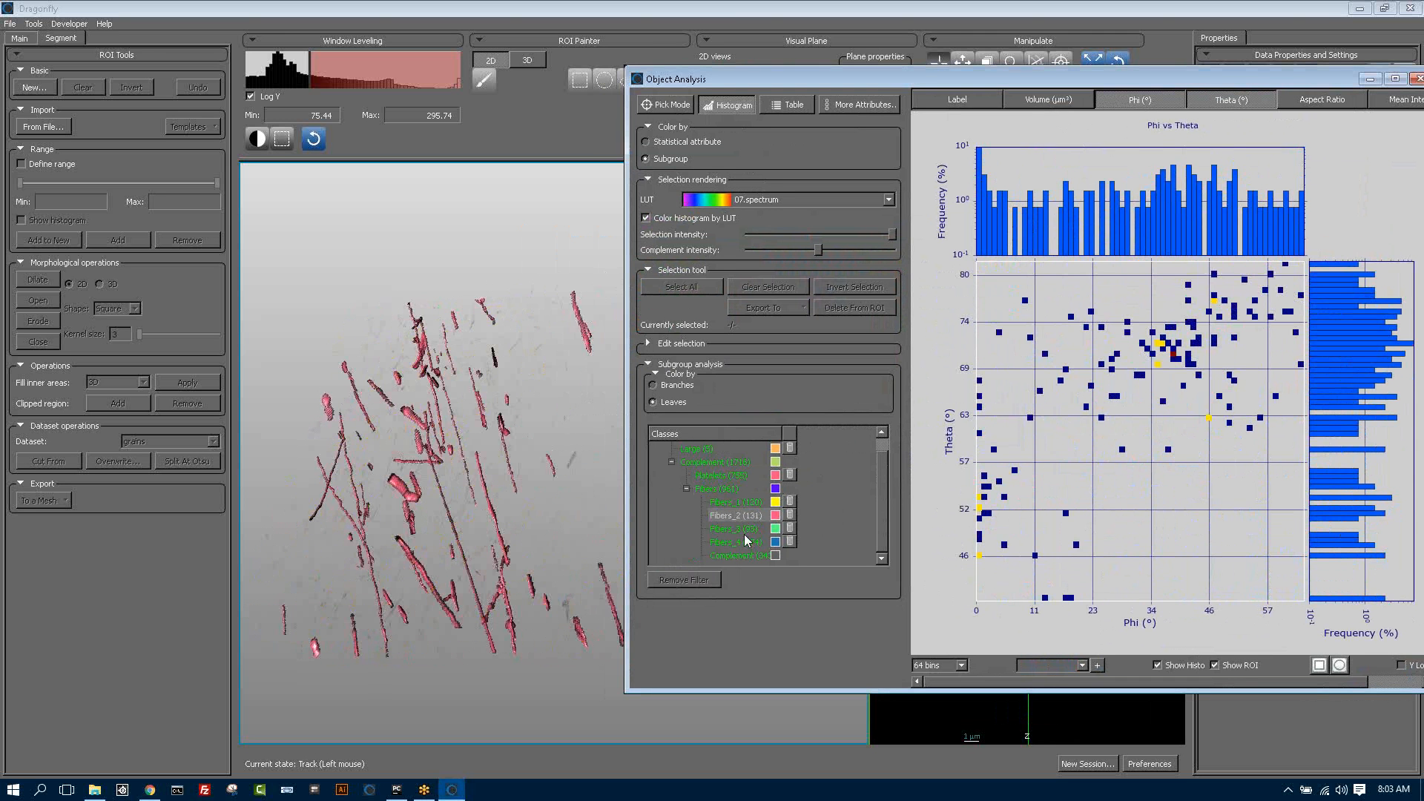
{"action": "left_click", "coordinate": [745, 531]}
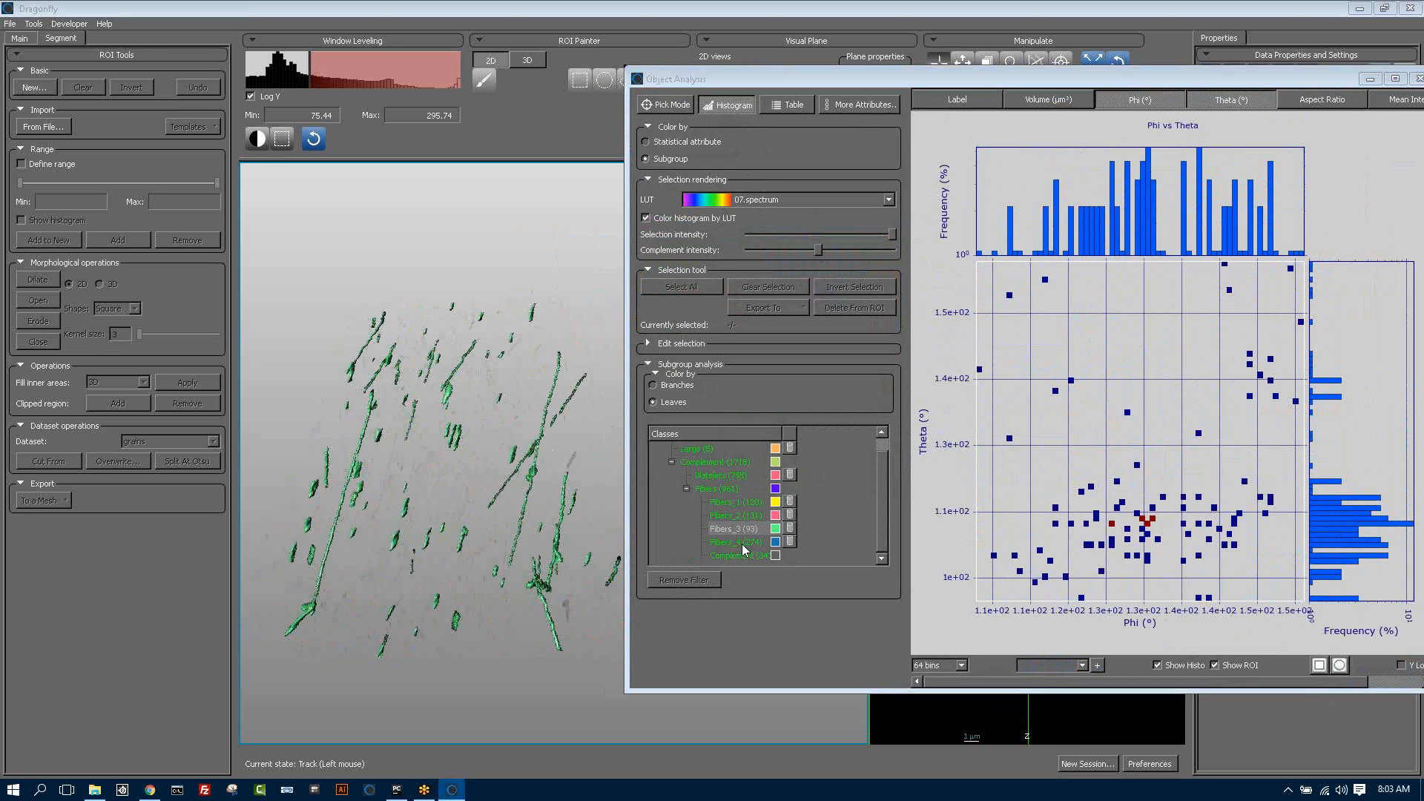
{"action": "left_click", "coordinate": [741, 544]}
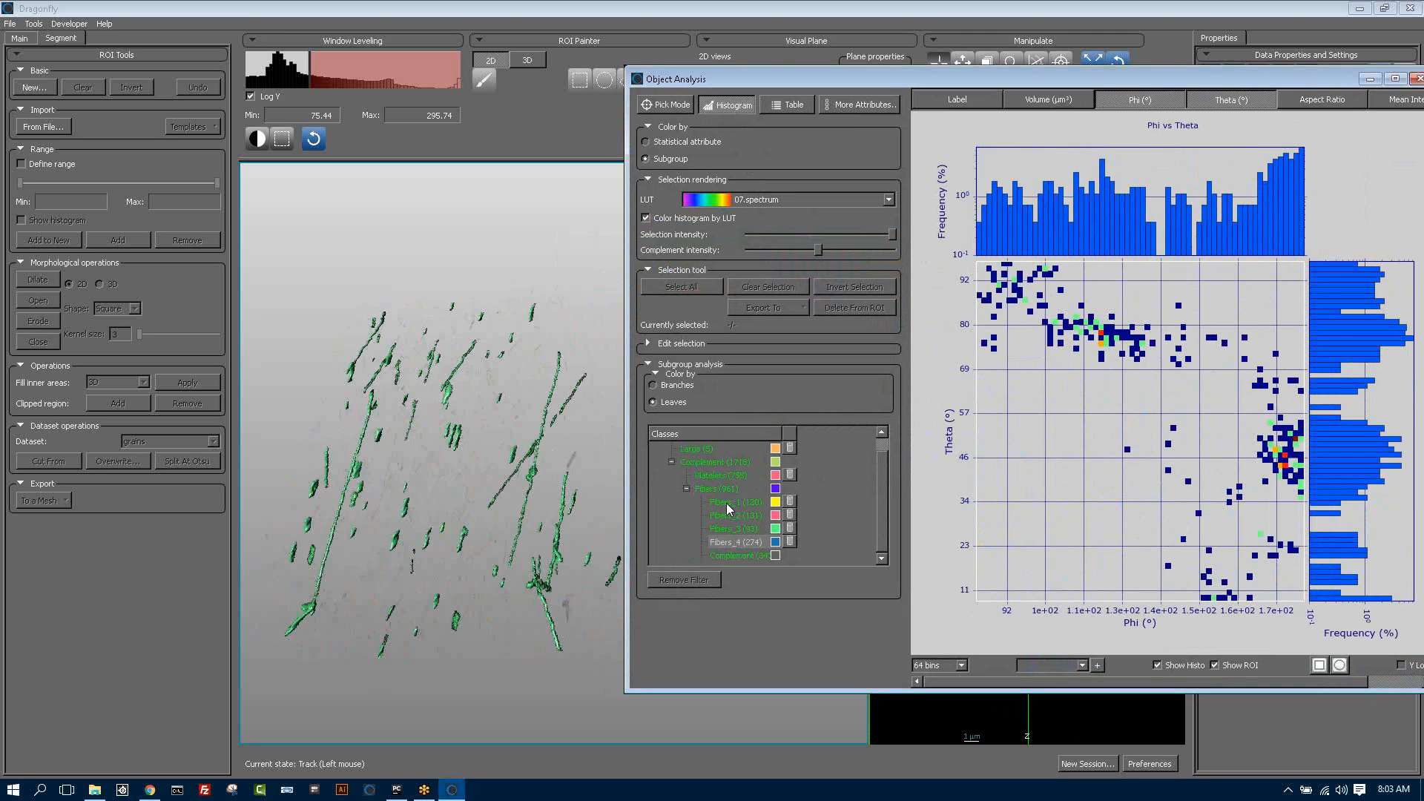
- Colour the Fibers class and its subclasses by statistical attribute, with the complement intensity raised to its maximum
{"action": "left_click", "coordinate": [716, 488]}
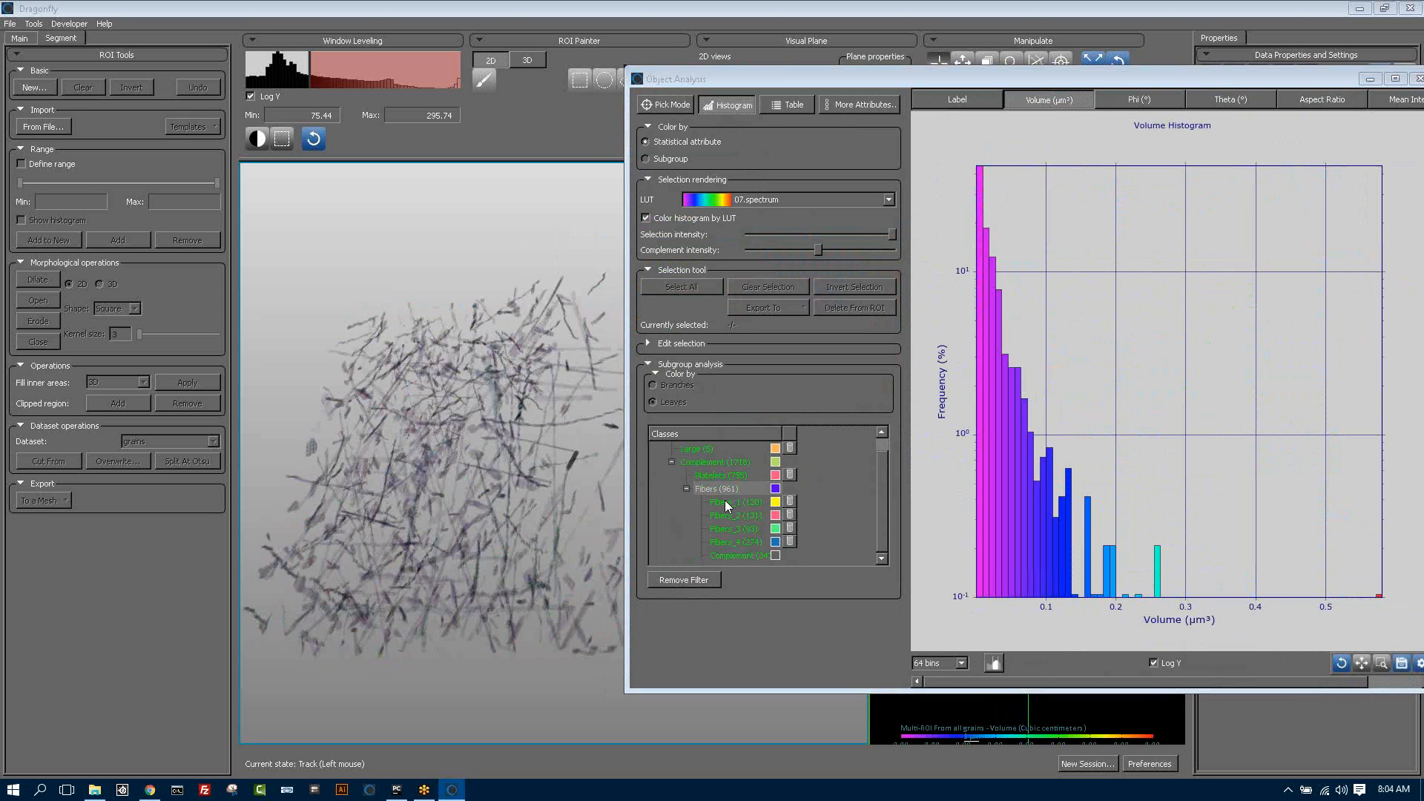
{"action": "left_click", "coordinate": [726, 502]}
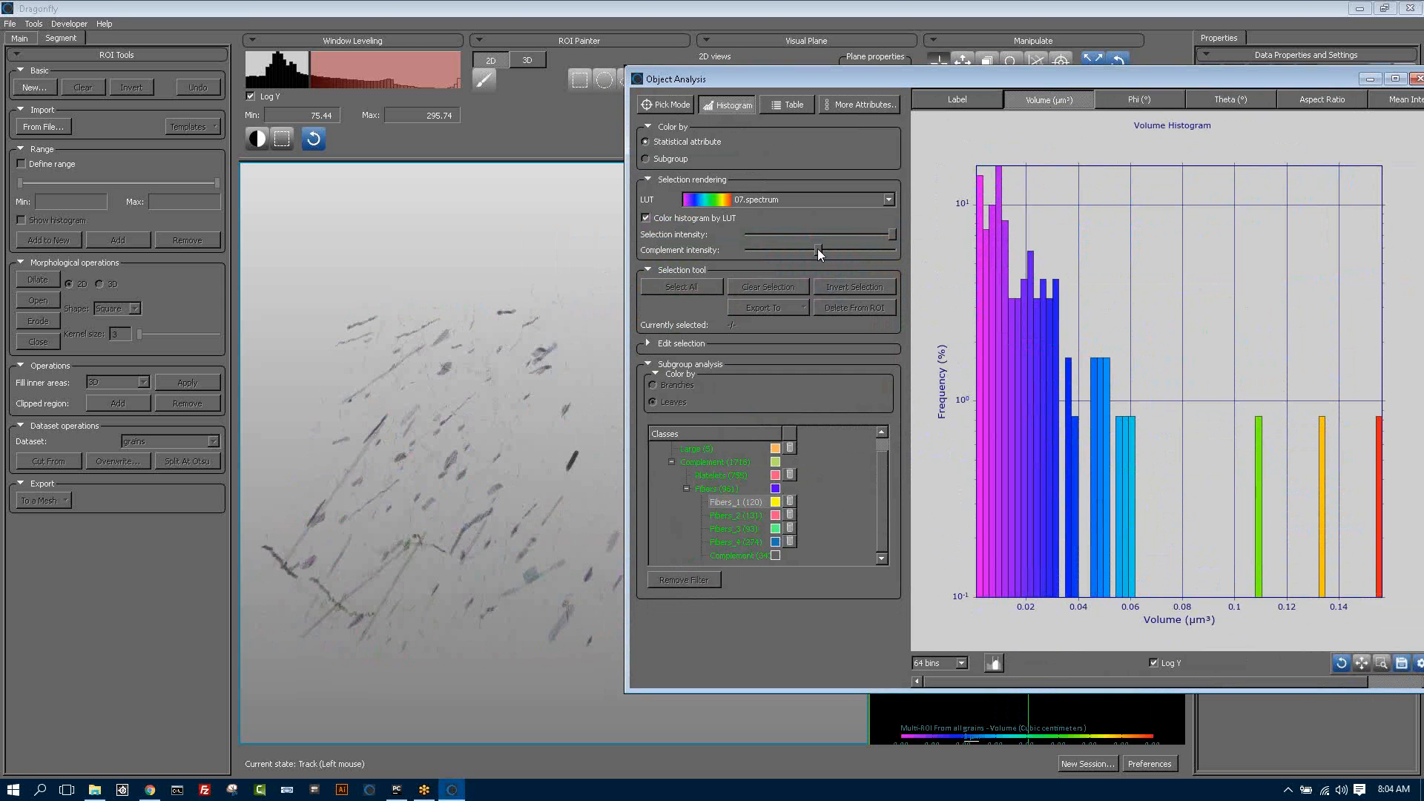
{"action": "left_click", "coordinate": [726, 489]}
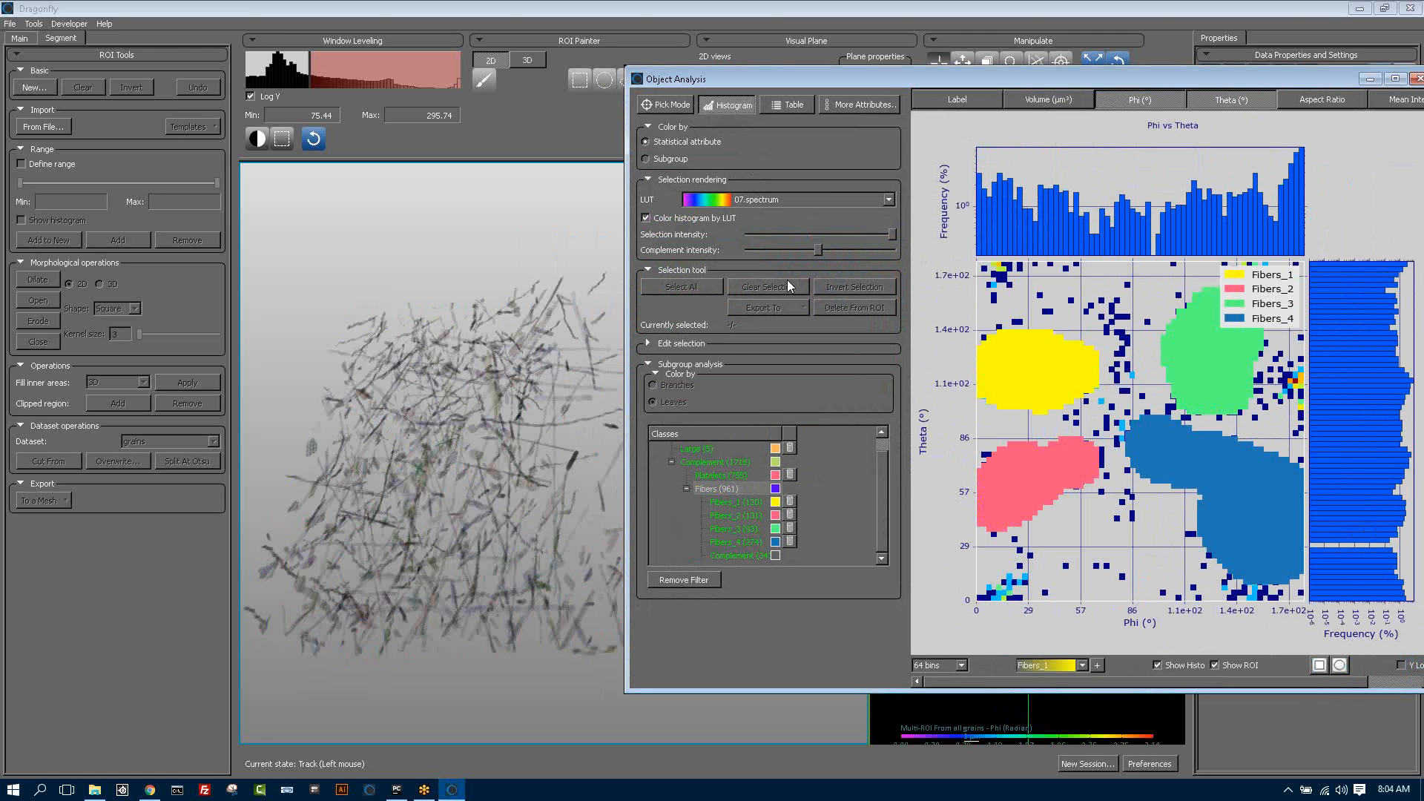
{"action": "left_click", "coordinate": [895, 250]}
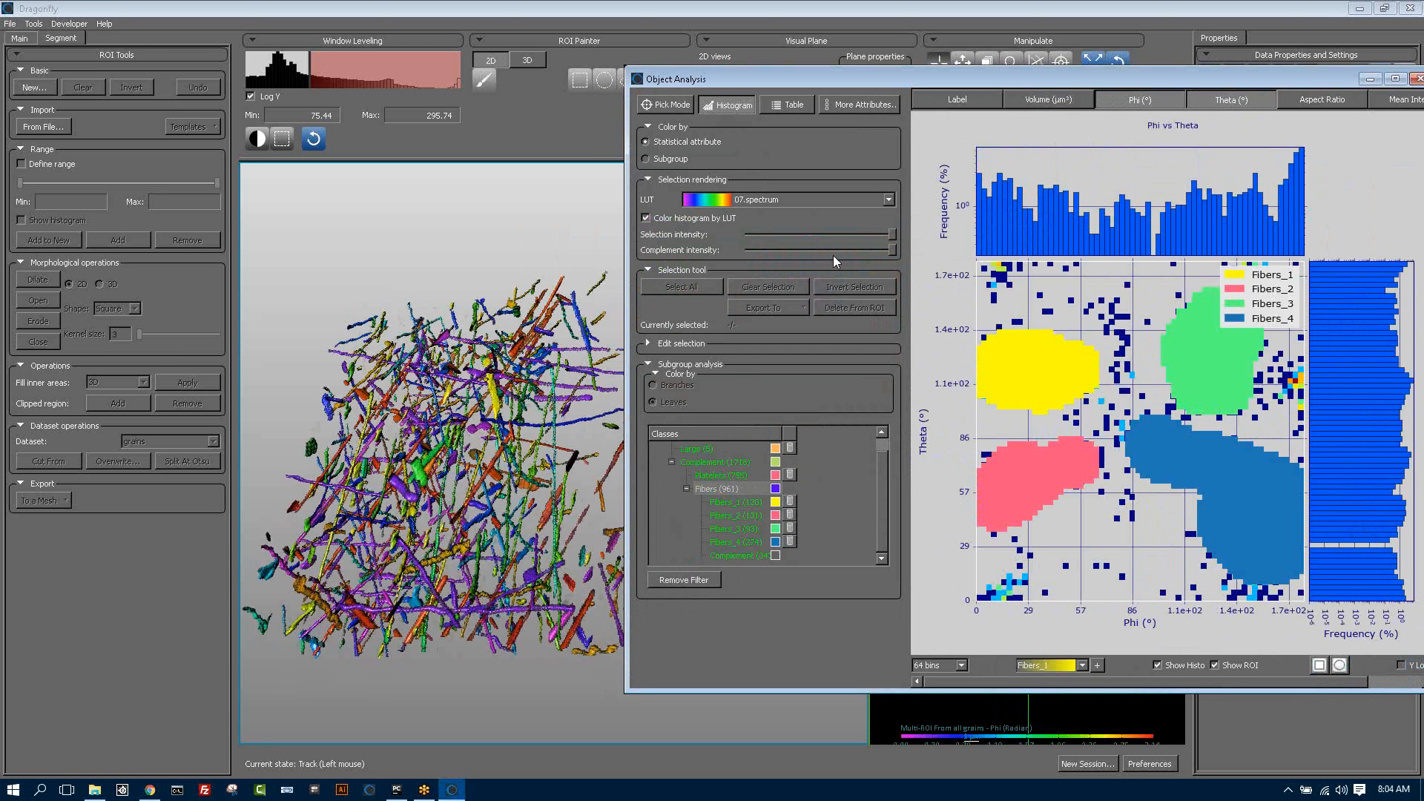
{"action": "left_click", "coordinate": [742, 519]}
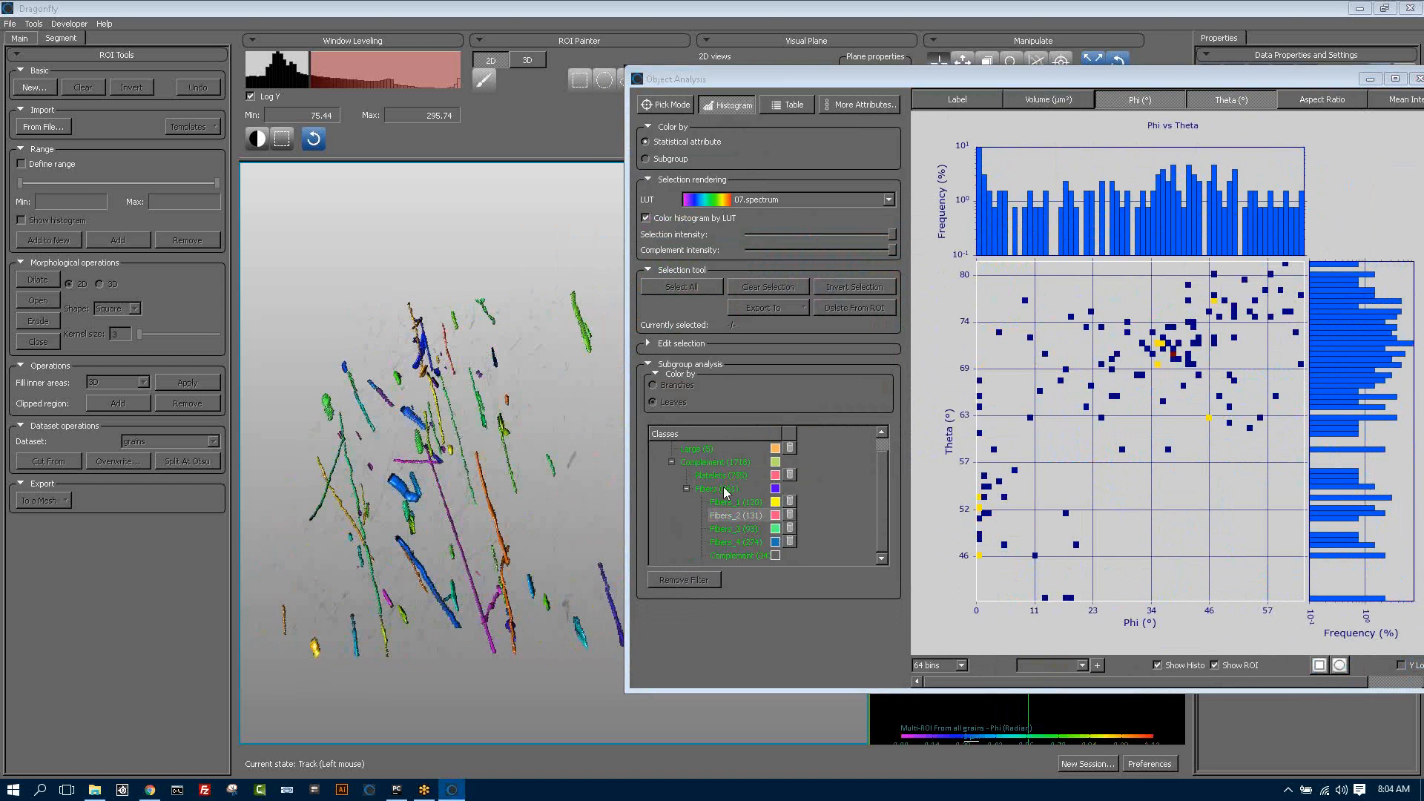
{"action": "left_click", "coordinate": [727, 490]}
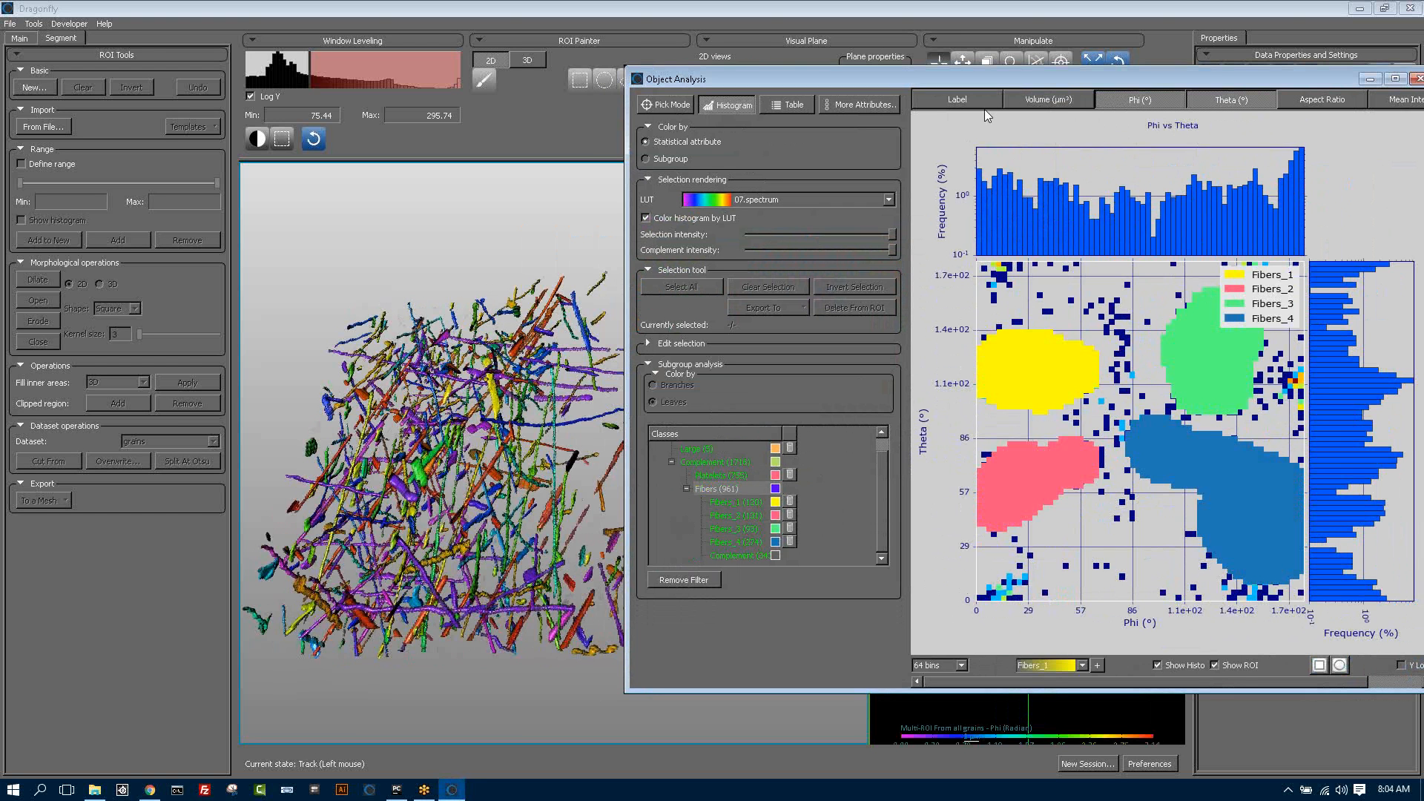
- Show the attribute table for the Large and Complement classes, and select all objects in the Complement class
{"action": "left_click", "coordinate": [797, 108]}
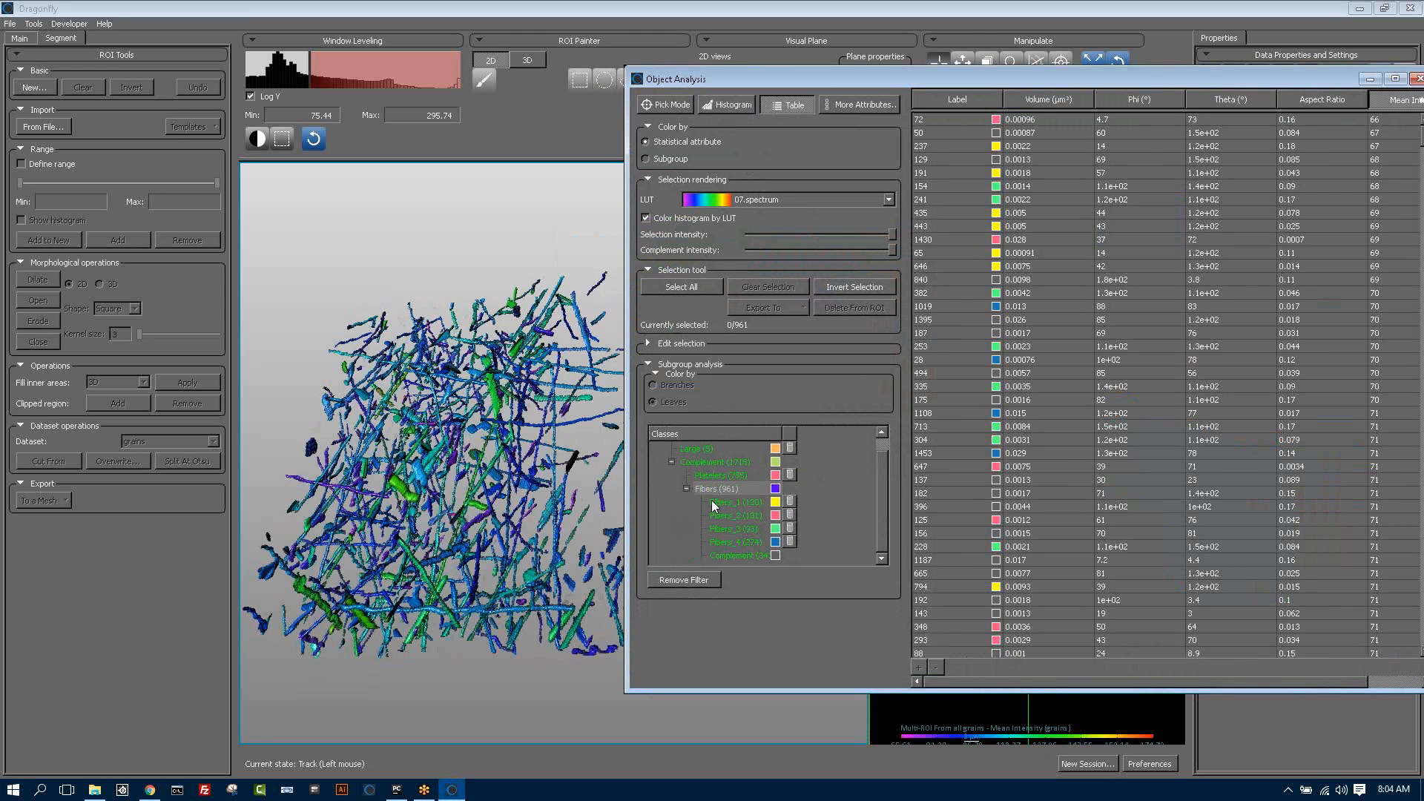
{"action": "left_click", "coordinate": [709, 447]}
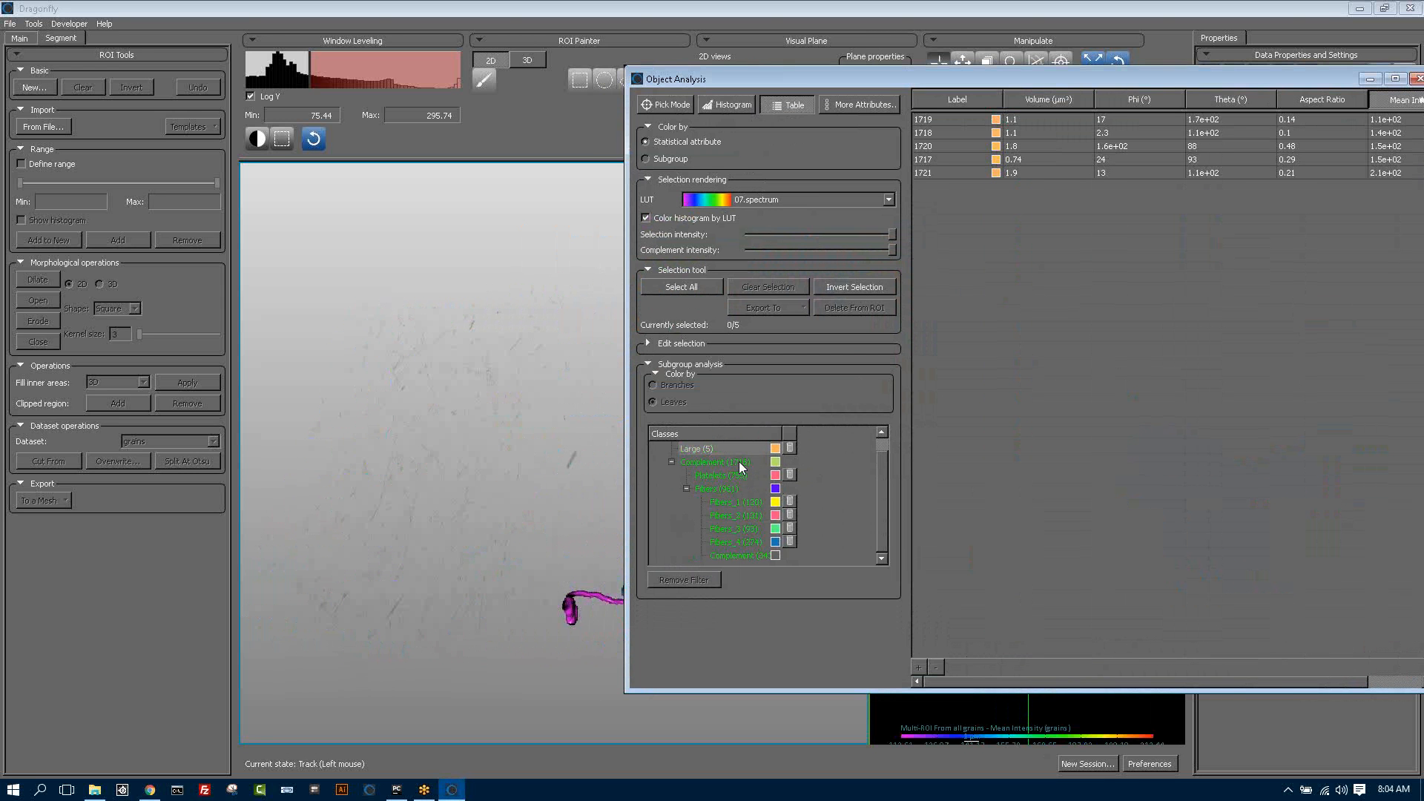
{"action": "left_click", "coordinate": [763, 465]}
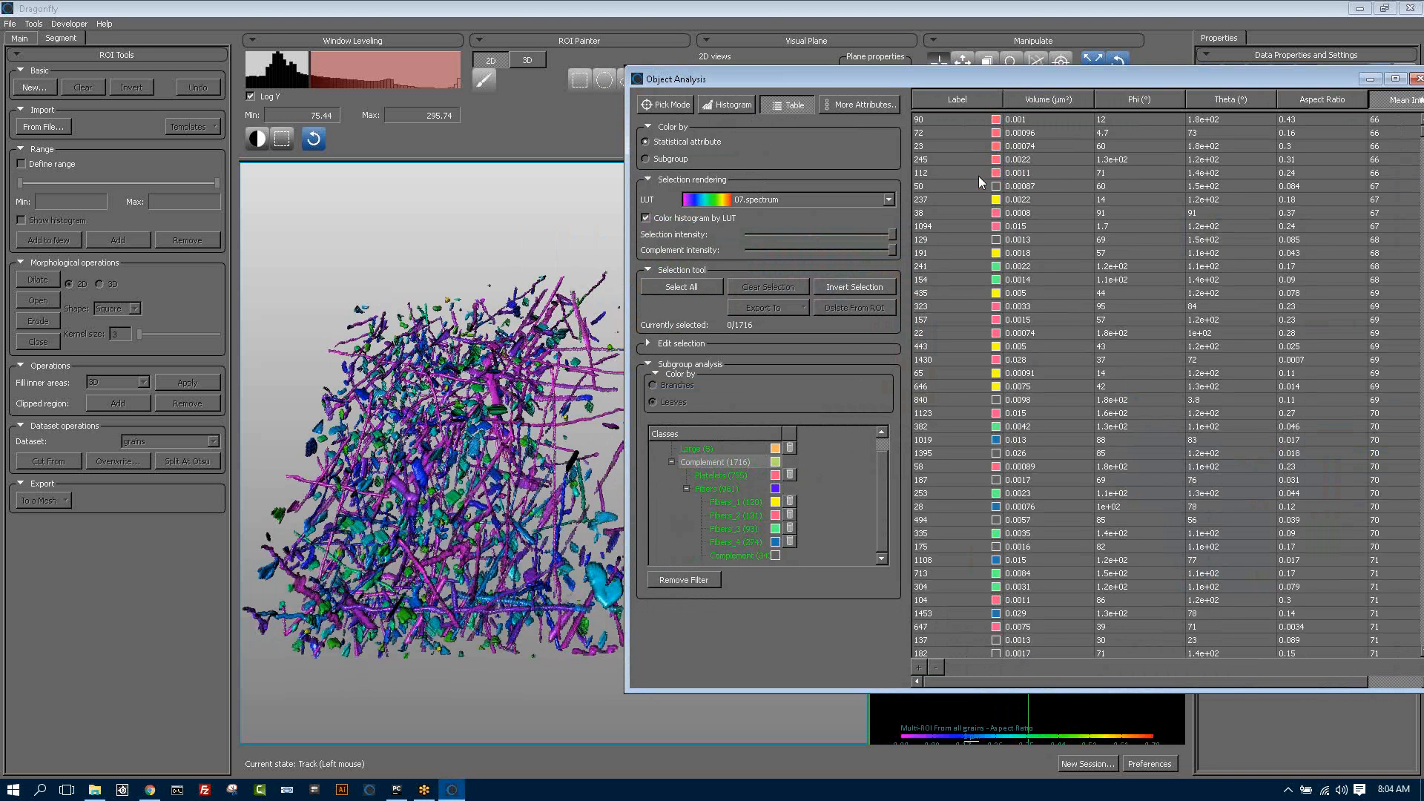
{"action": "left_click", "coordinate": [694, 288]}
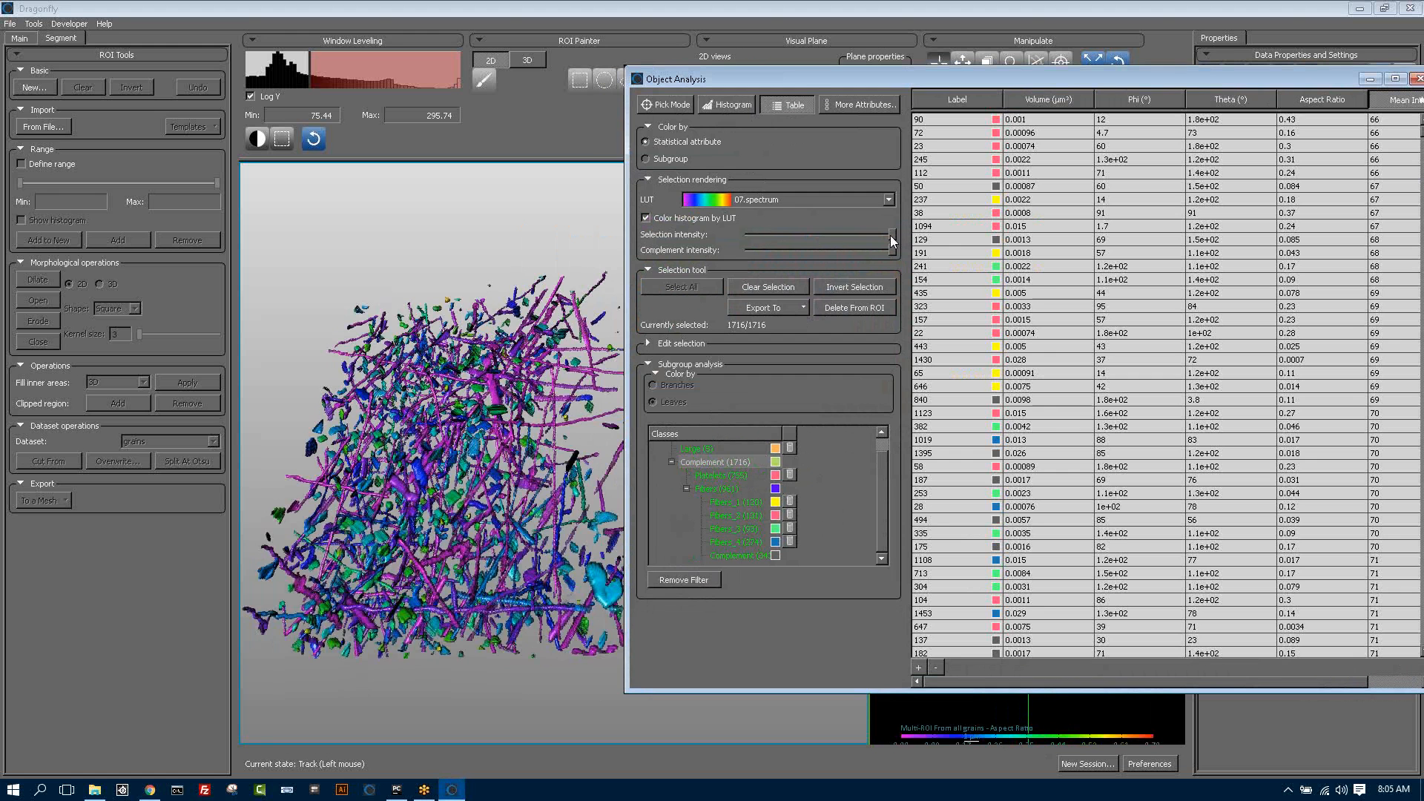
- Minimise the Object Analysis window to uncover the full 3D view and the slice views
{"action": "left_click_drag", "start_coordinate": [1317, 77], "coordinate": [974, 125]}
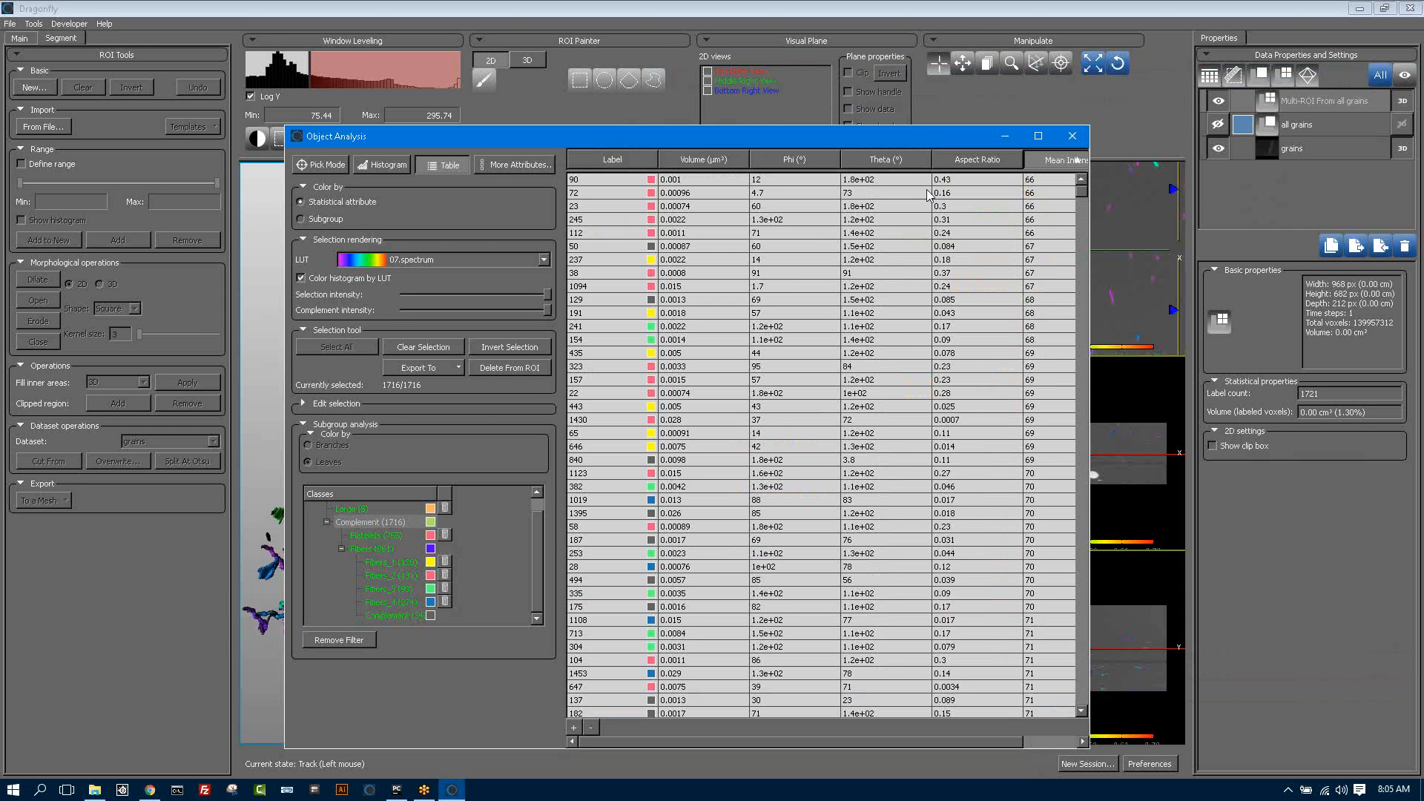
{"action": "left_click_drag", "start_coordinate": [901, 142], "coordinate": [1100, 88]}
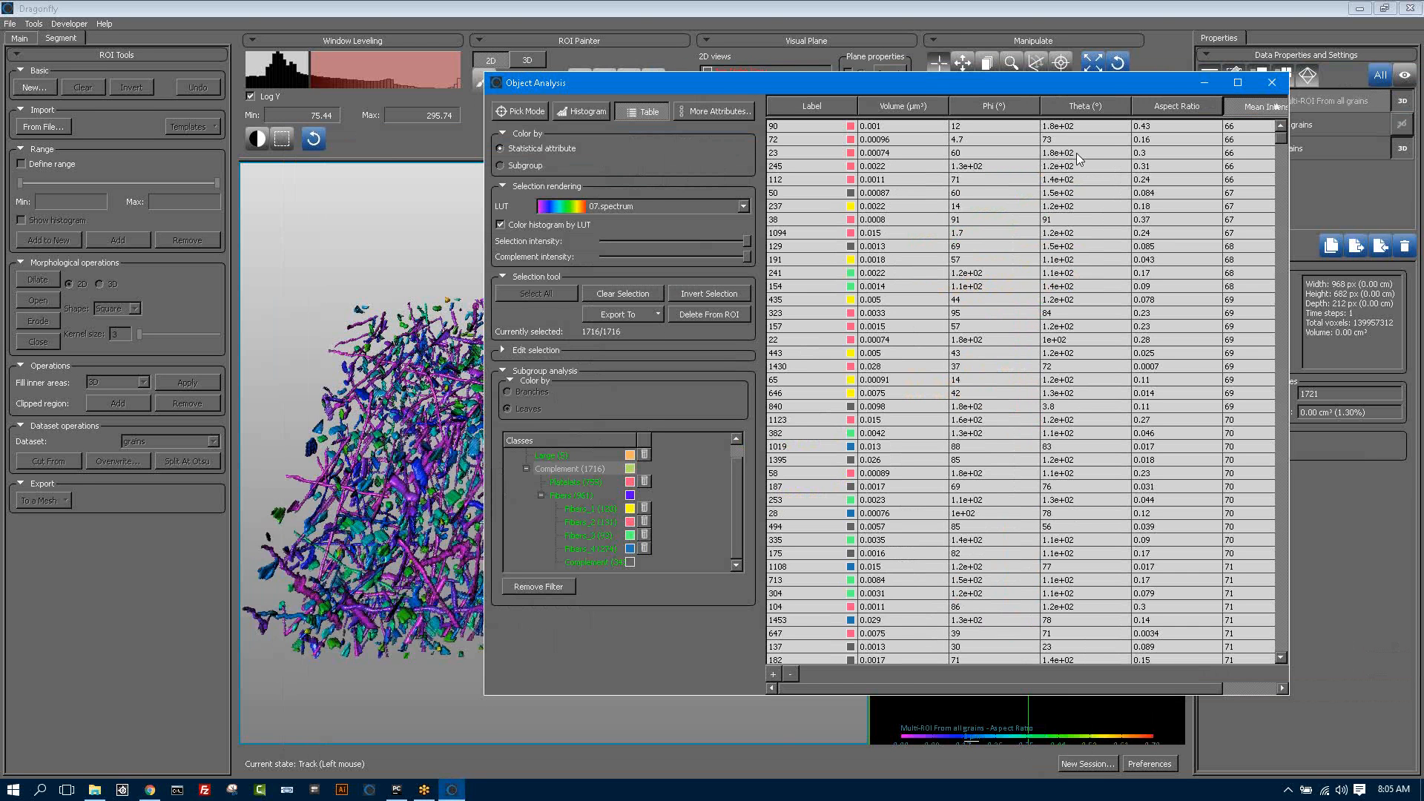
{"action": "left_click", "coordinate": [1202, 82]}
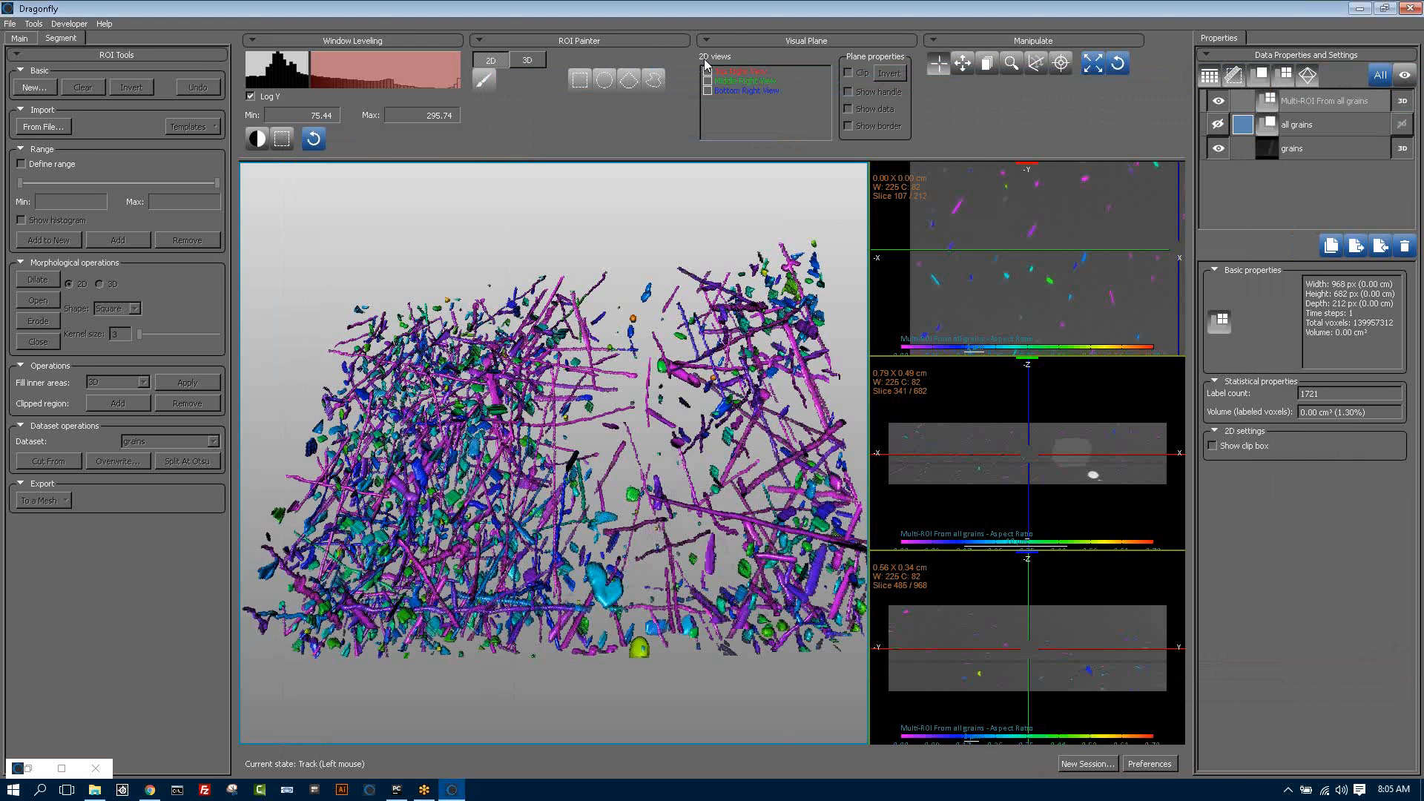
{"action": "left_click", "coordinate": [729, 26]}
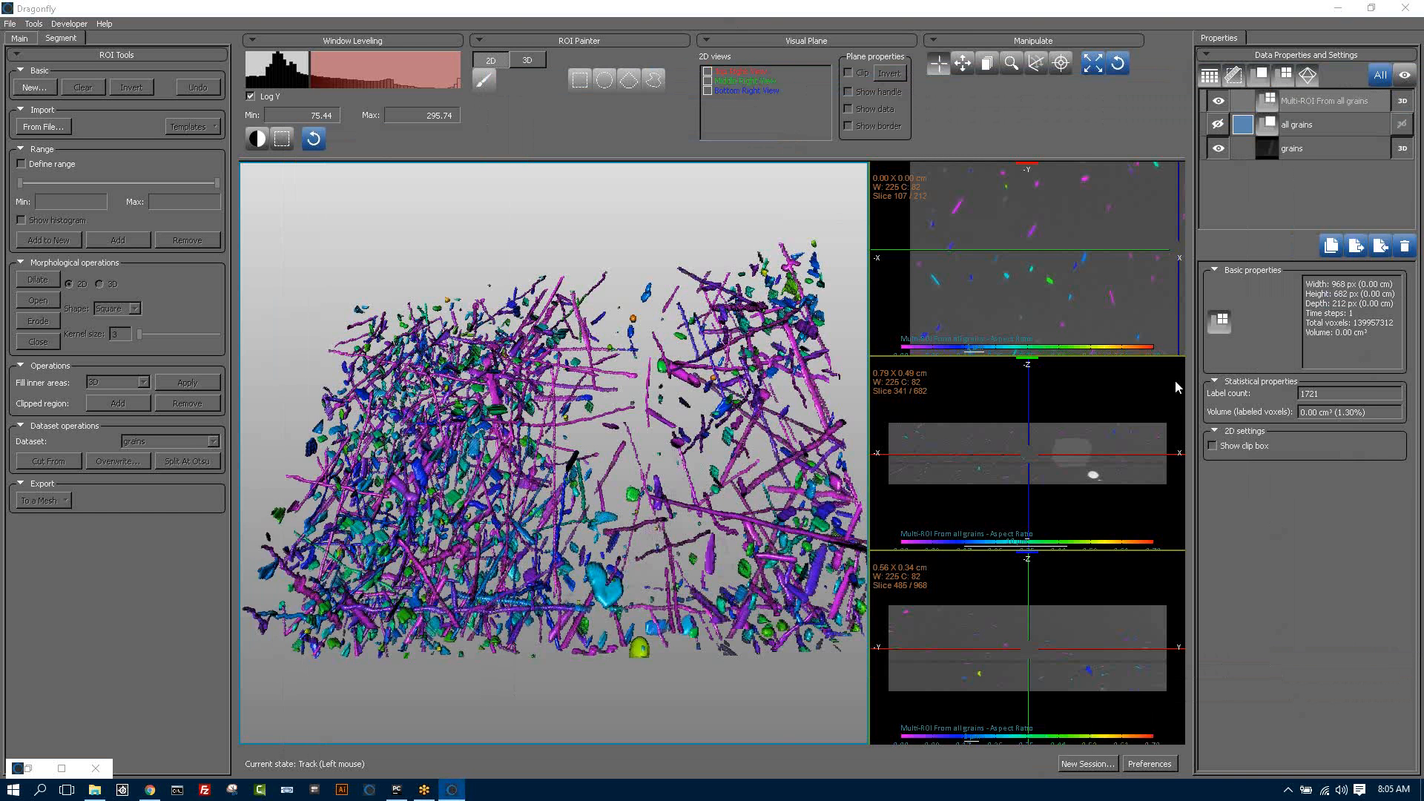
{"action": "left_click", "coordinate": [1212, 423]}
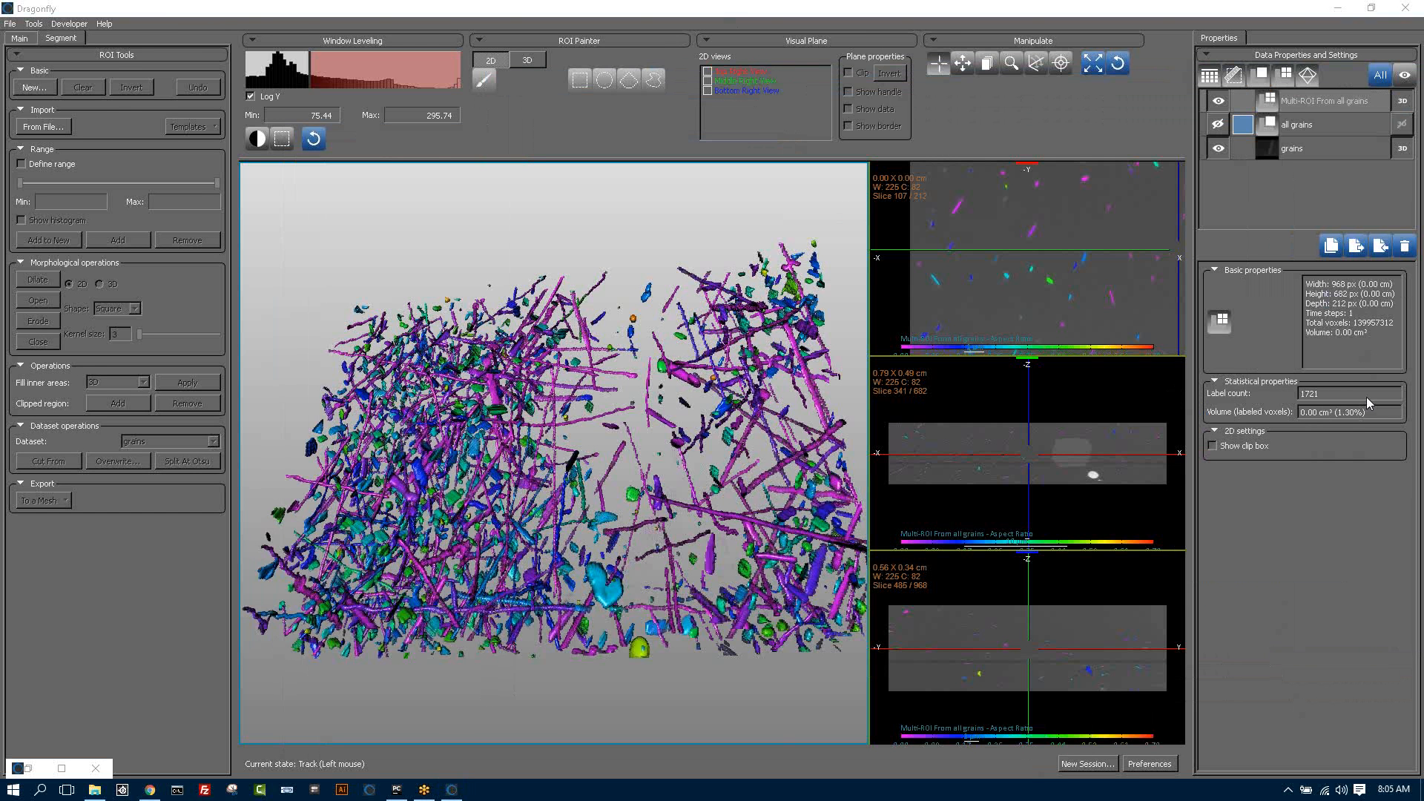